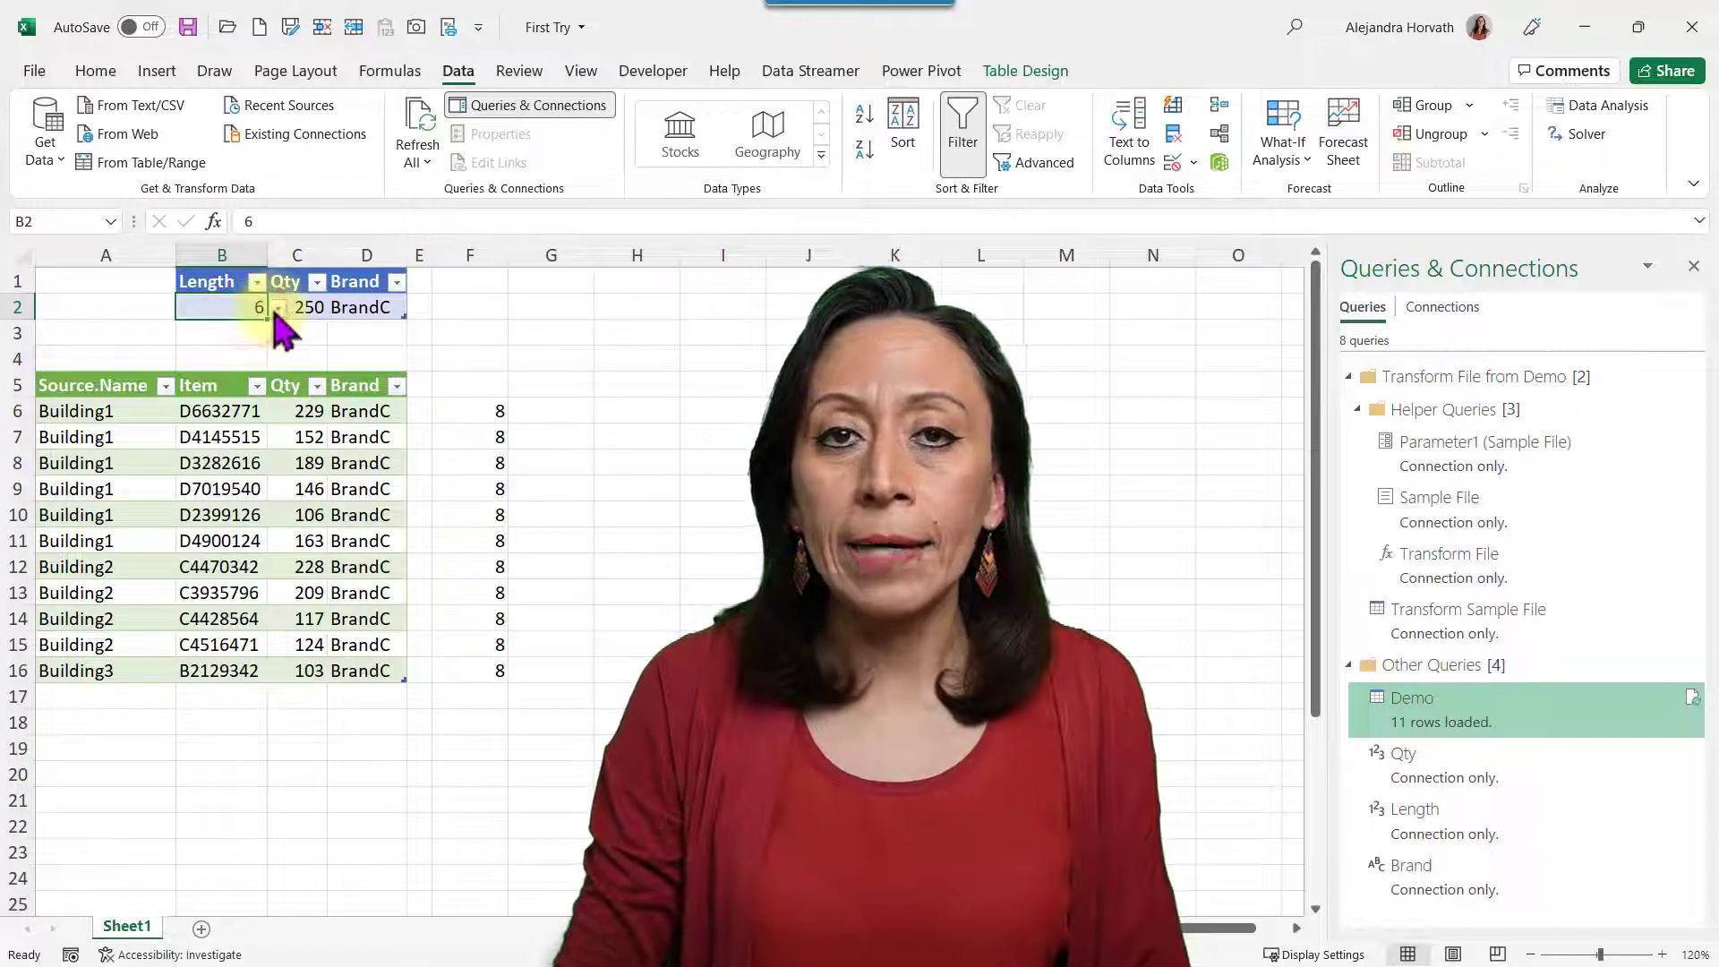
- Choose 6 as the Length and enter 300 as the Qty in the blue criteria table
left_click(276, 308)
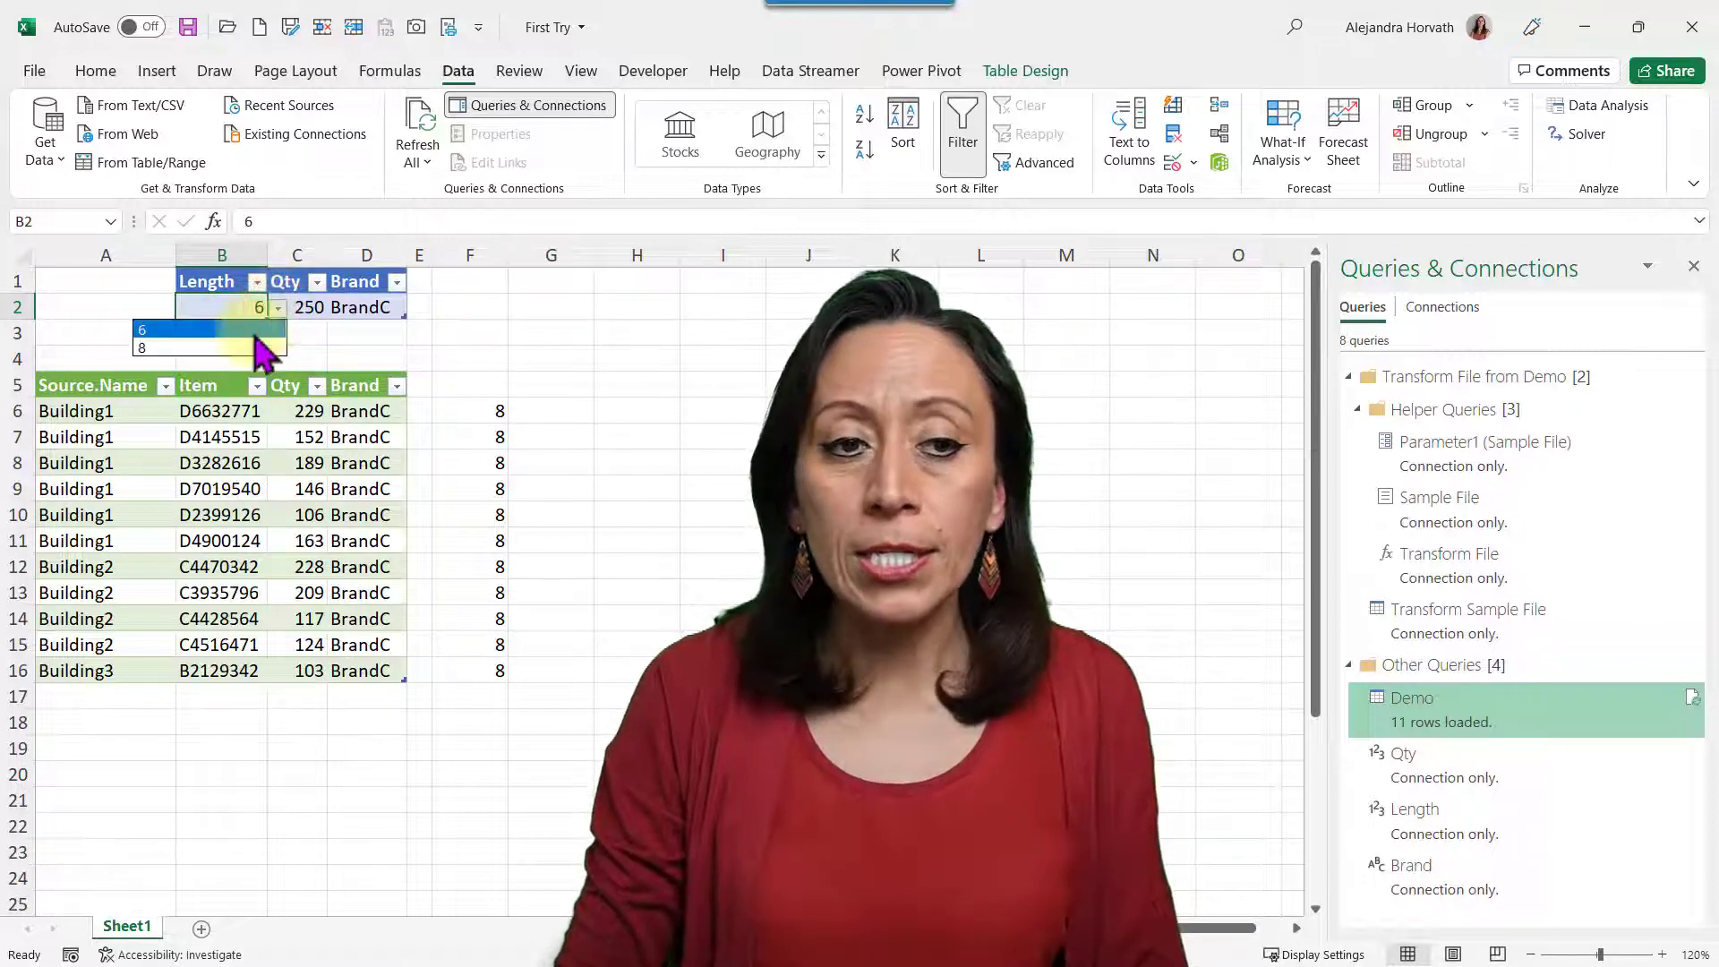
left_click(255, 330)
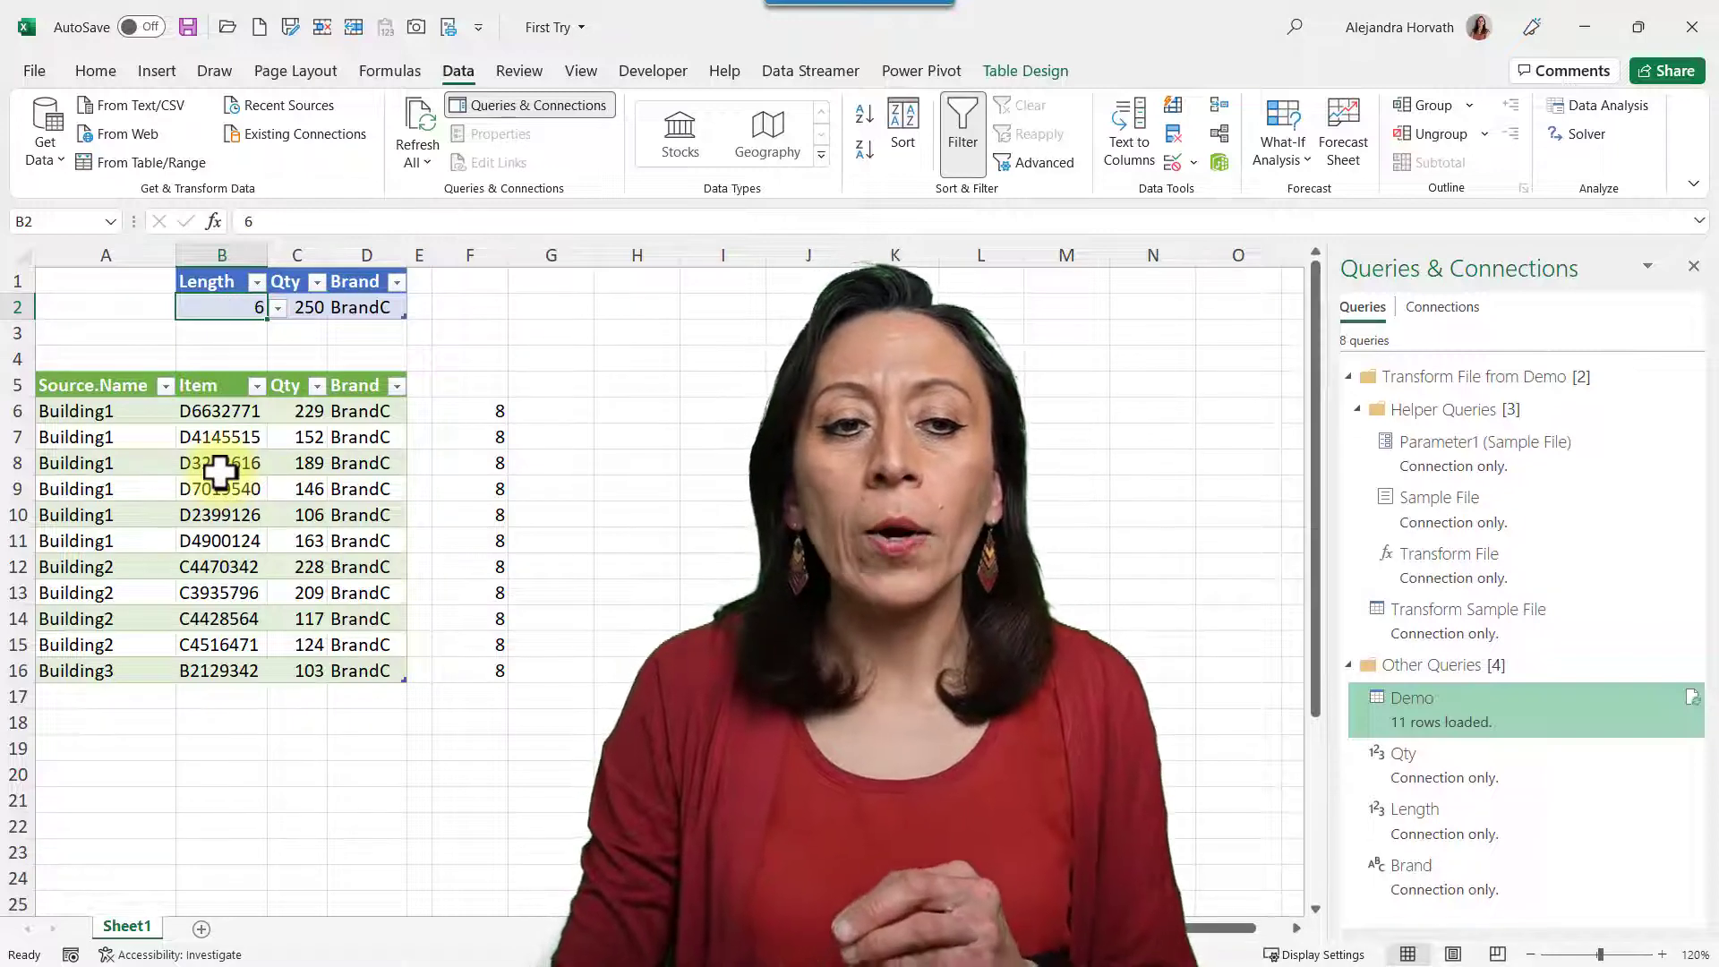
left_click(312, 310)
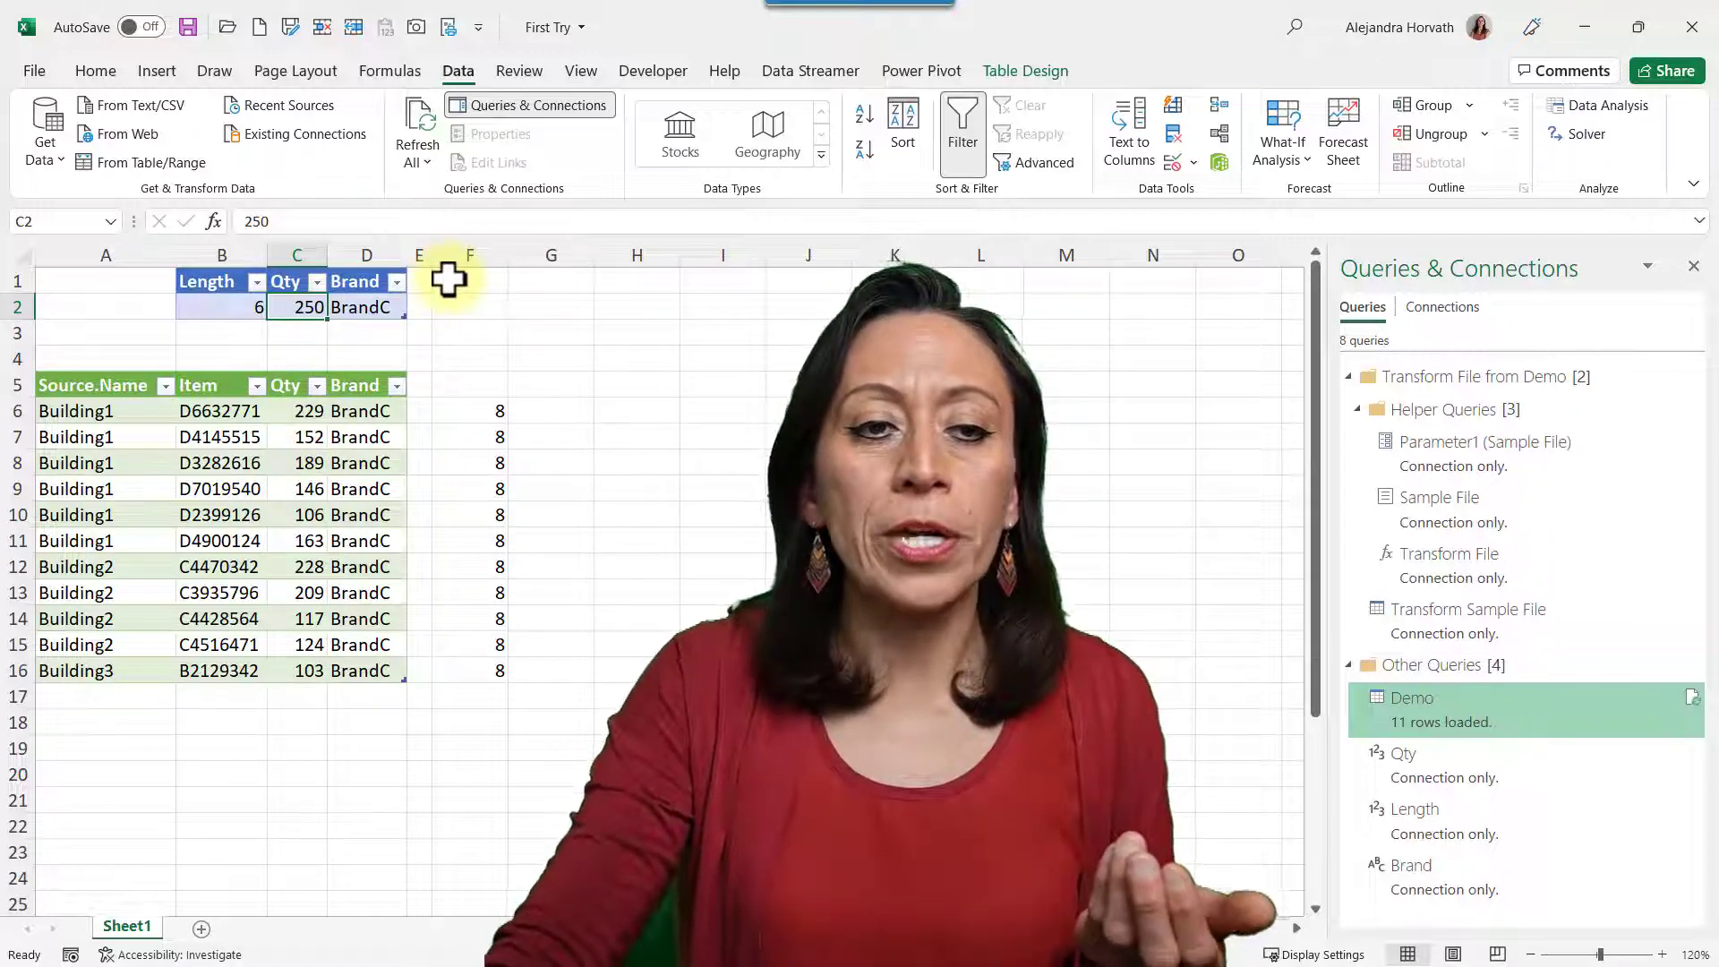
type("300")
key("Return")
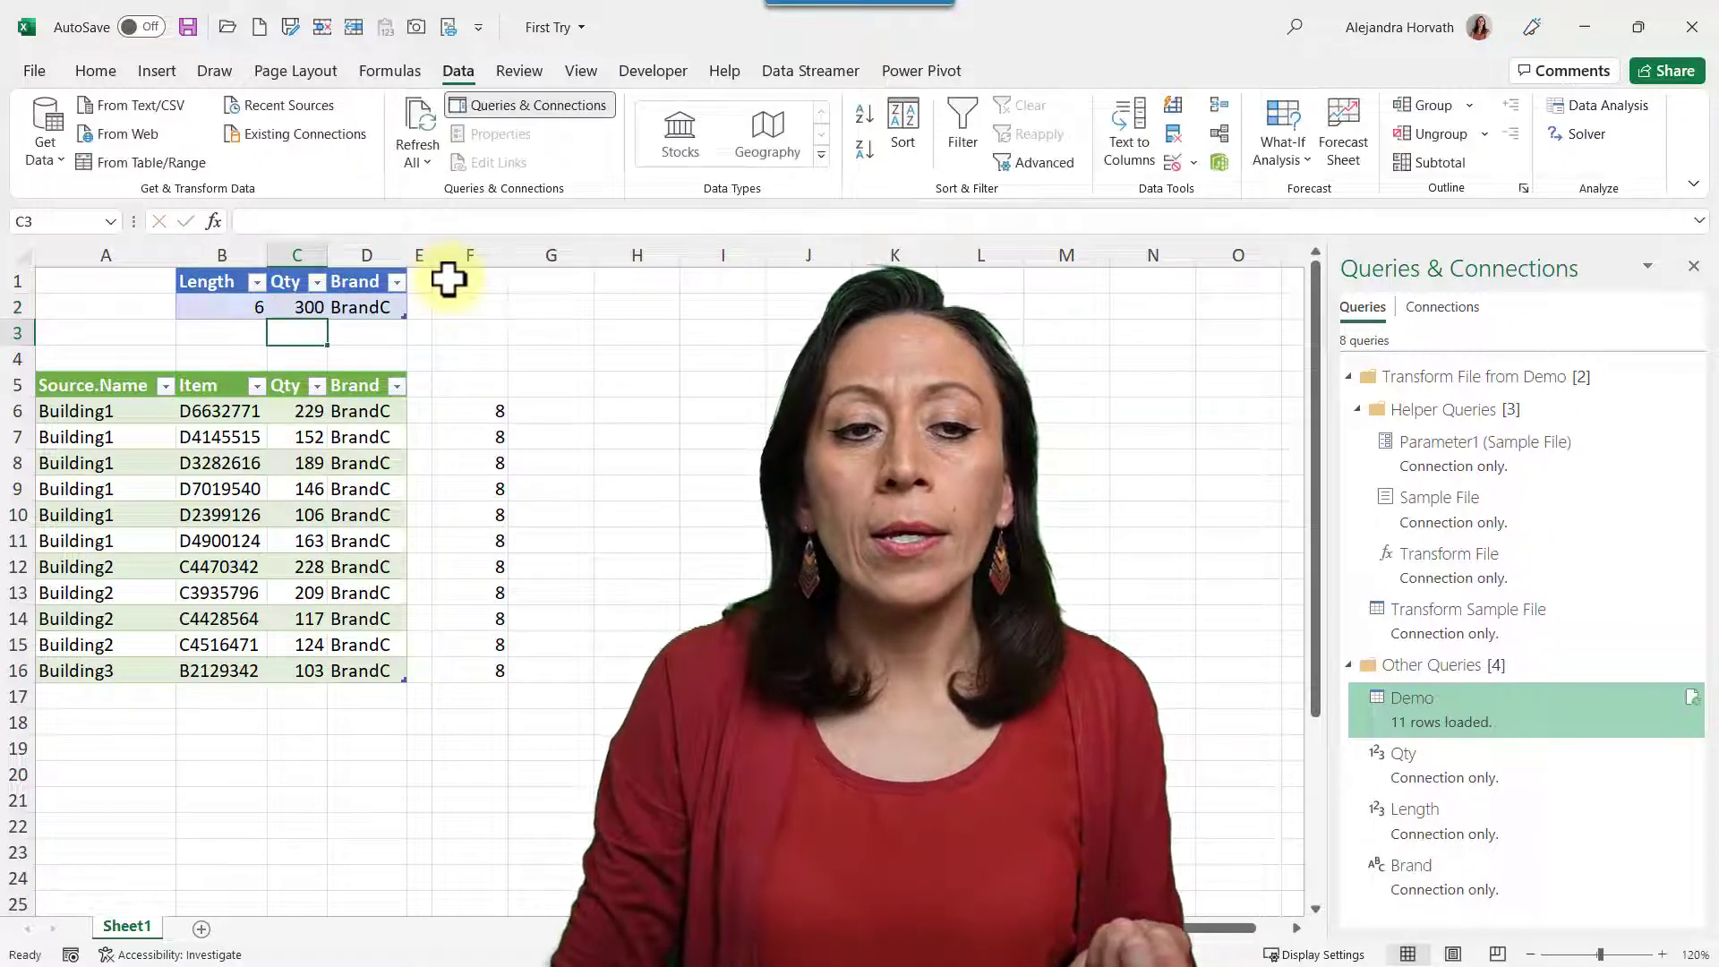
- Set the criteria table's Brand to BrandB and refresh the green results table
left_click(392, 308)
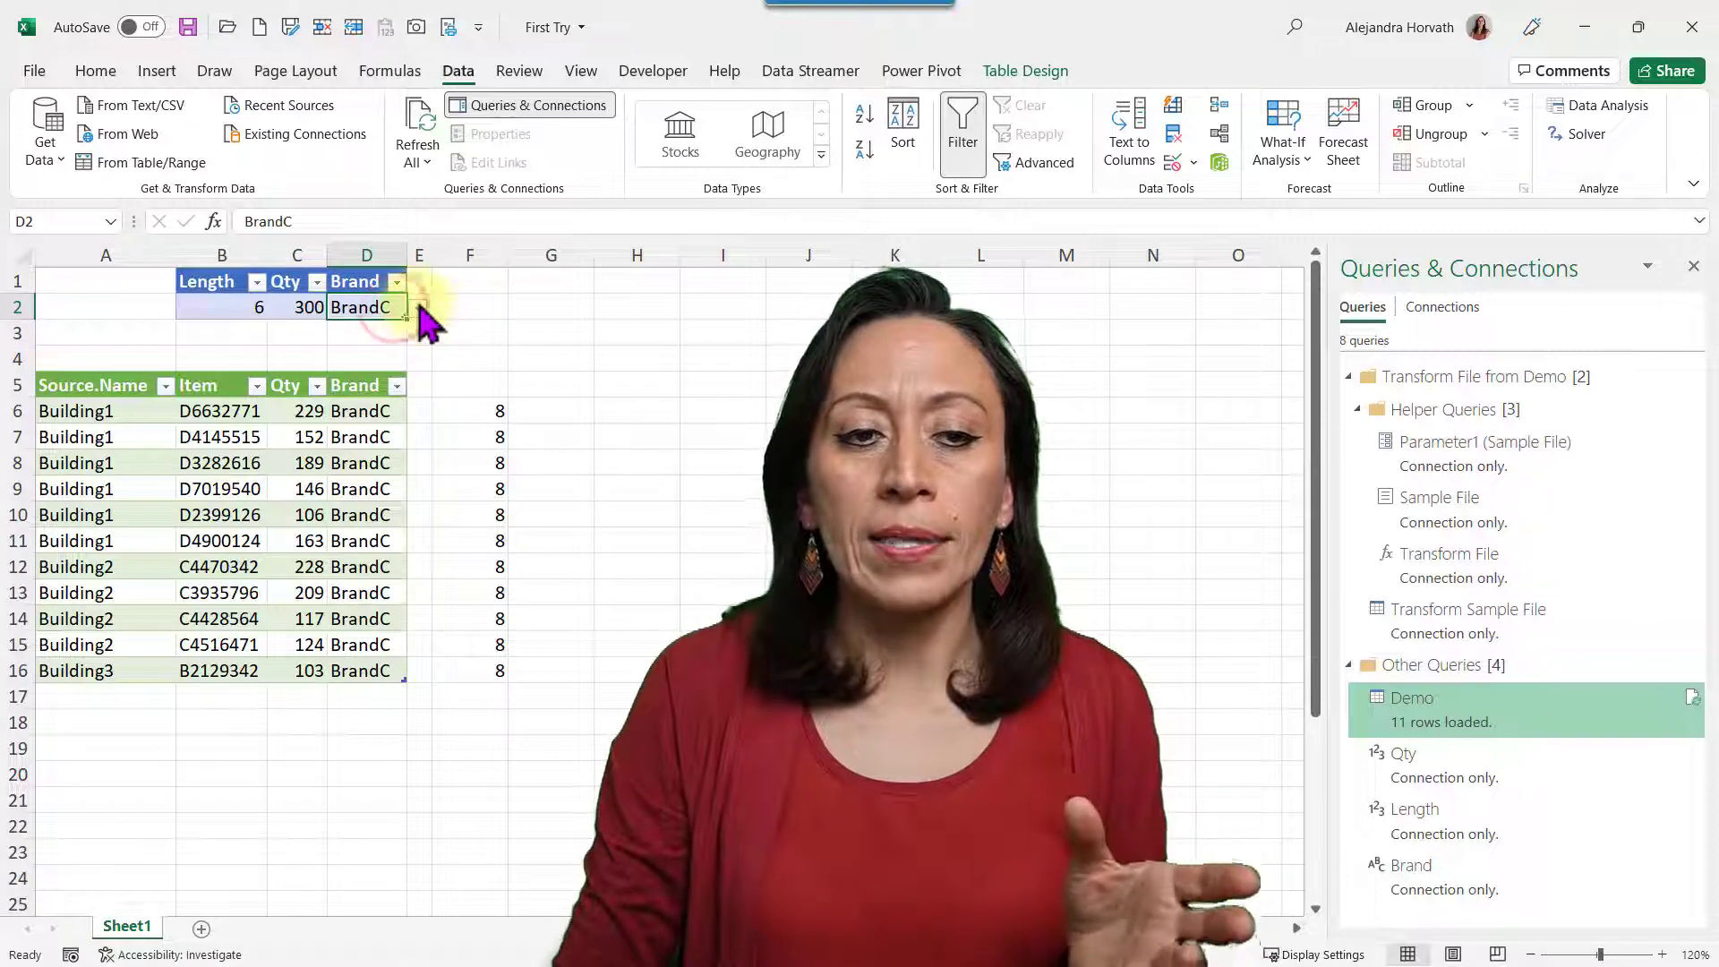
left_click(417, 307)
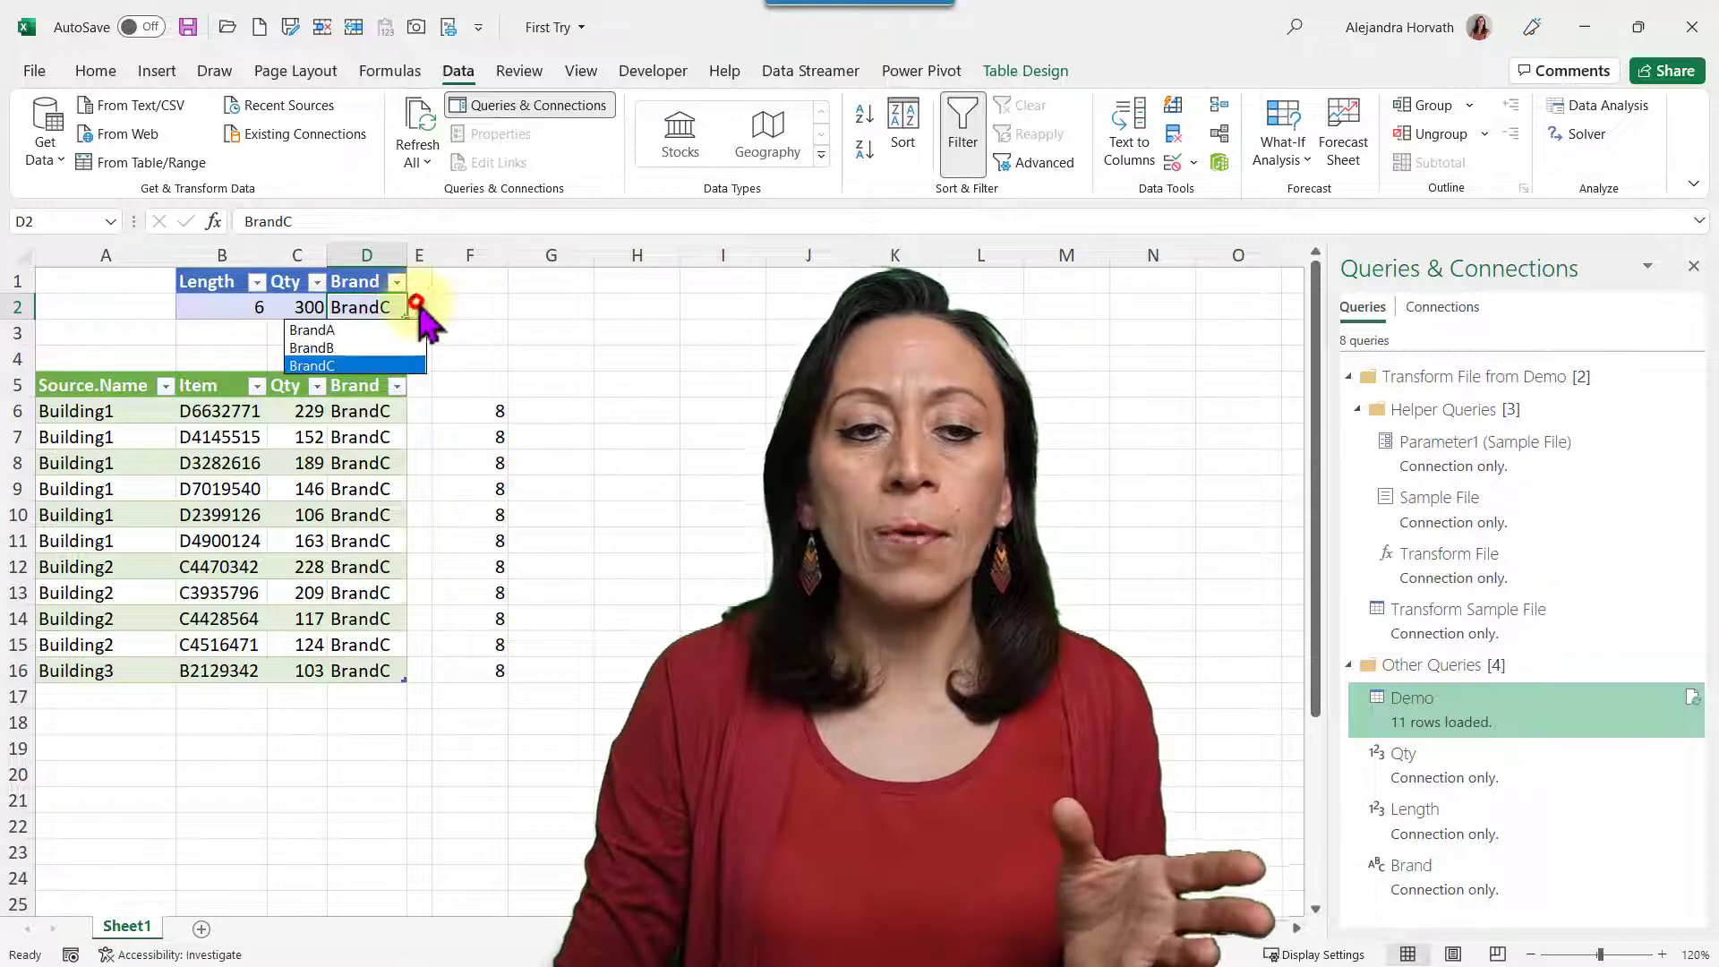
left_click(394, 348)
left_click(381, 439)
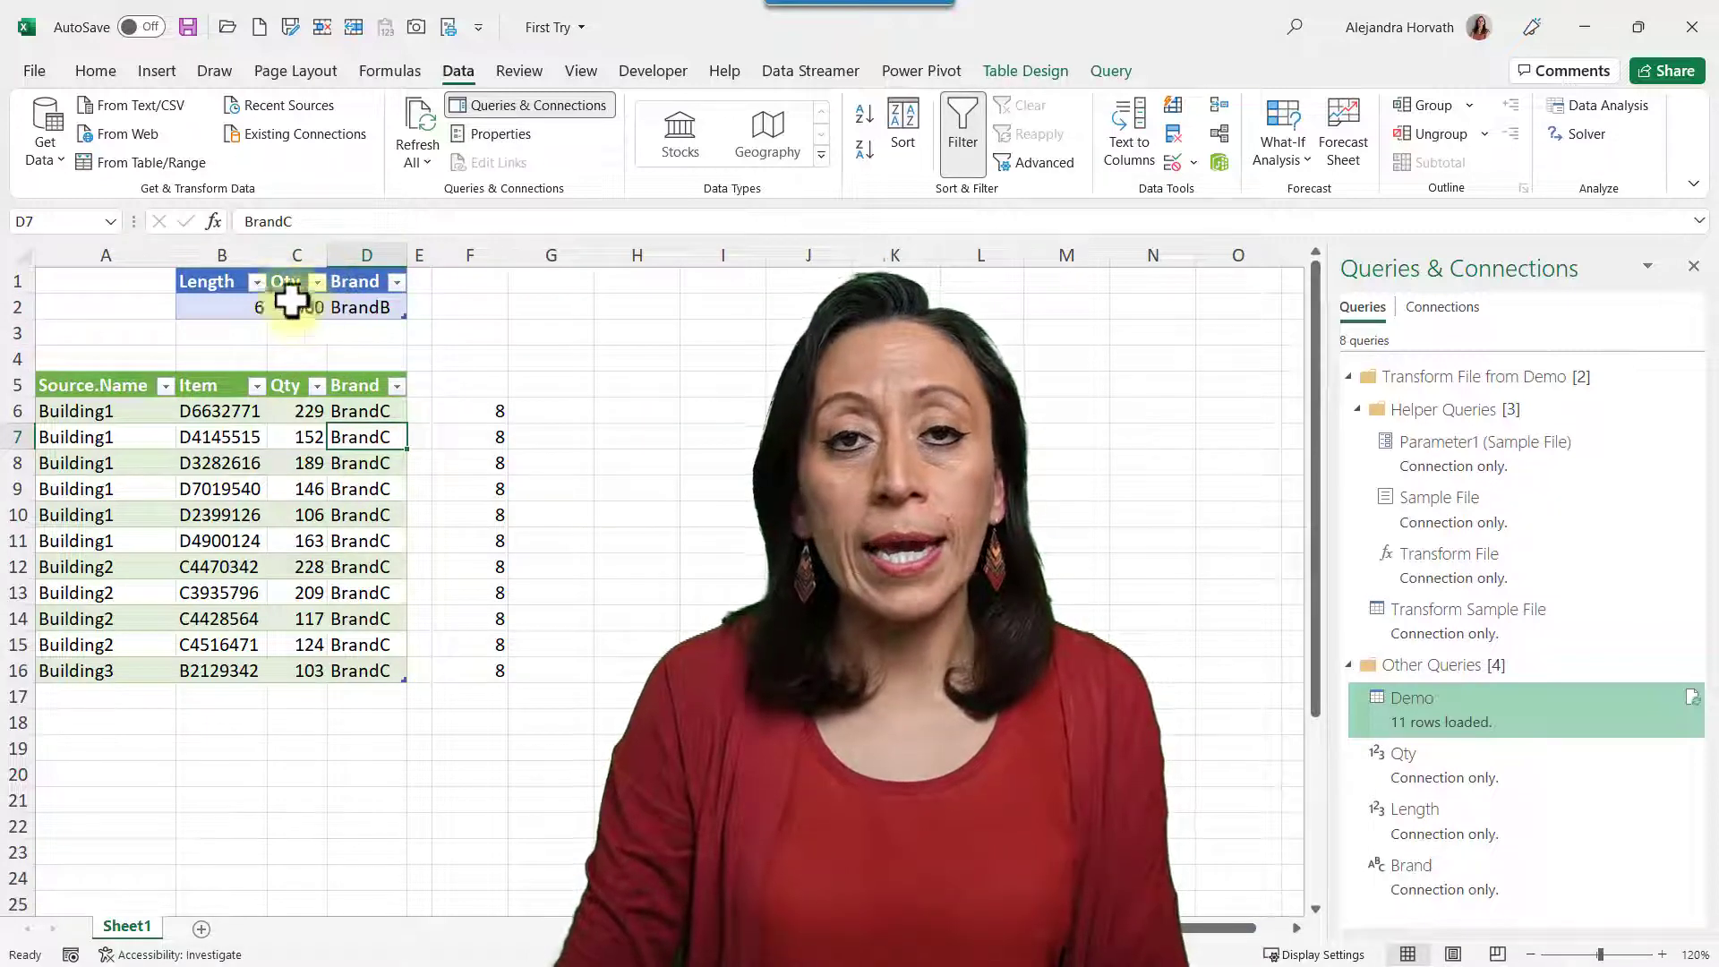
right_click(252, 455)
left_click(358, 434)
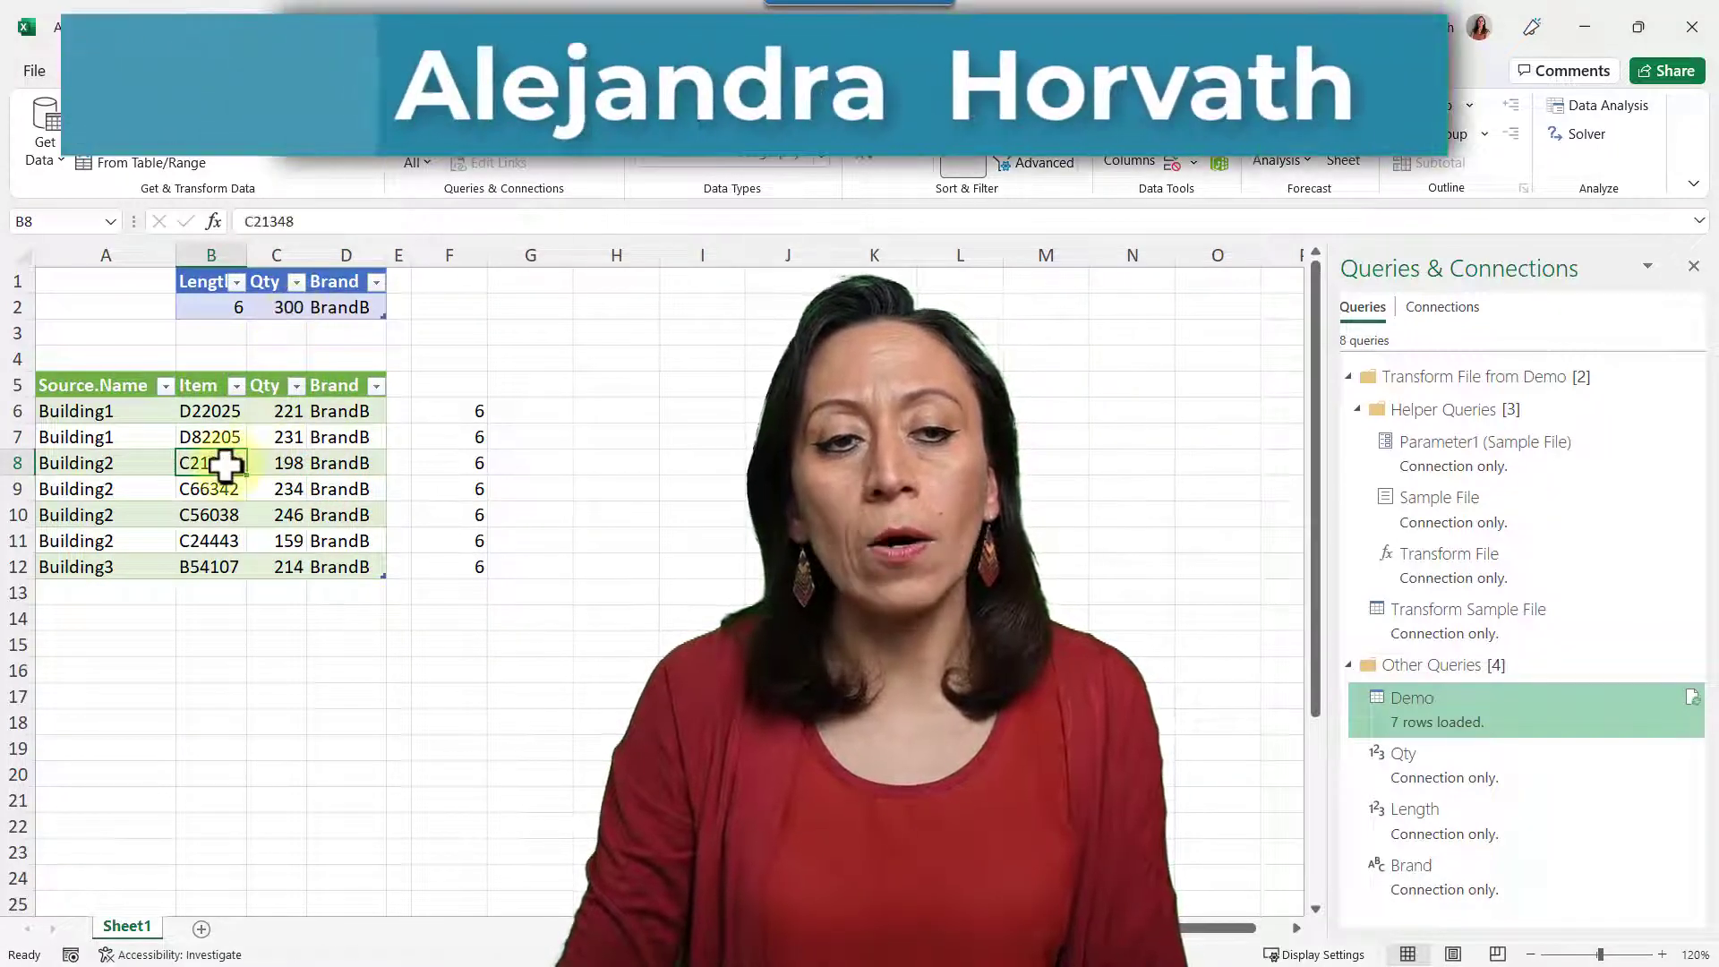
- Compare the refreshed items' code length, quantities and brands with the criteria table
left_click(273, 309)
left_click(204, 465)
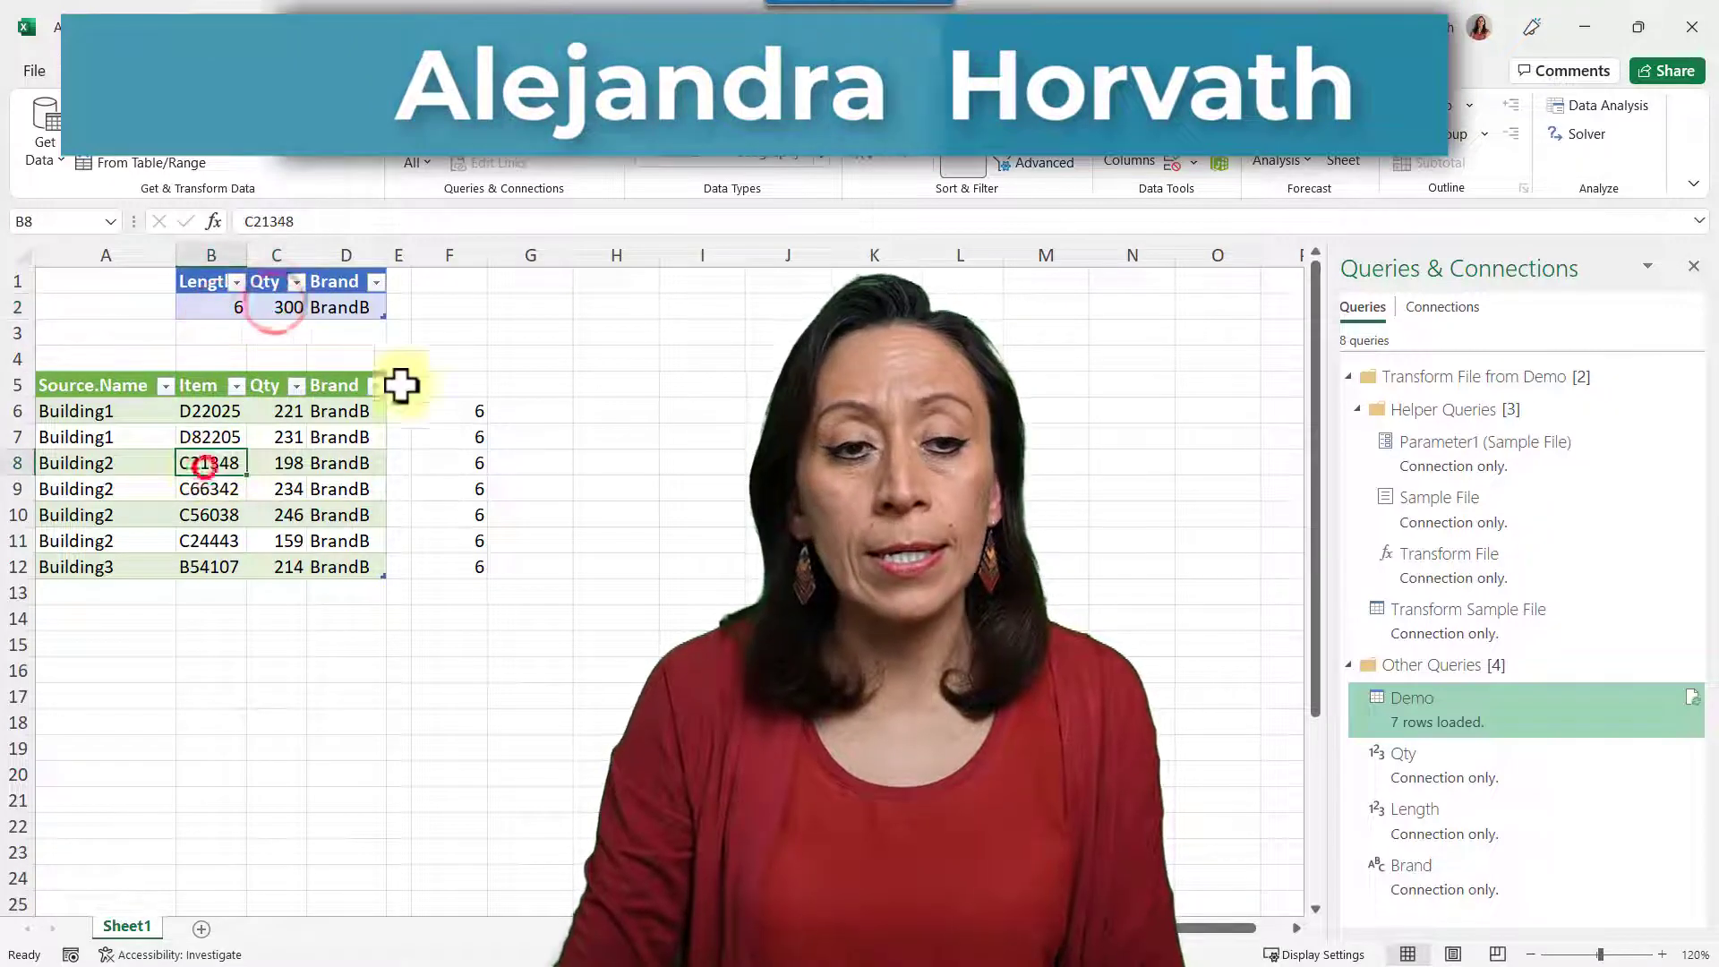
left_click(444, 408)
left_click(280, 436)
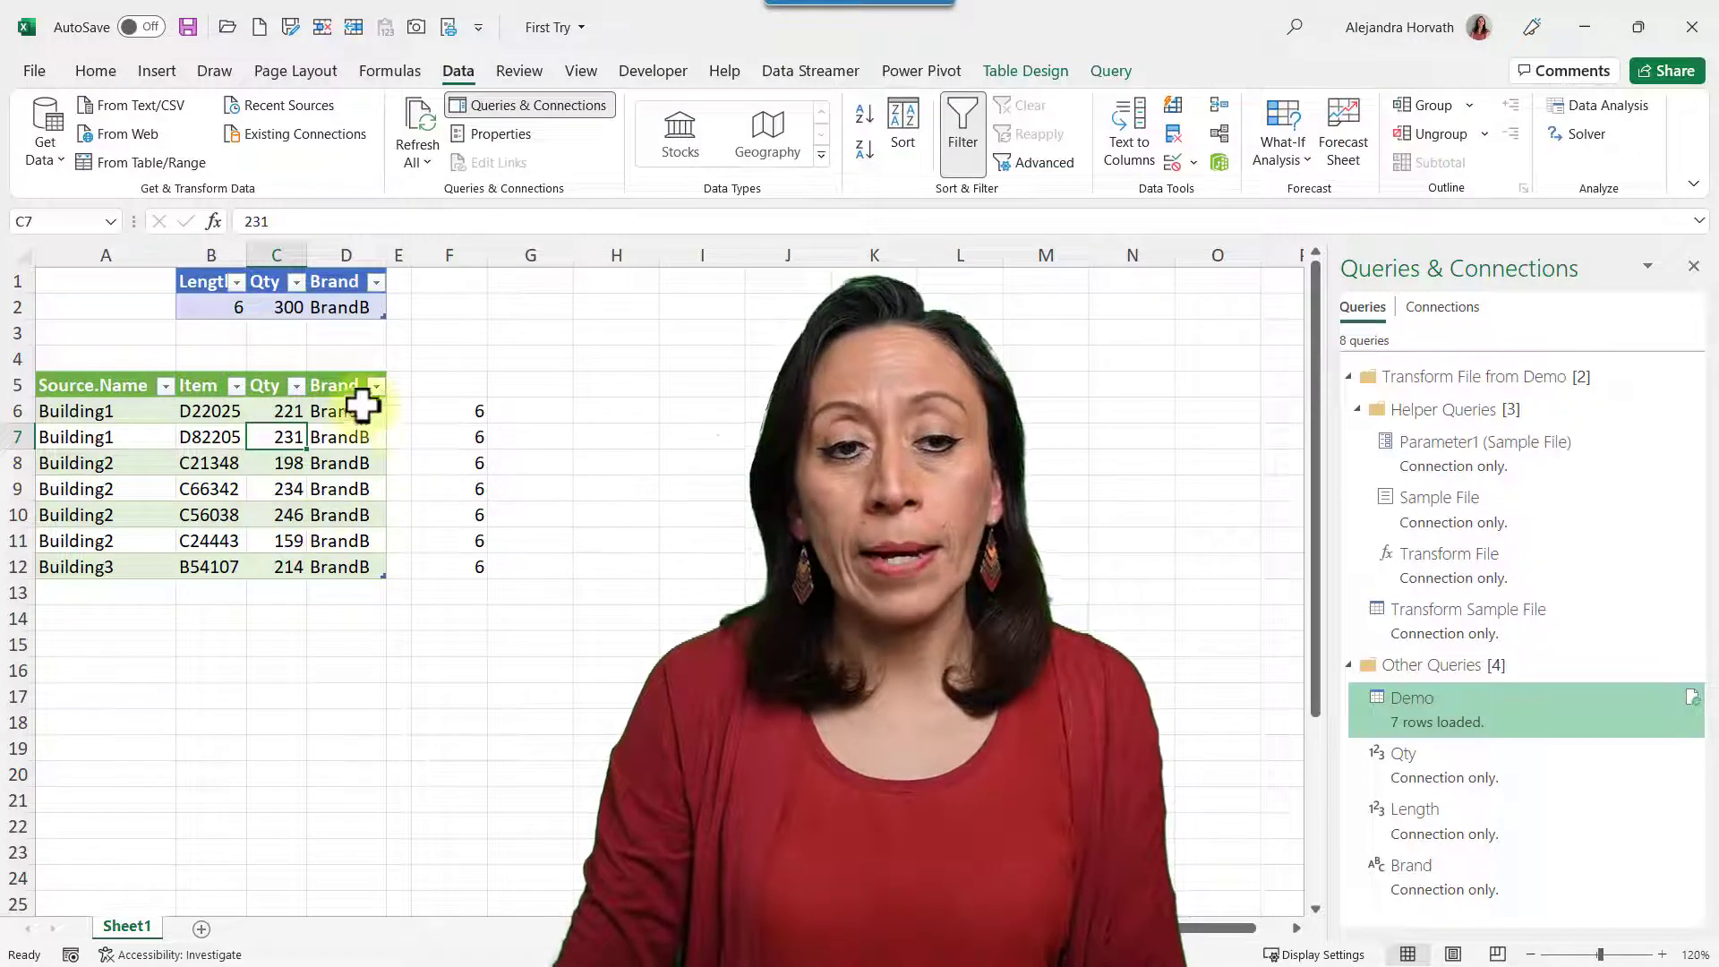
left_click(363, 469)
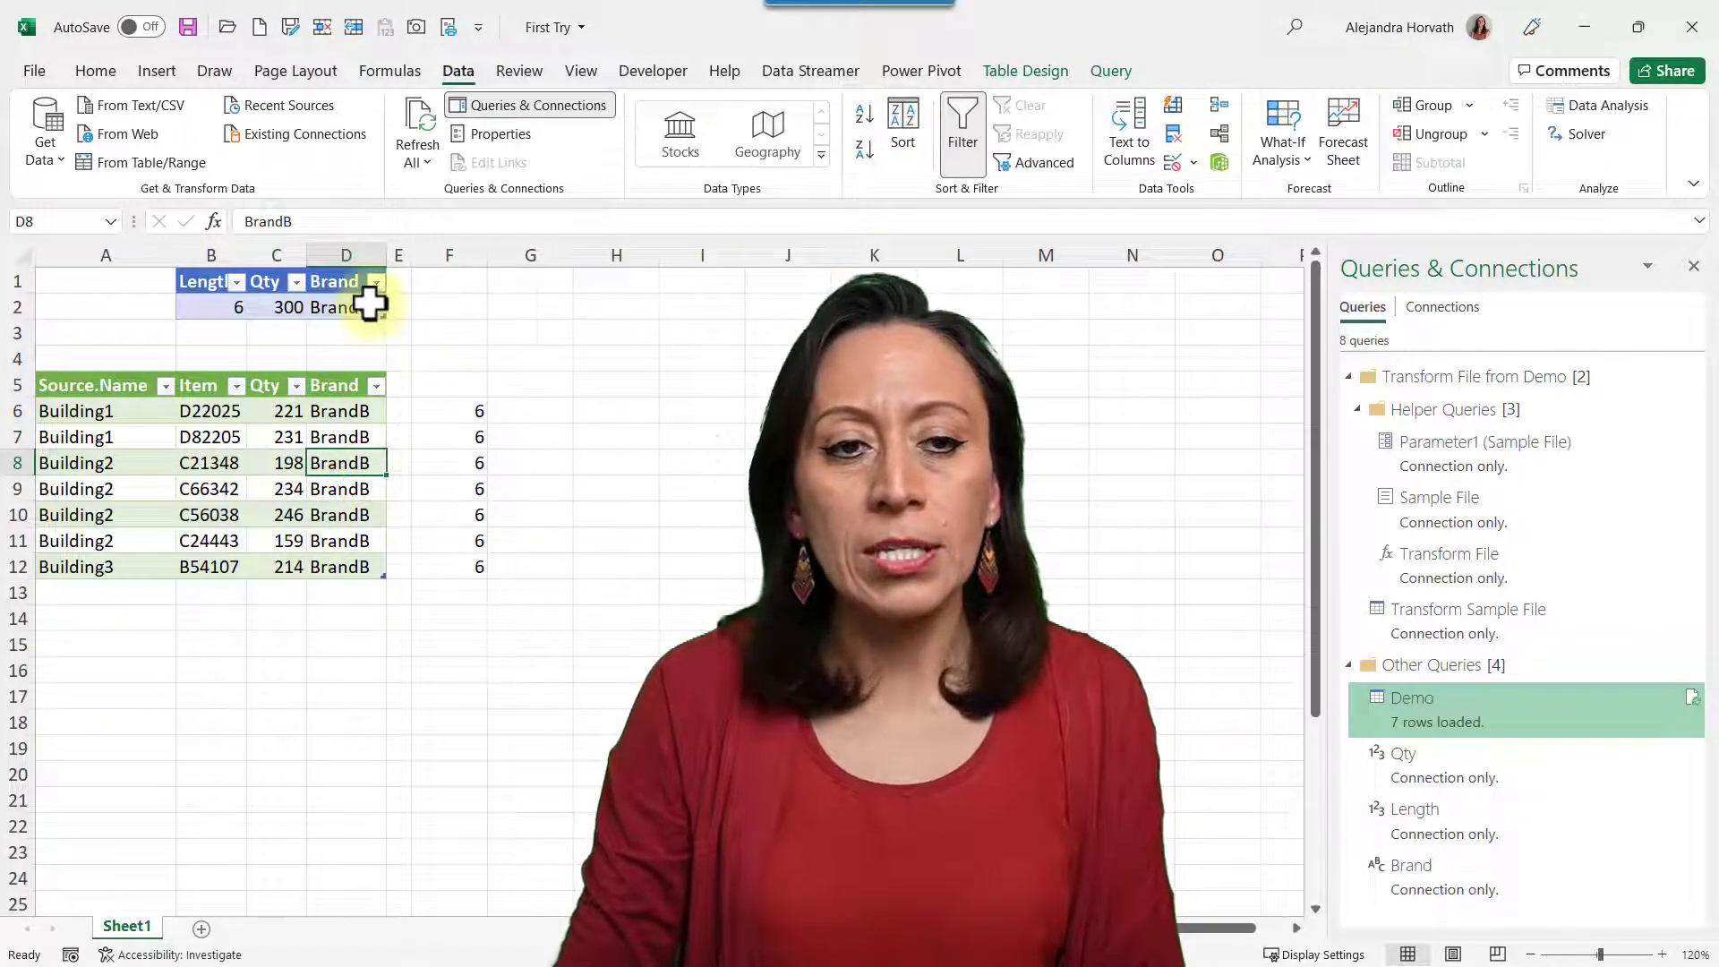
- Change the criteria table's Brand to BrandA and refresh all queries
left_click(460, 67)
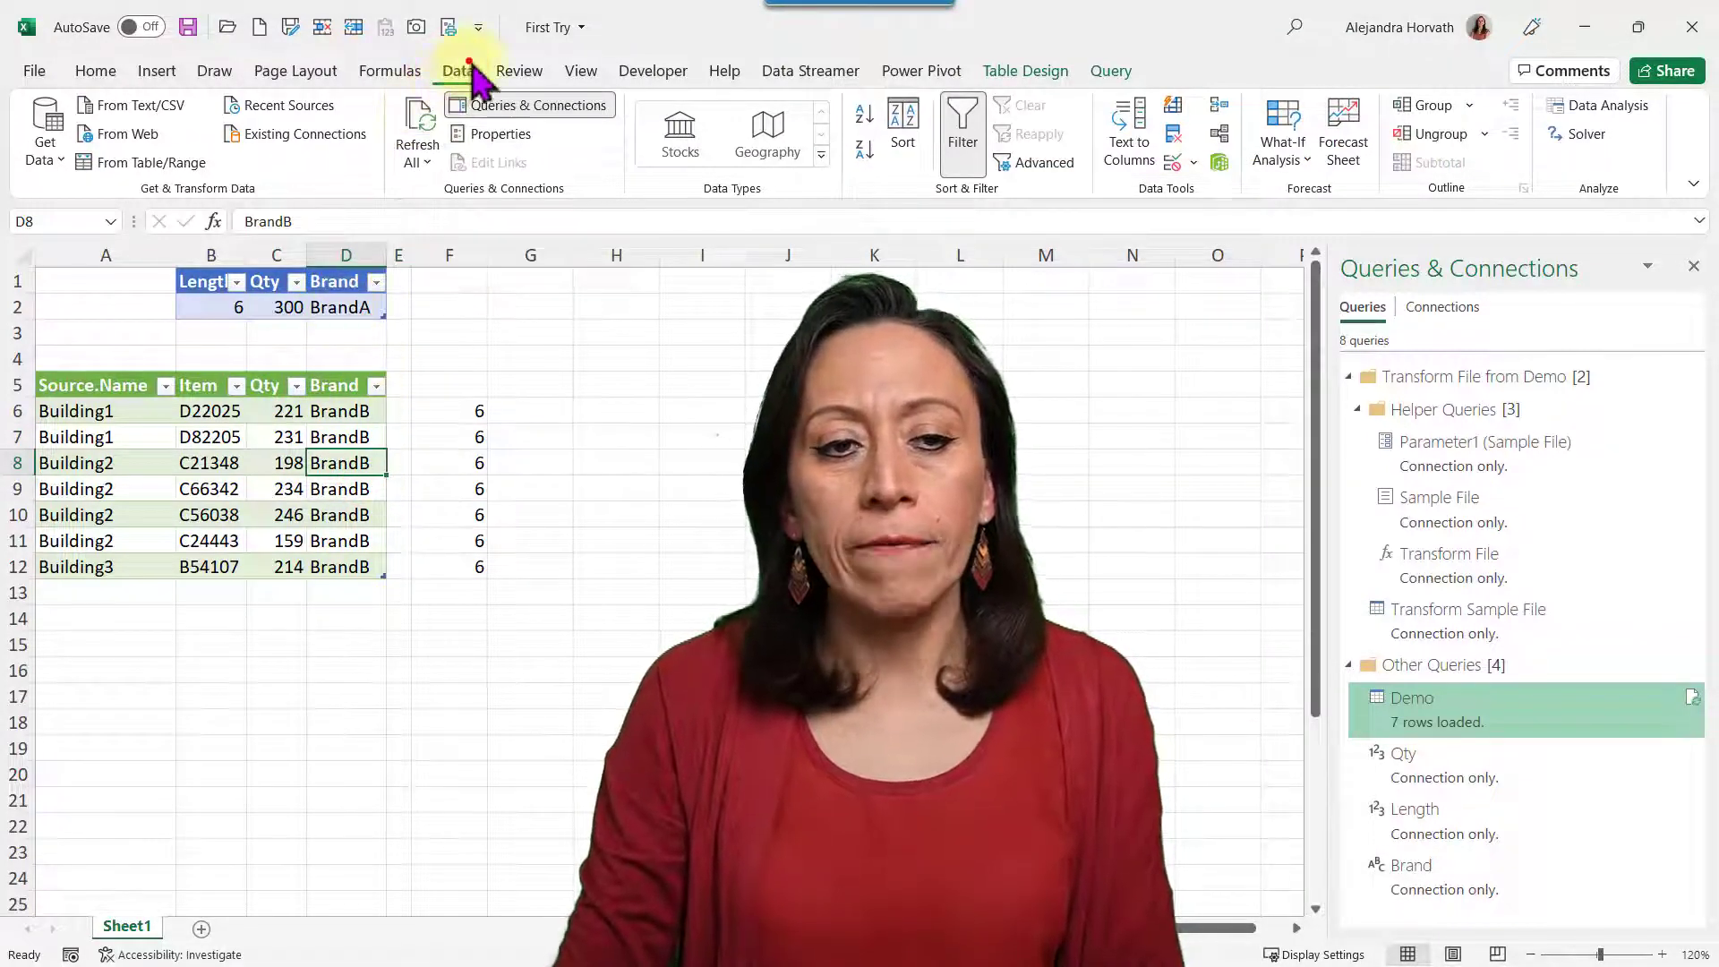
left_click(425, 116)
left_click(215, 455)
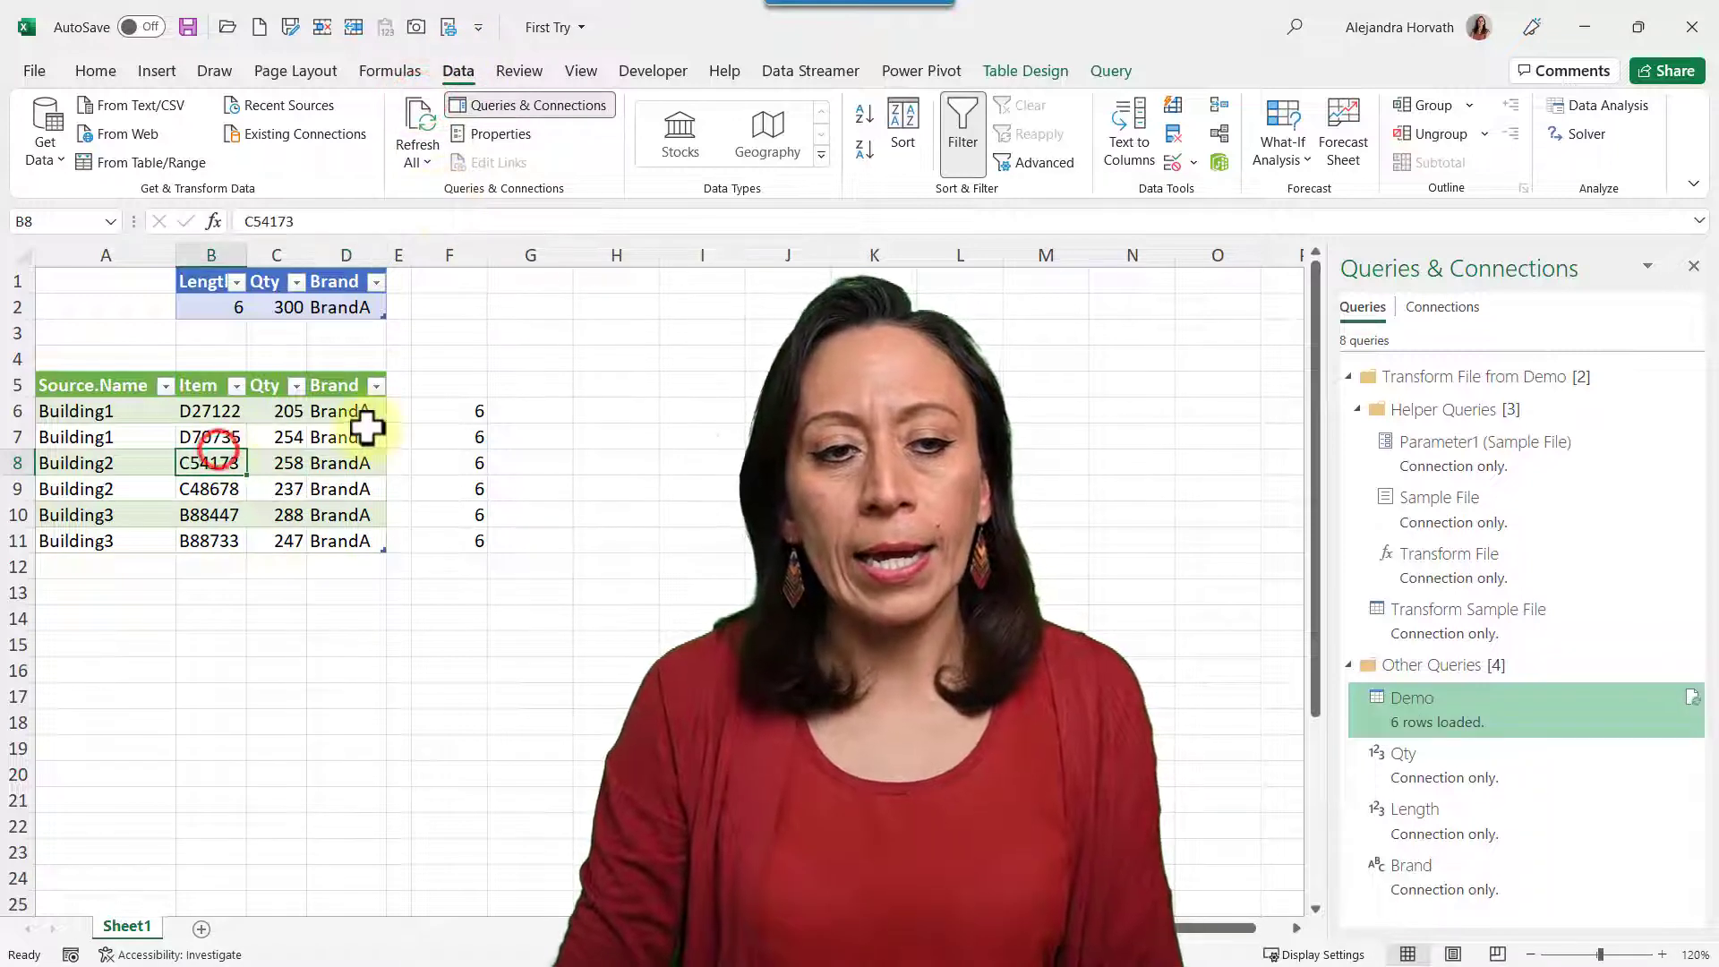
- Check the Item, Qty and Brand values in the results table against the BrandA criteria
left_click(363, 436)
left_click(224, 436)
left_click(237, 485)
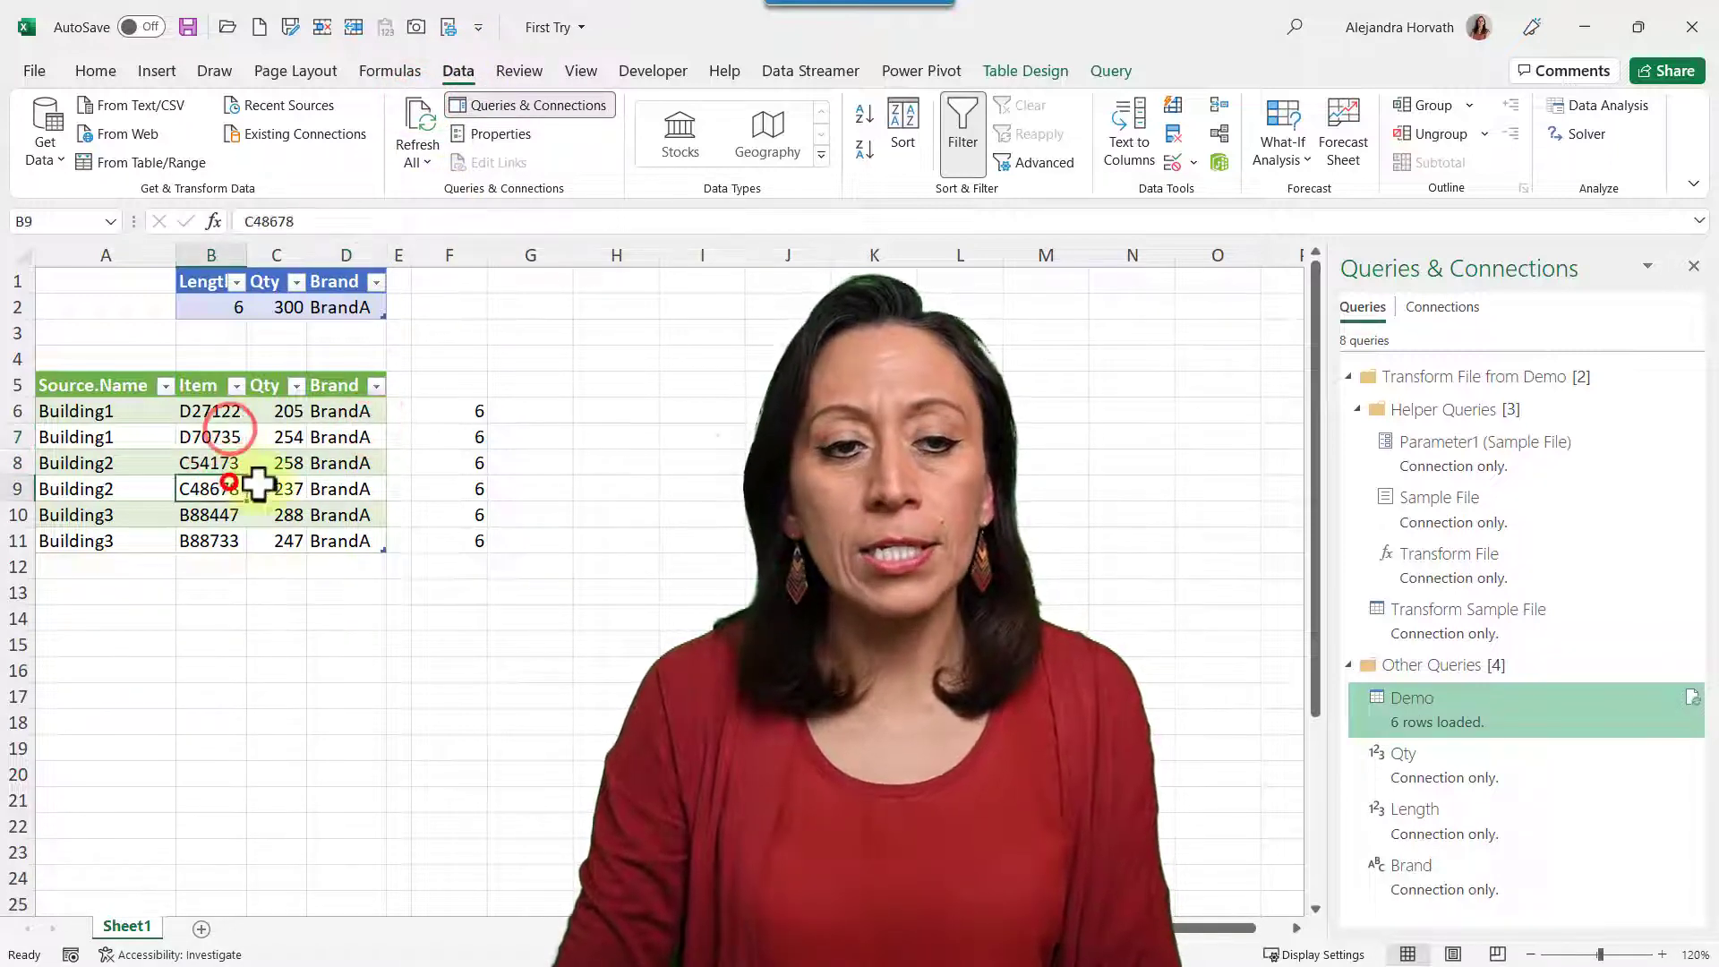
left_click(301, 404)
left_click(338, 436)
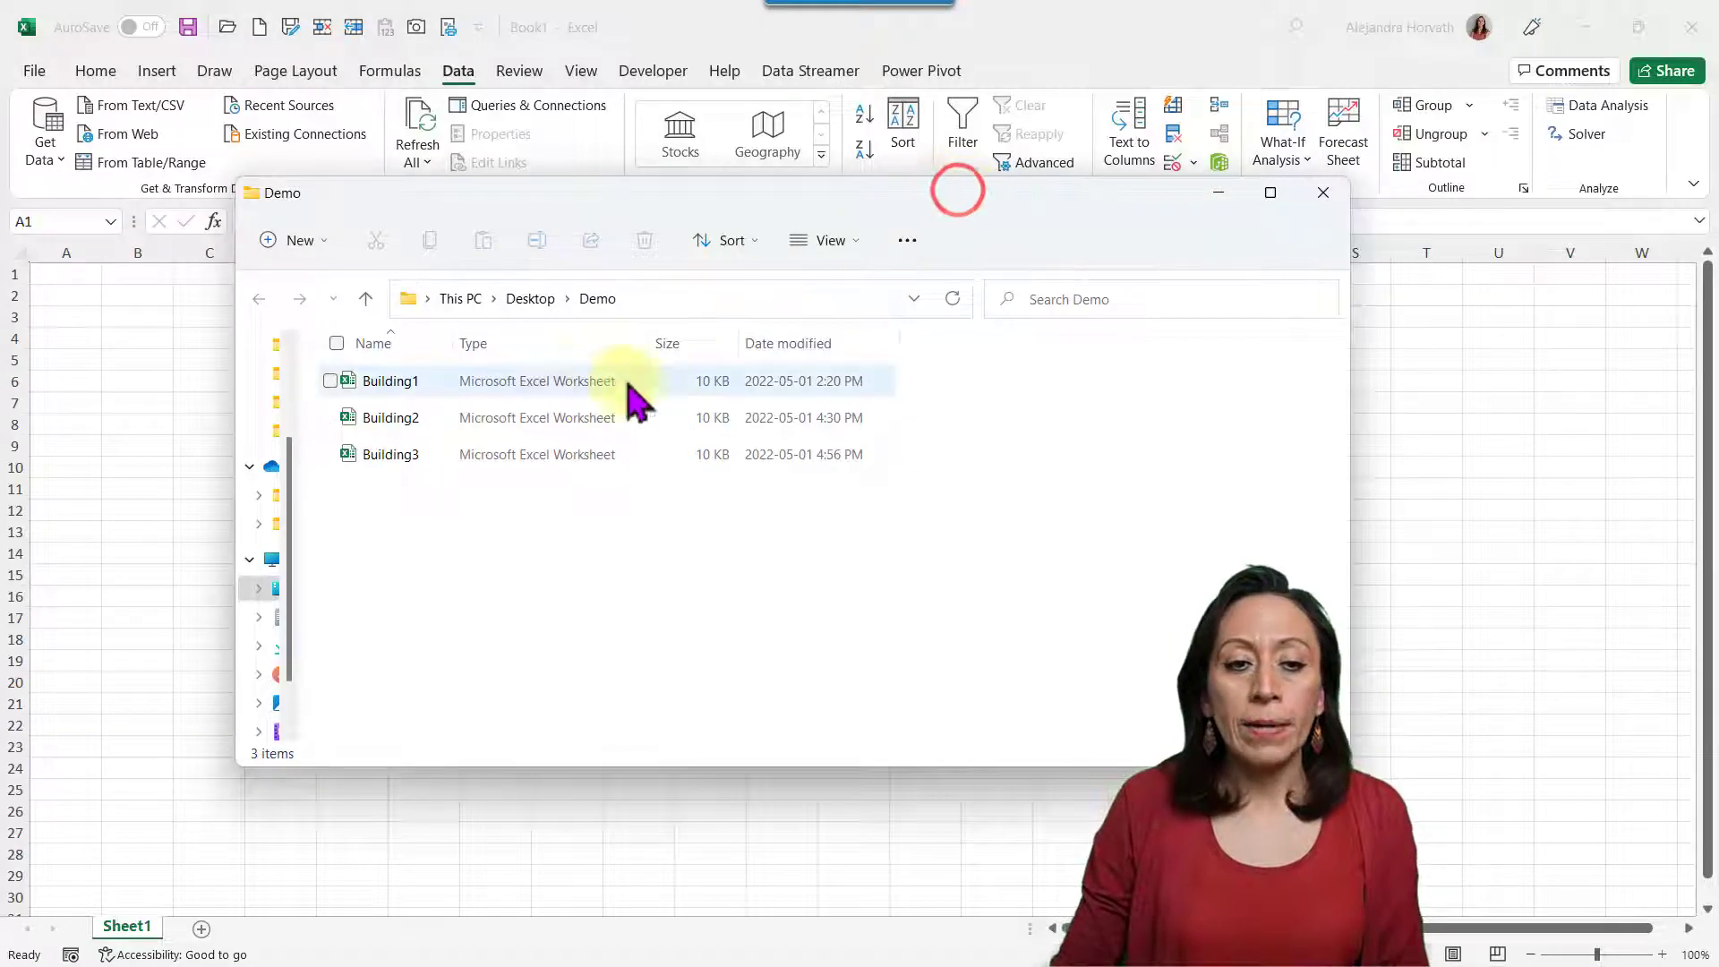
- Open the Building1, Building2 and Building3 workbooks from the Demo folder, examine their Item, Qty and Brand columns, and close them
left_click(575, 383)
left_click(538, 456, "shift")
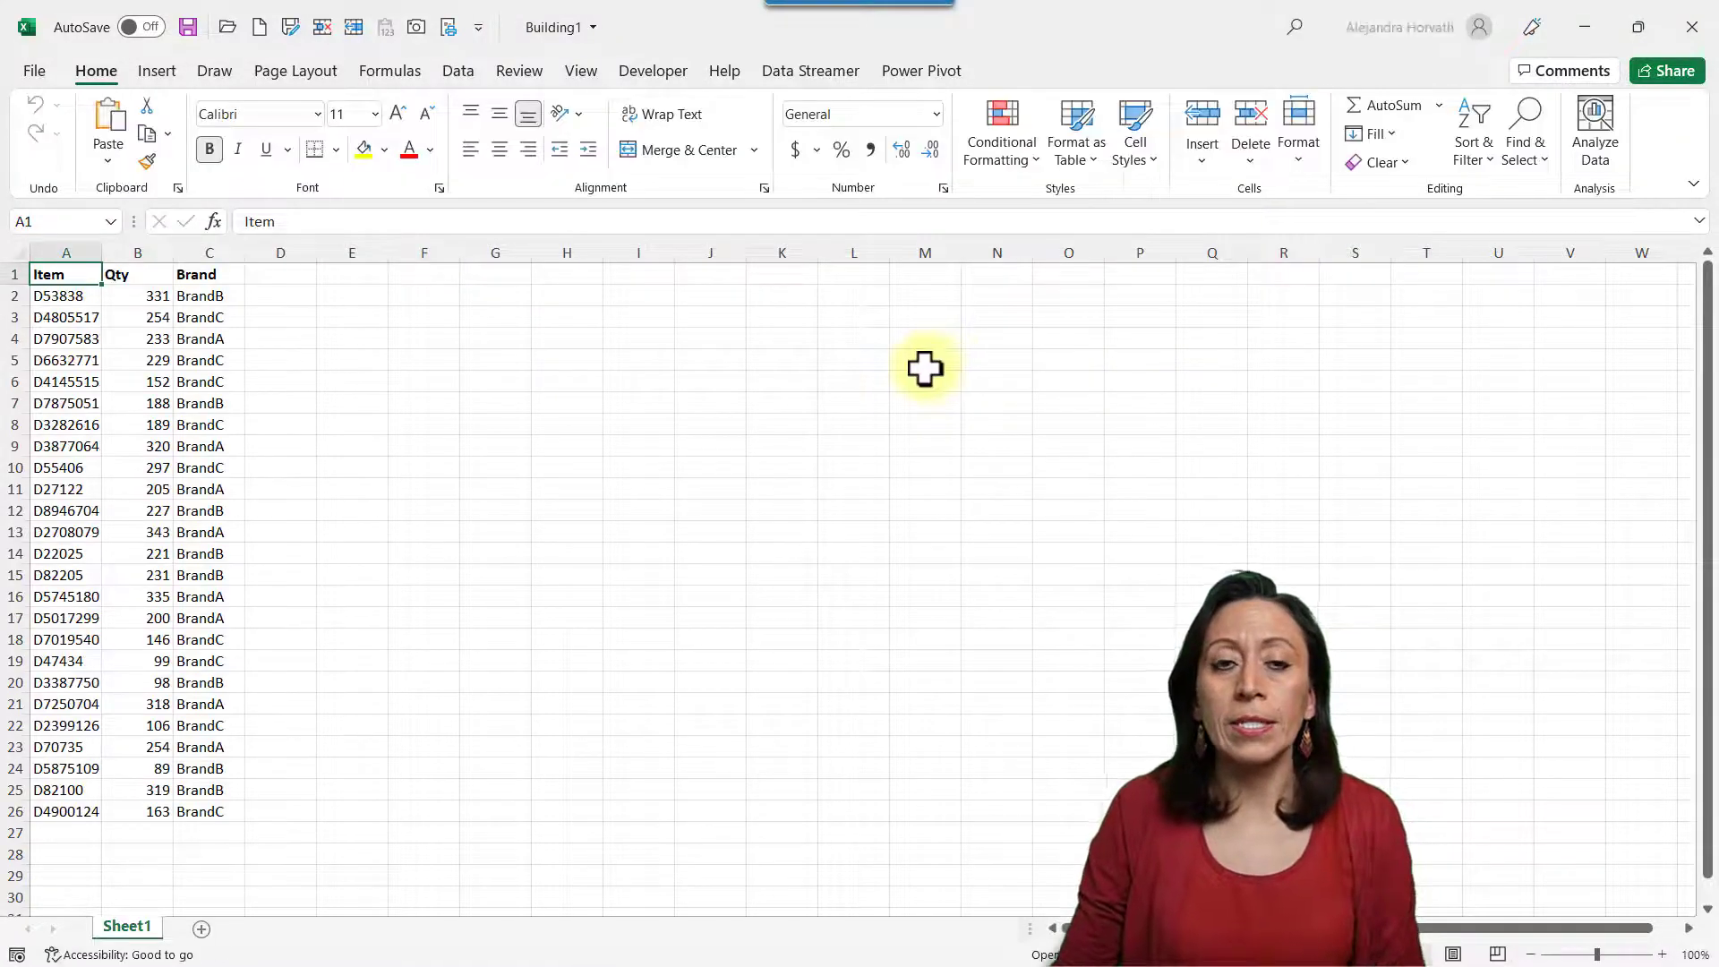
left_click(84, 275)
left_click(134, 278)
left_click(215, 273)
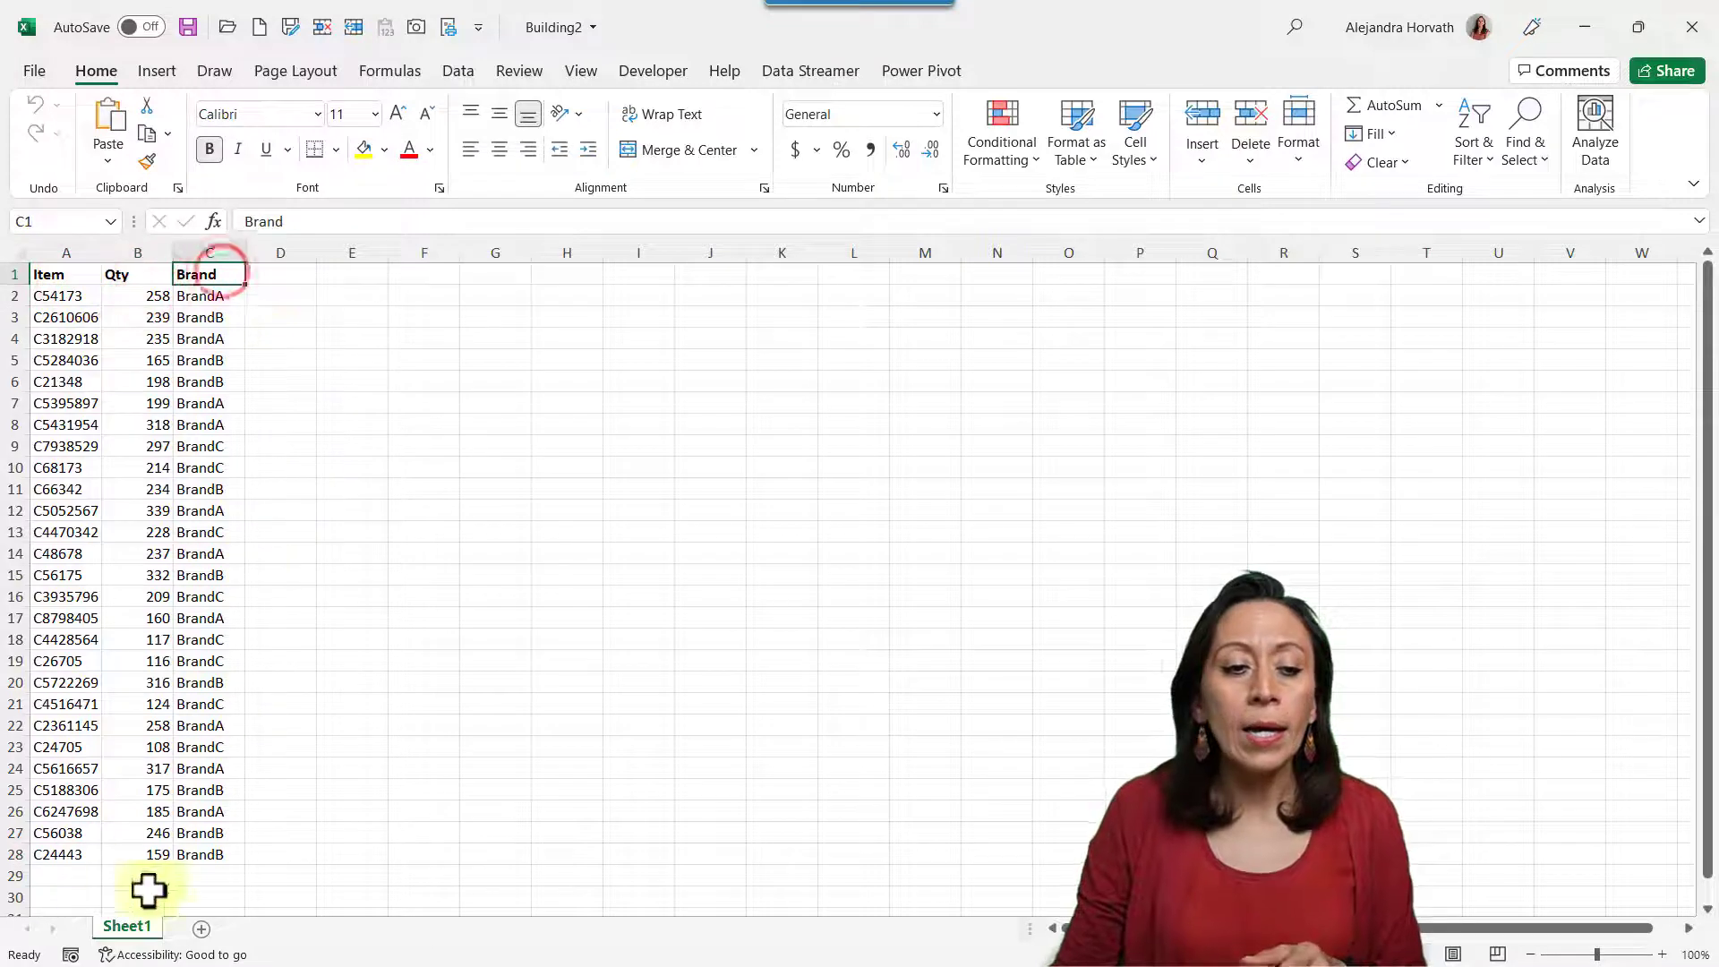
left_click(107, 929)
key("ctrl+Tab")
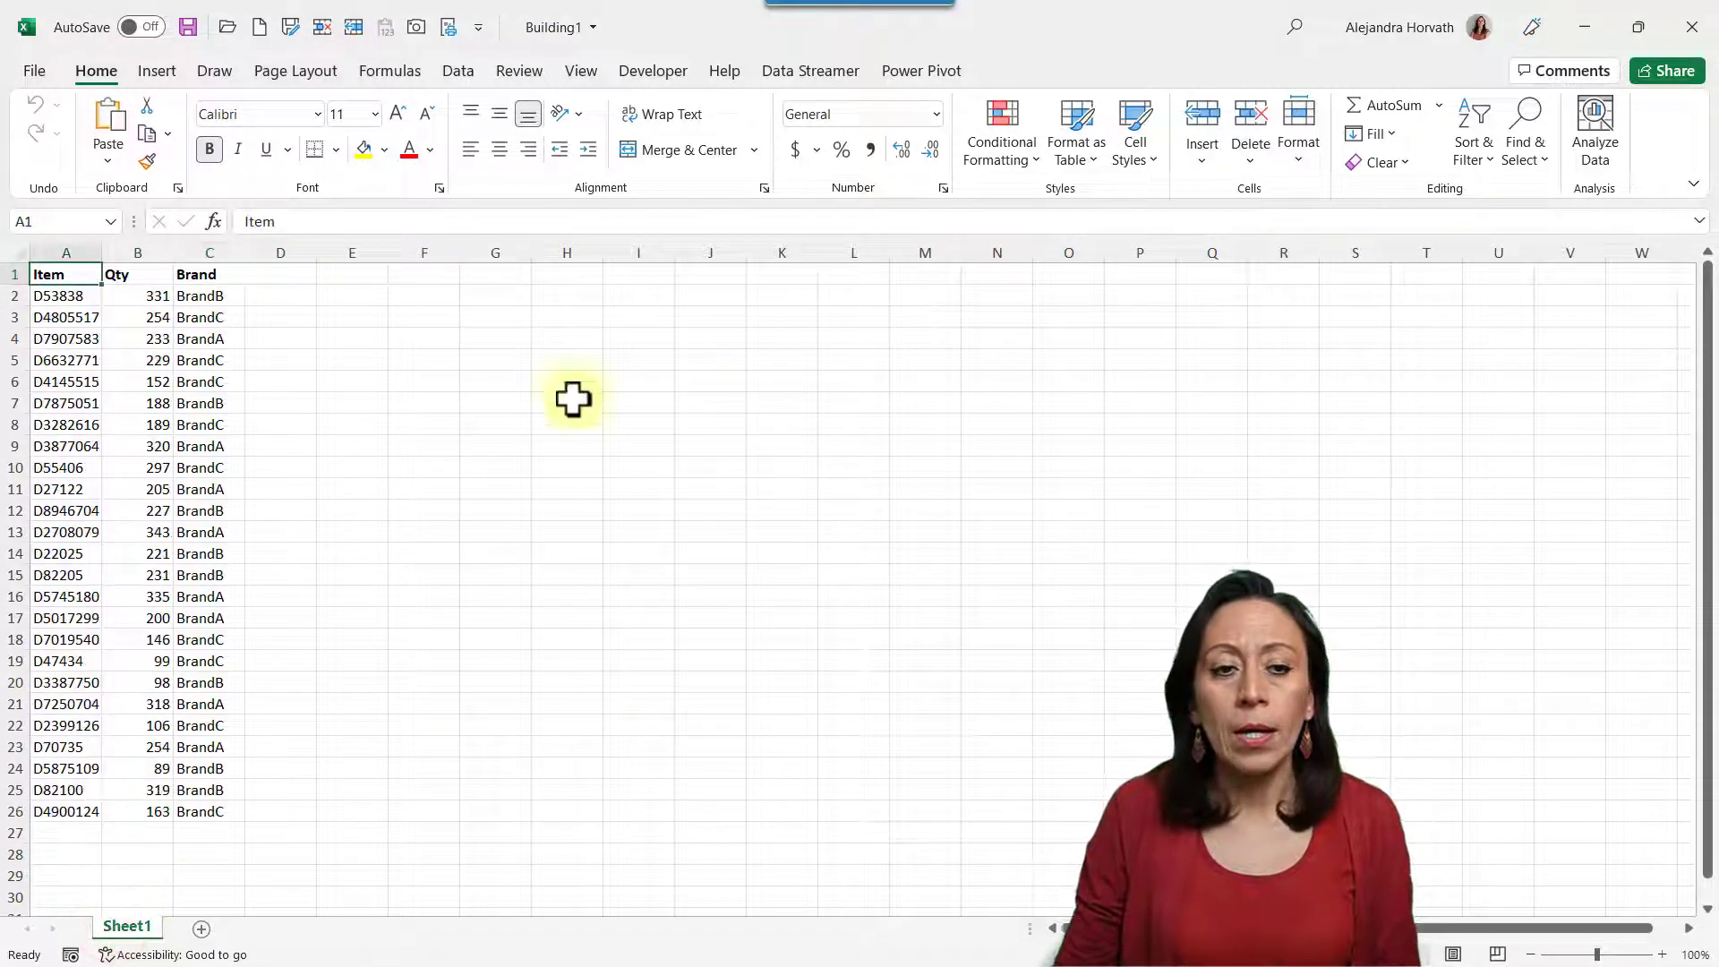
left_click(1692, 27)
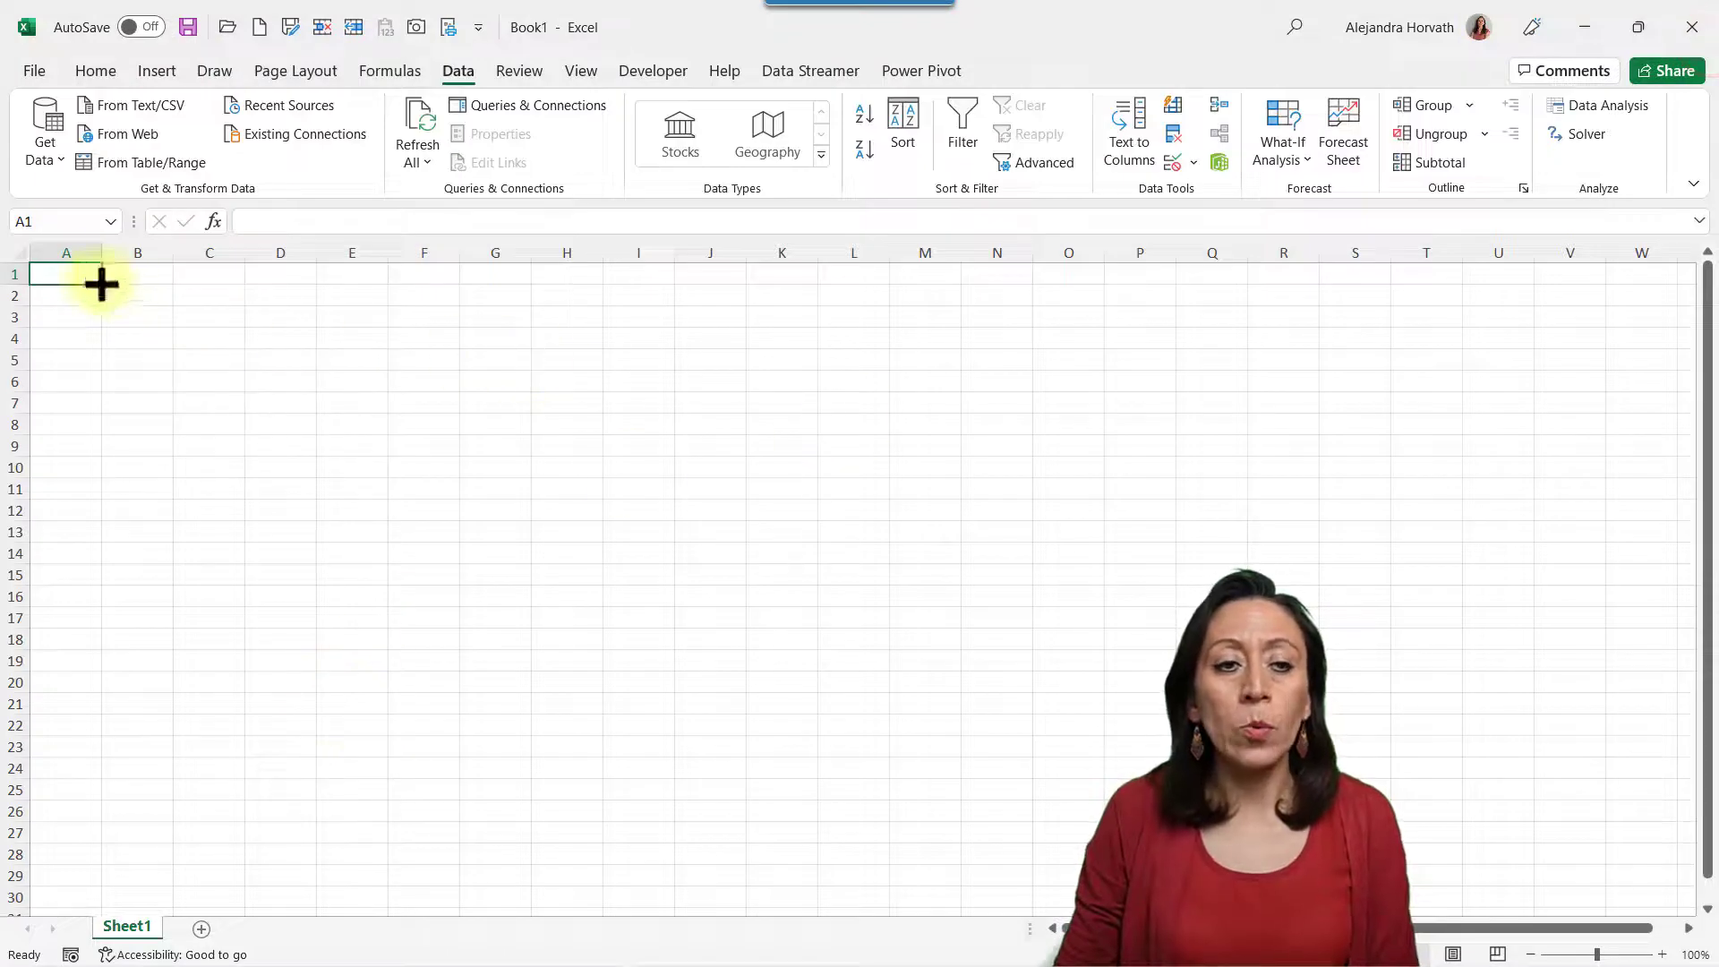
- Import data from the Demo folder on the Desktop, starting at cell A1 of the blank workbook
left_click(90, 277)
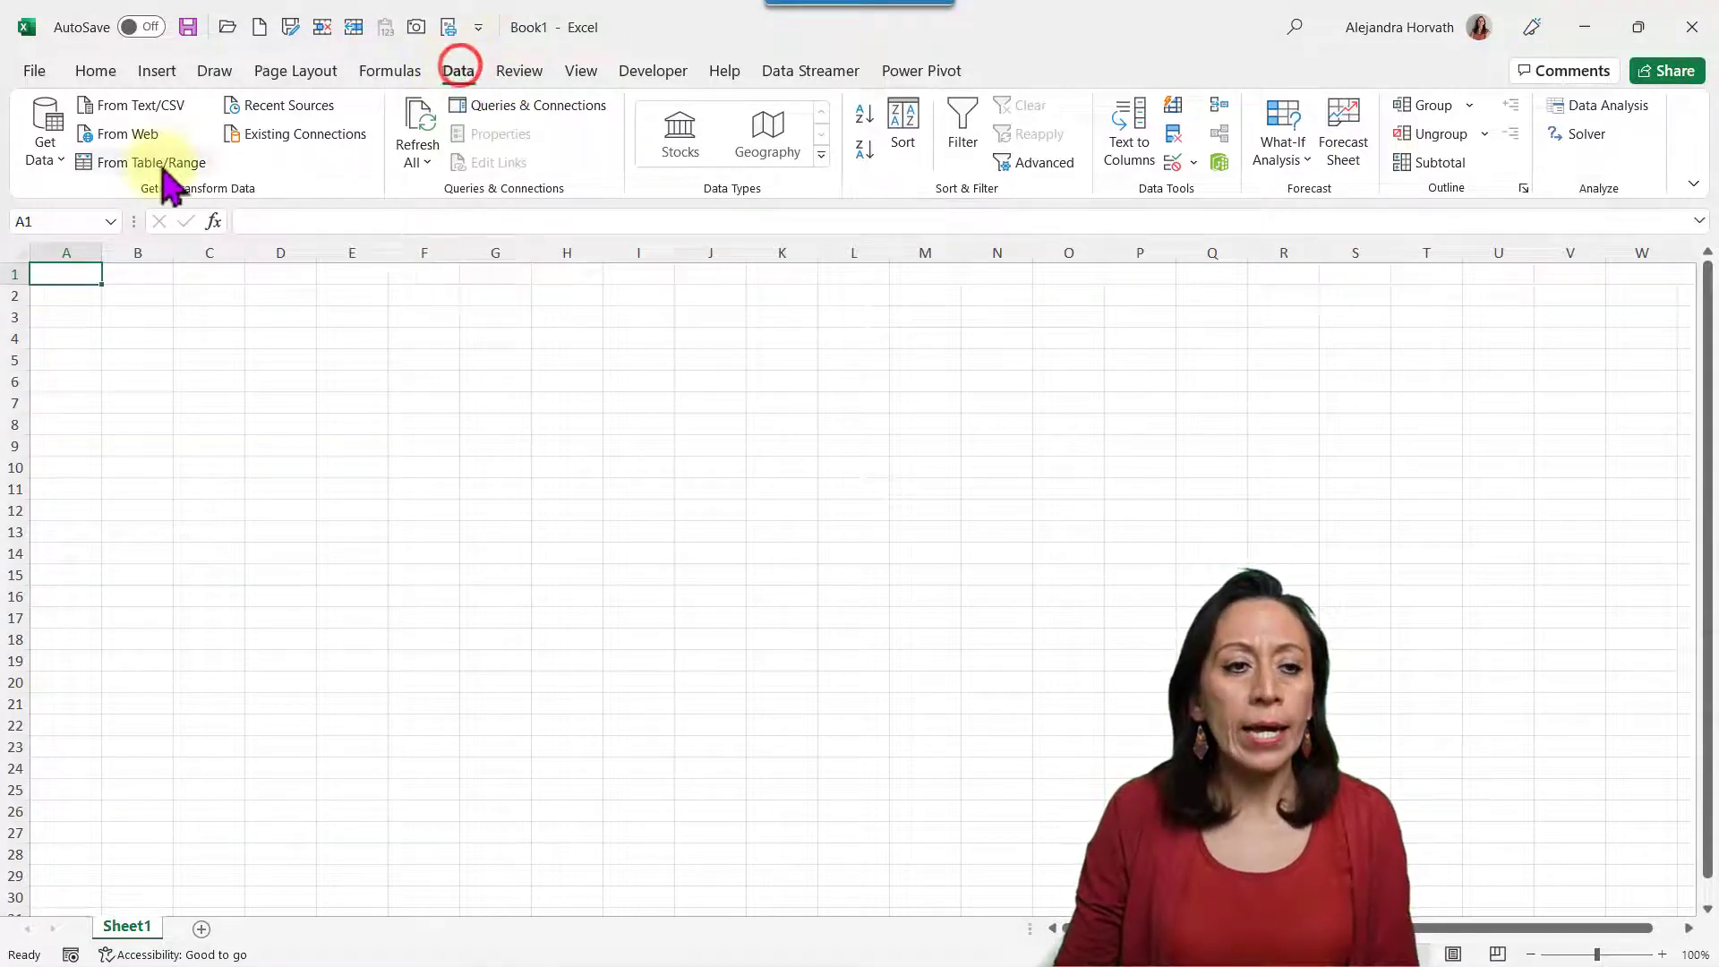
left_click(43, 143)
left_click(142, 199)
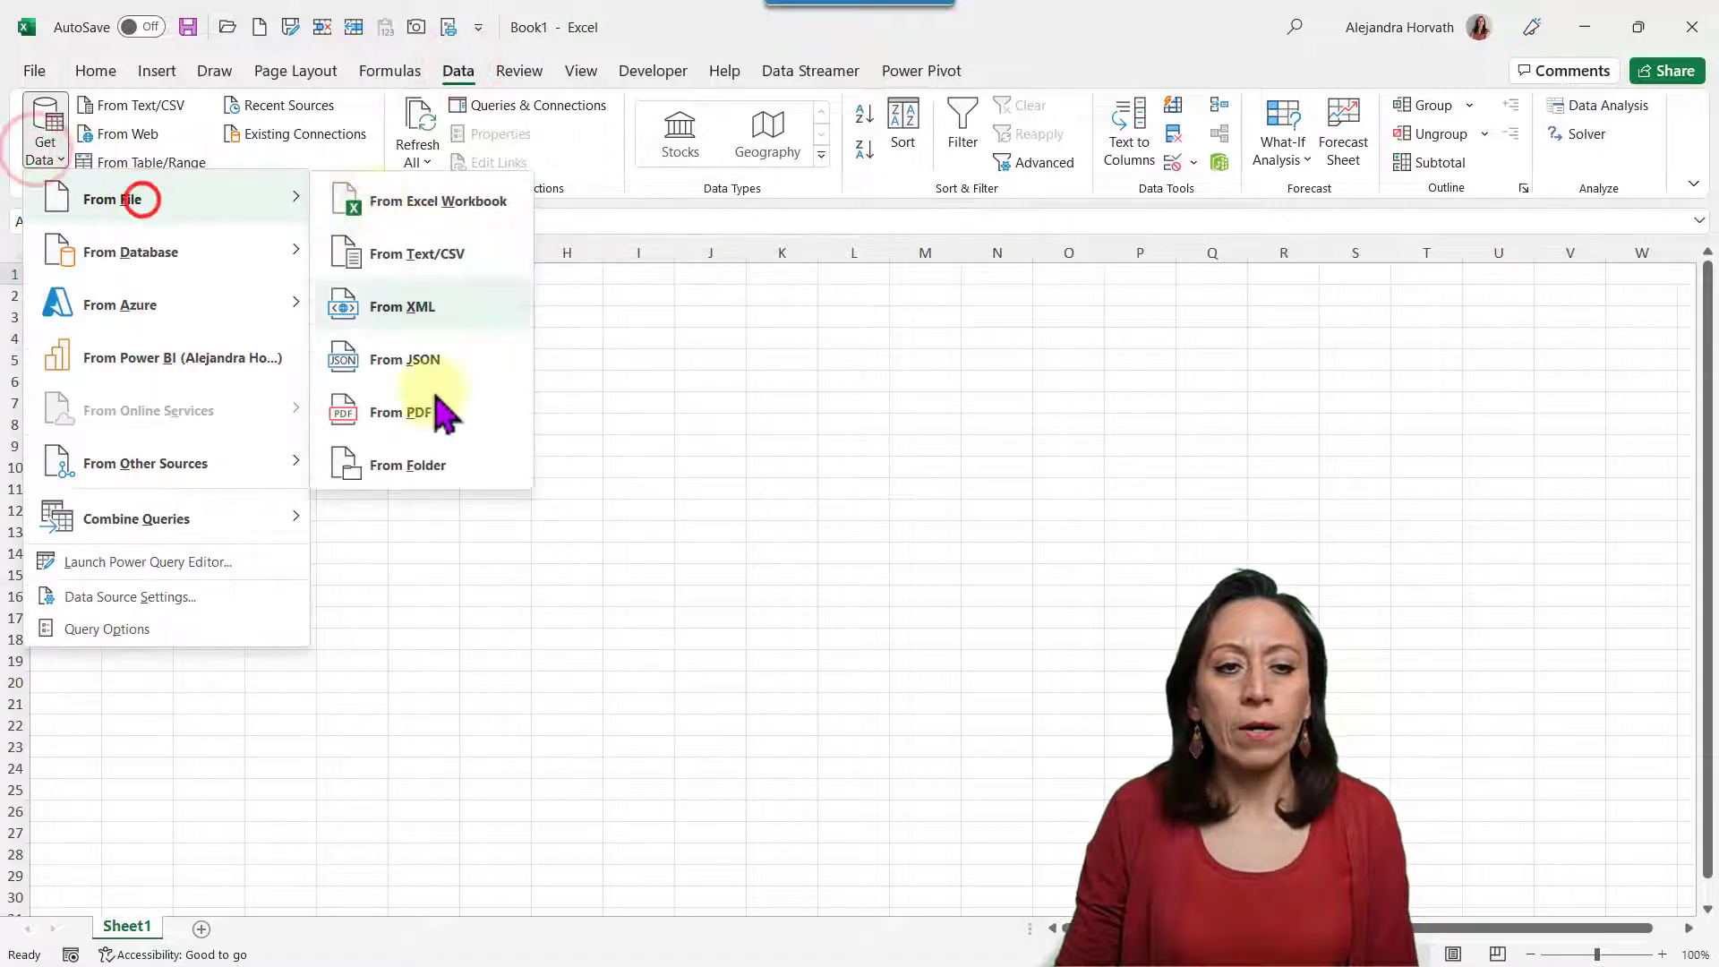
left_click(439, 465)
left_click(317, 255)
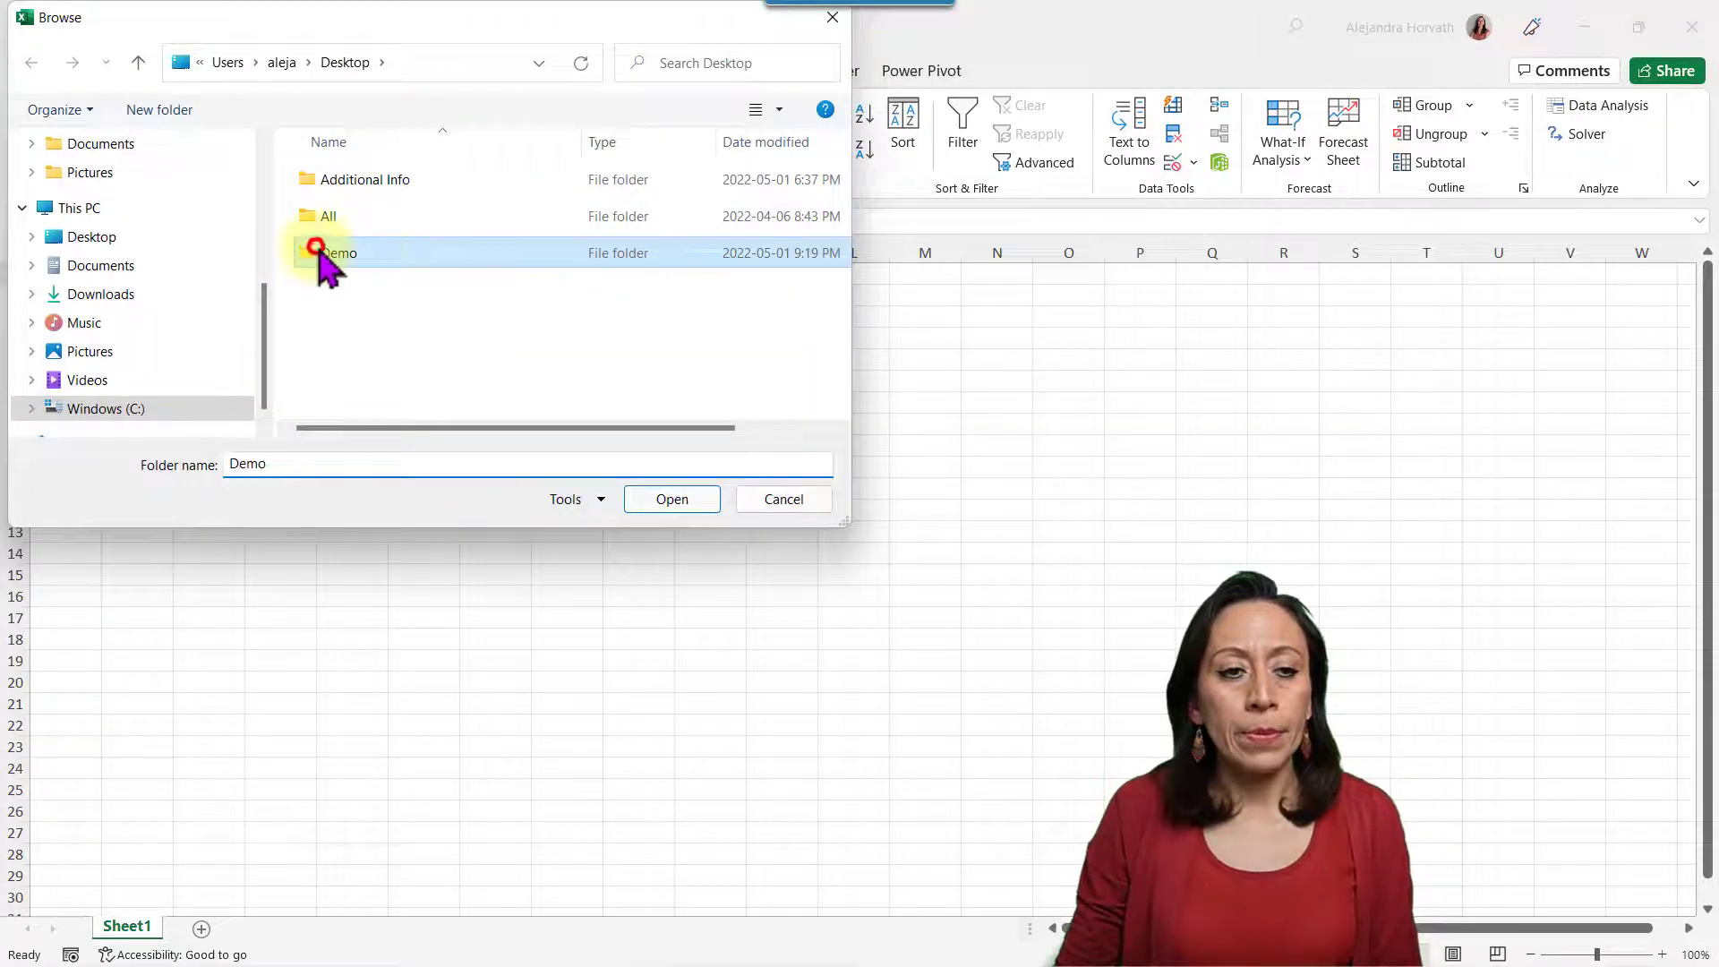
left_click(369, 254)
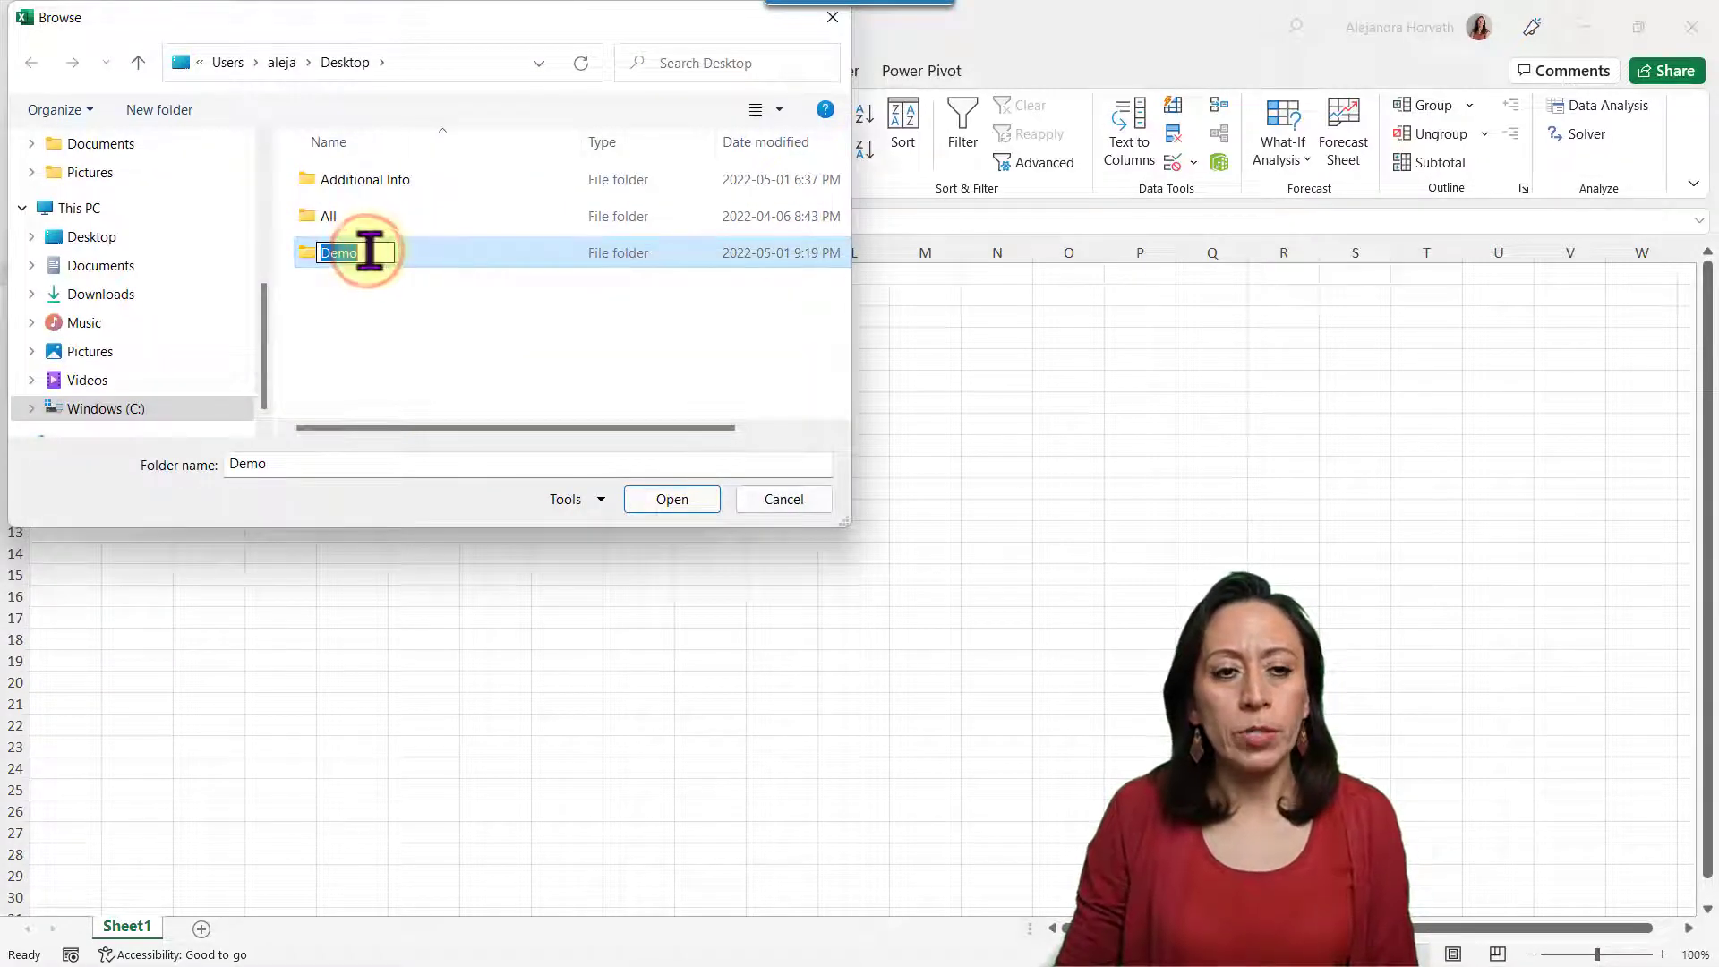
double_click(422, 262)
left_click(667, 504)
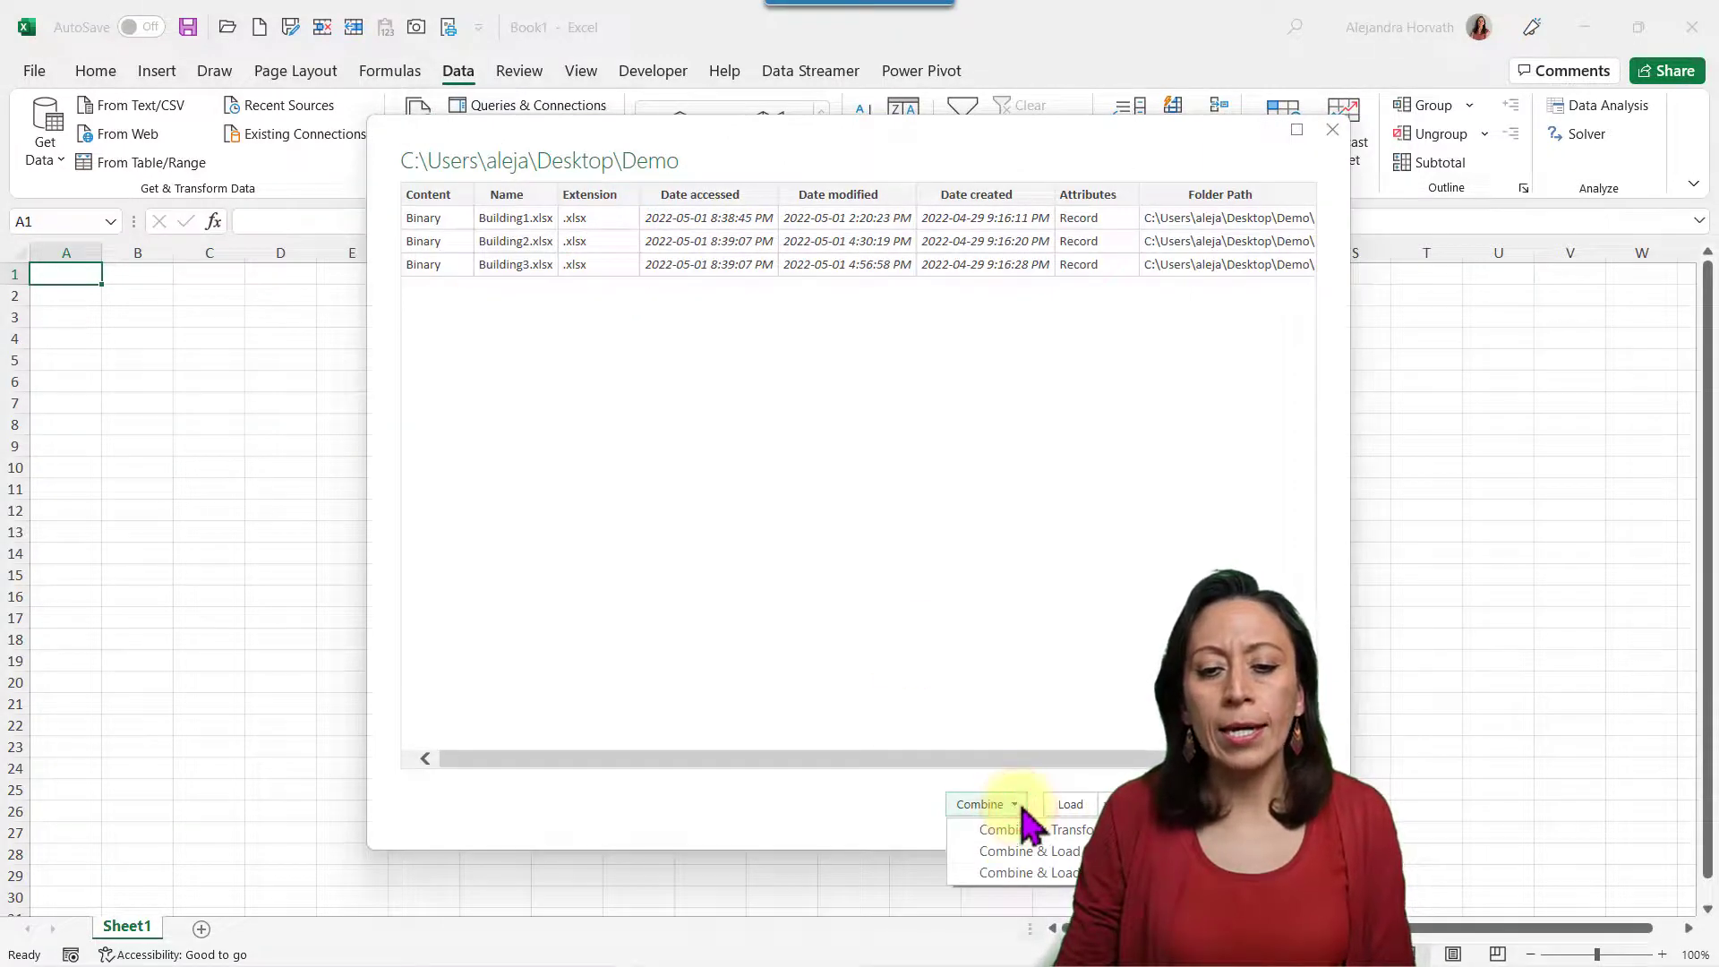
- Combine and transform the folder's files, using the first file as the sample and Parameter1 as the object to extract
left_click(1023, 833)
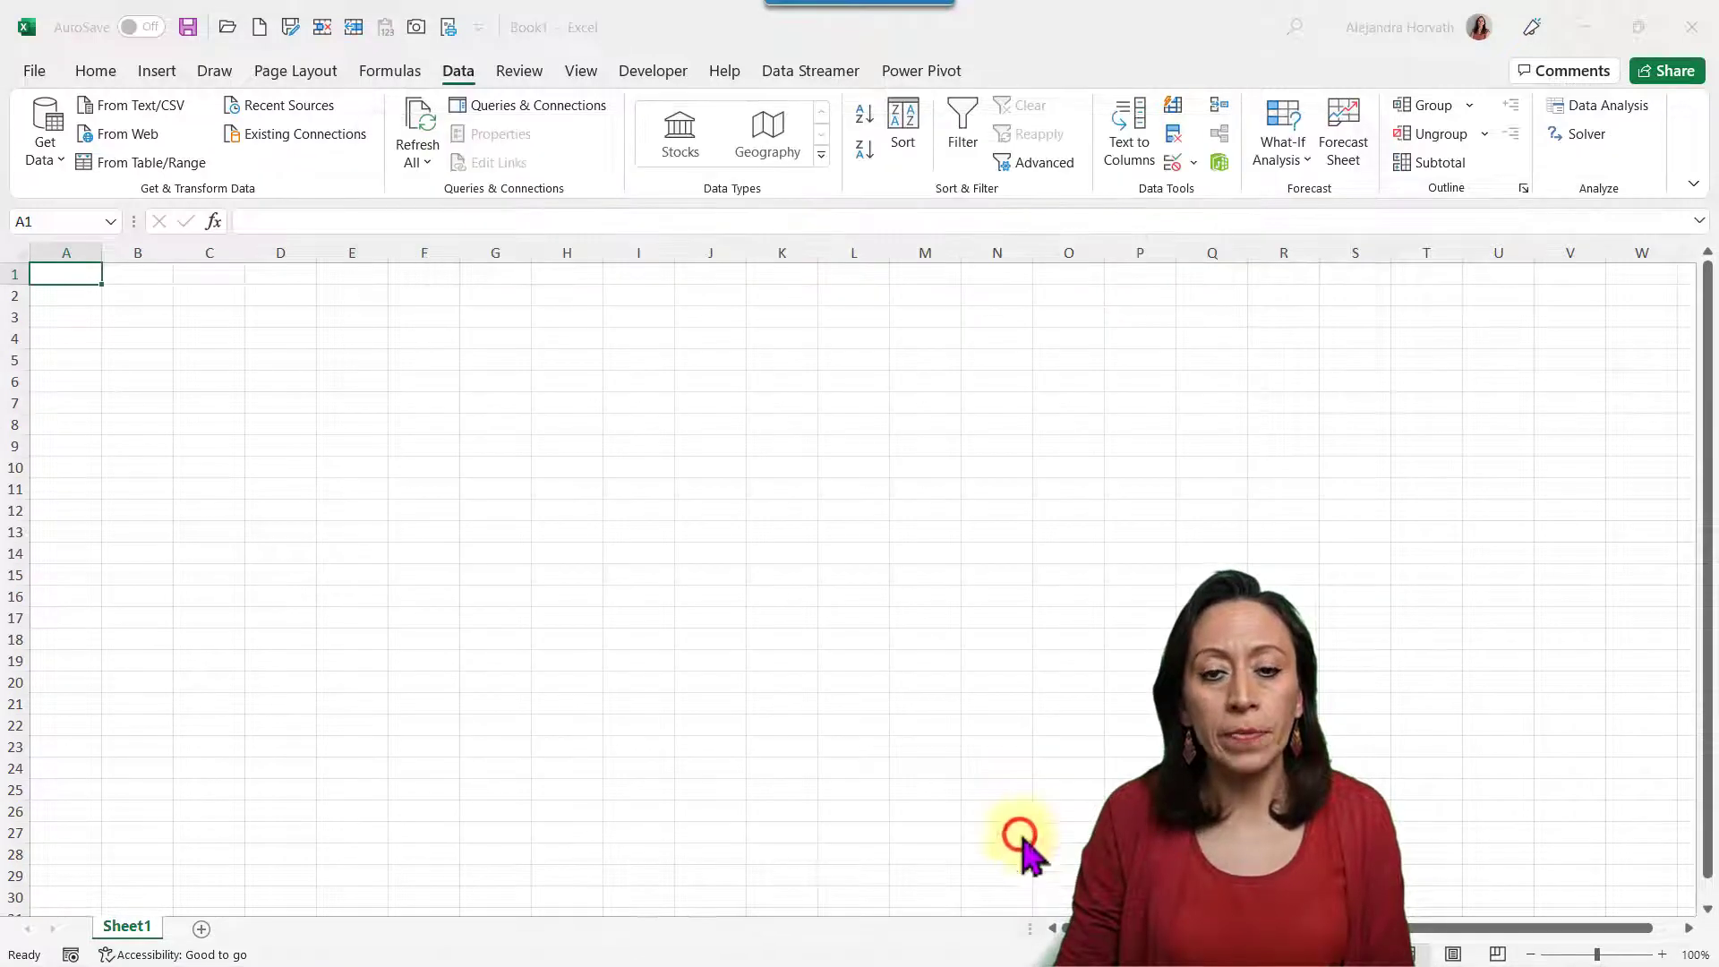
left_click(652, 227)
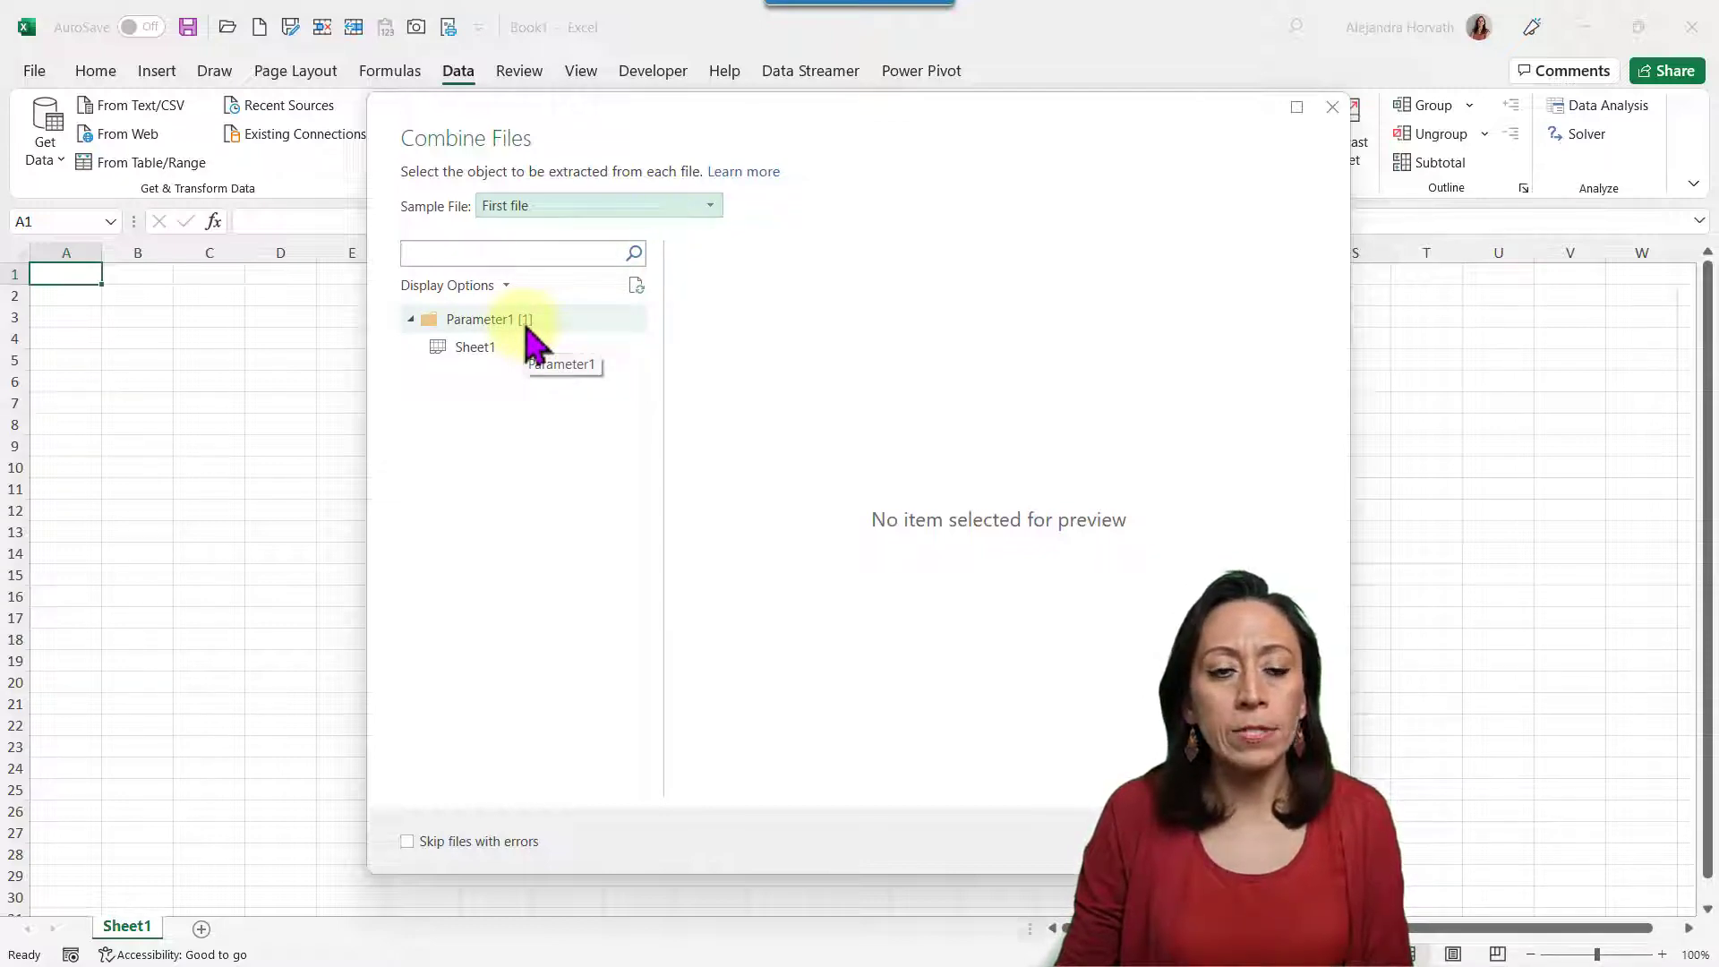
left_click(526, 329)
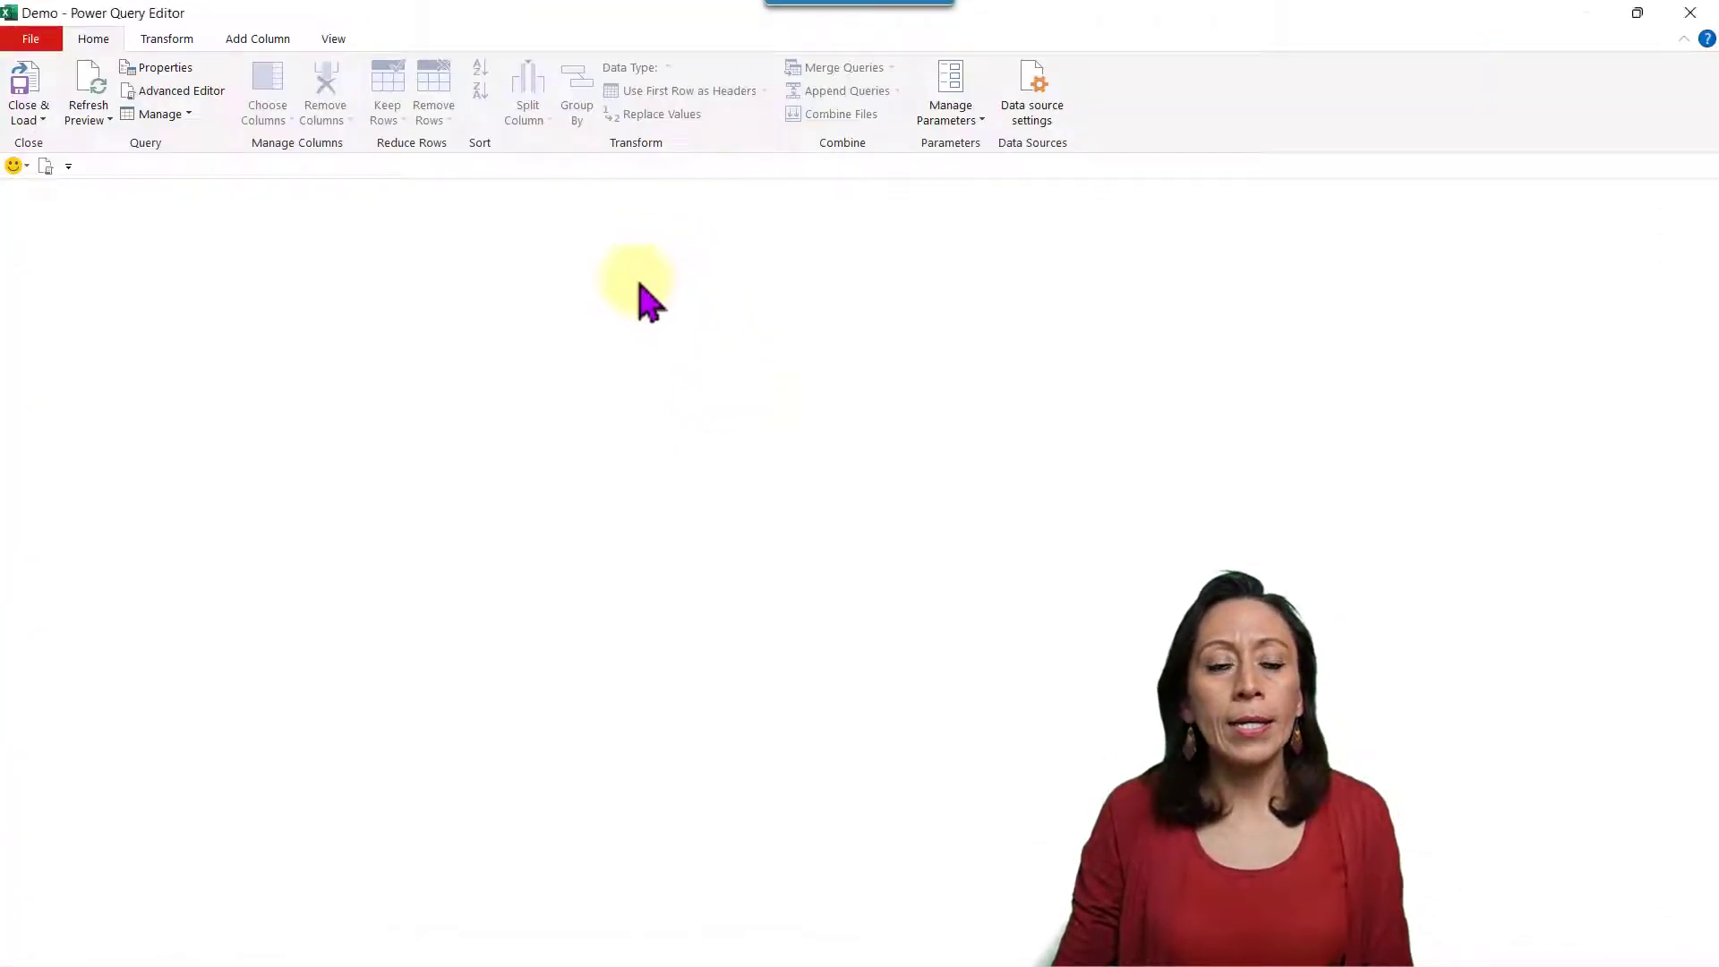
- Examine the Parameter1 and Sample File queries in the Helper Queries group
left_click(117, 255)
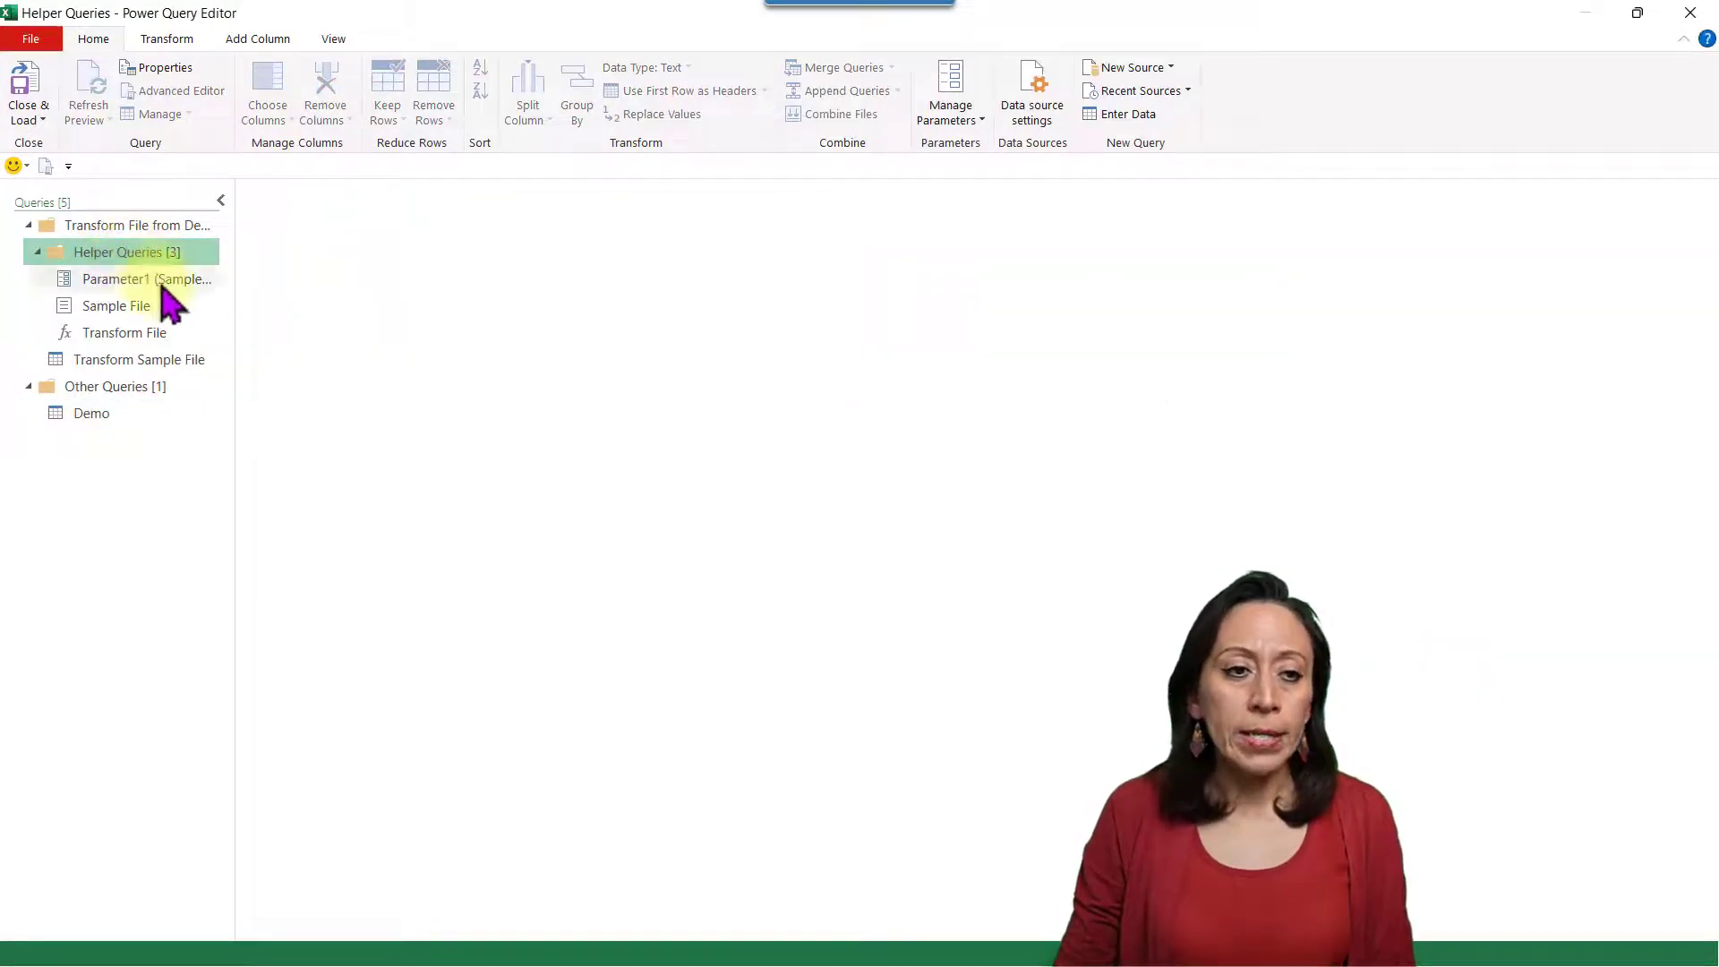
left_click(159, 283)
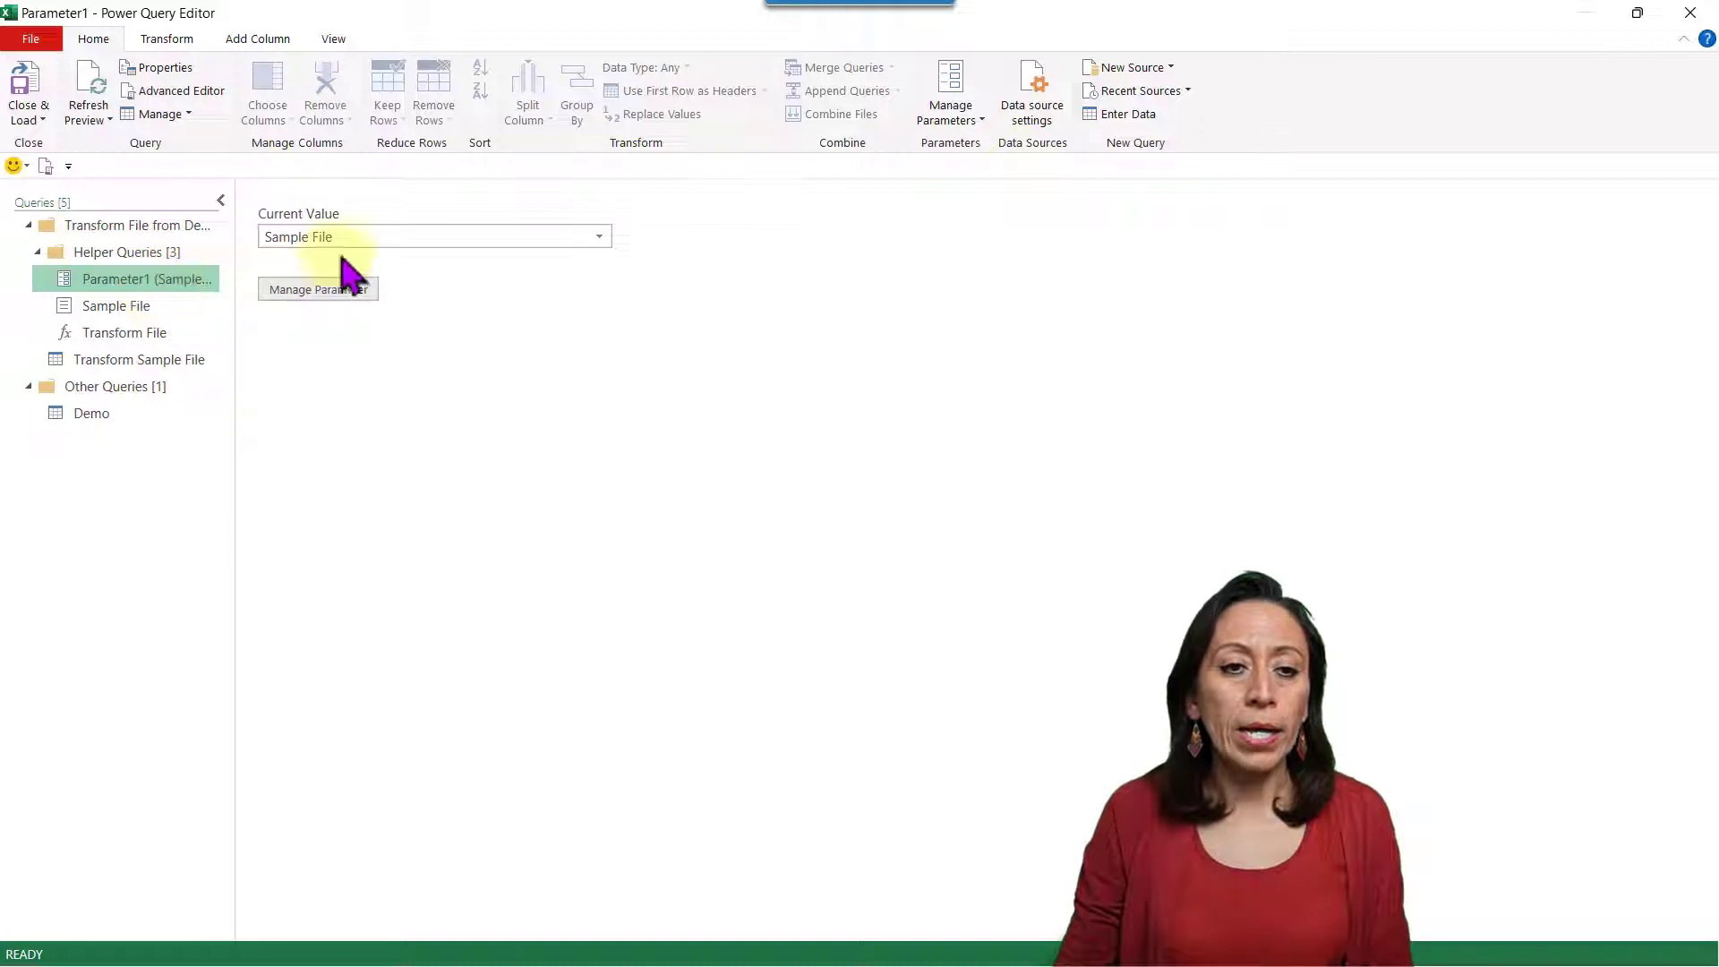
left_click(121, 302)
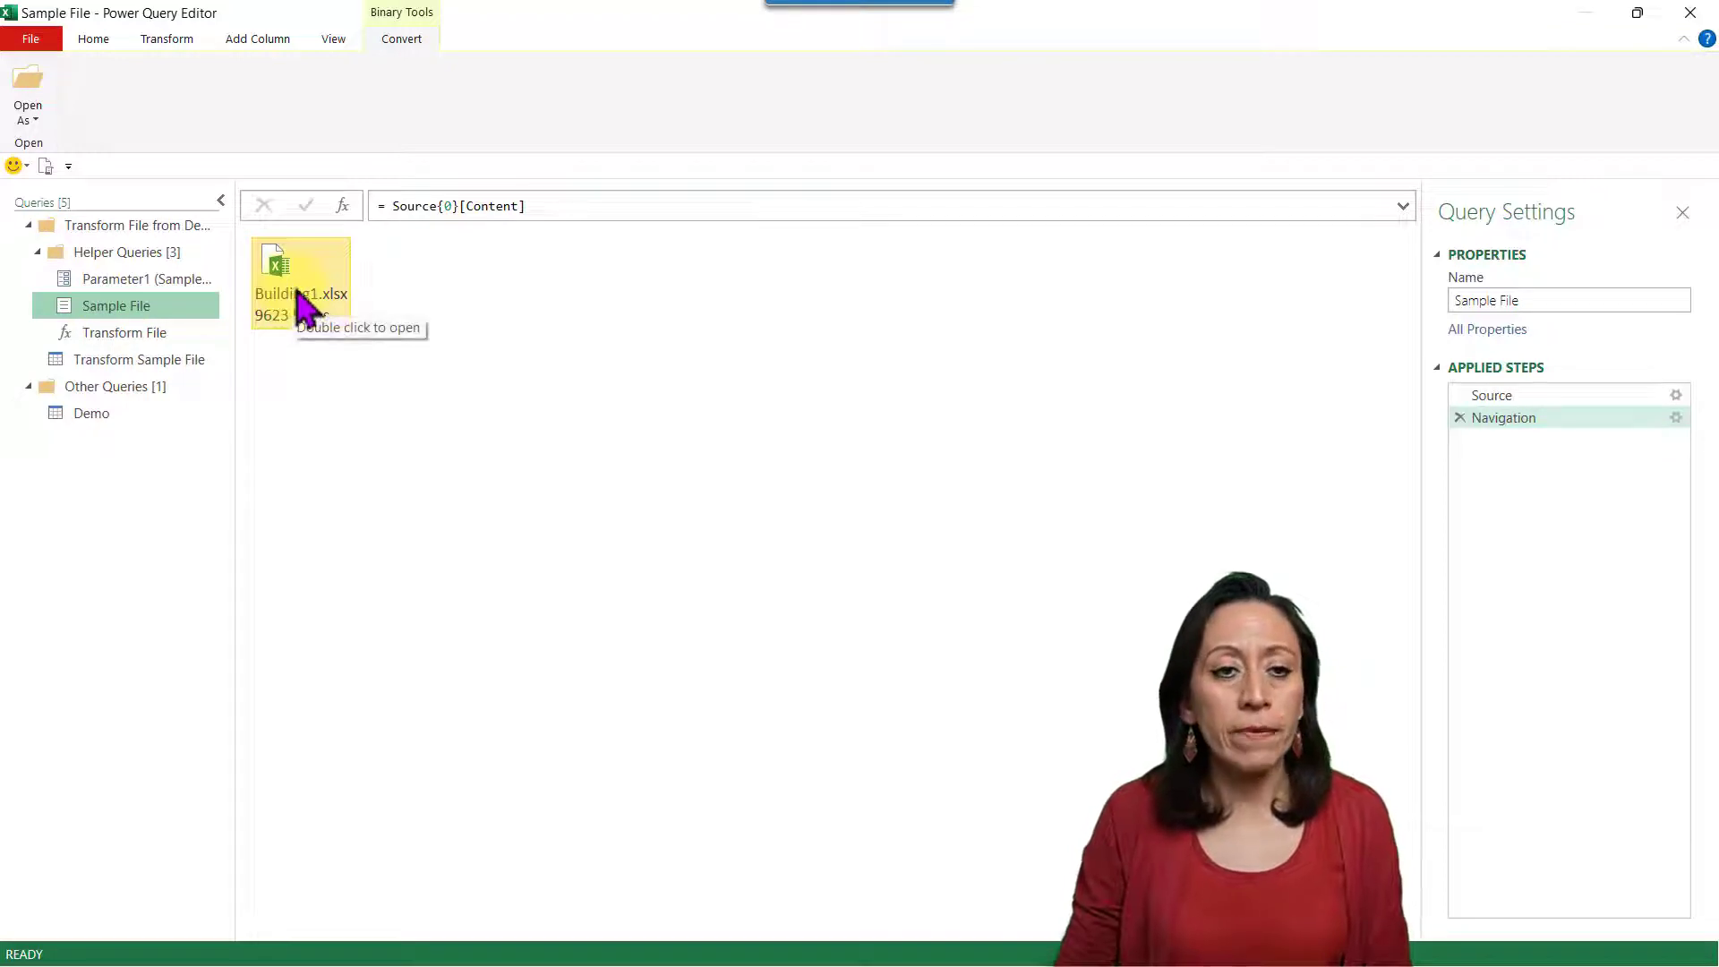
- Compare the Sample File query's Source and Navigation steps and inspect the row index in the Navigation formula
left_click(1526, 415)
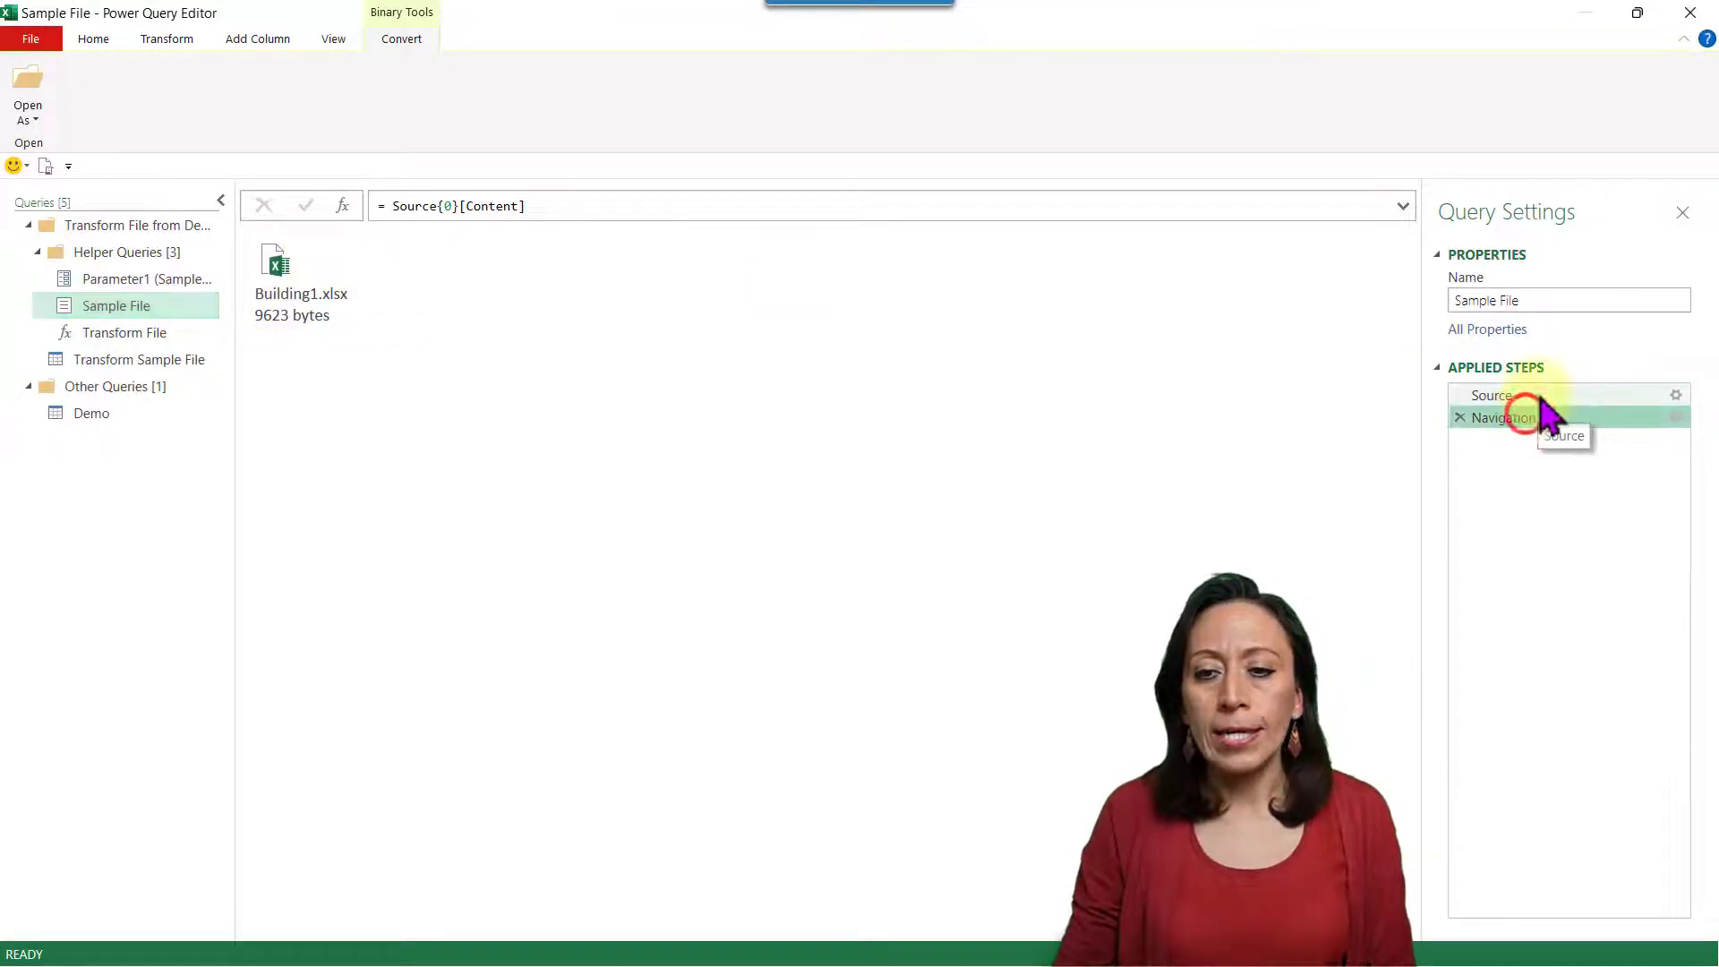
left_click(1537, 396)
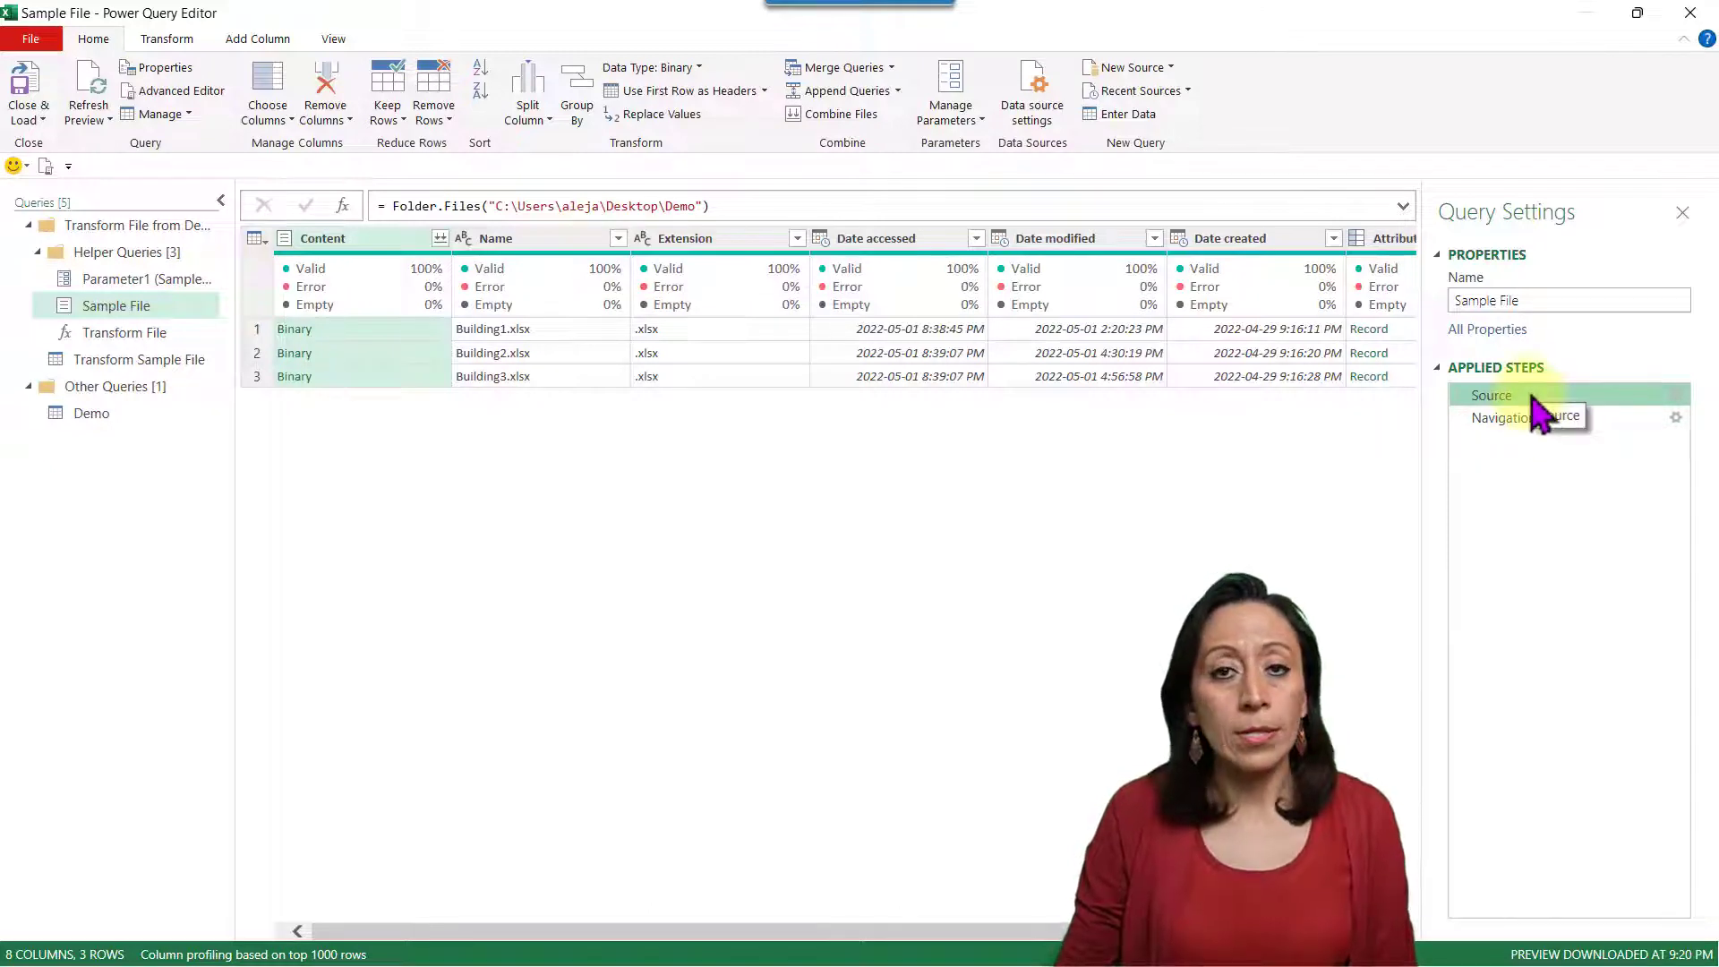
left_click(568, 331)
left_click(582, 351)
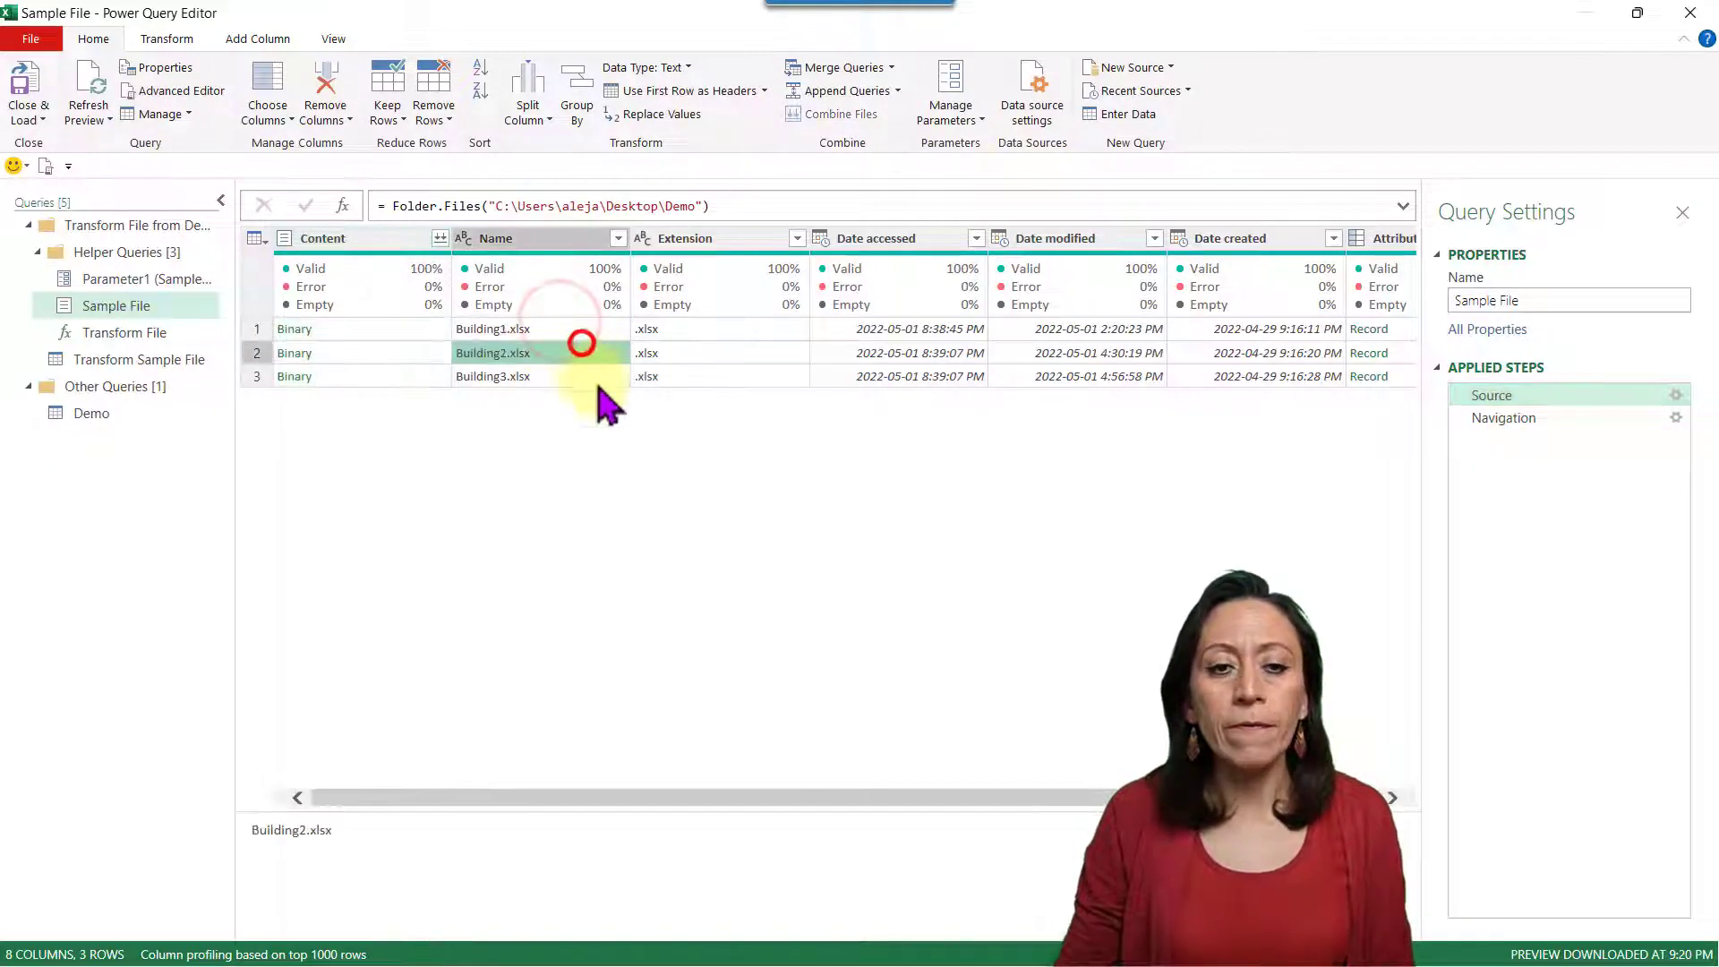
left_click(1542, 419)
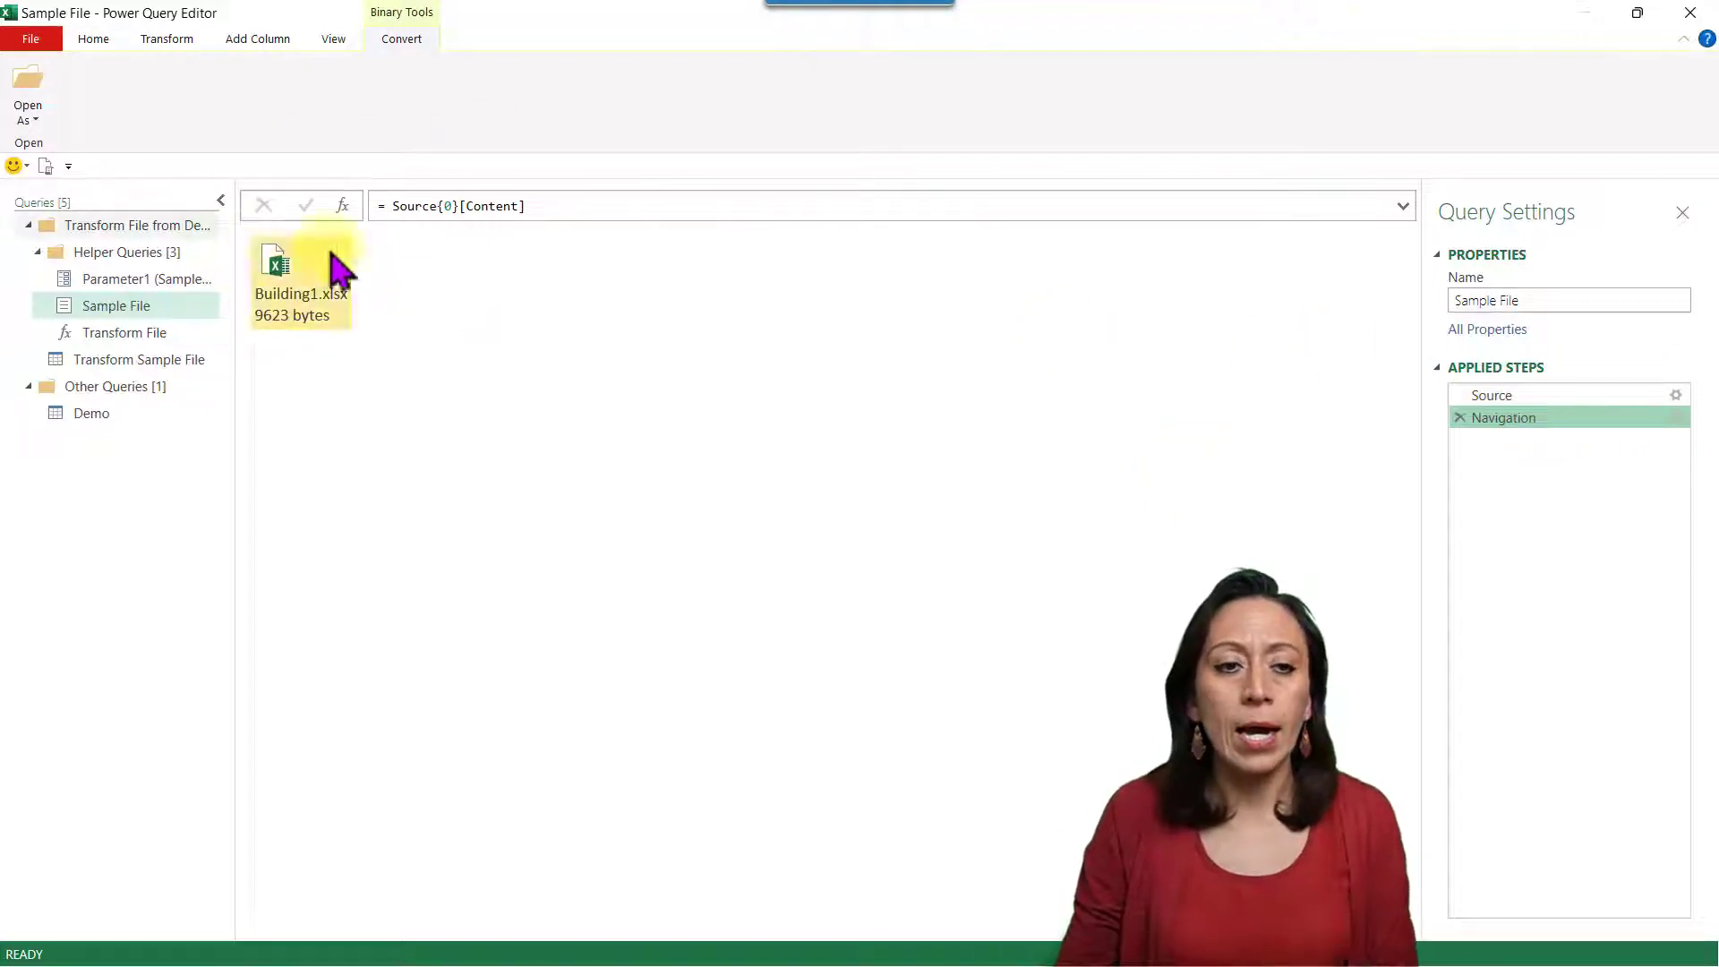
left_click(442, 205)
left_click_drag(395, 206, 452, 199)
left_click(453, 206)
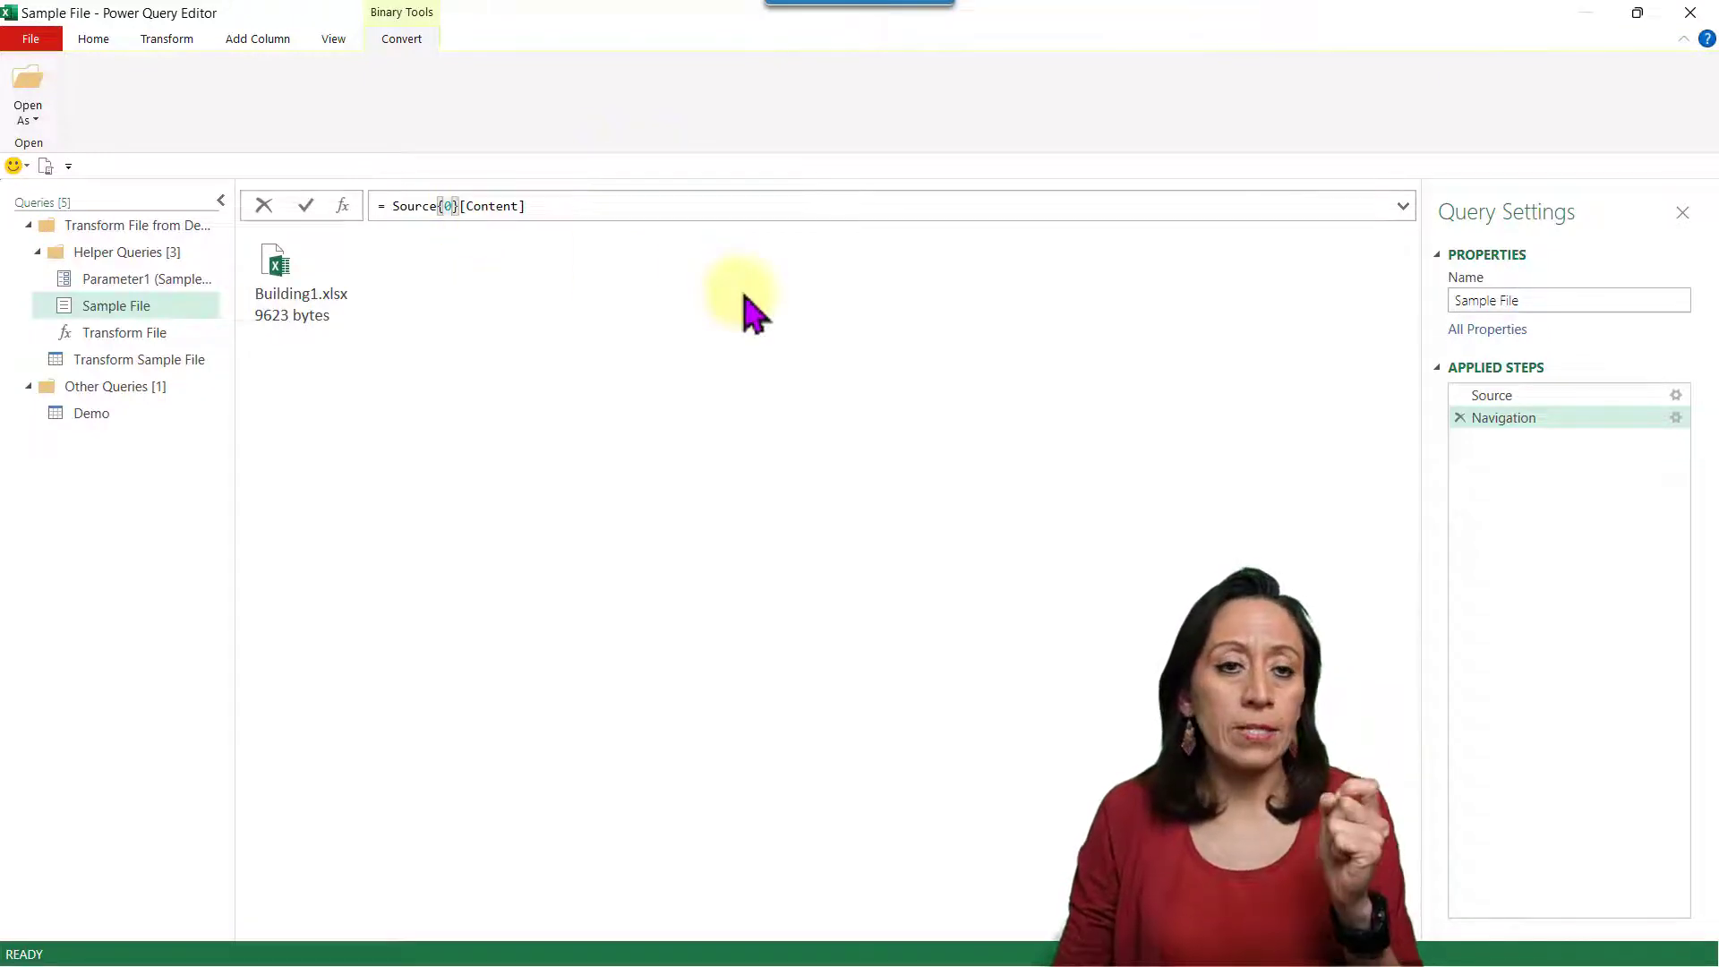
- Inspect the Content reference in the Sample File query's Navigation formula and the matching first row of its Source step
left_click(507, 208)
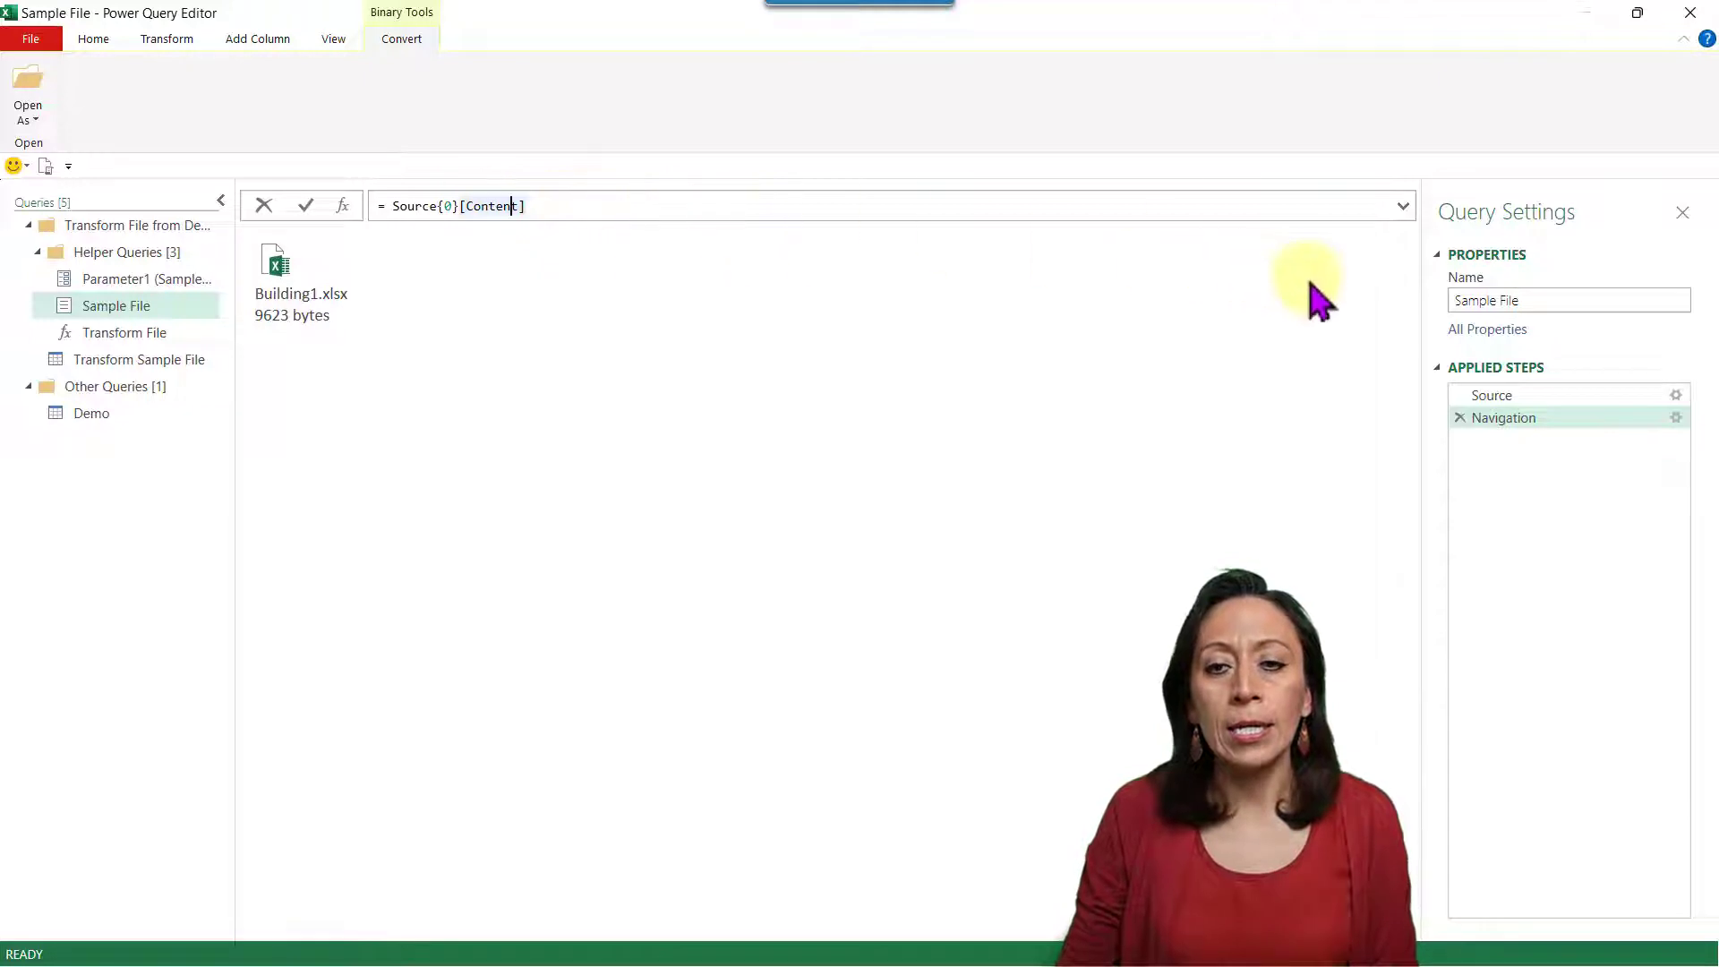
left_click(1507, 395)
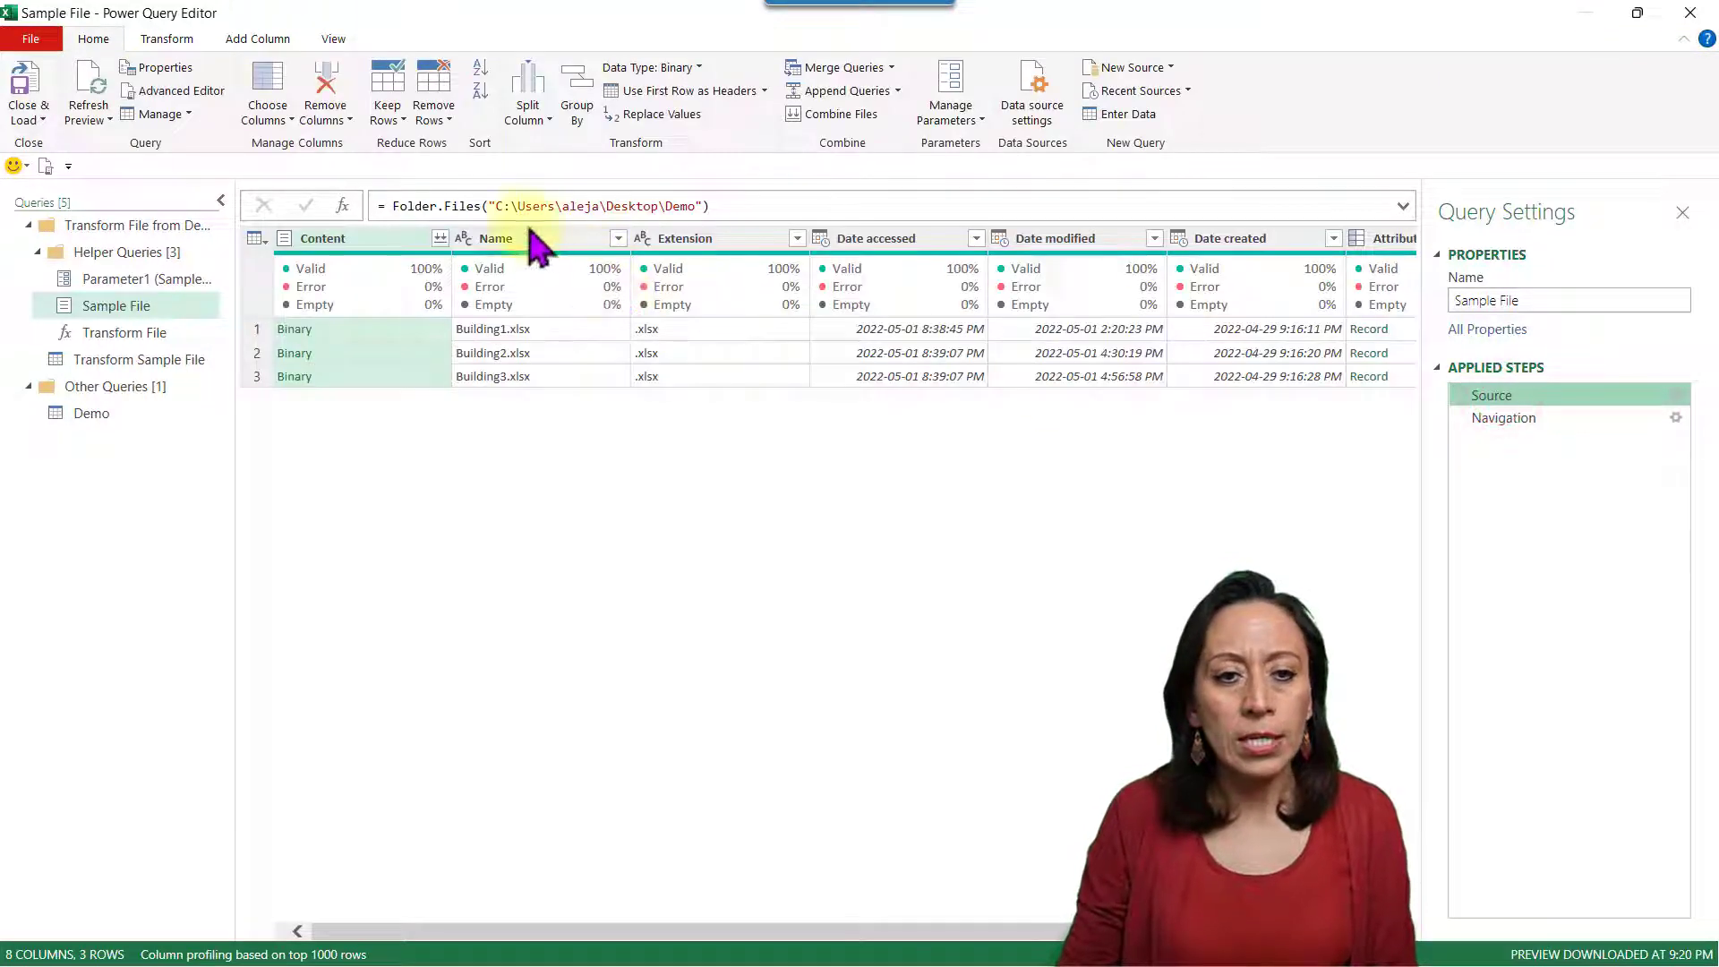
left_click(365, 328)
- Review the Parameter1 query and examine the full formula of the Transform File function
left_click(134, 279)
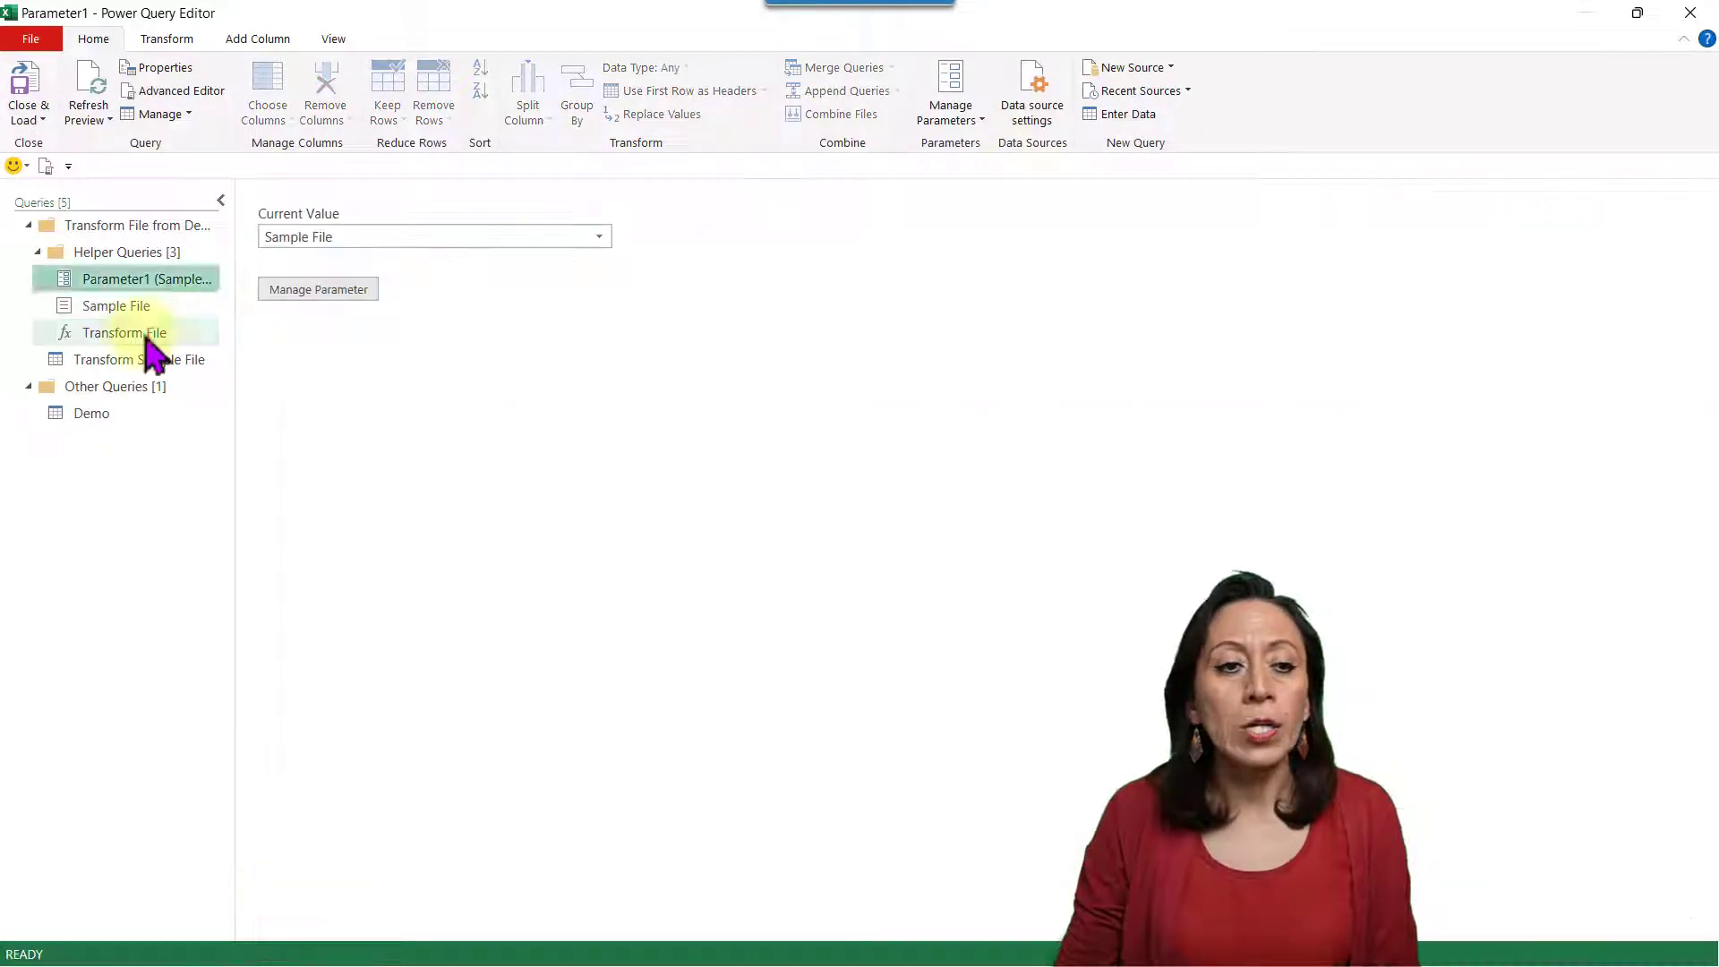
left_click(138, 333)
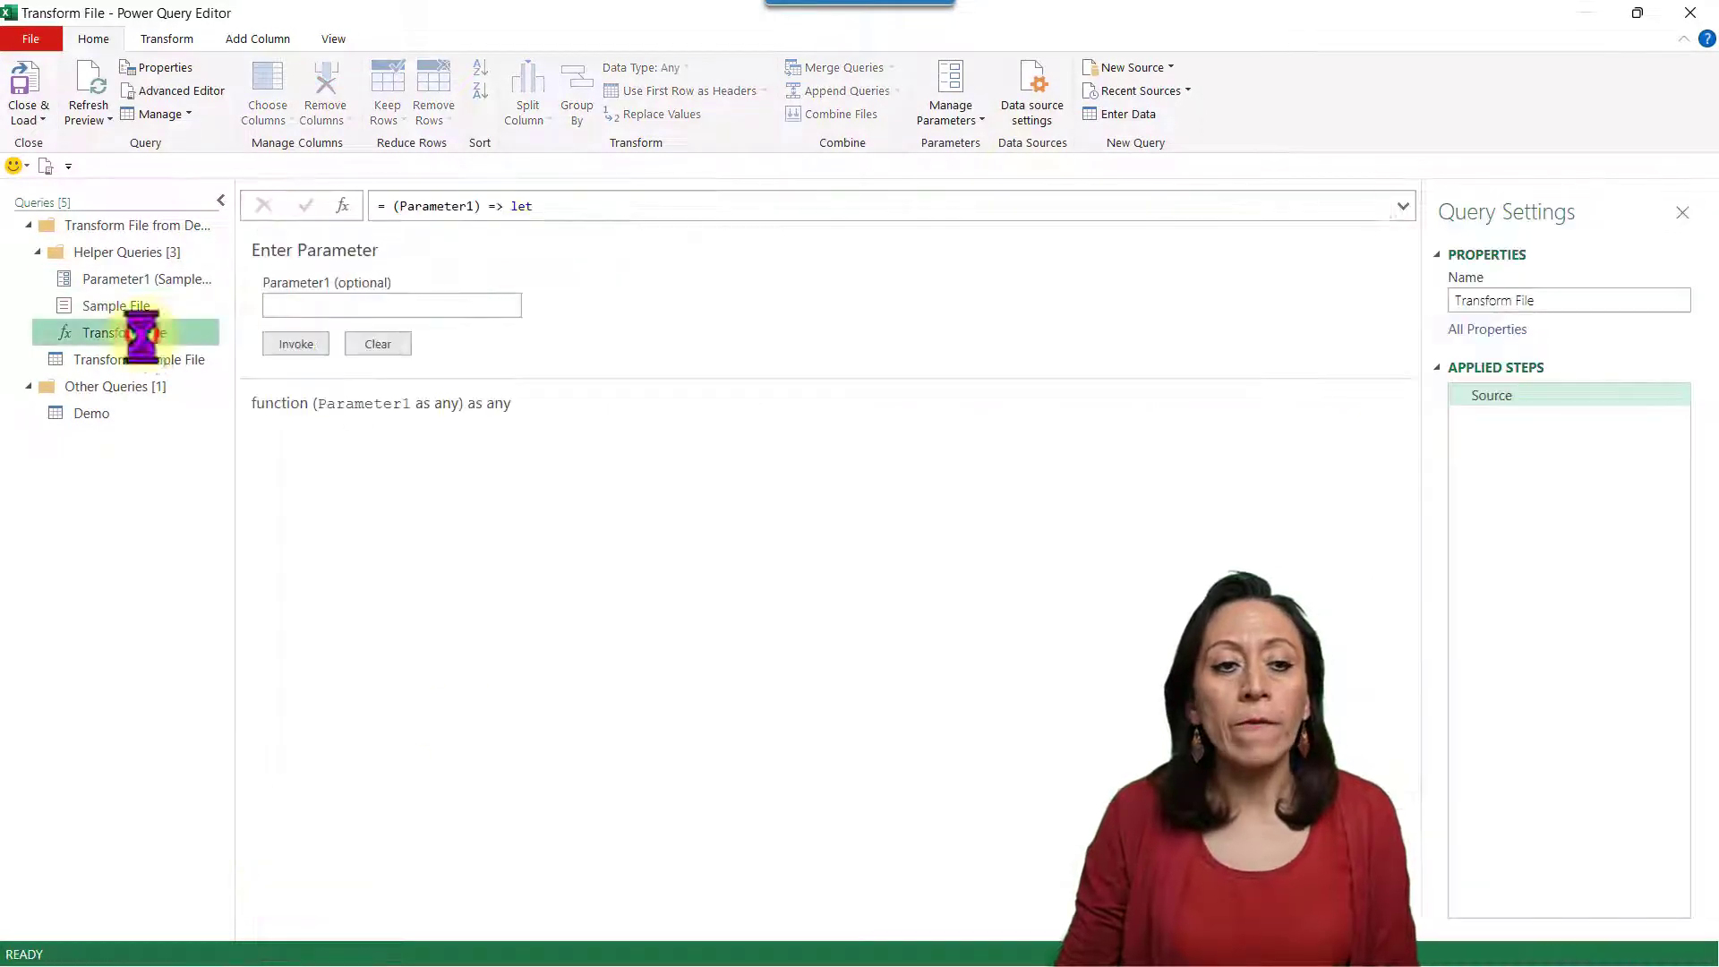
left_click(1403, 206)
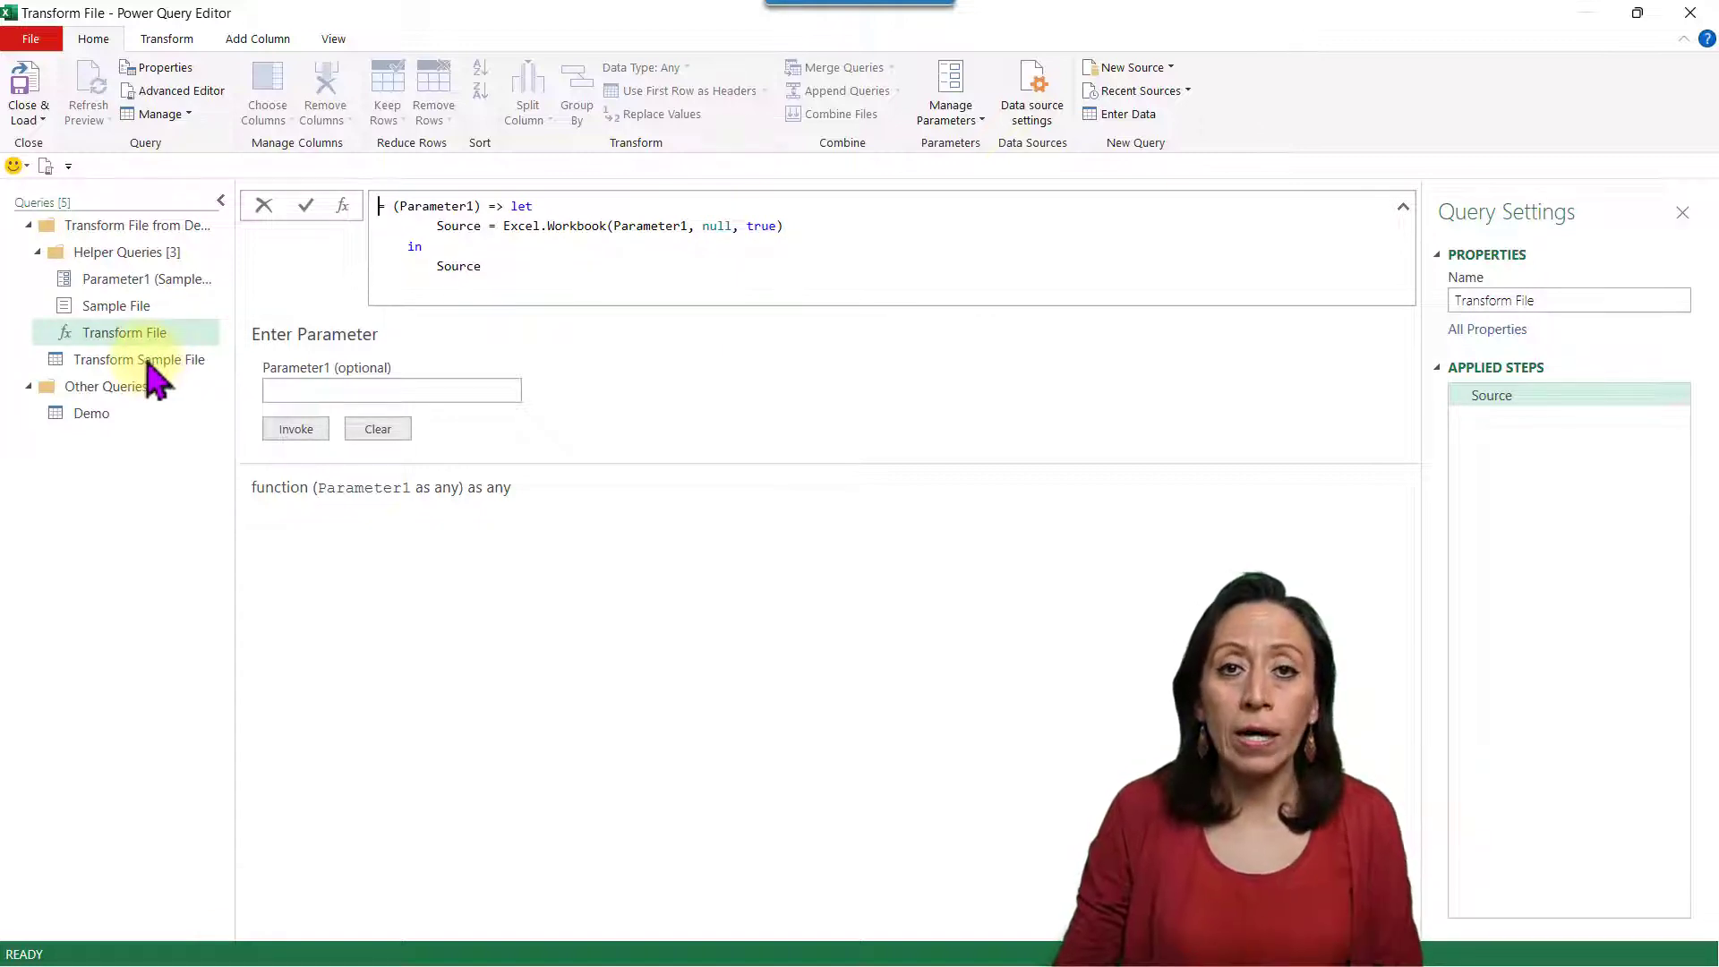
- Preview the nested table in the Data column of the Transform Sample File query
left_click(101, 356)
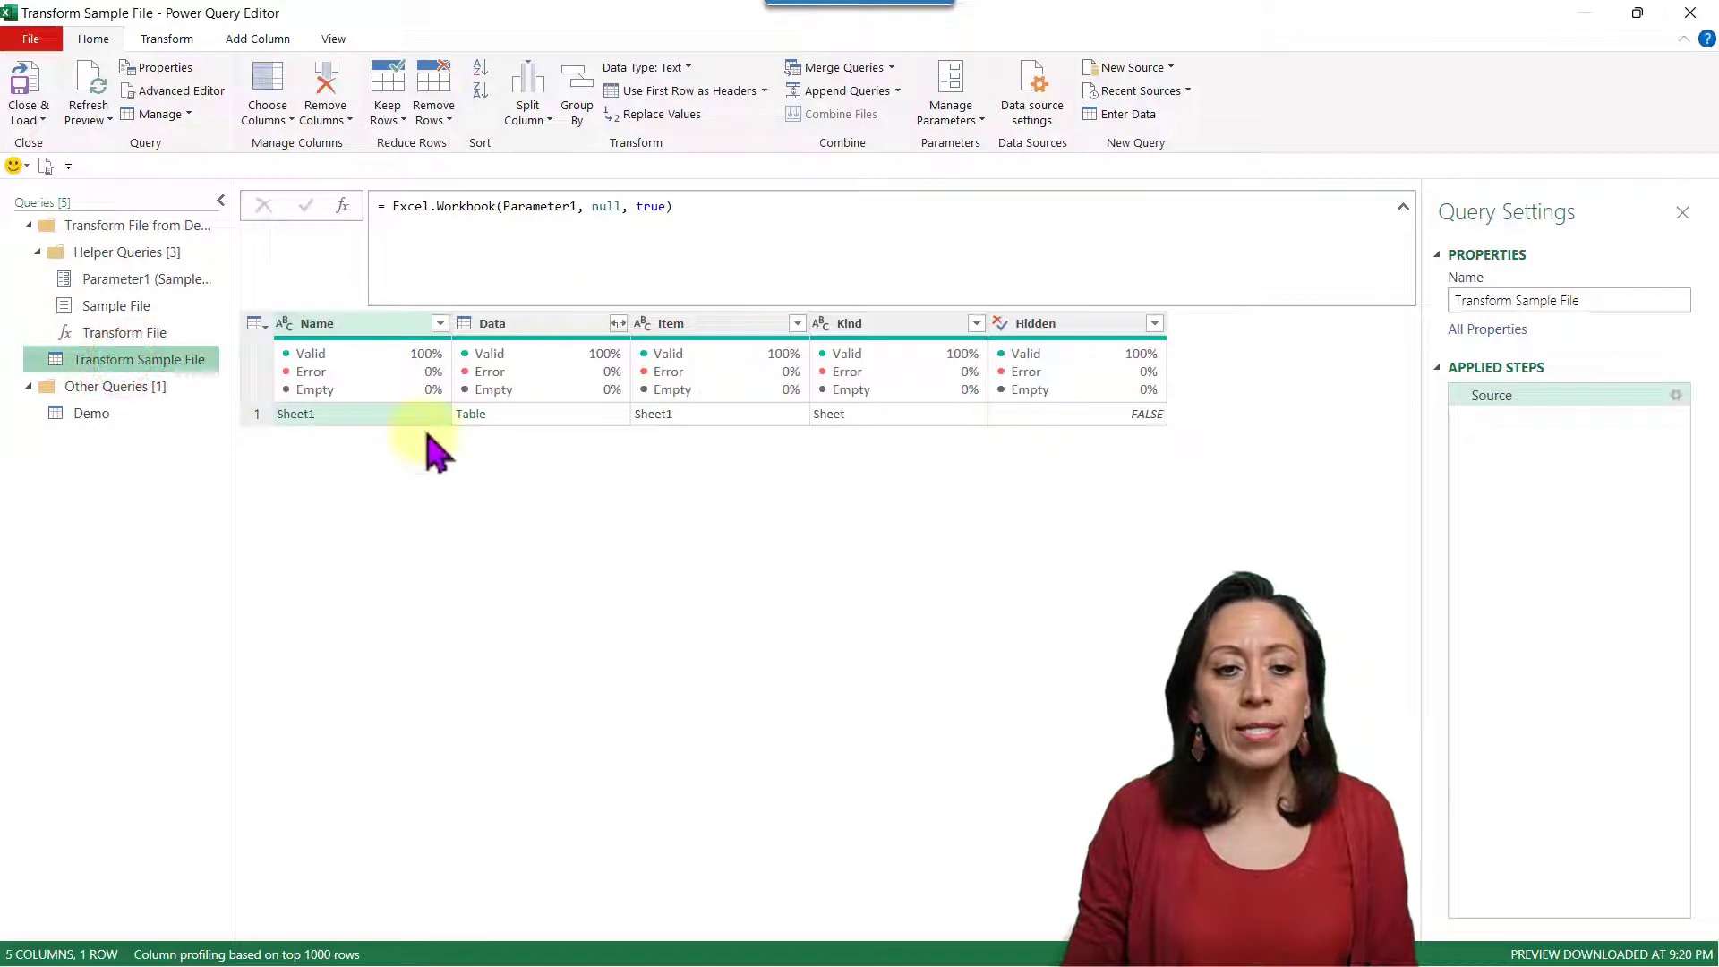
left_click(578, 416)
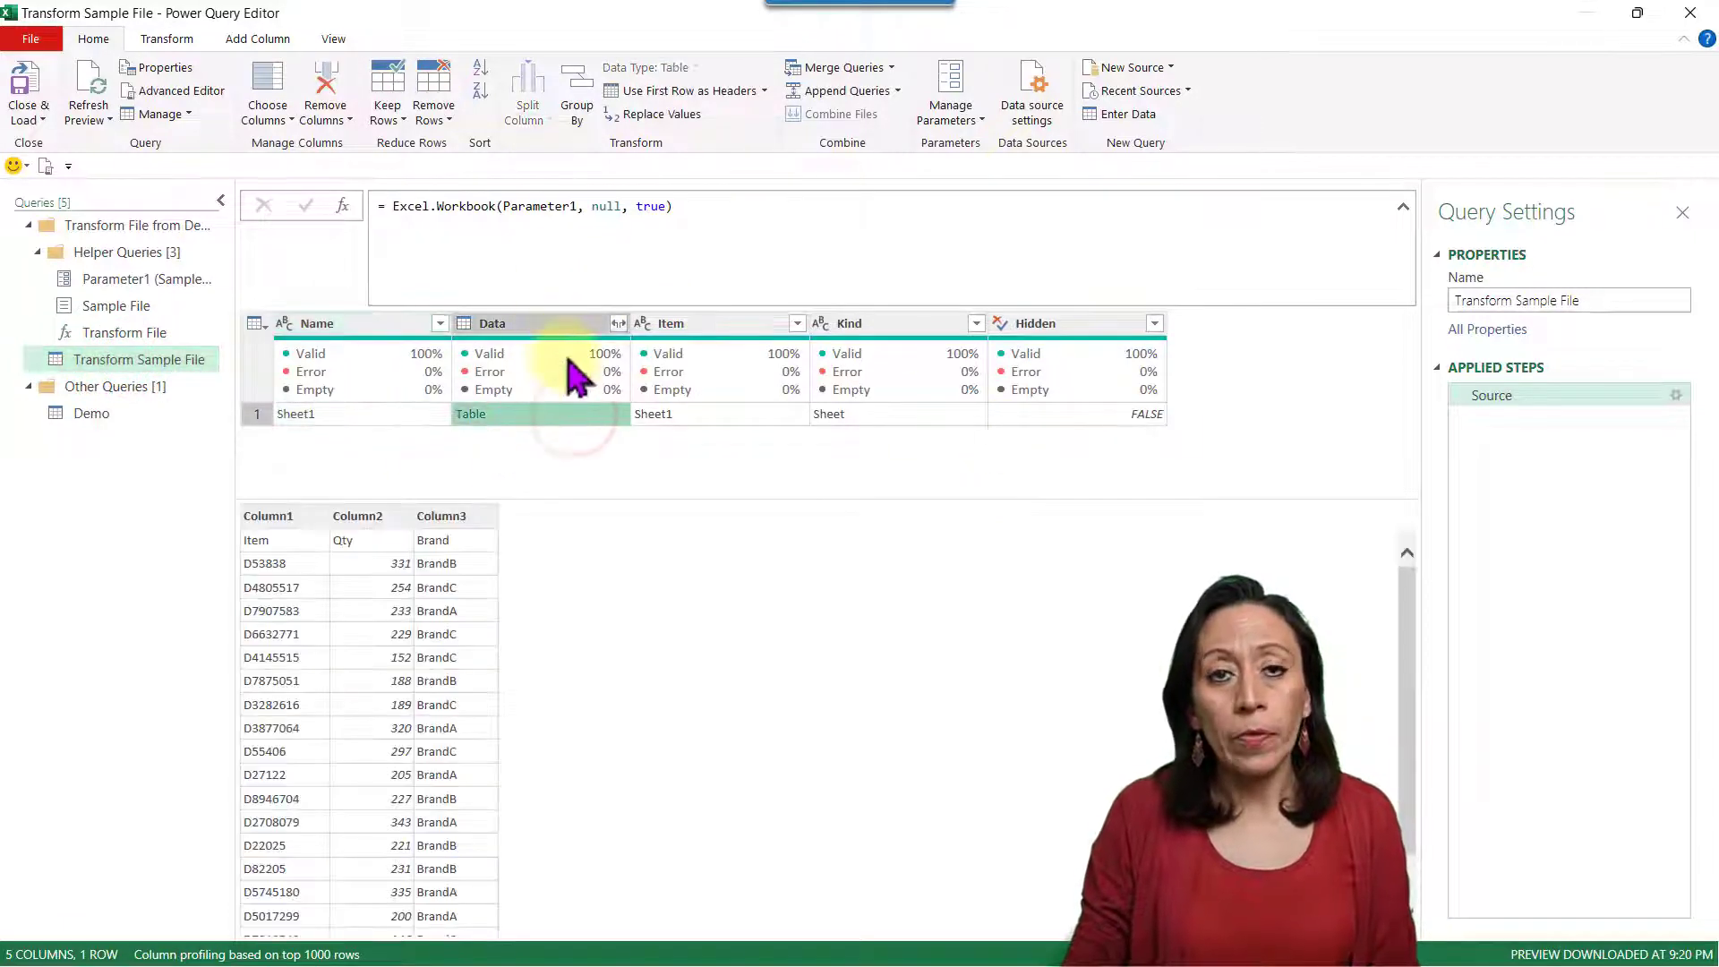
left_click(570, 415)
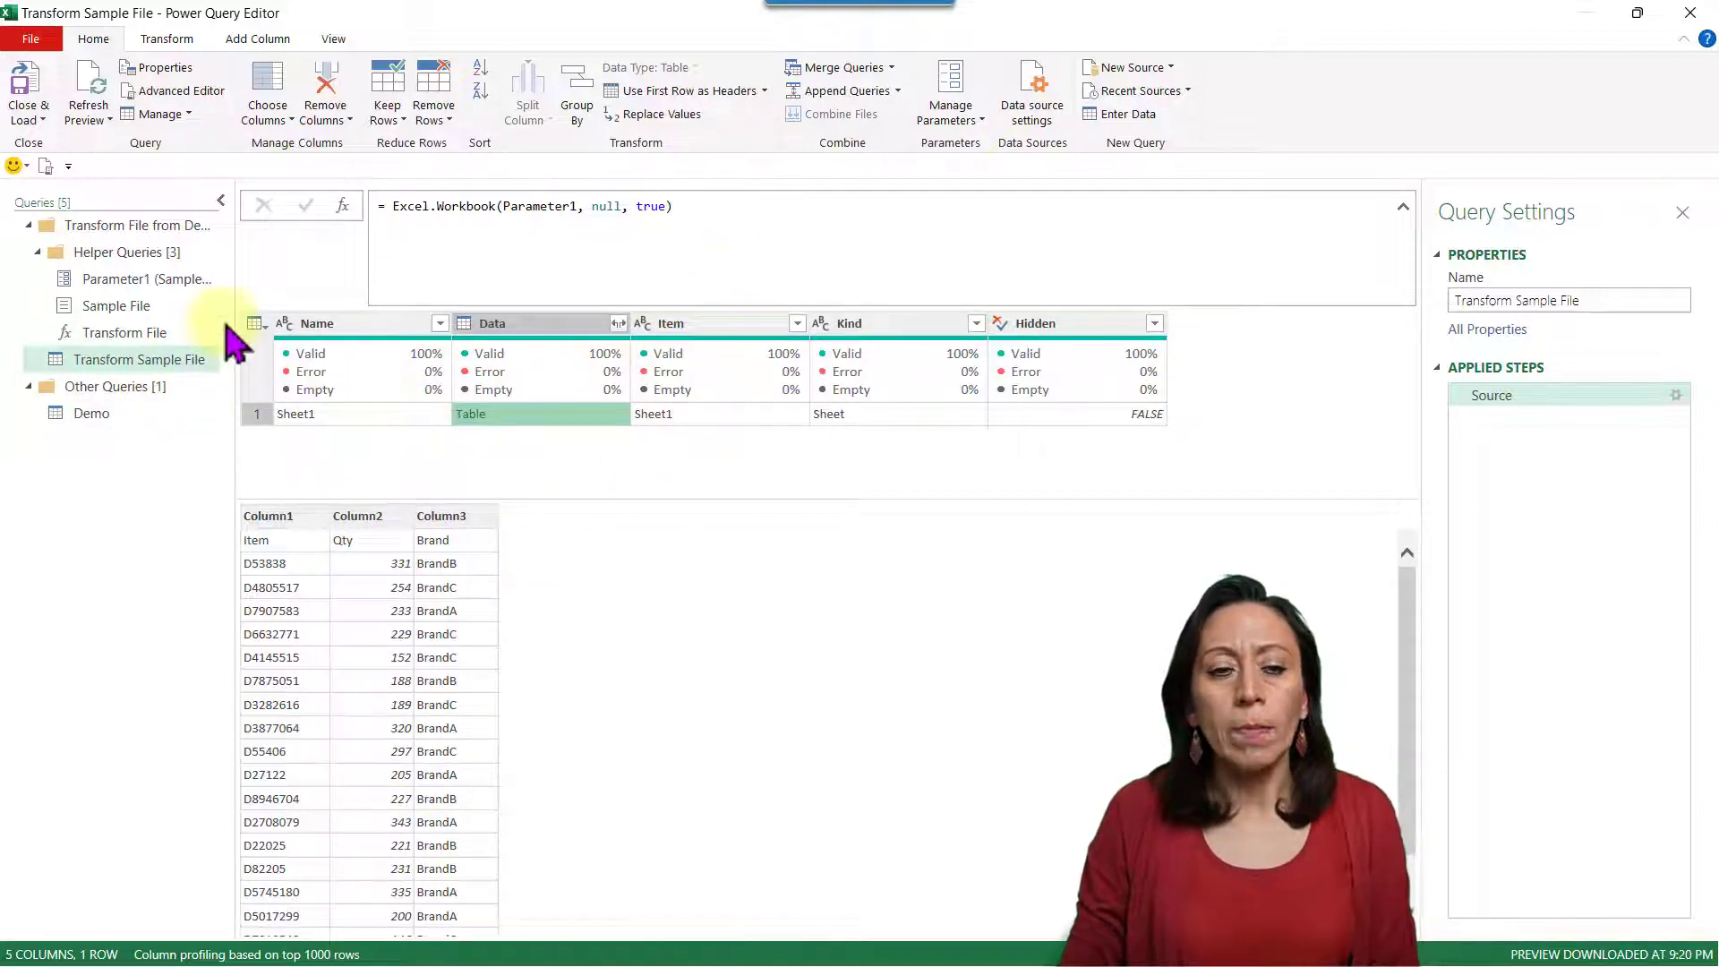
- Check the file names in the Demo query's Source.Name column and delete the query's Changed Type step
left_click(97, 414)
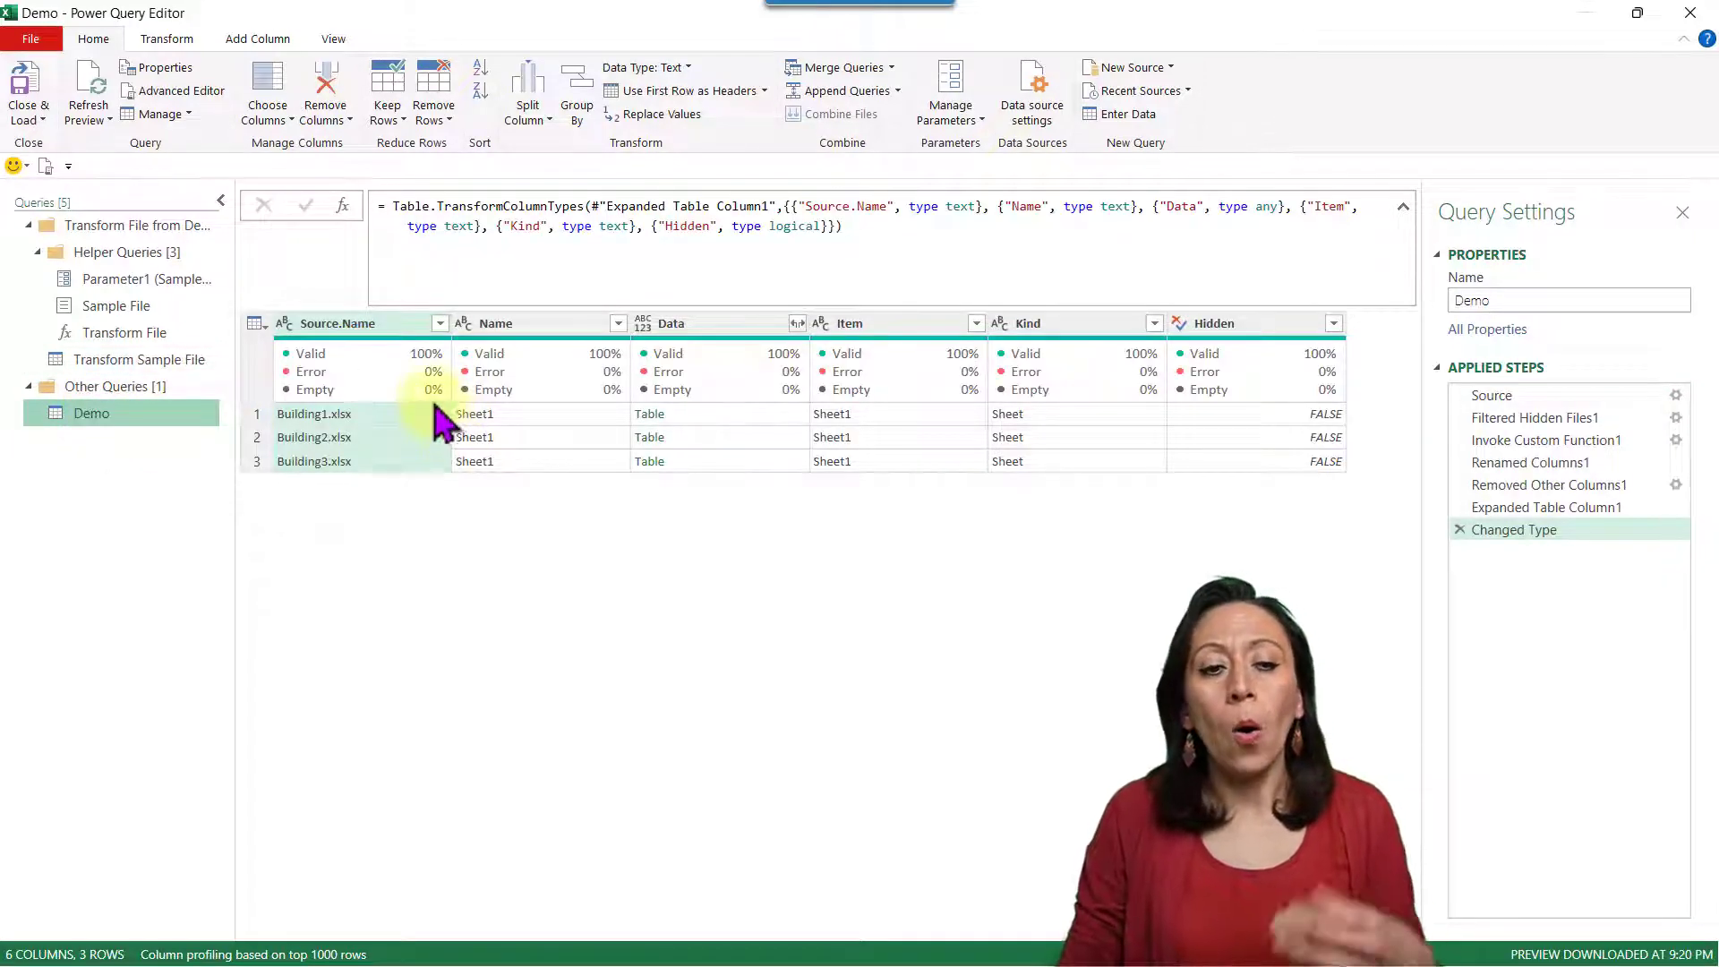
left_click(387, 326)
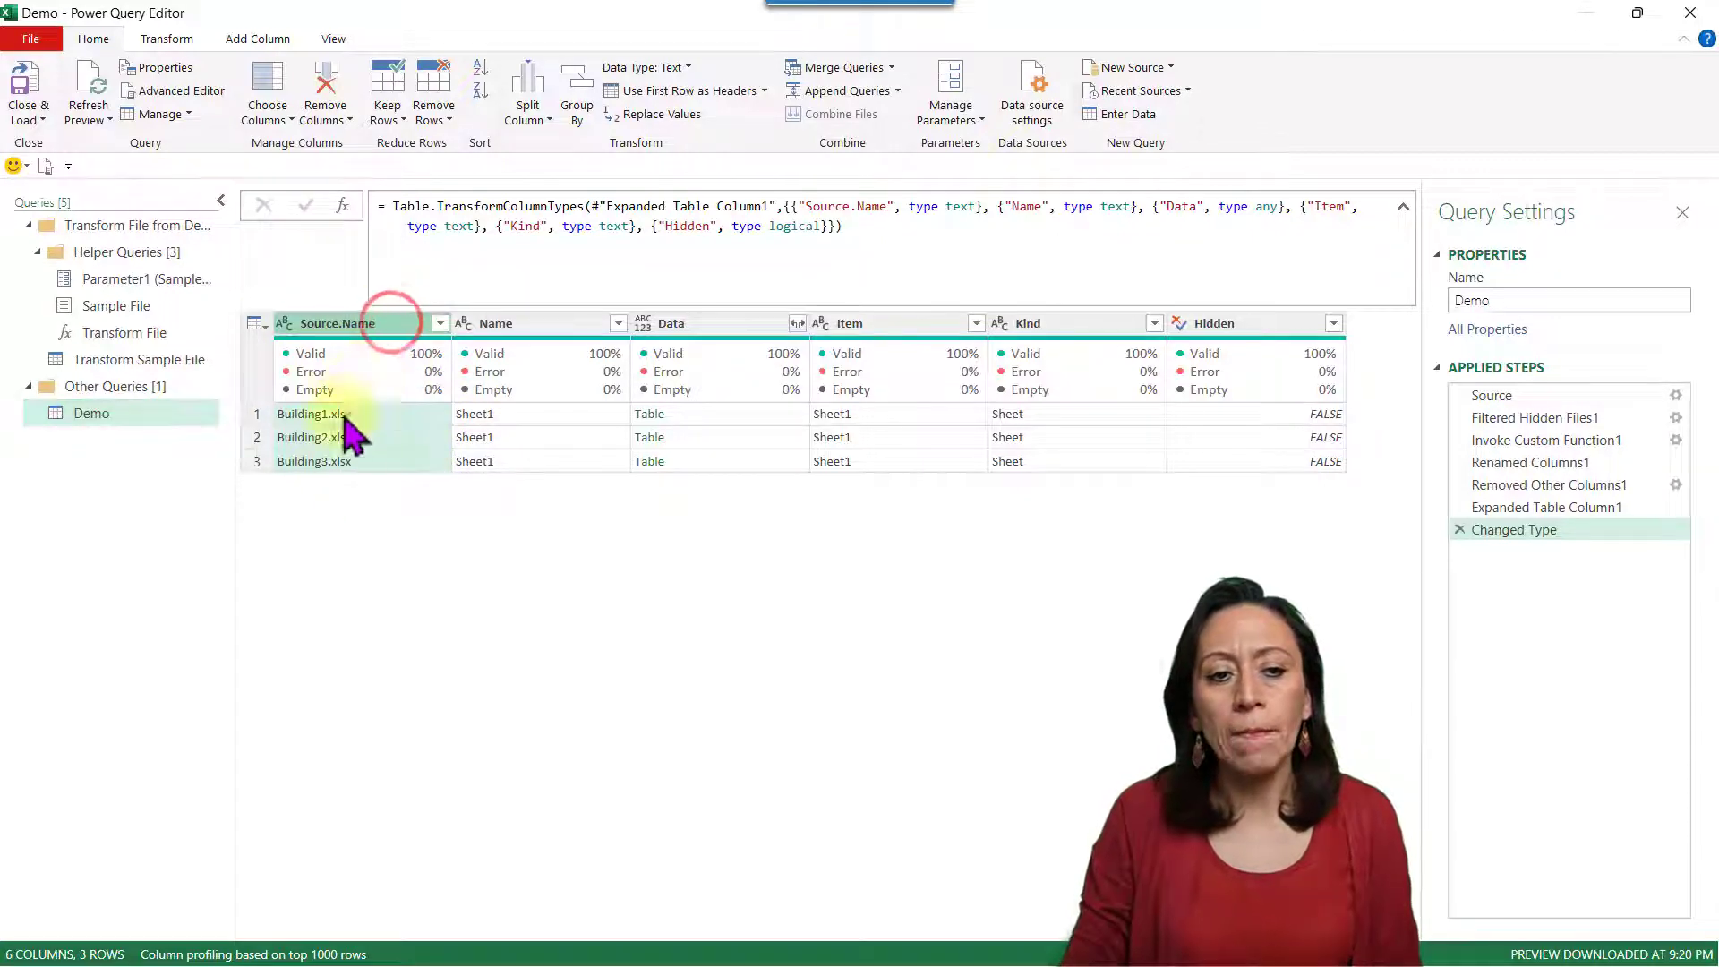
left_click(400, 414)
left_click(410, 437)
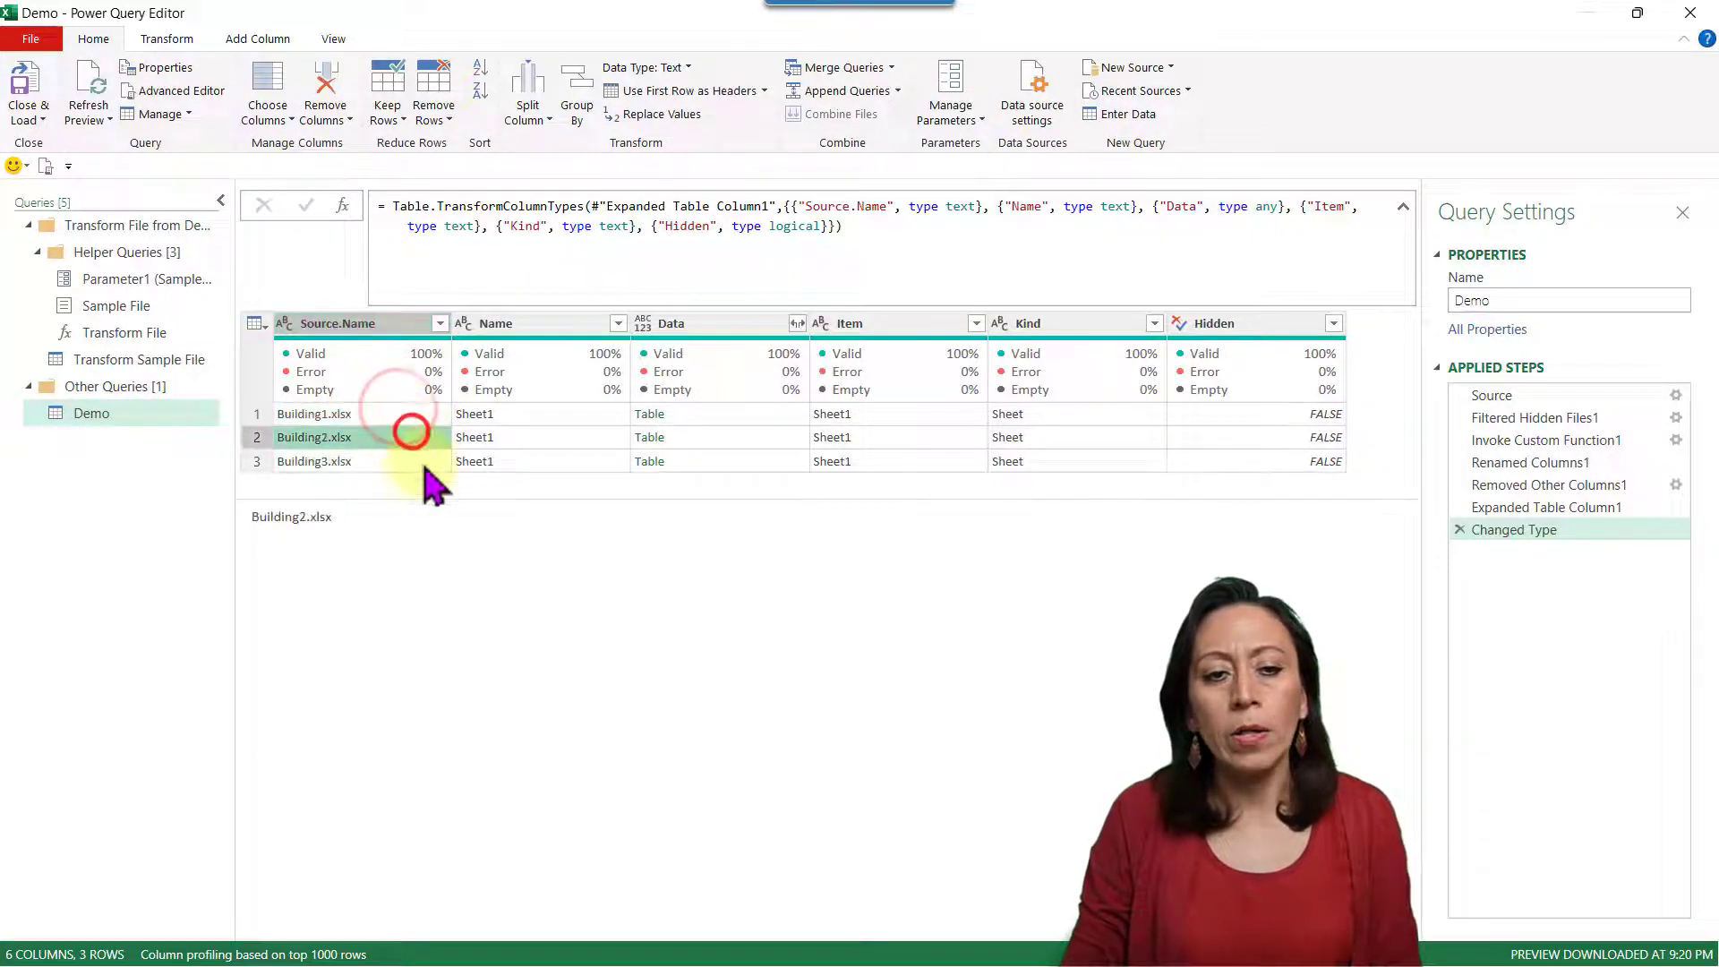
left_click(420, 462)
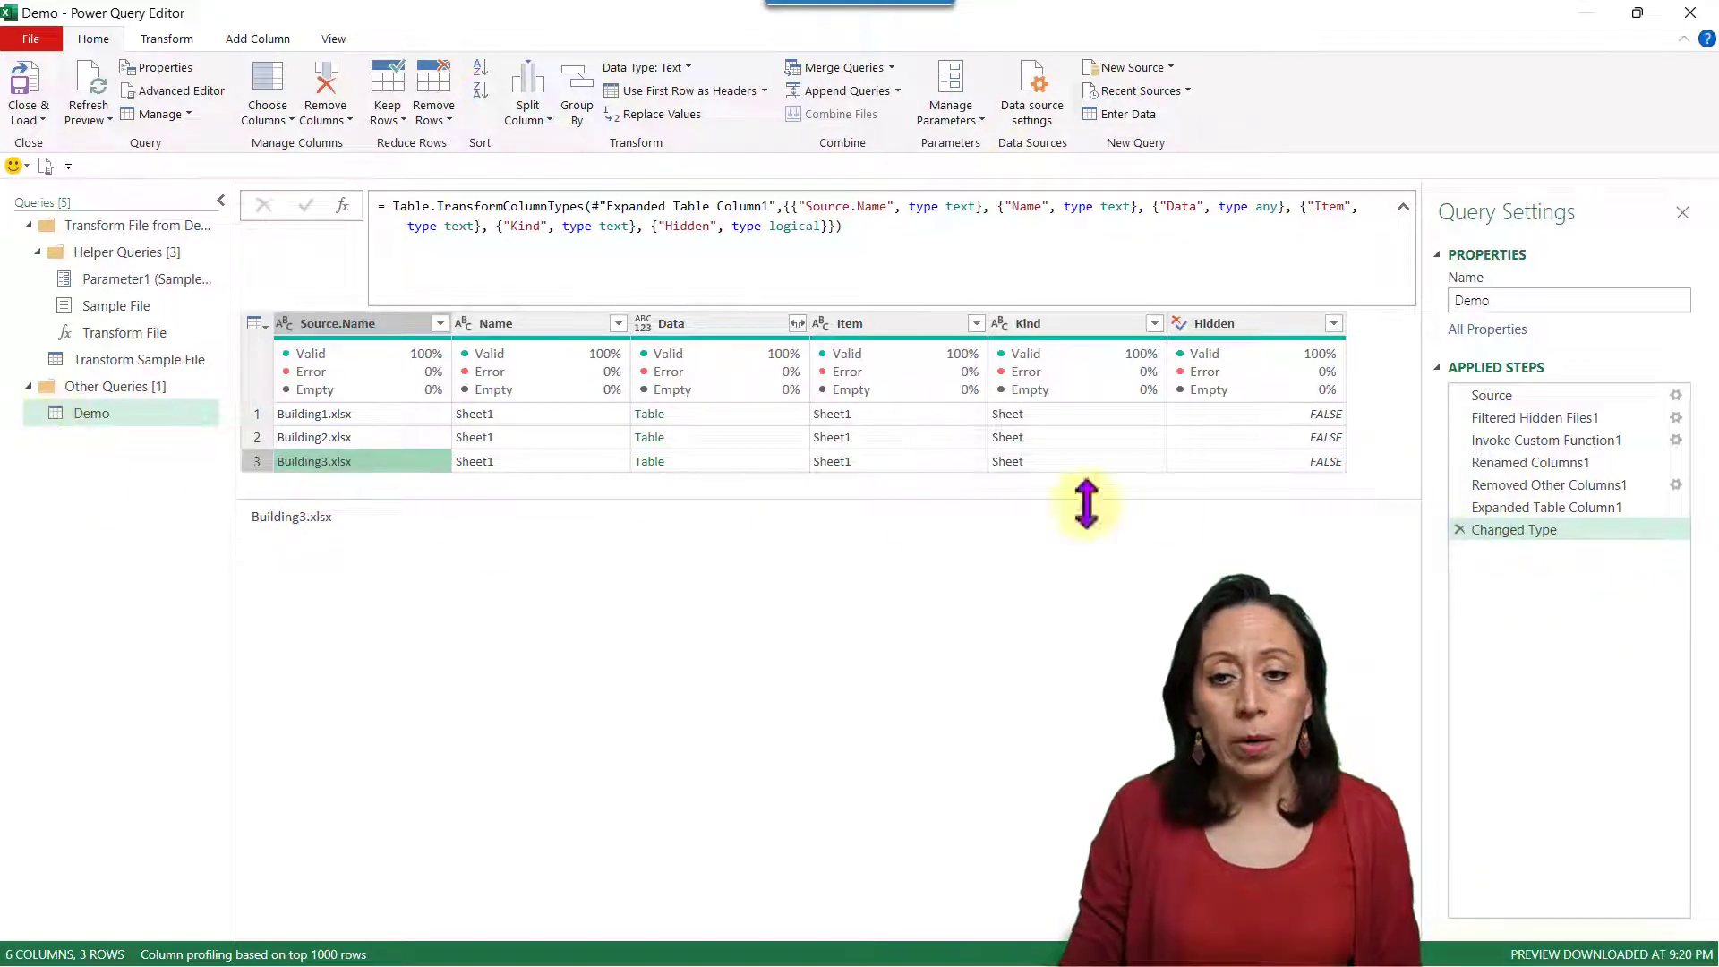
left_click(1459, 530)
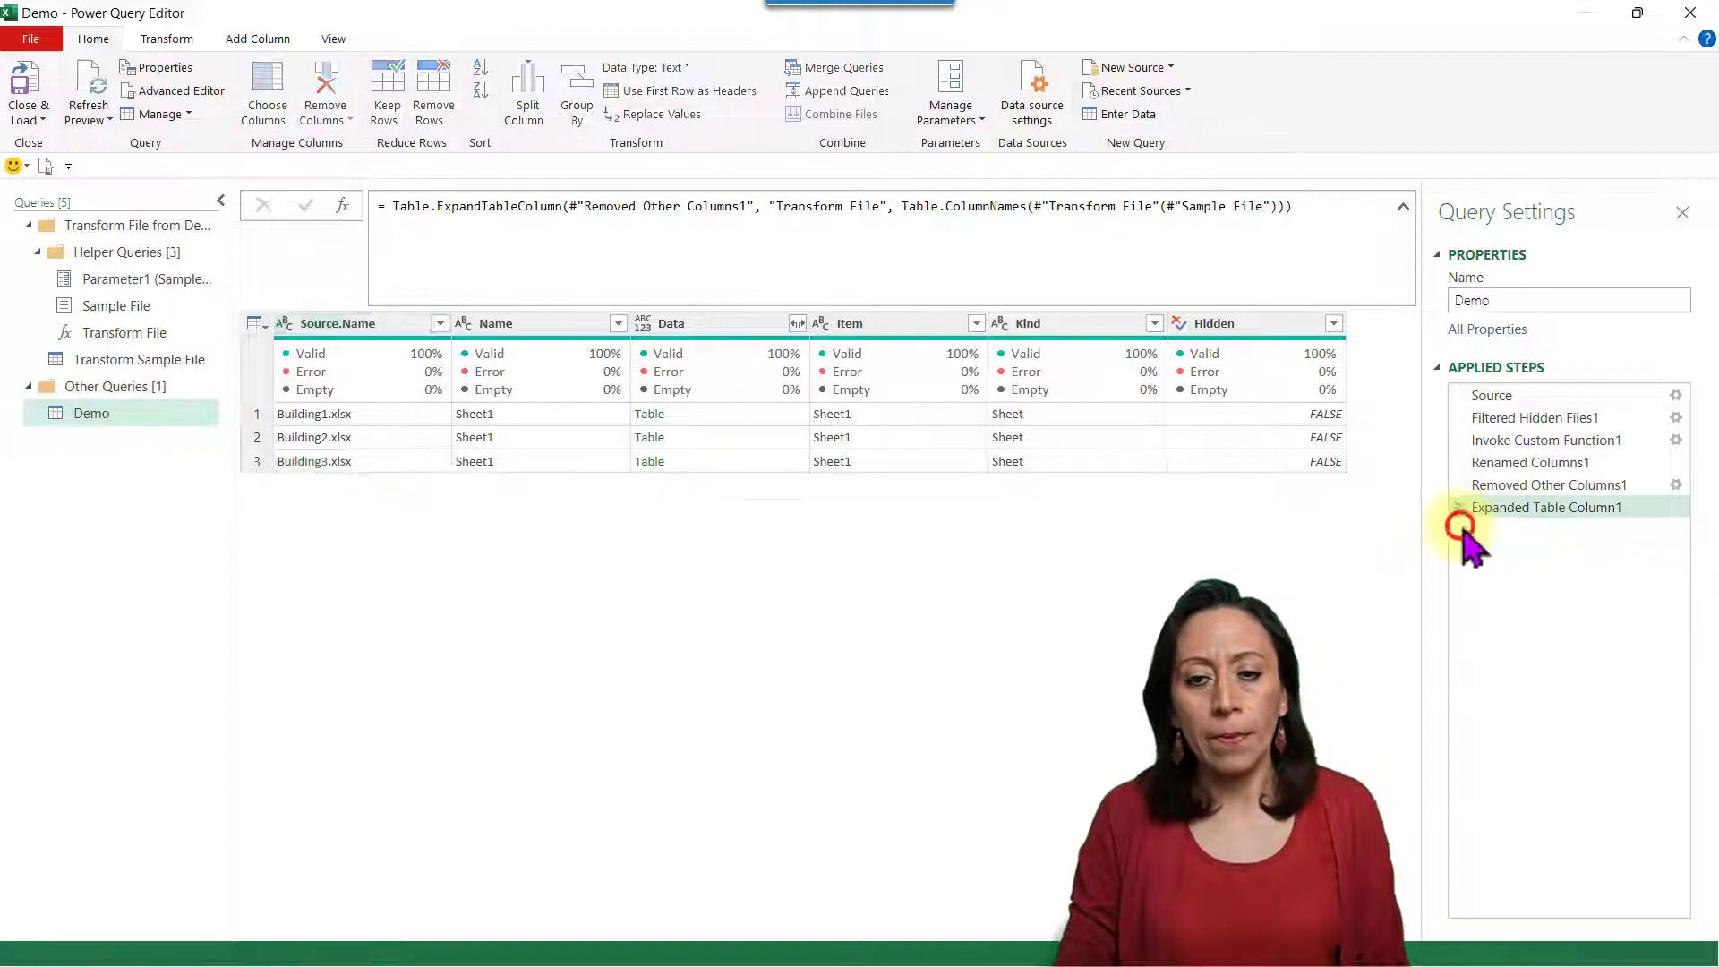
- Remove all columns except Data from the Transform Sample File query
left_click(163, 362)
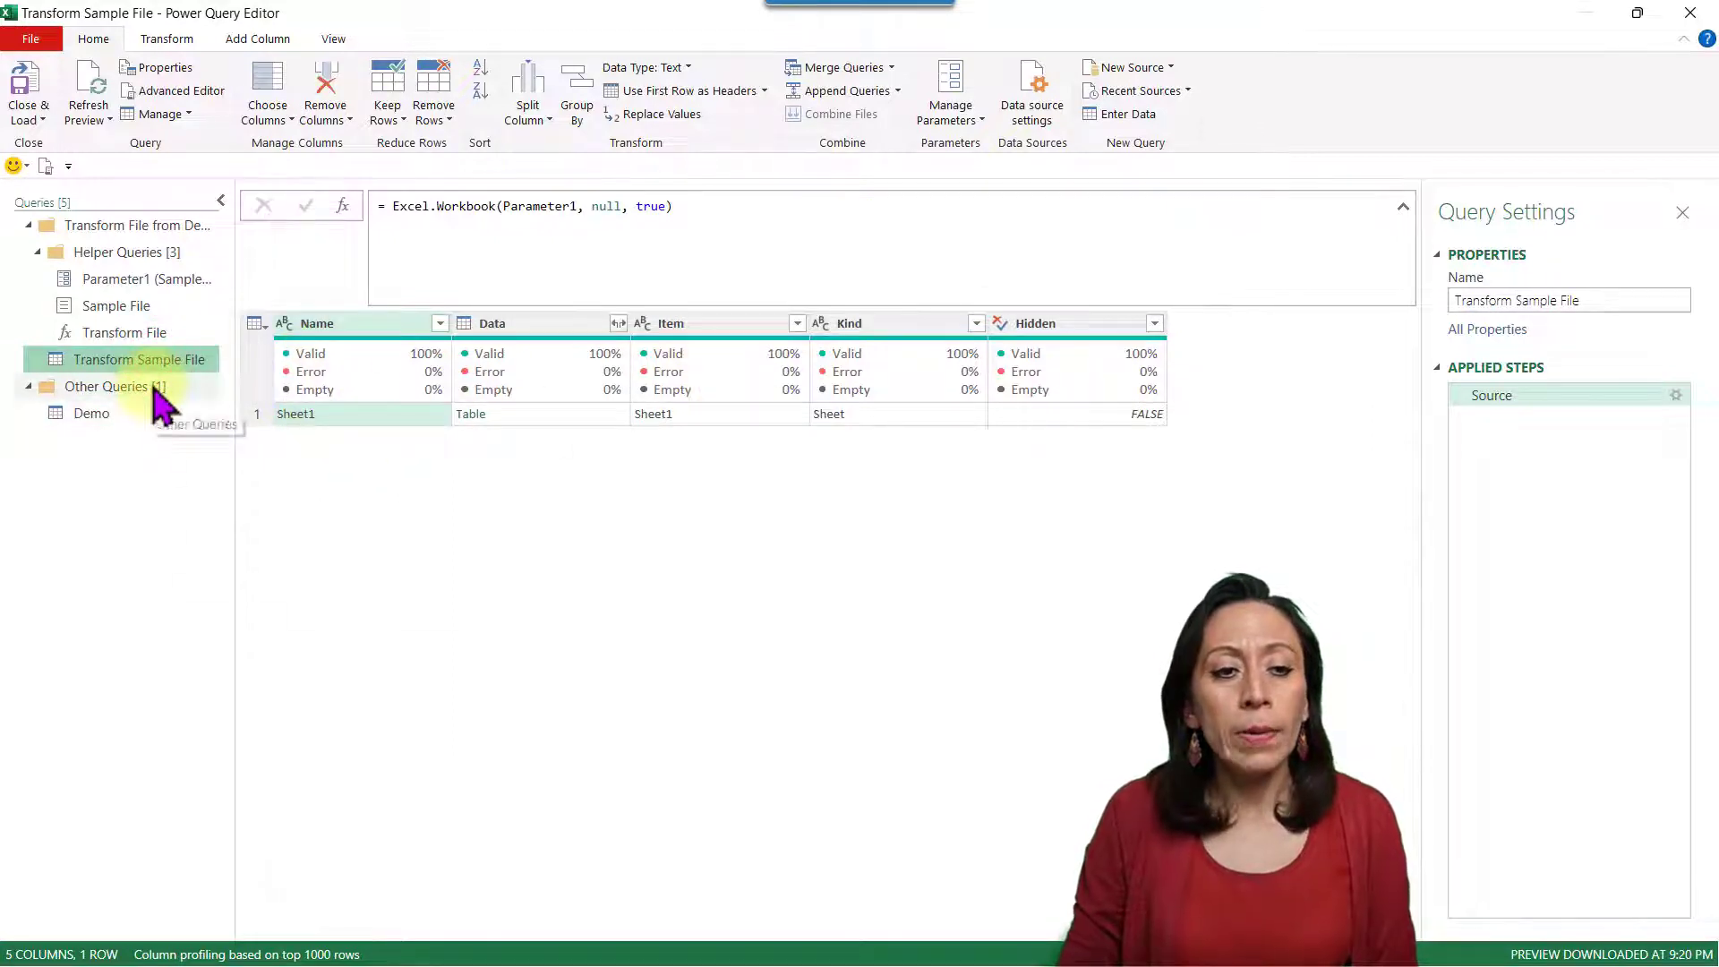
left_click(536, 417)
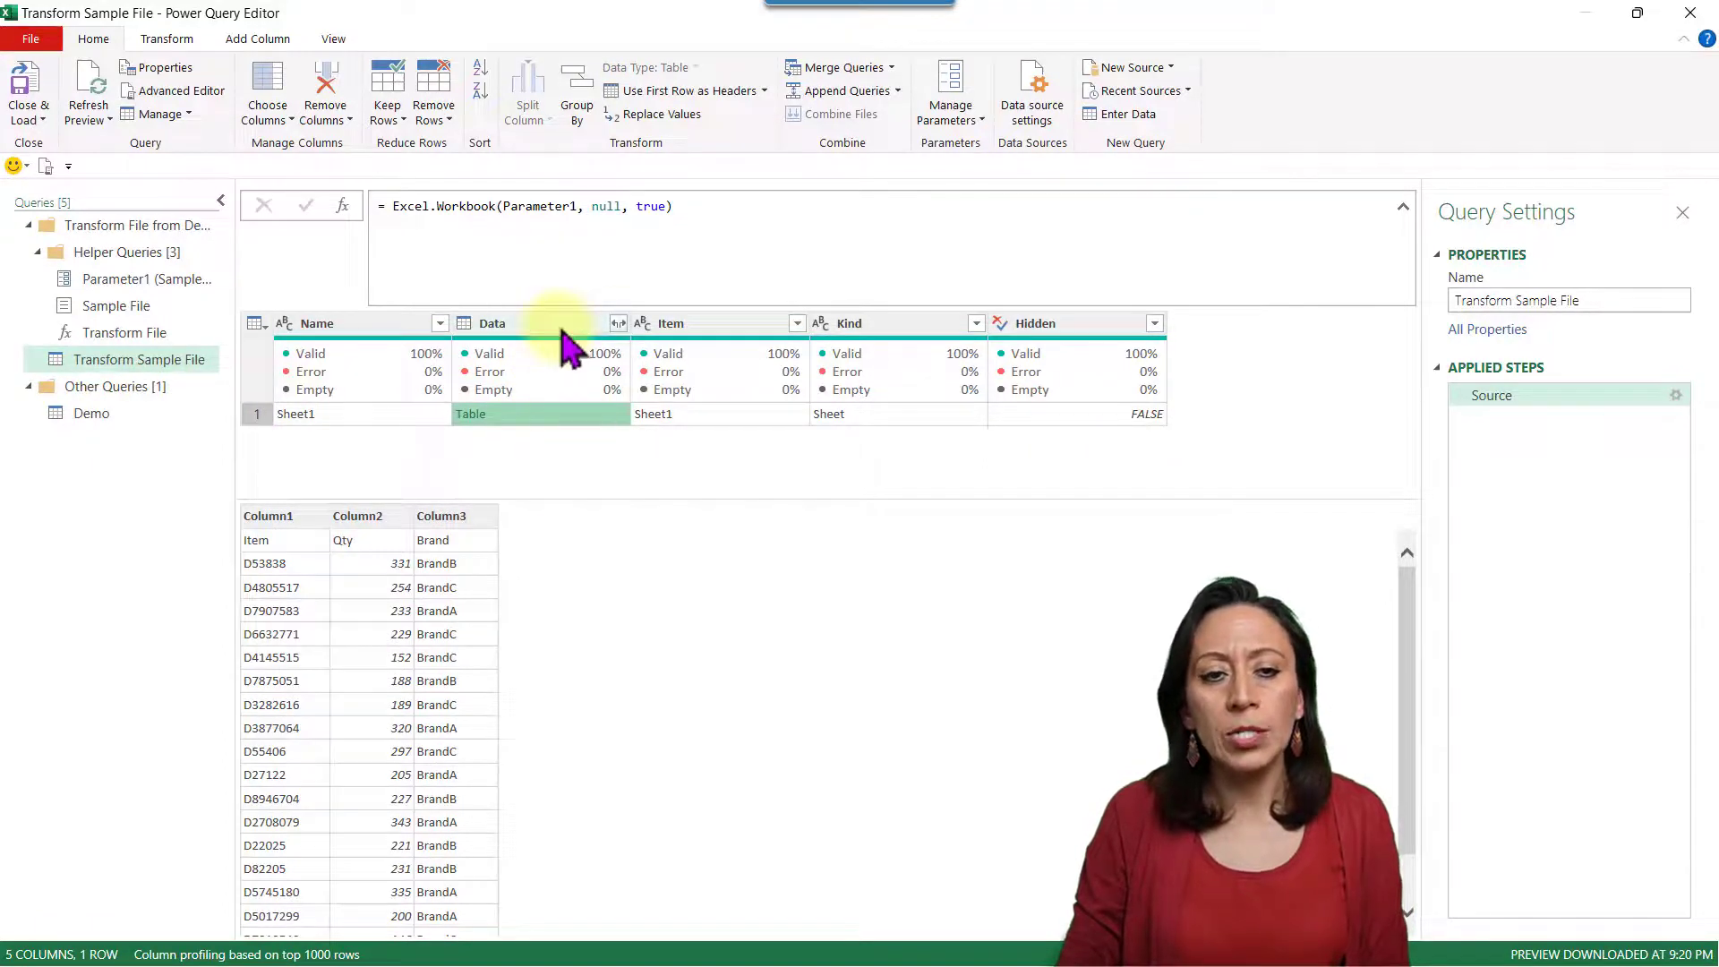
left_click(512, 324)
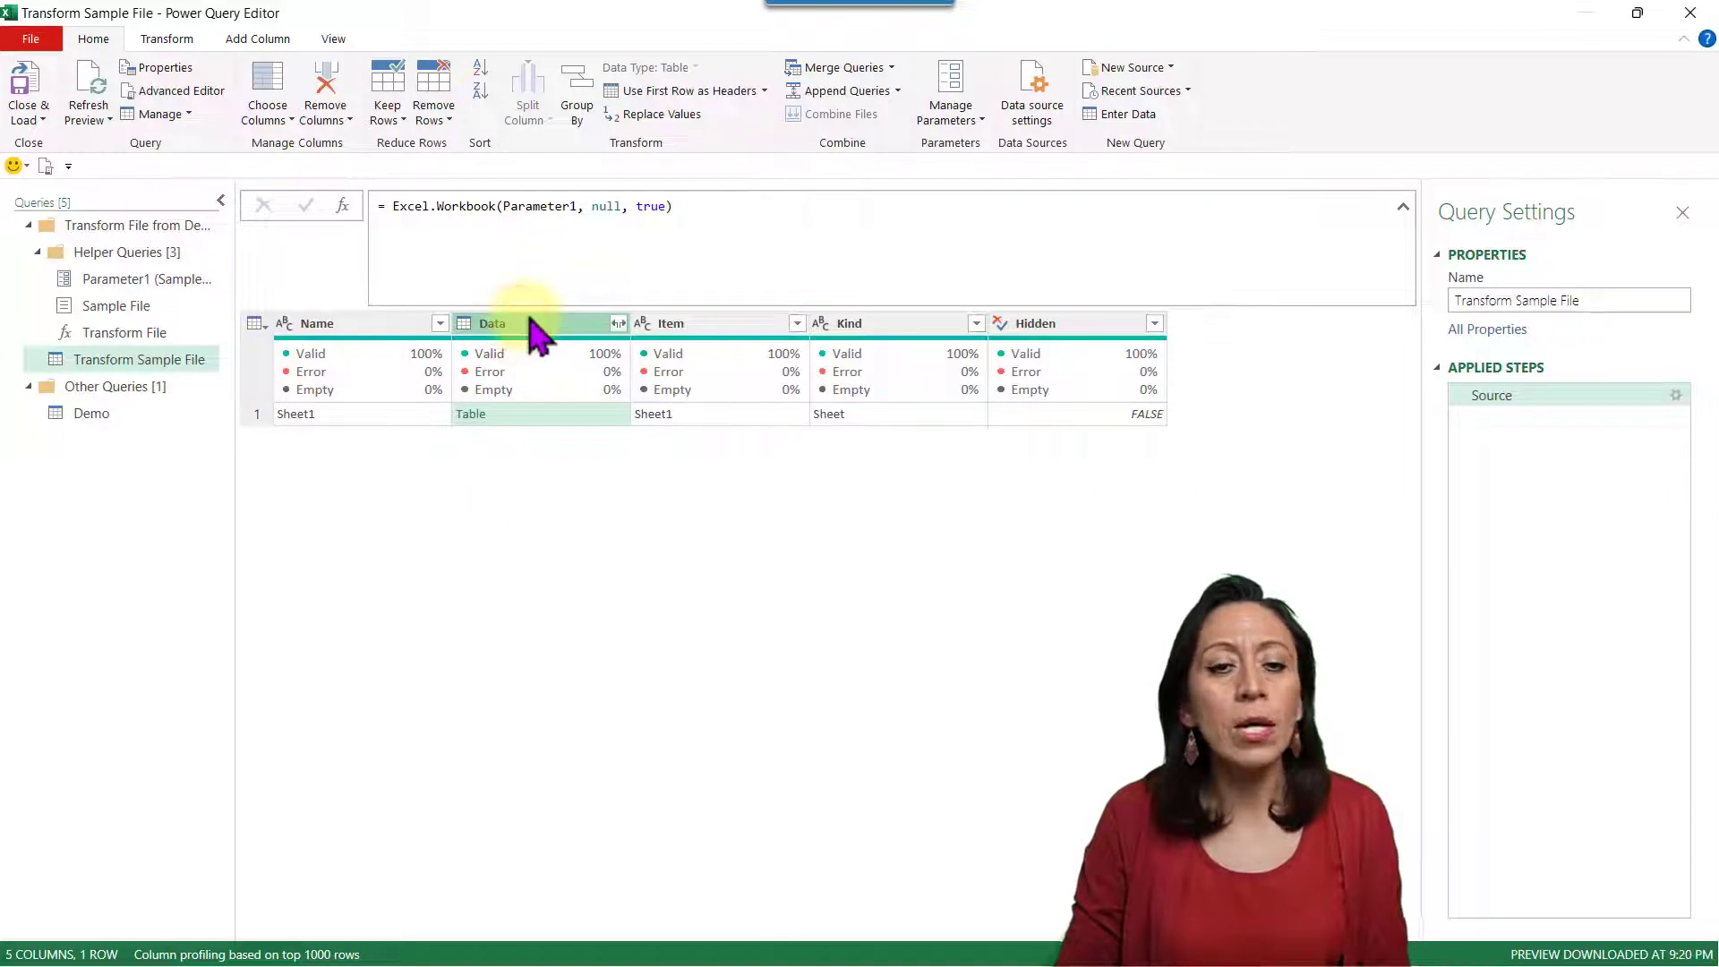
right_click(527, 324)
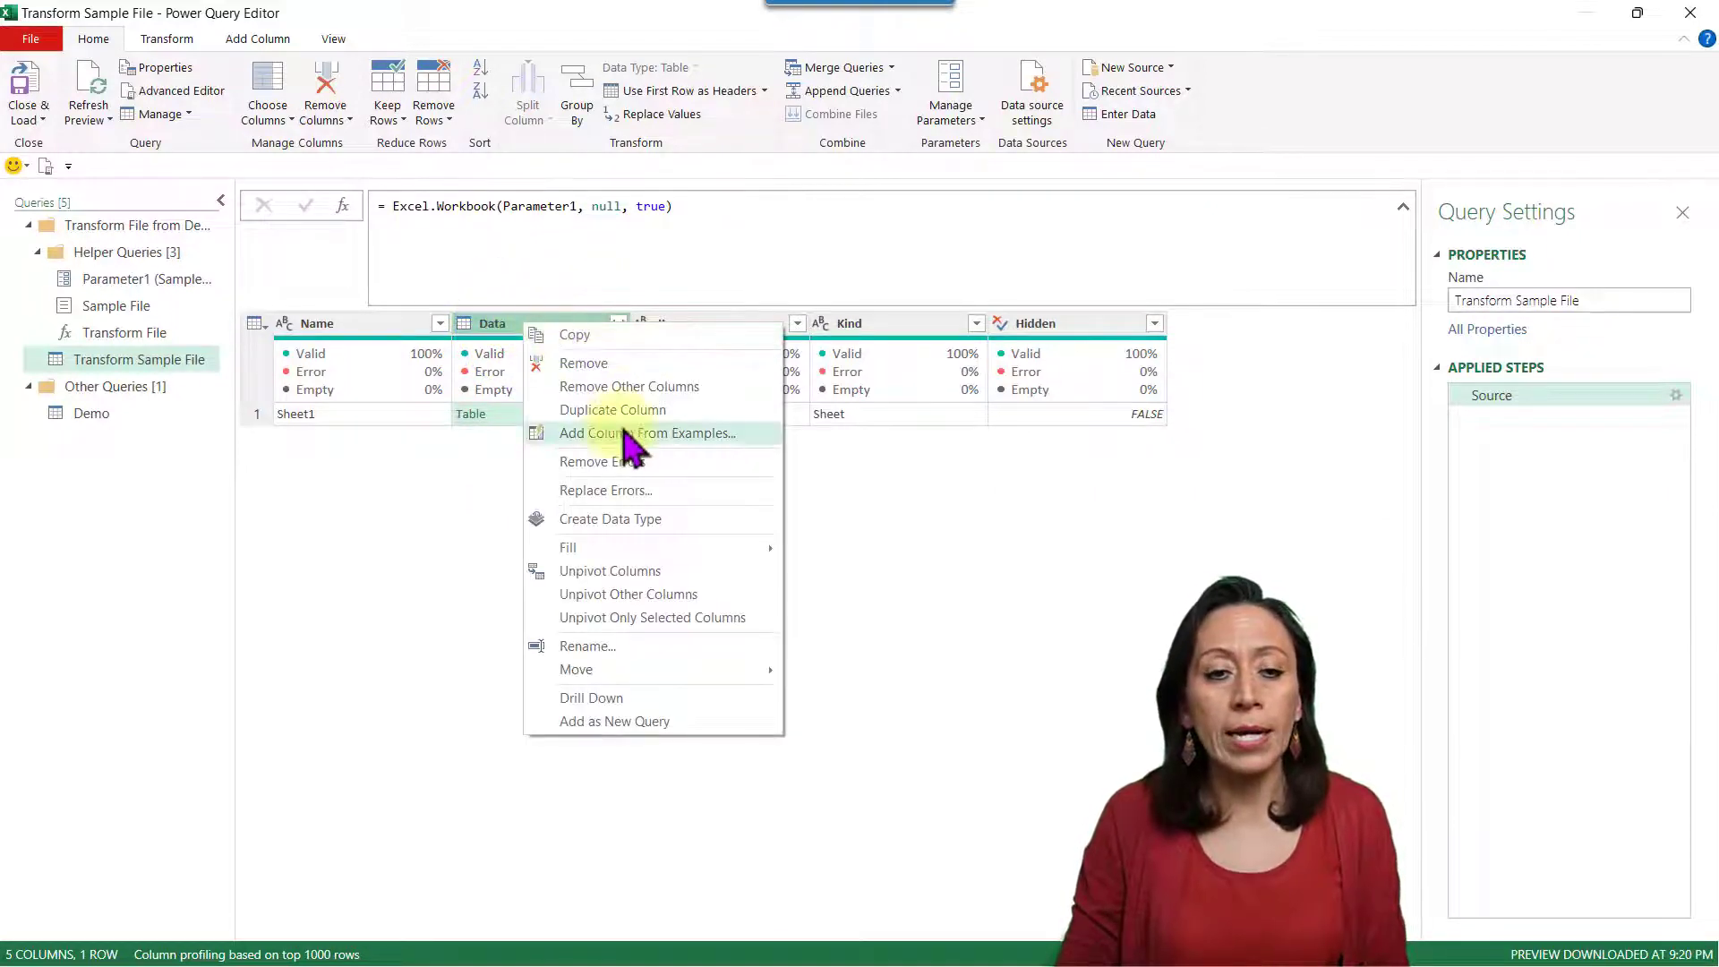
left_click(631, 386)
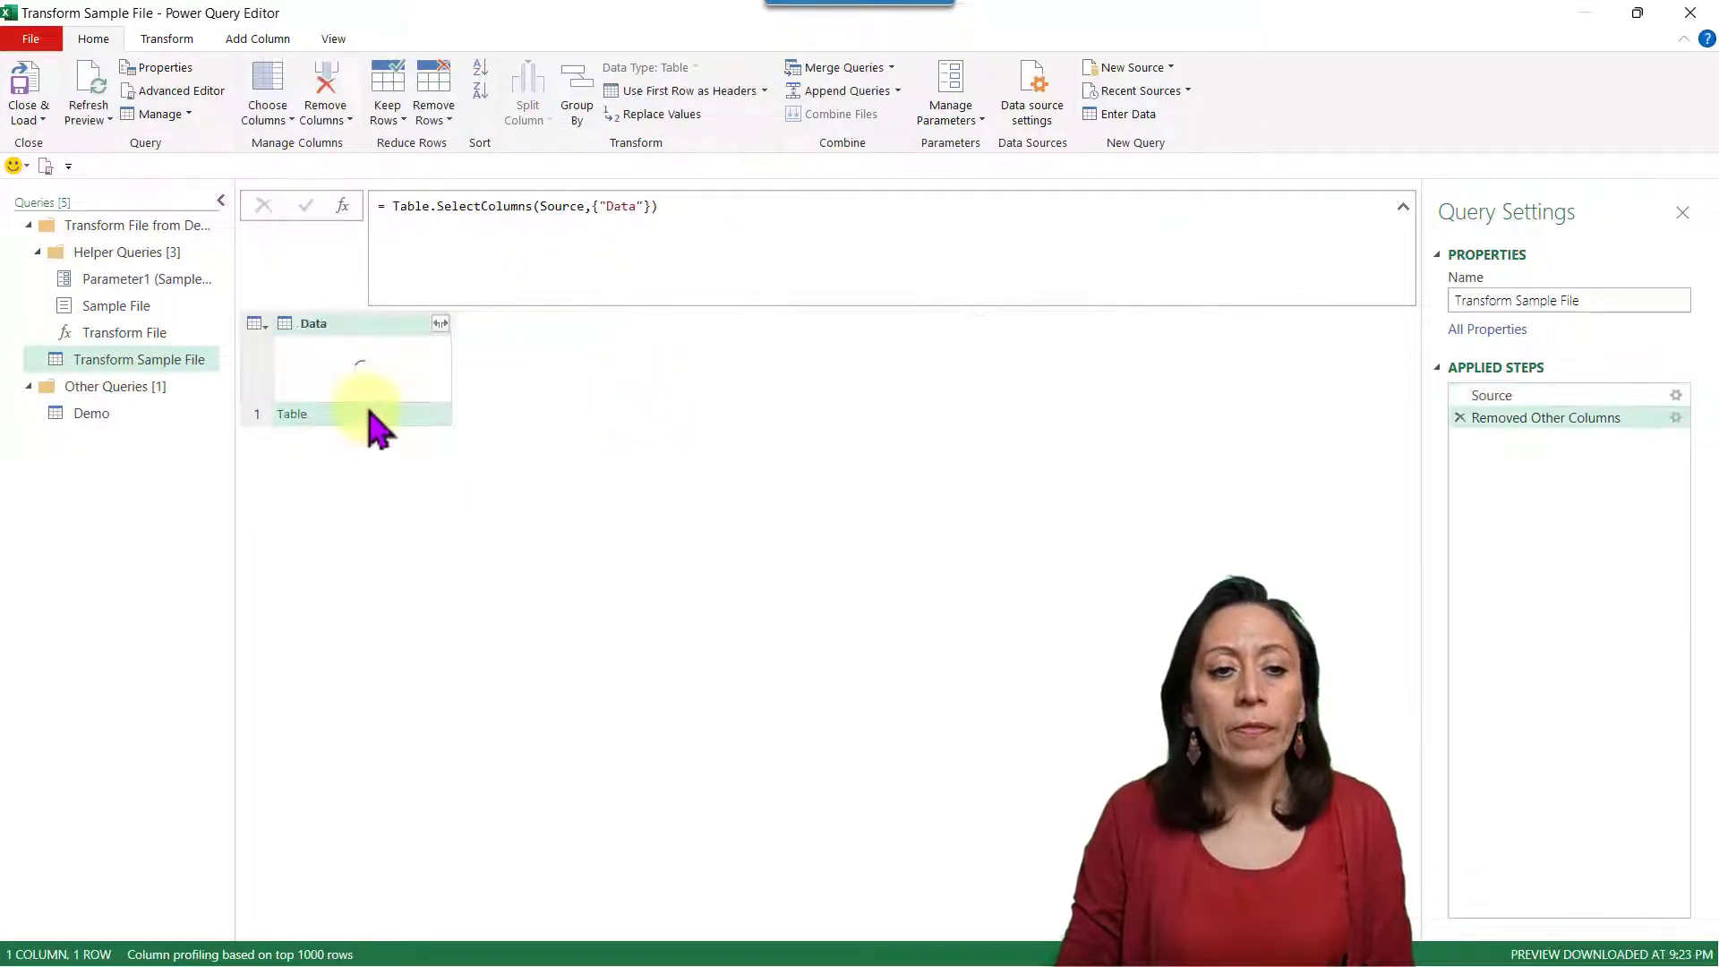
- Expand the Data column into Column1, Column2 and Column3 without using the original column name as prefix
left_click(440, 324)
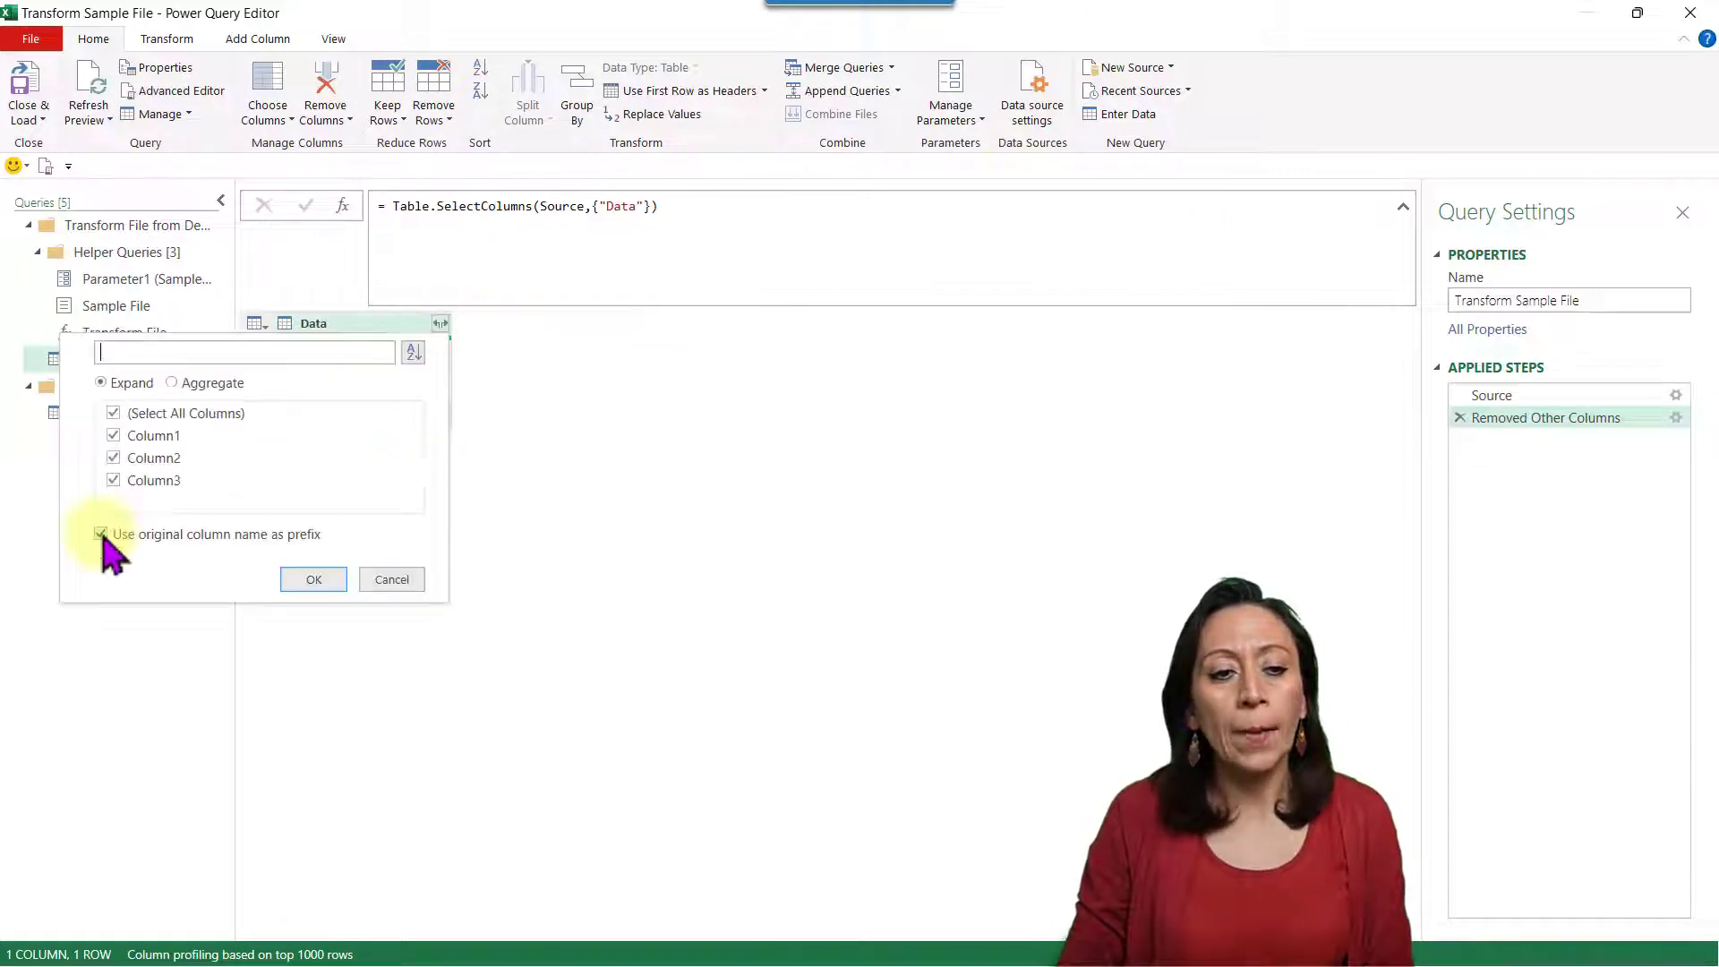
left_click(102, 535)
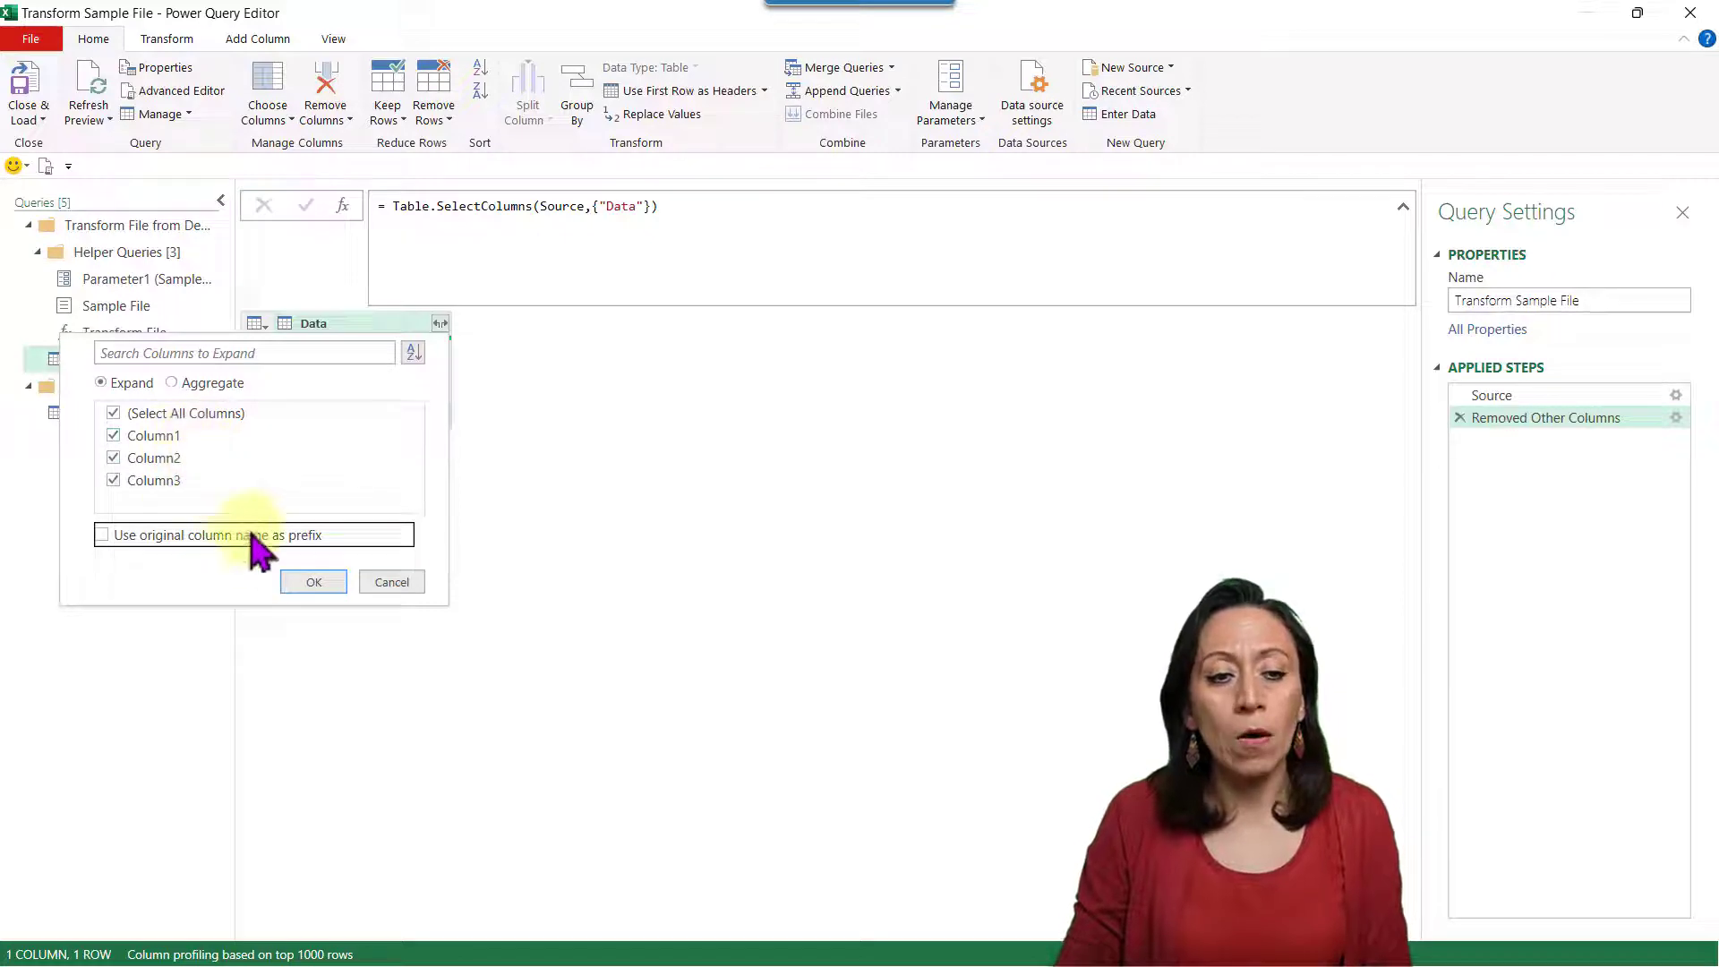
left_click(315, 582)
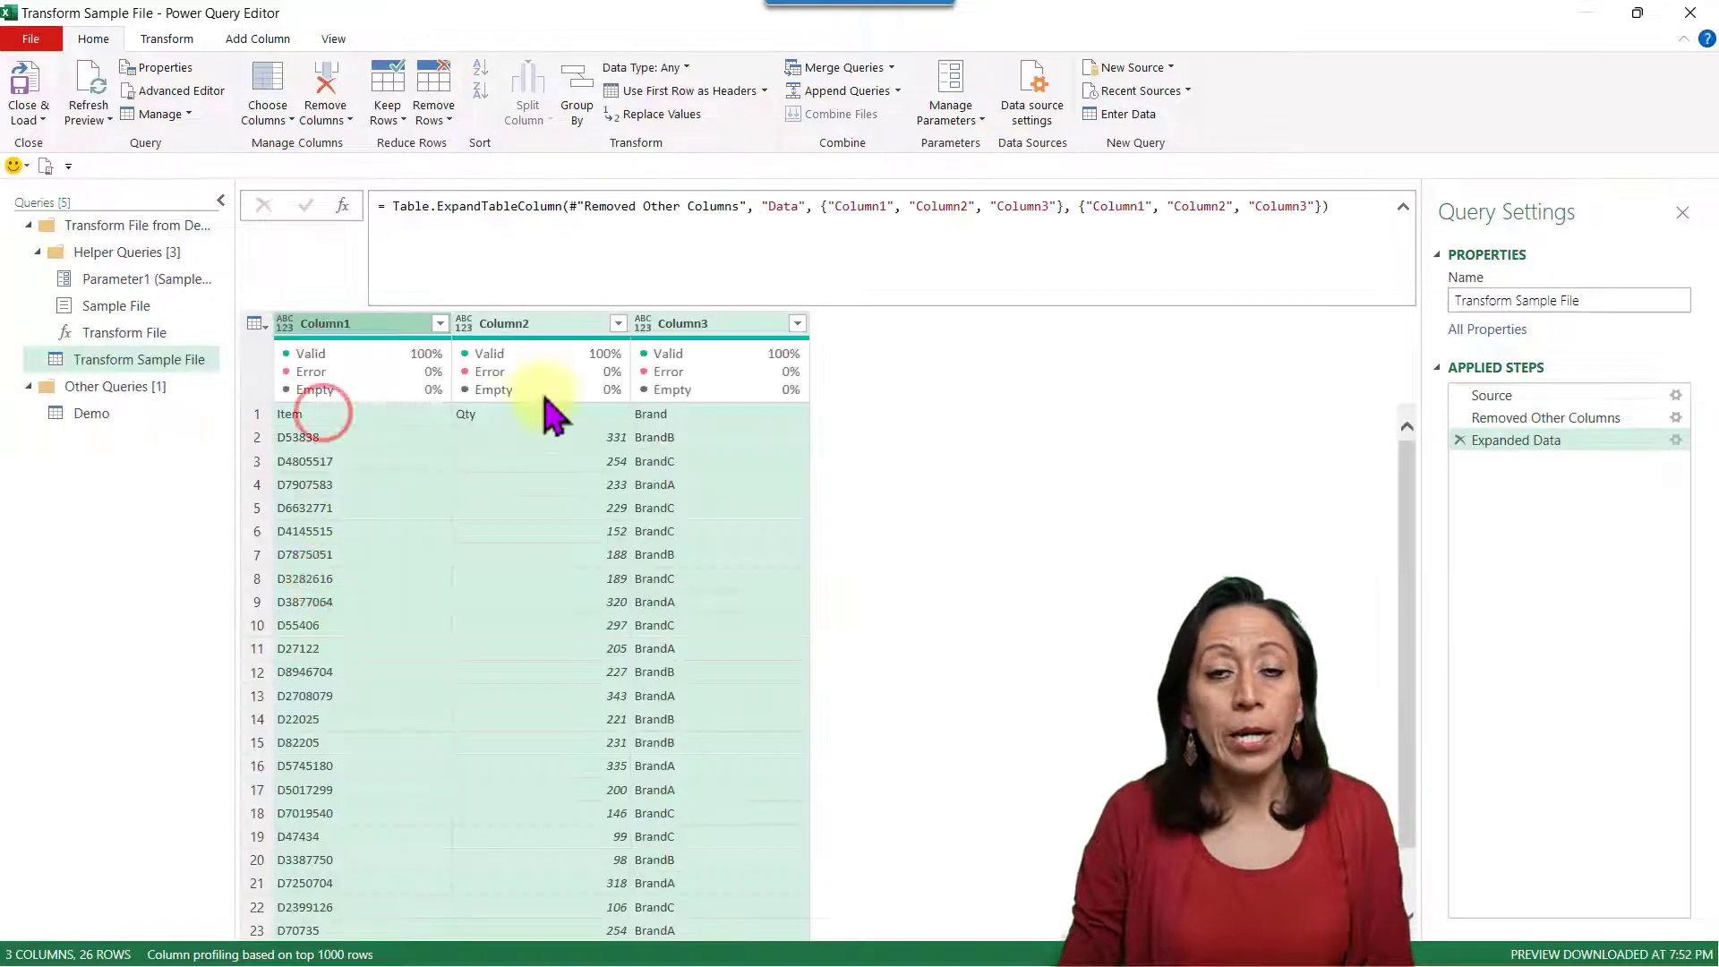
- Promote the first row, containing Item, Qty and Brand, to column headers in the Transform Sample File query
left_click(412, 410)
left_click(531, 414)
left_click(712, 414)
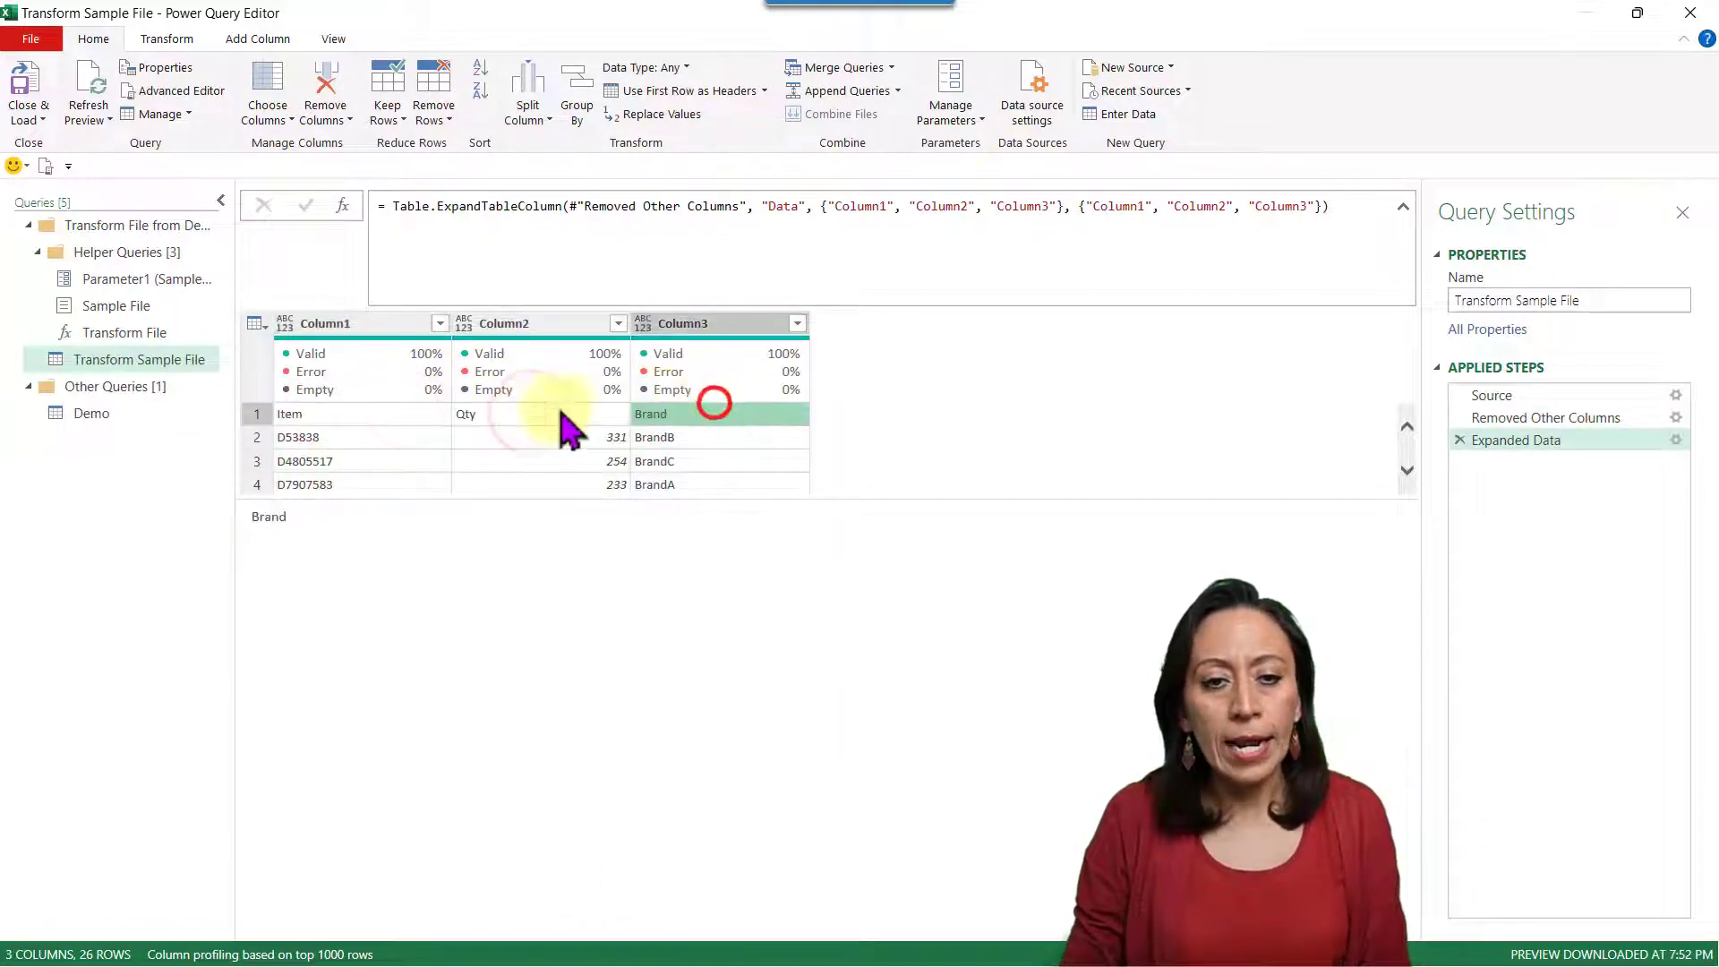
left_click(598, 414)
left_click(479, 411)
left_click(404, 414)
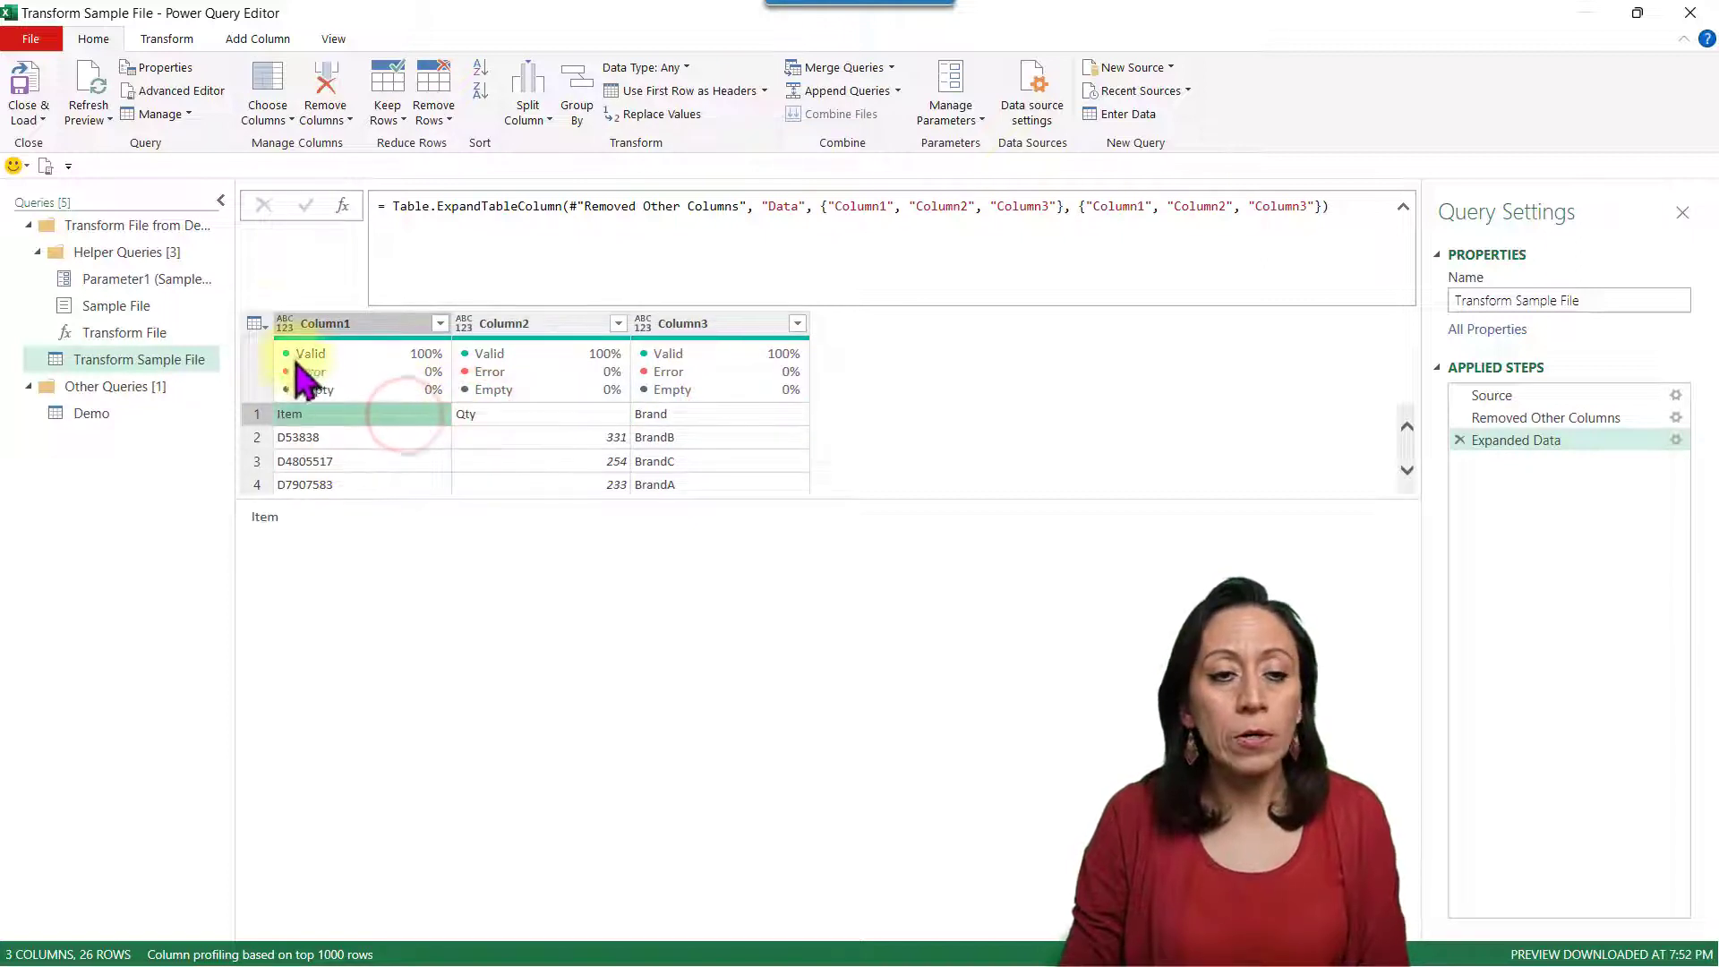
left_click(257, 324)
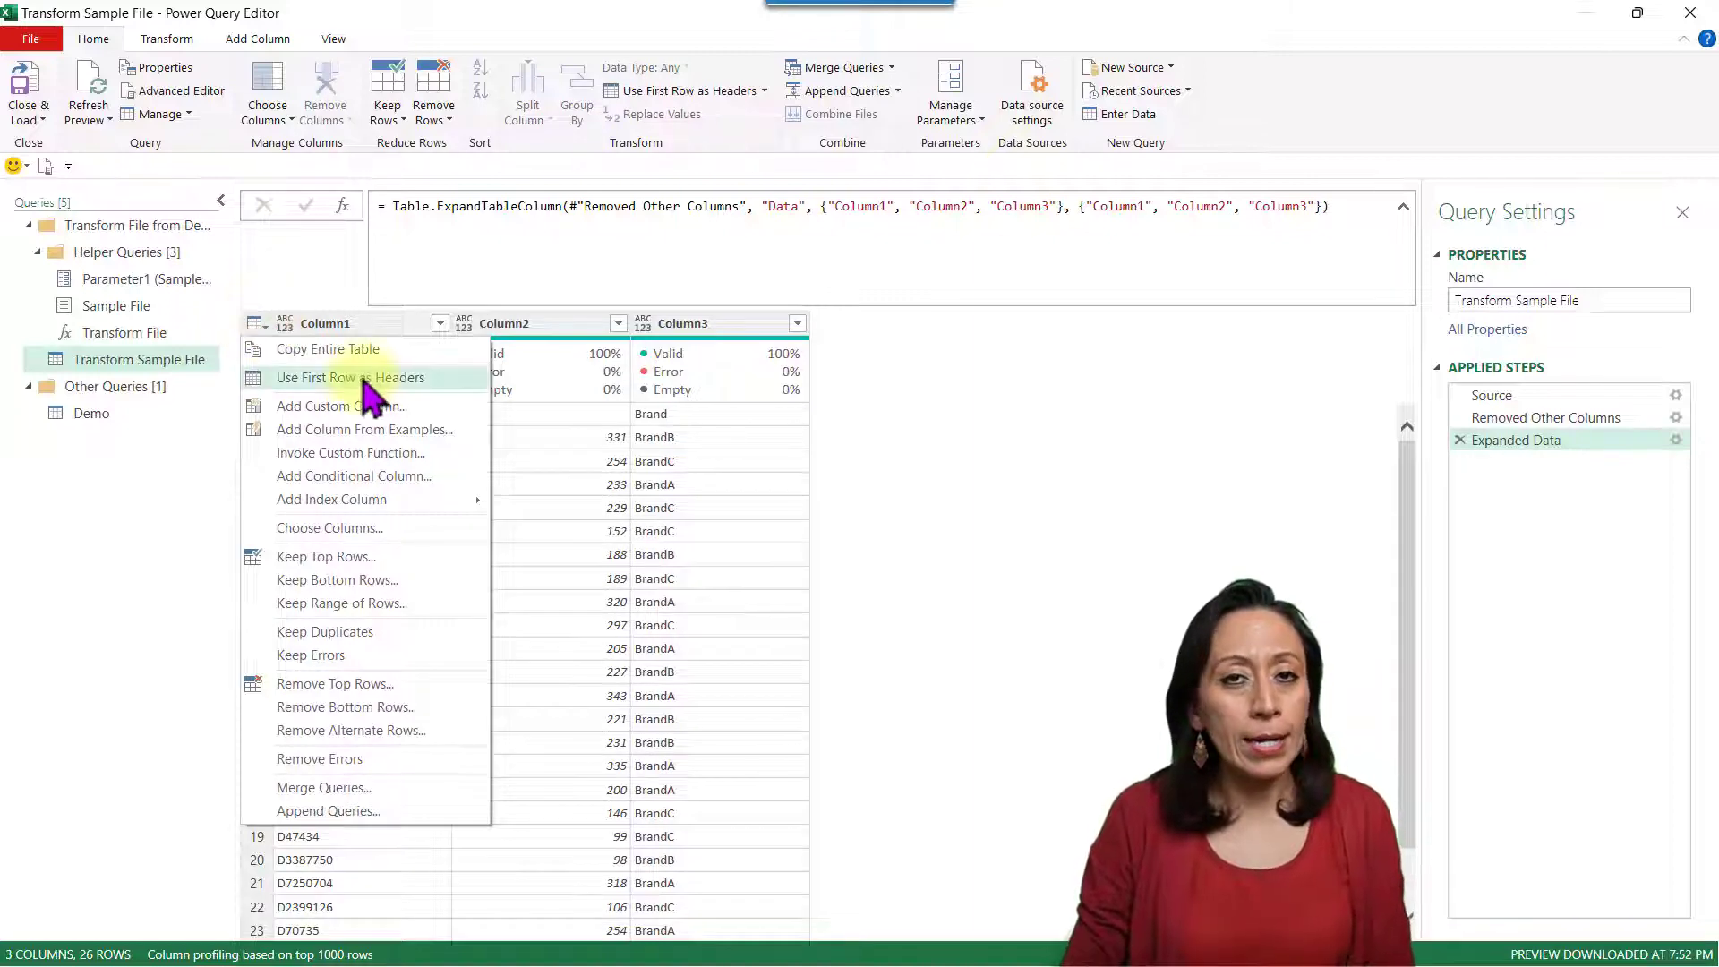
left_click(452, 385)
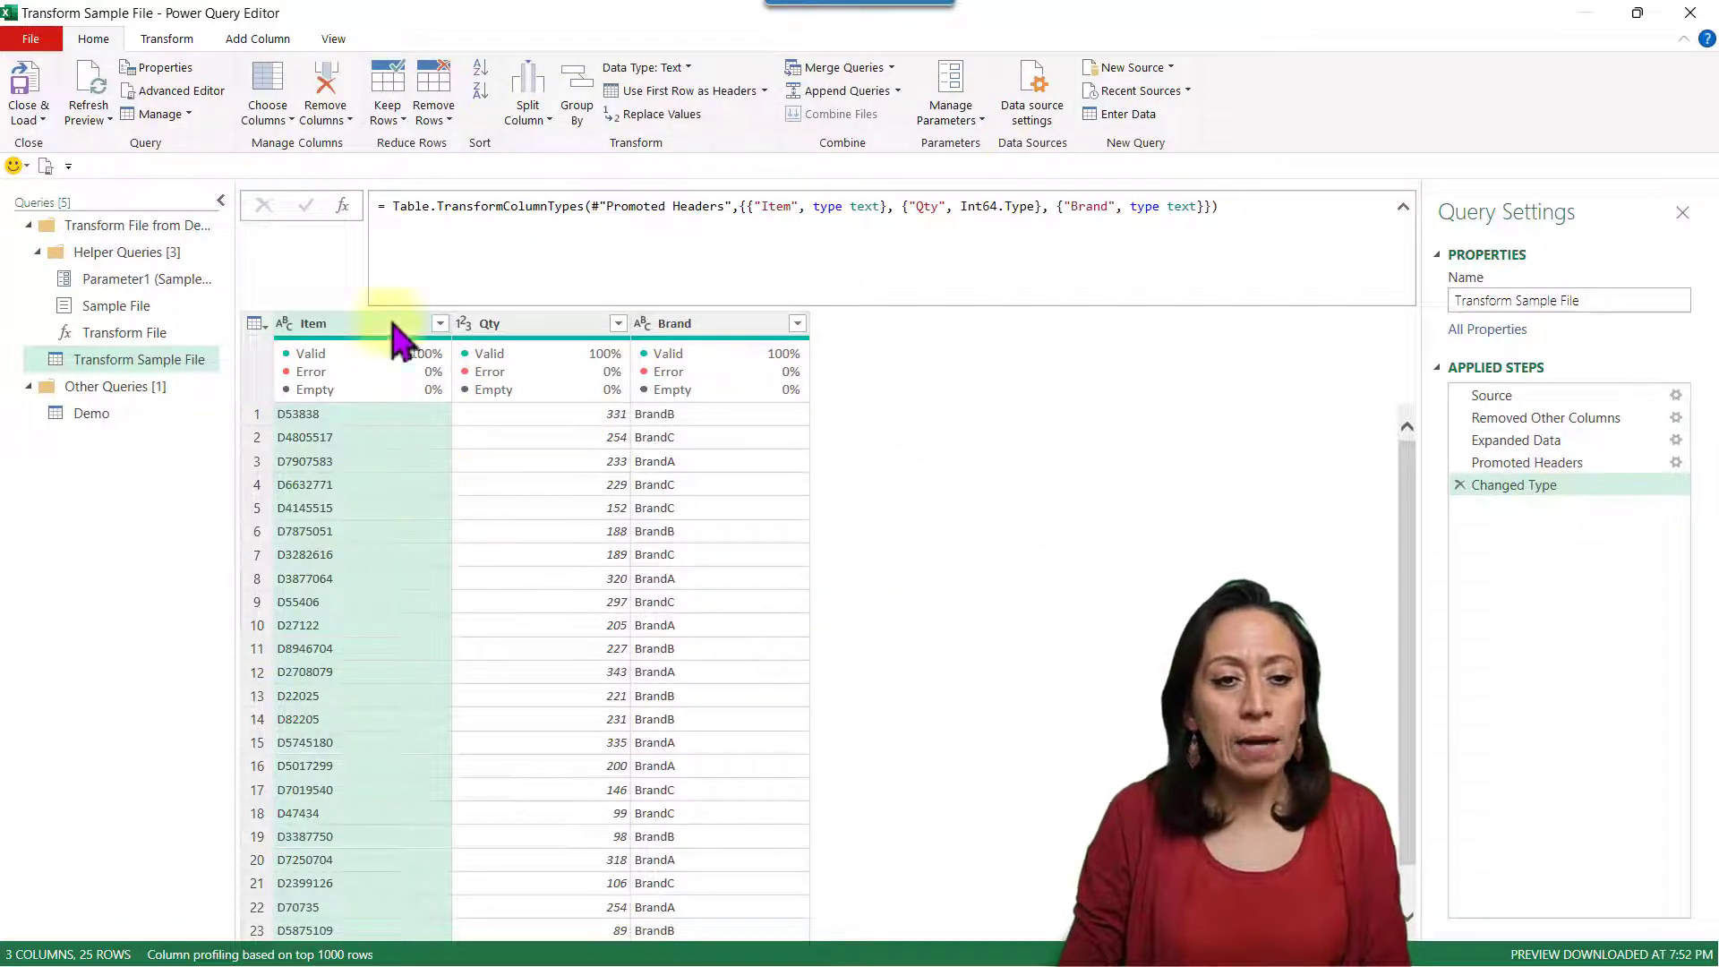
- Check the data types assigned to the Item, Qty and Brand columns
left_click(338, 326)
left_click(574, 314)
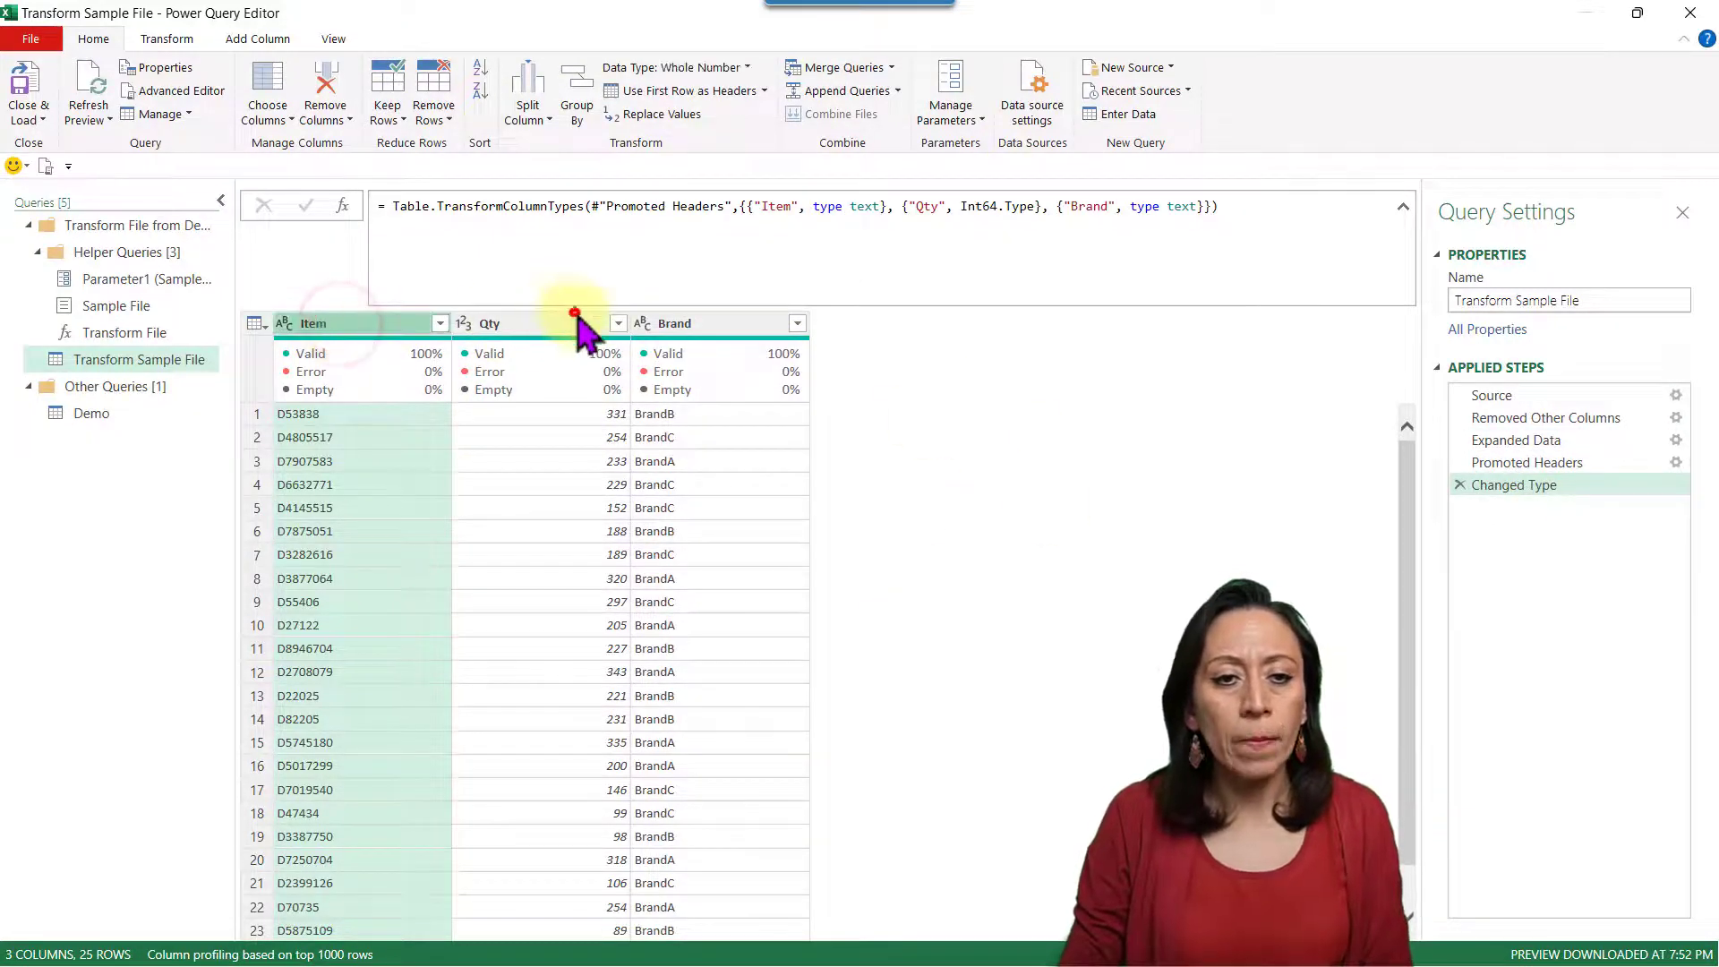
left_click(710, 322)
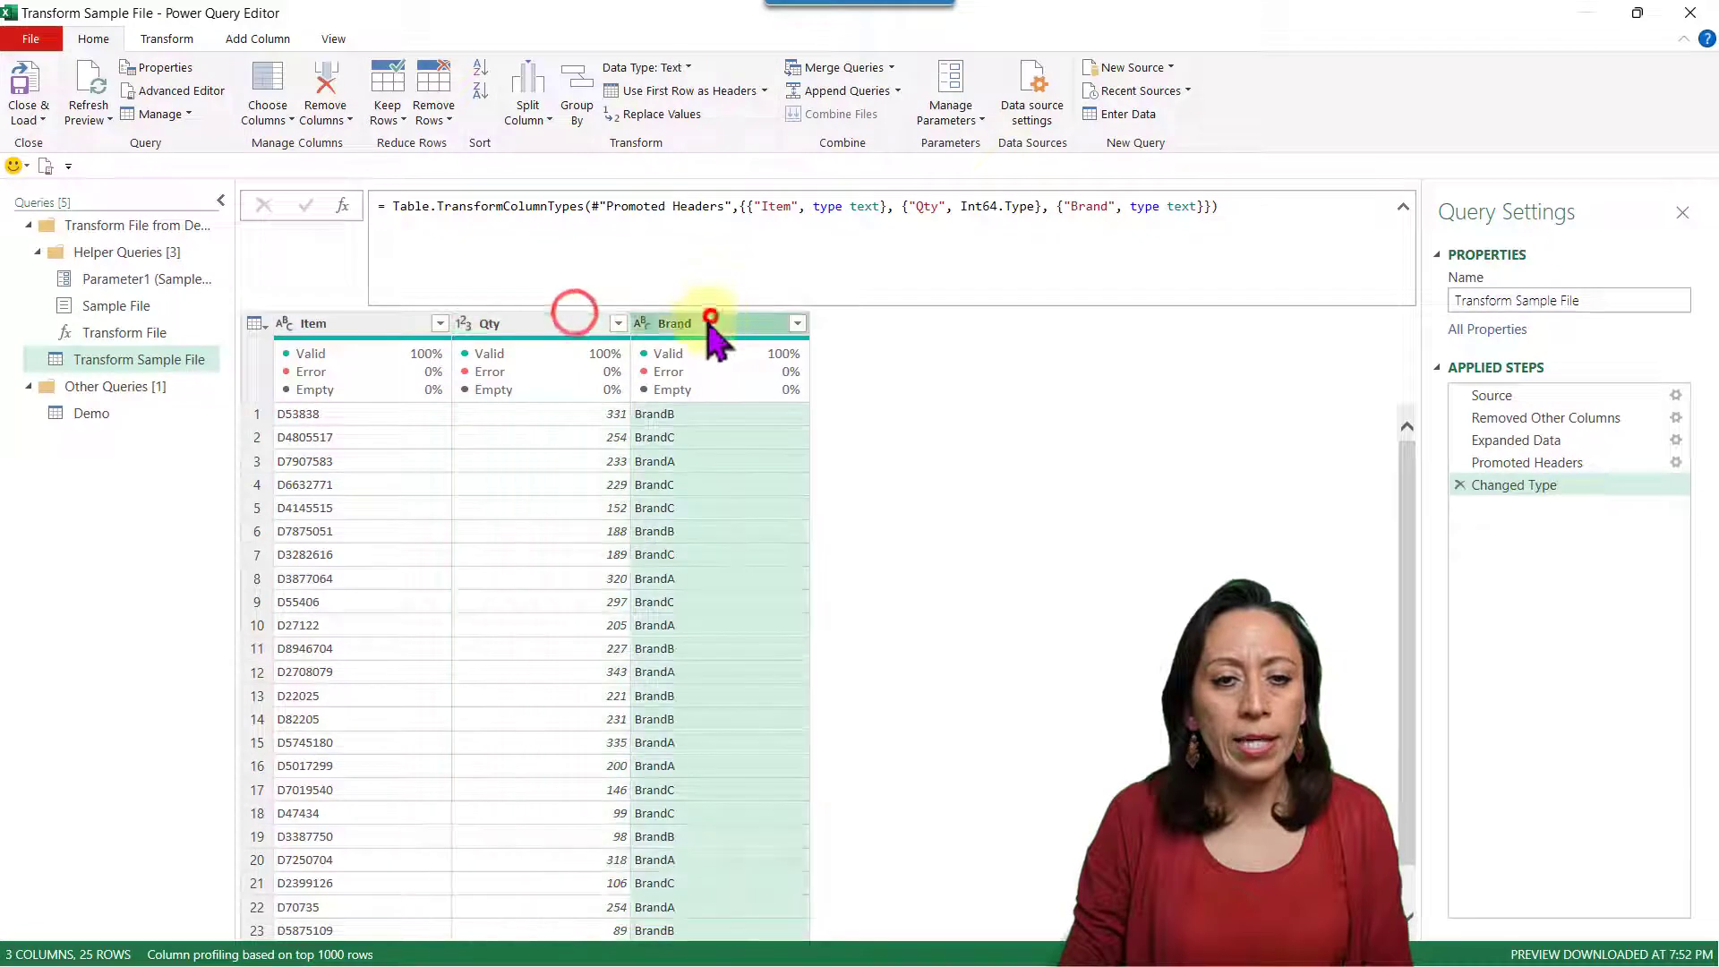
left_click(645, 324)
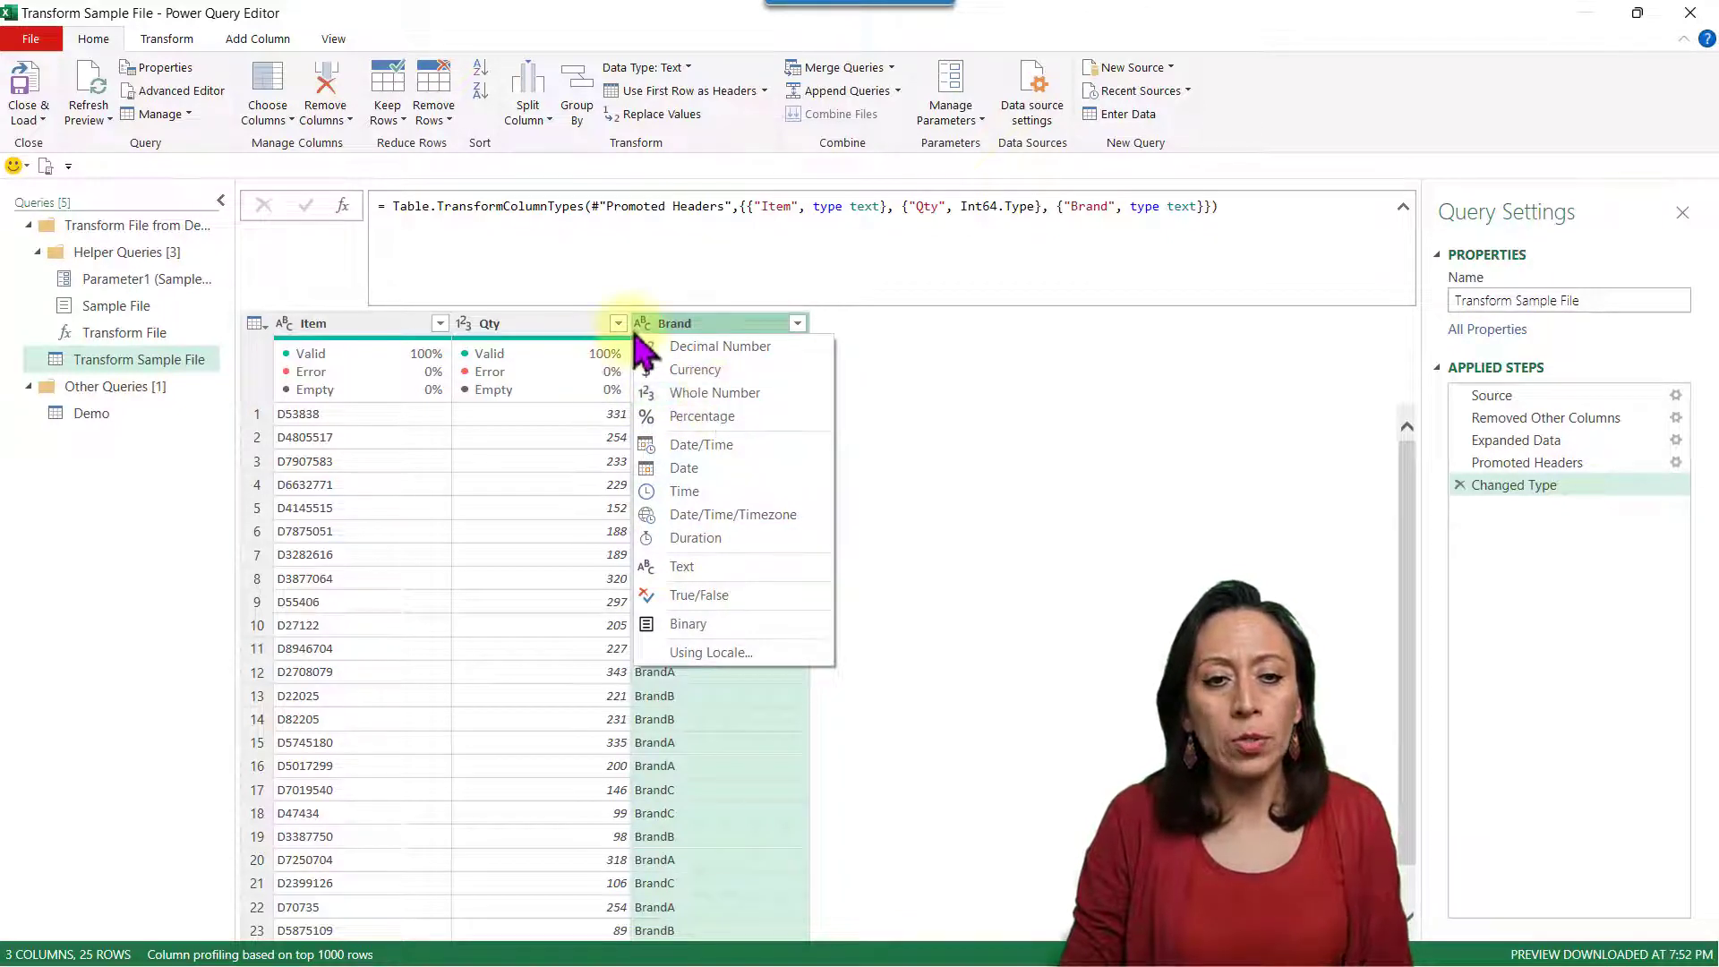
left_click(383, 324)
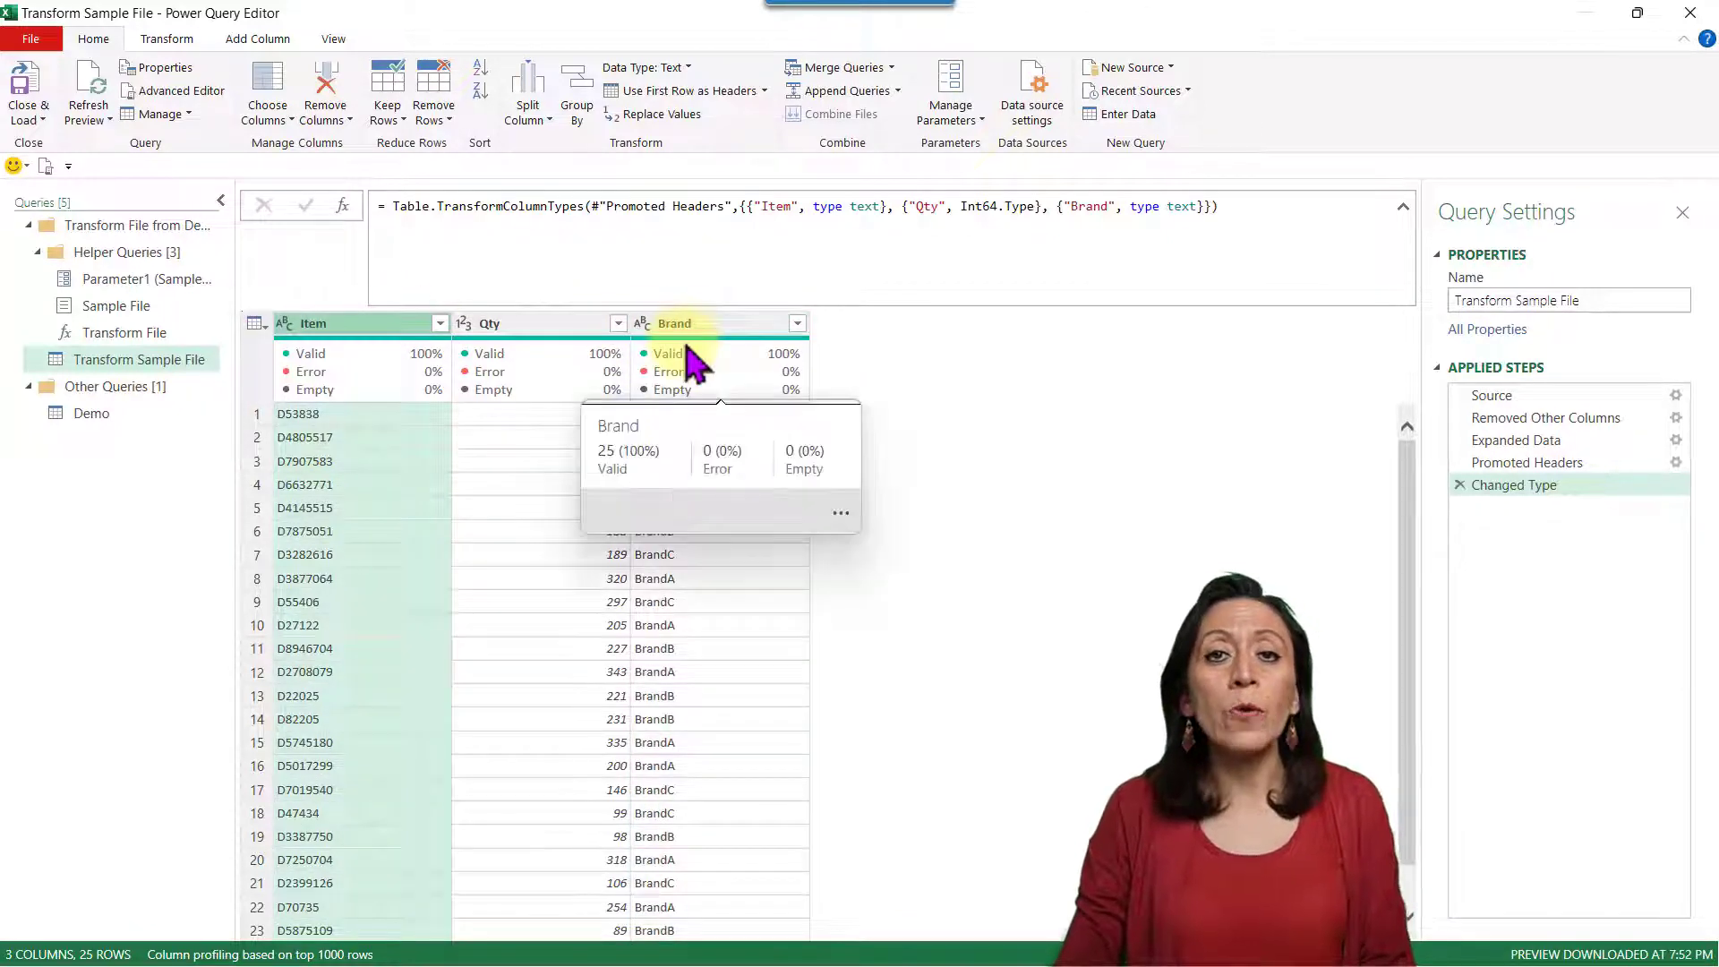
- Filter the Item column to keep only D22025 and check the Item and Qty values of the filtered row
left_click(439, 323)
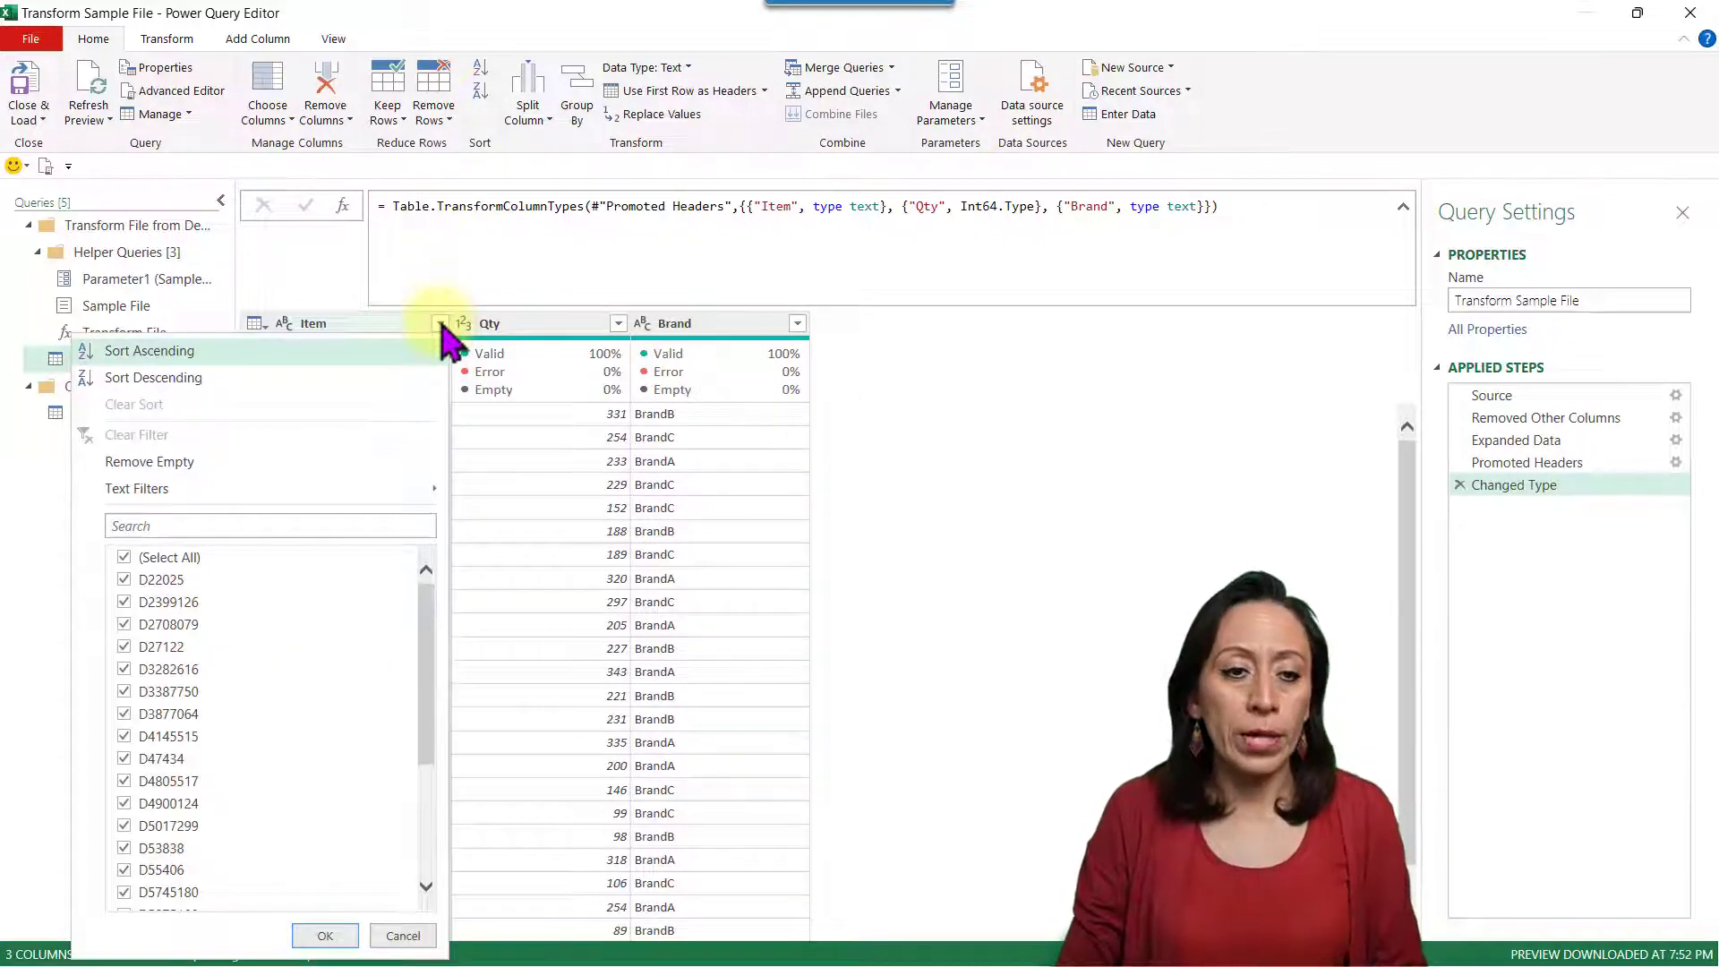
left_click(440, 325)
left_click(437, 324)
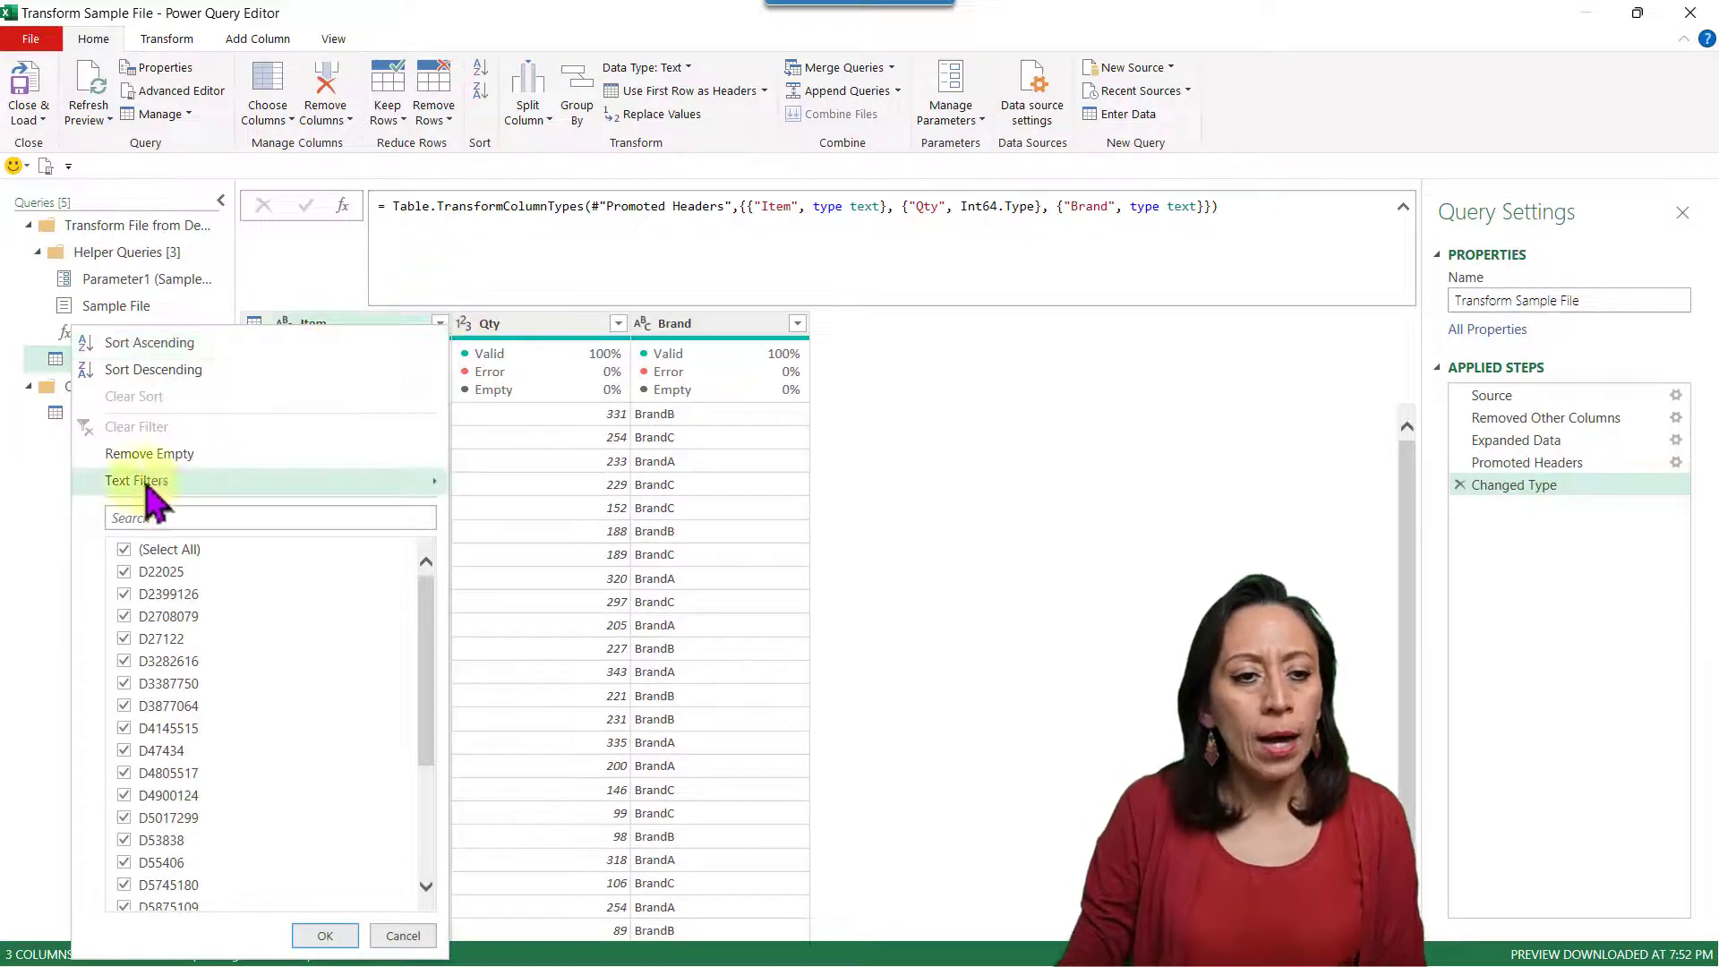
left_click(124, 550)
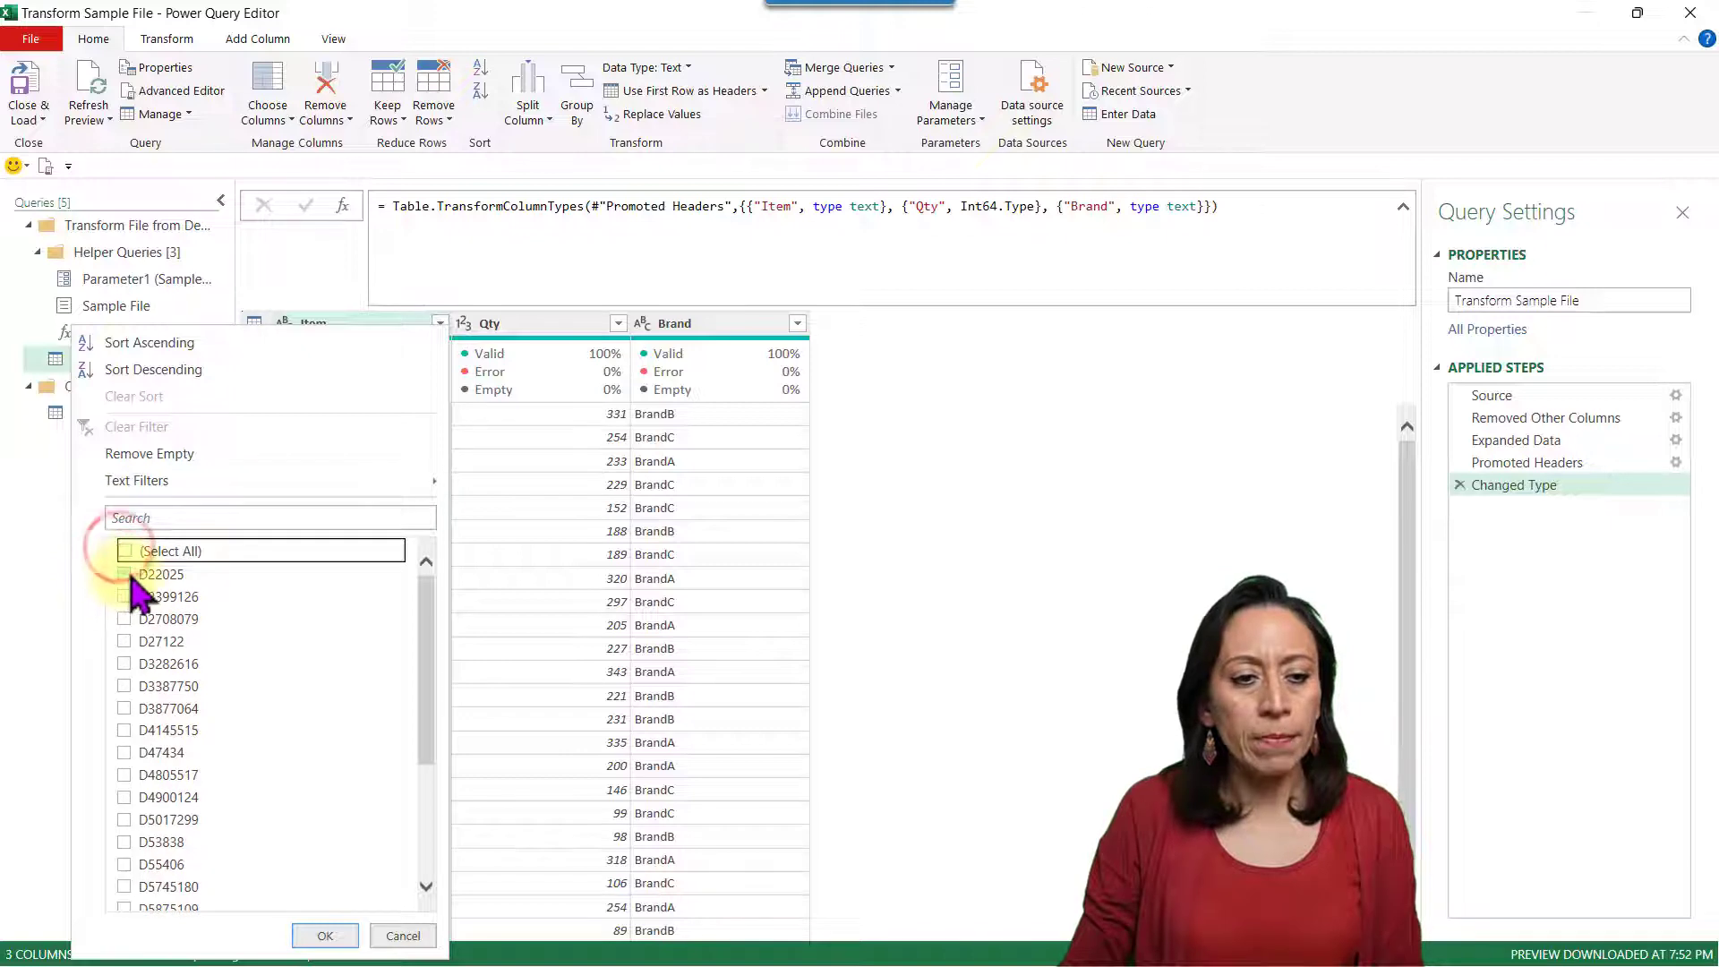
left_click(124, 573)
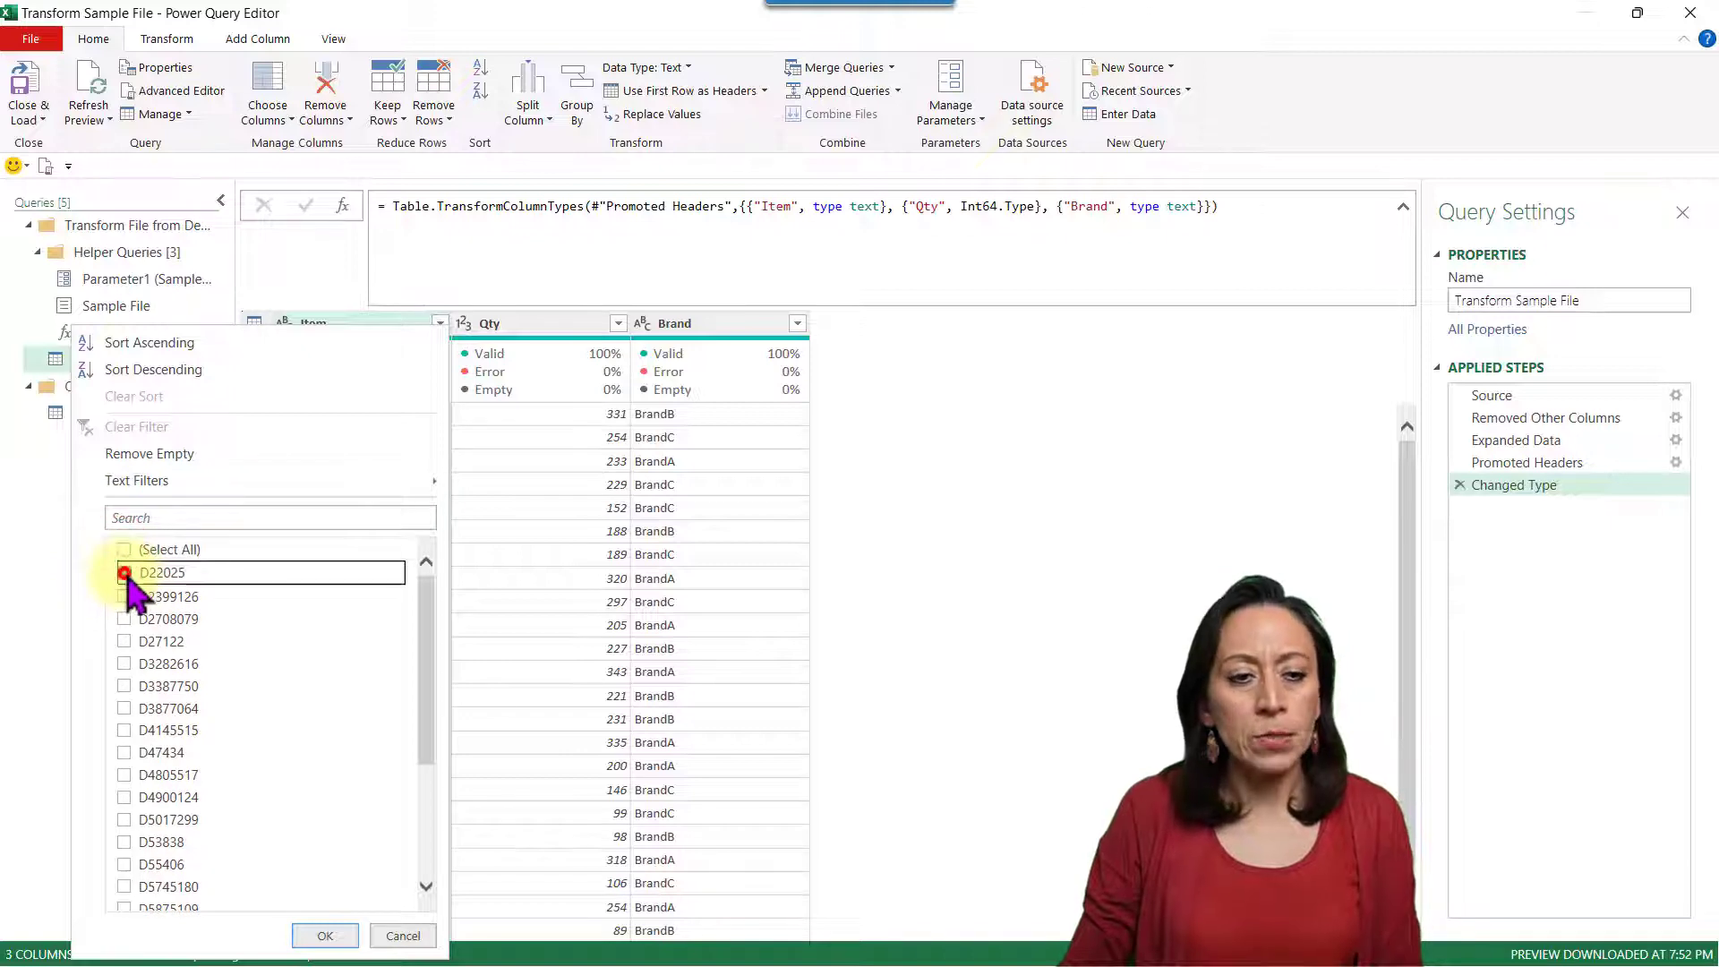
left_click(322, 936)
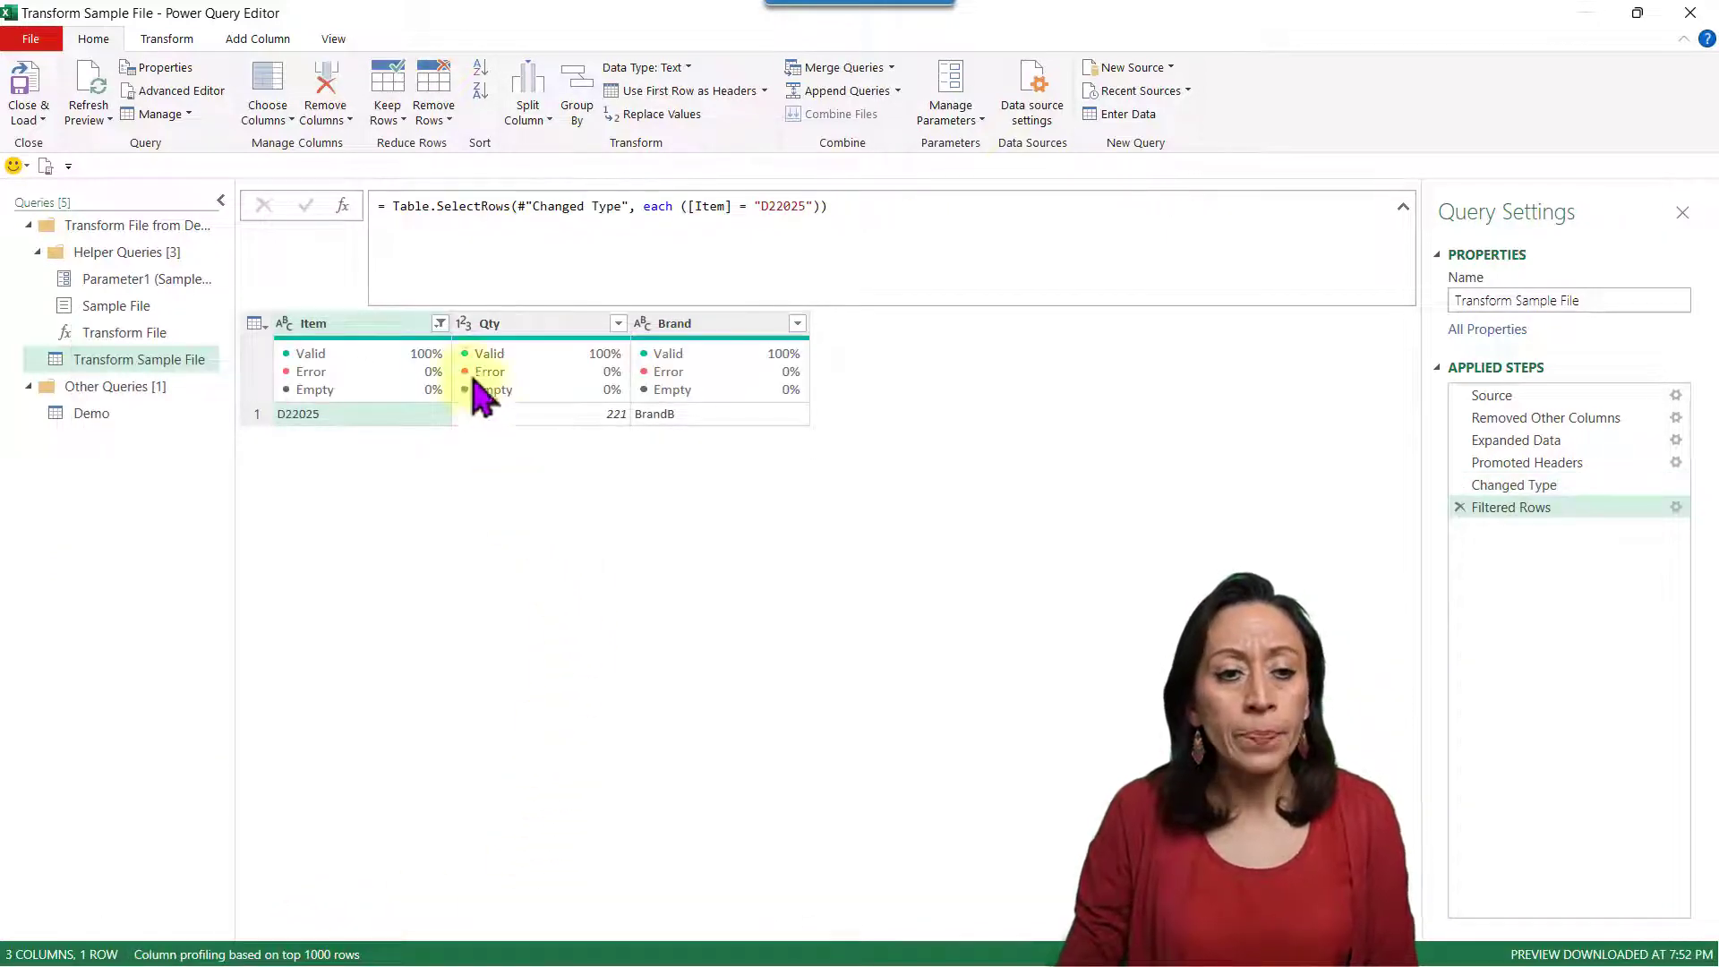
left_click(412, 415)
left_click(556, 410)
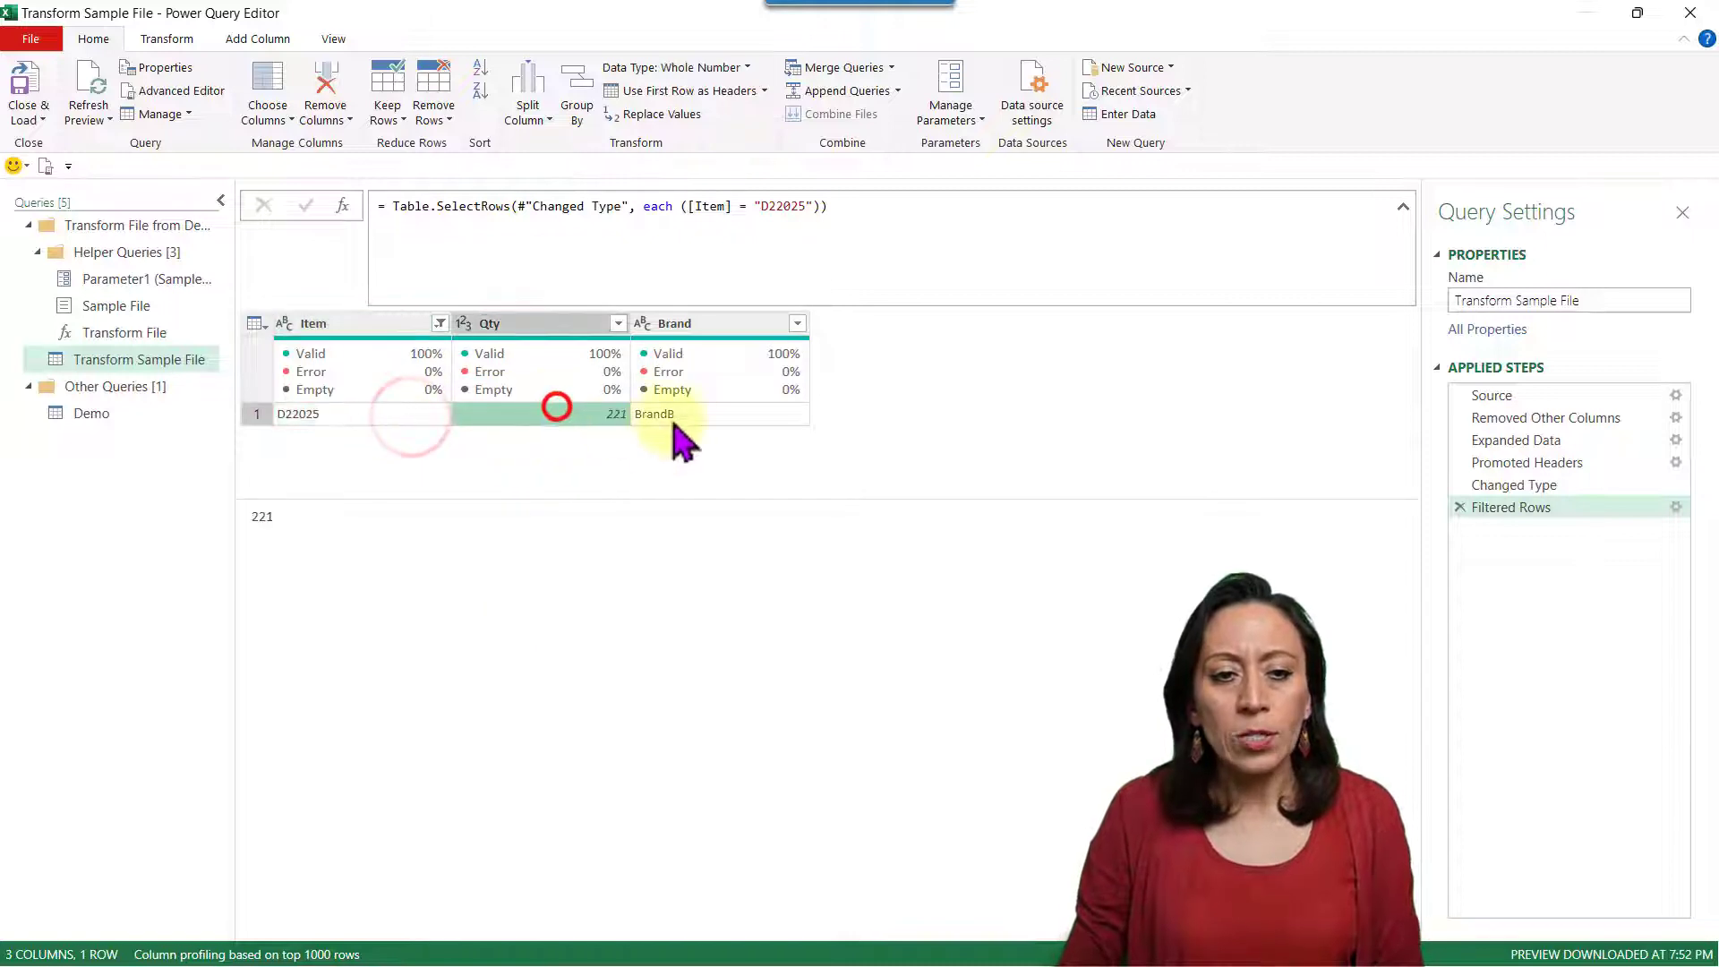
- Examine the Table.SelectRows formula of the Filtered Rows step, including its reference to the Changed Type step
left_click(403, 413)
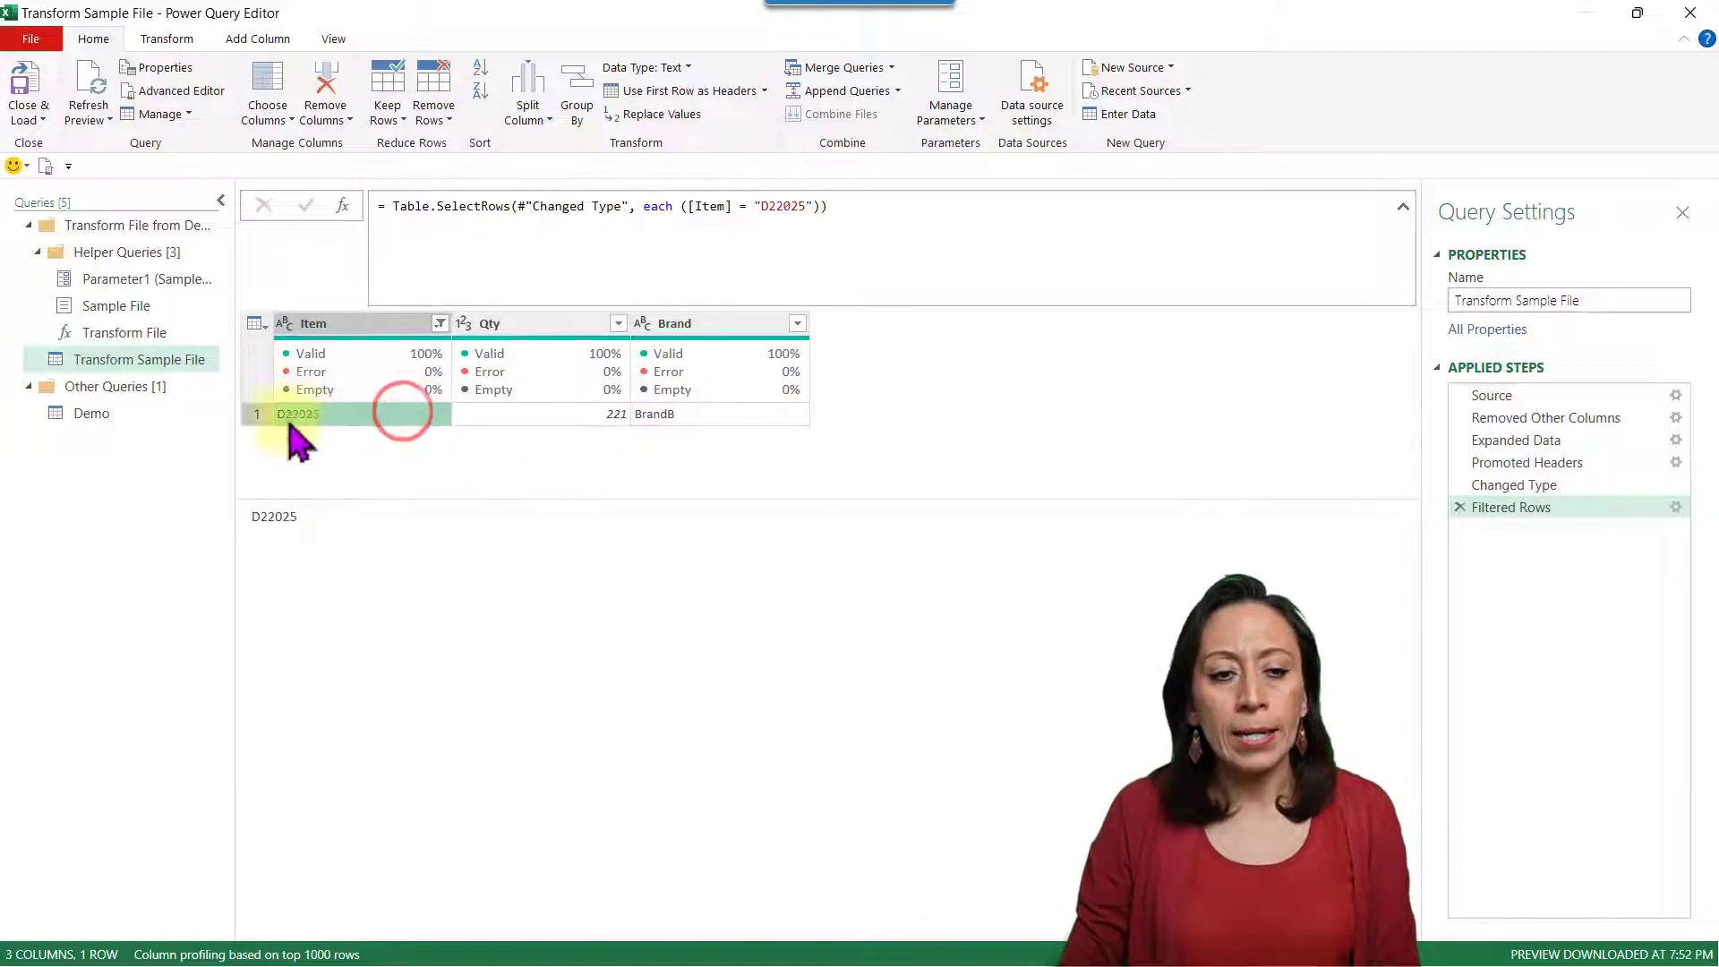
left_click(685, 205)
left_click(389, 417)
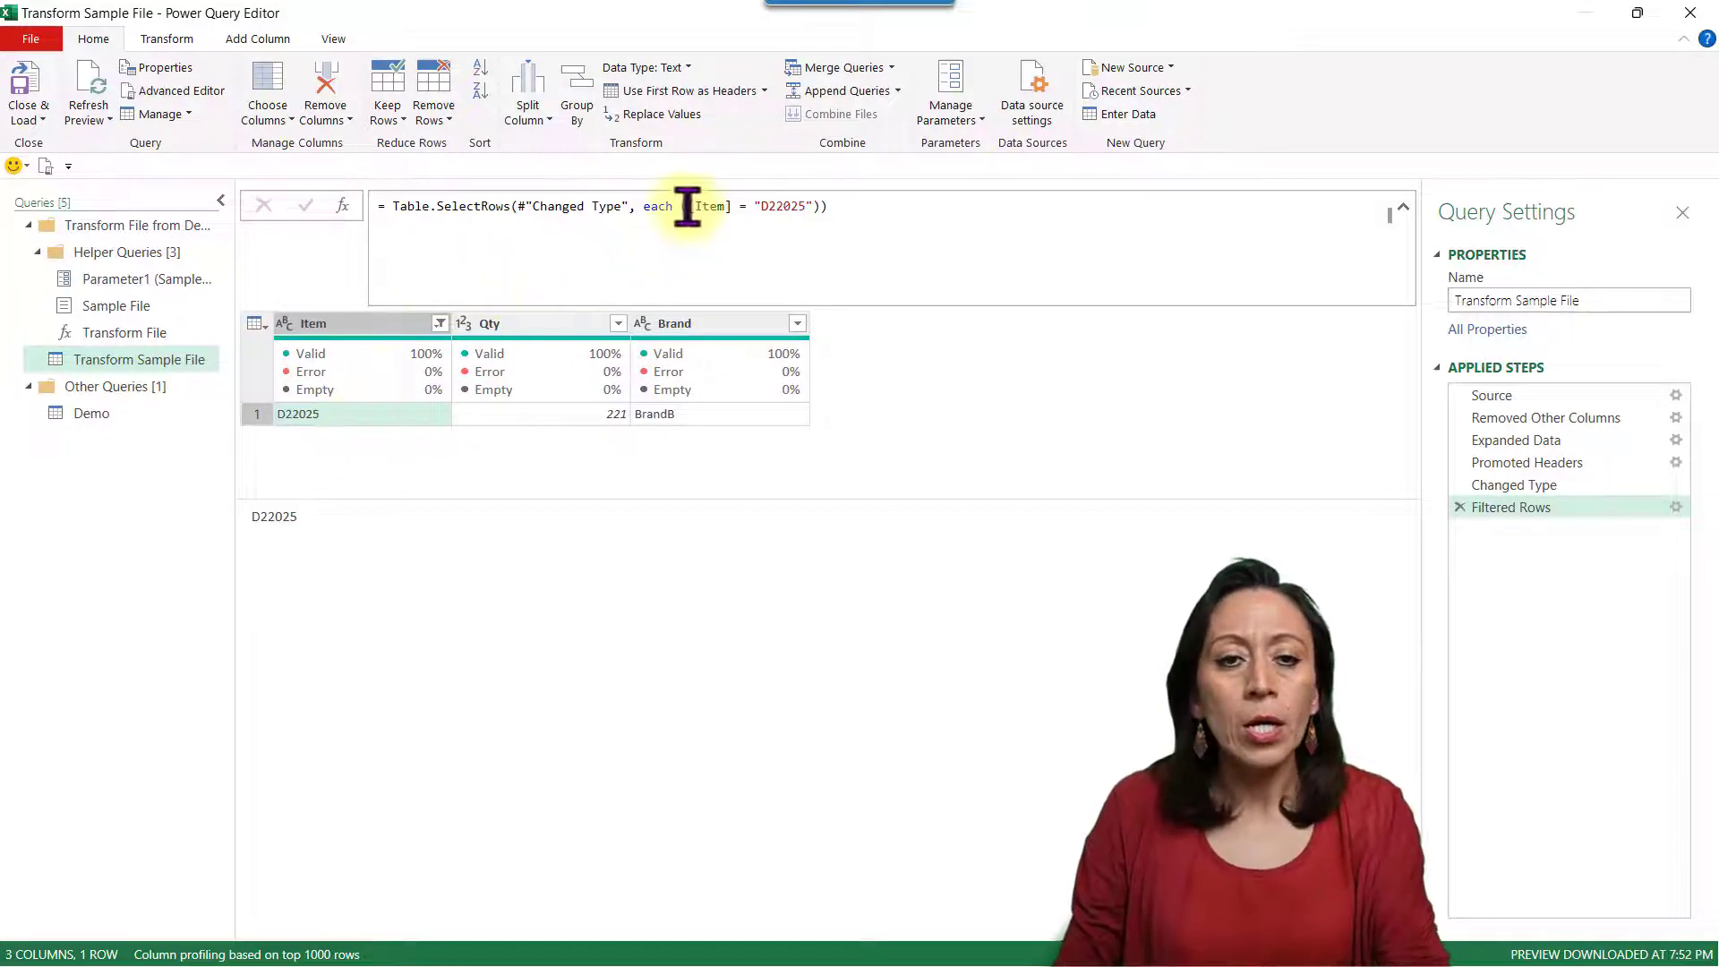
left_click(683, 206)
type("(")
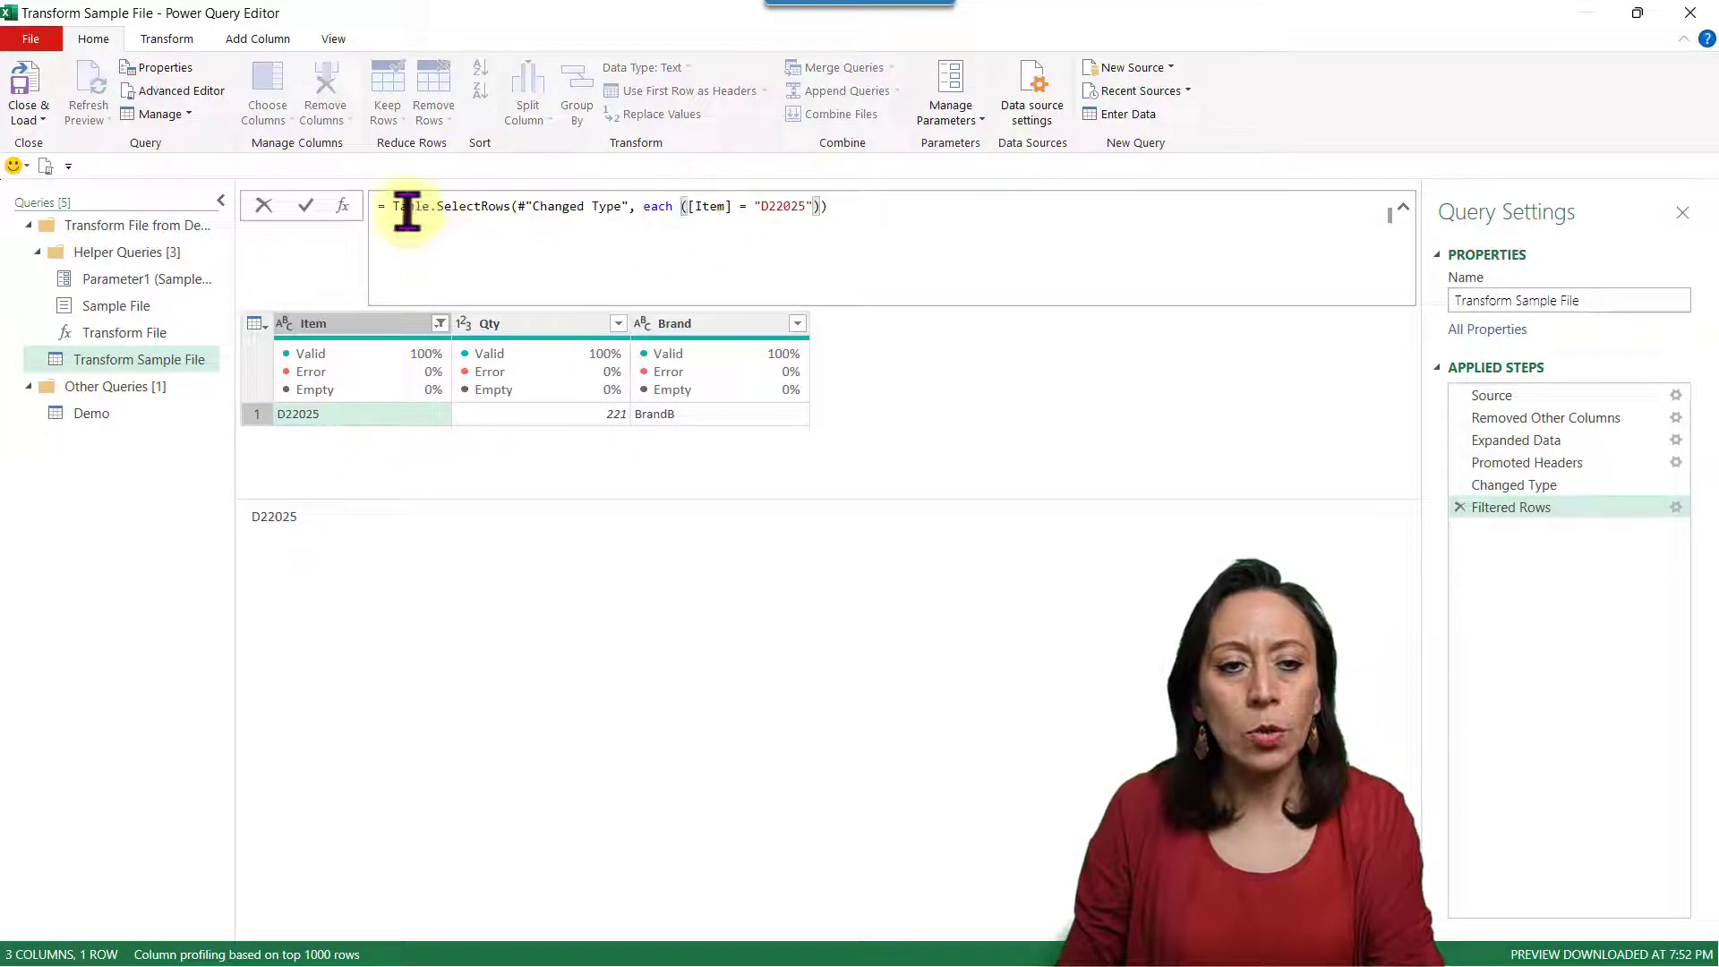
left_click_drag(396, 205, 522, 215)
key("shift+End")
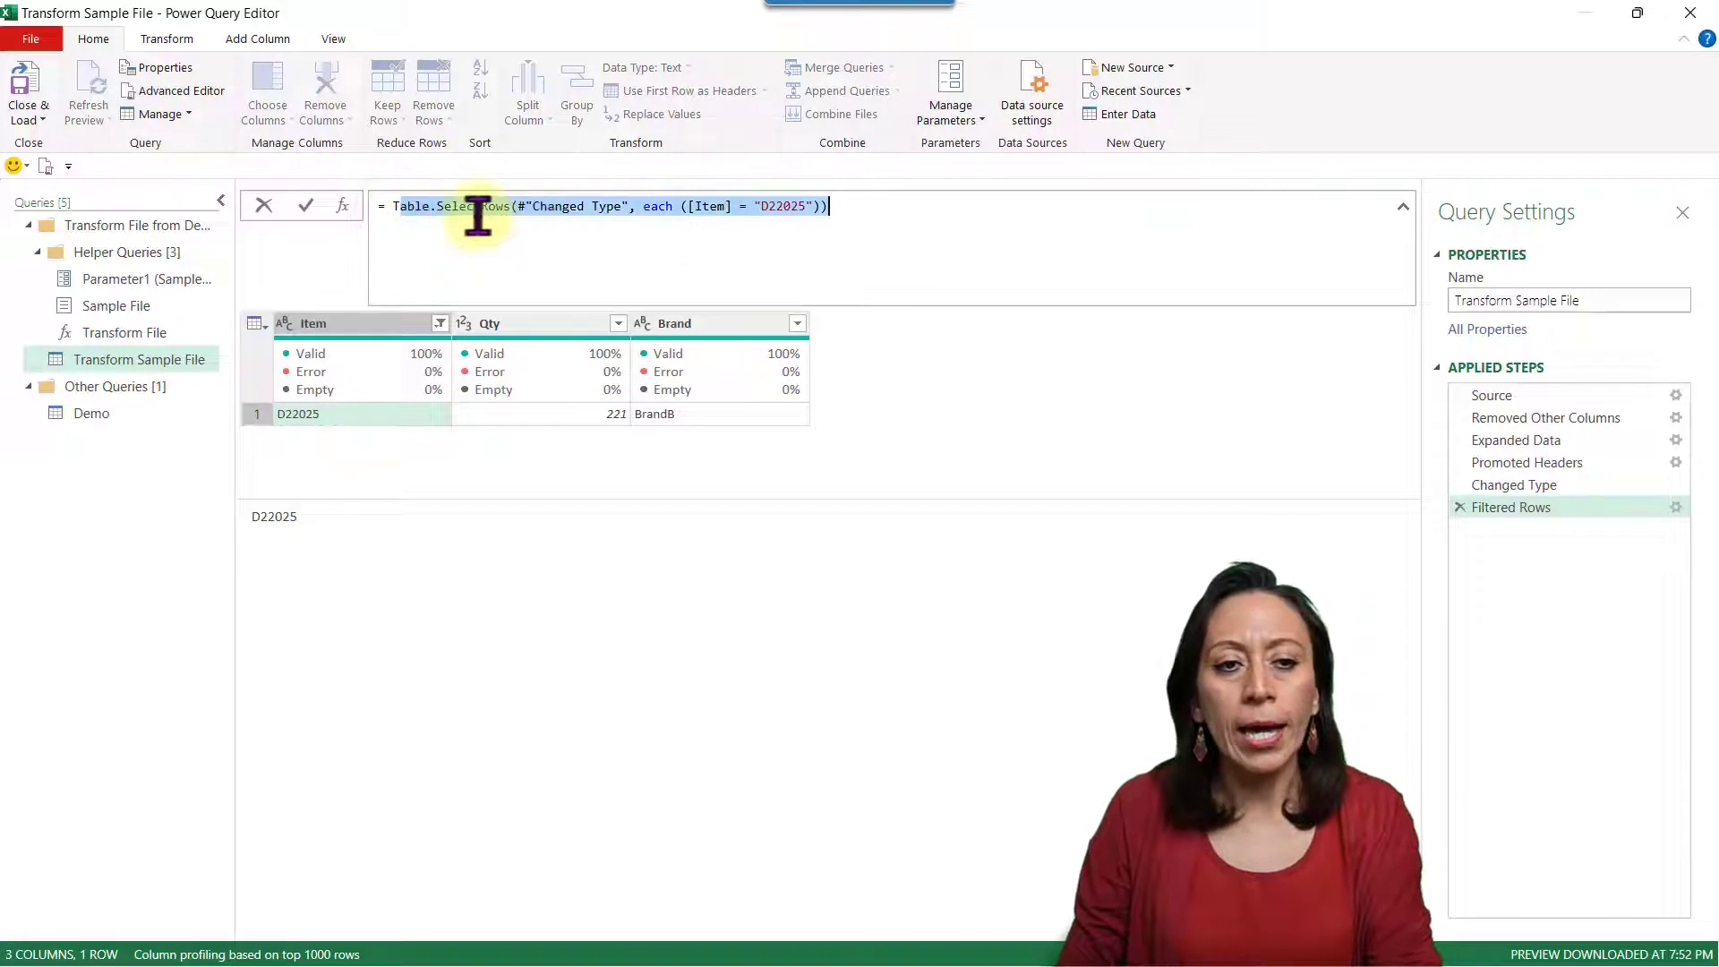
left_click(477, 217)
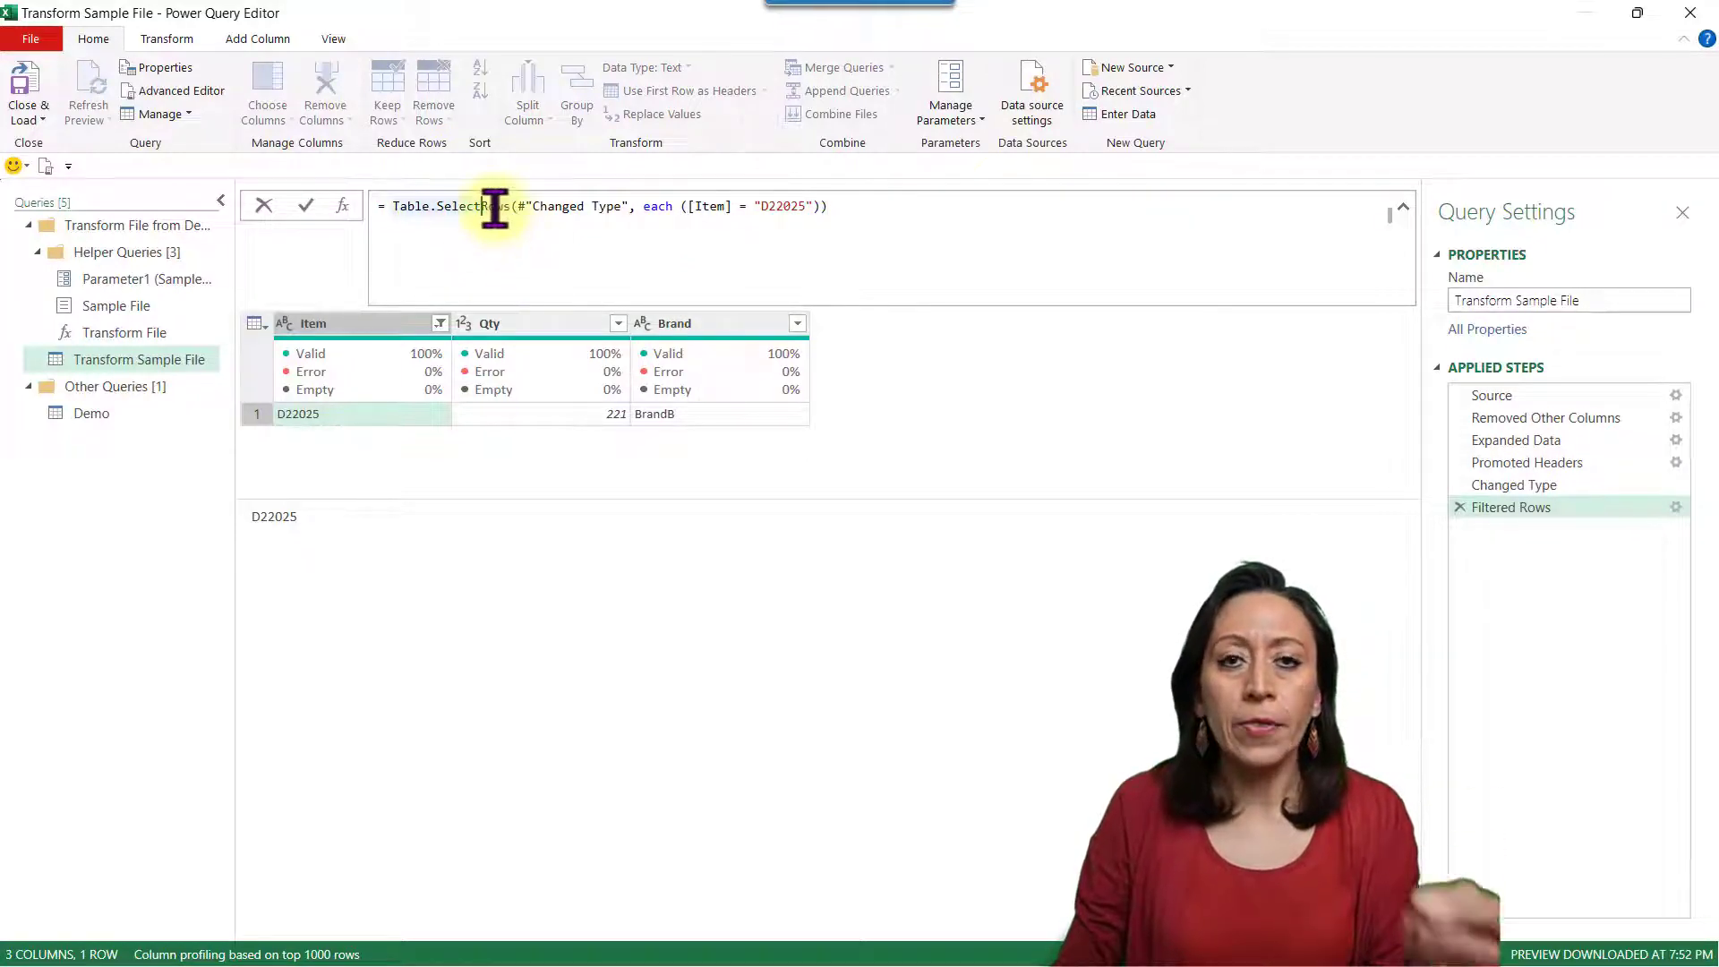
left_click(524, 205)
left_click(595, 205)
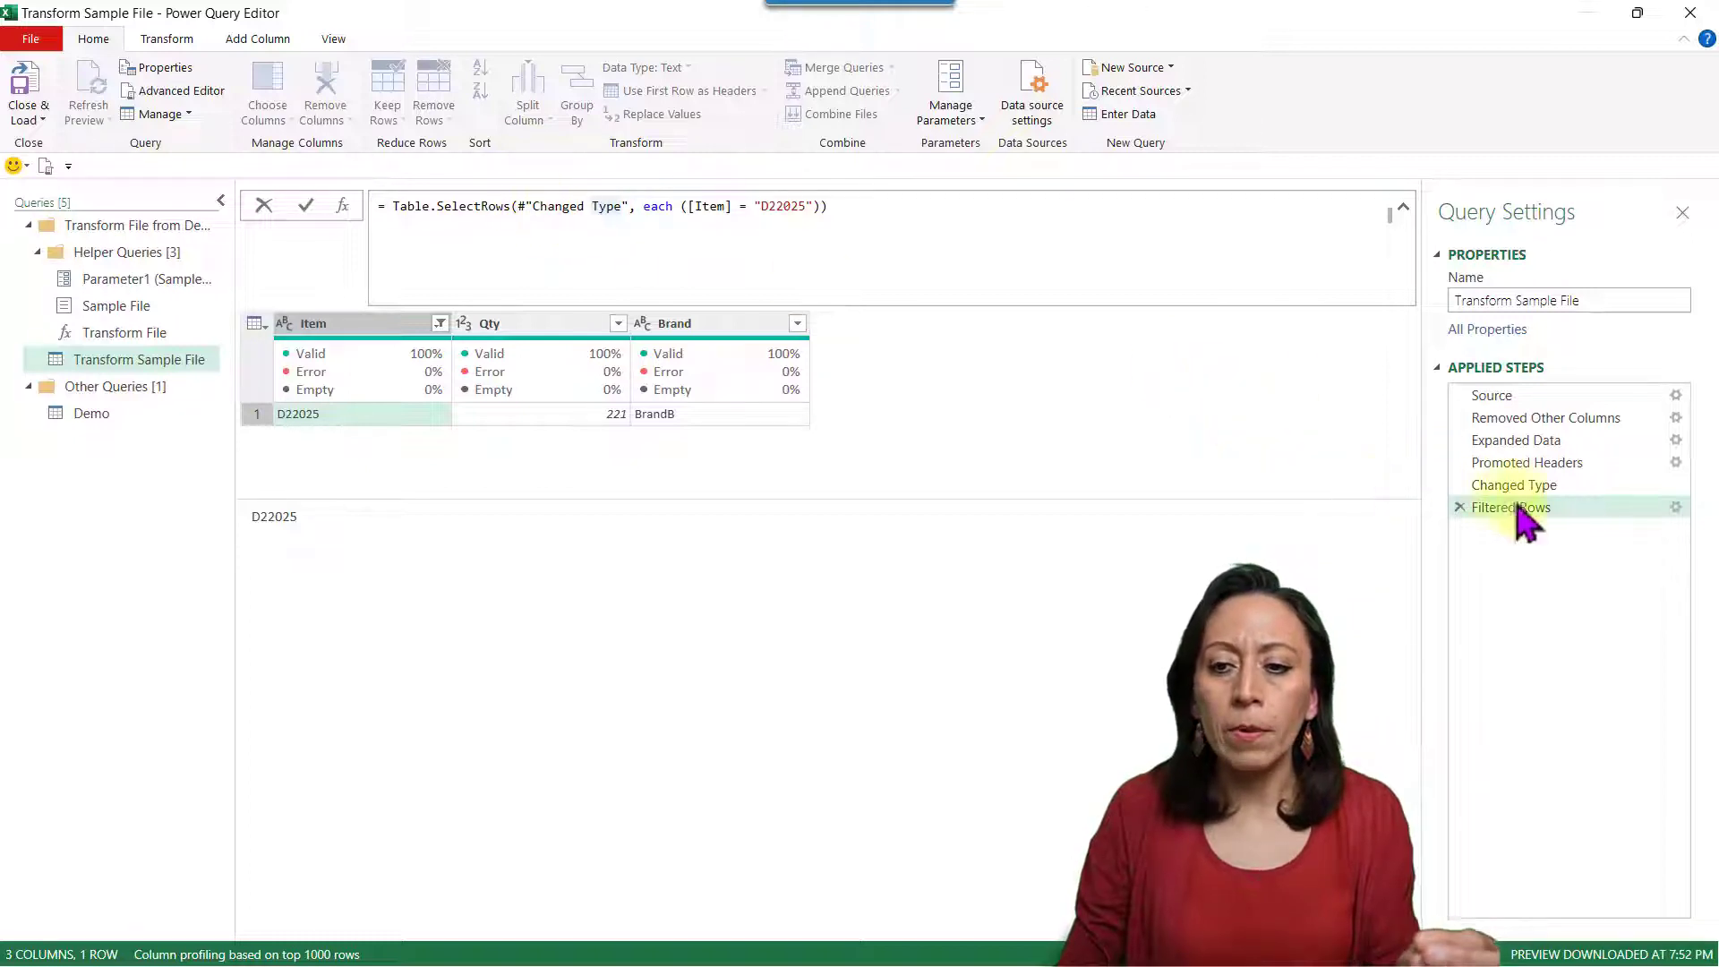
- Compare the Changed Type step's table with Filtered Rows and review the Item condition in the filter formula
left_click(1528, 485)
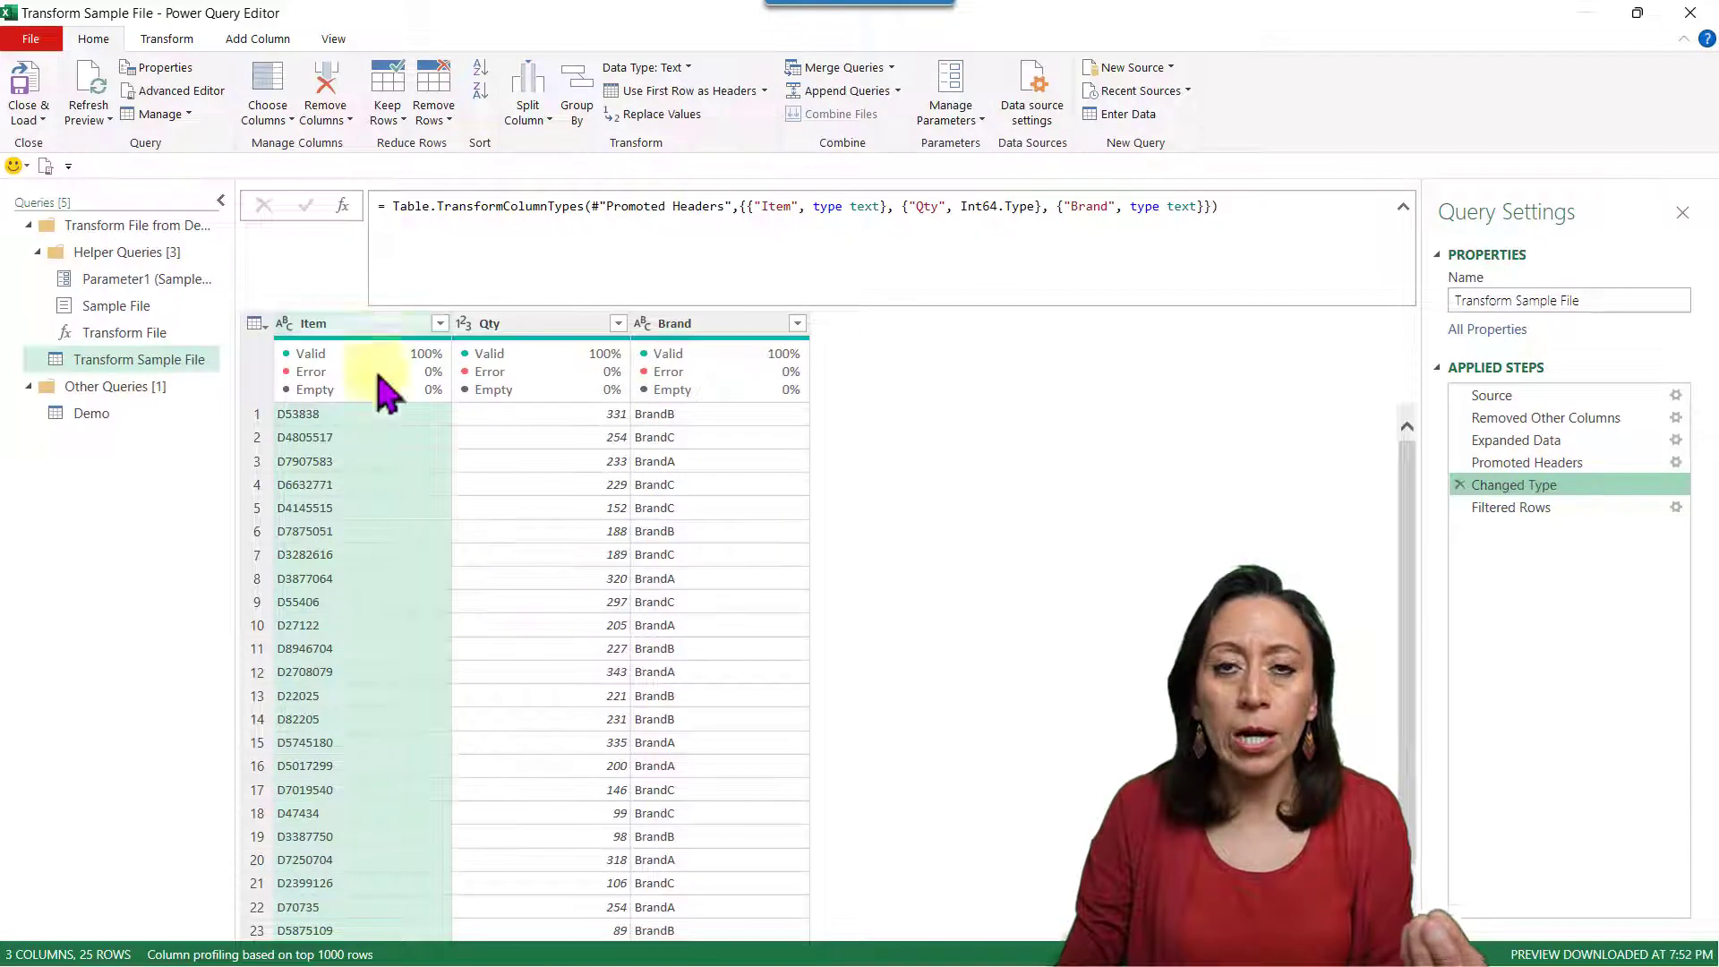
left_click(1534, 511)
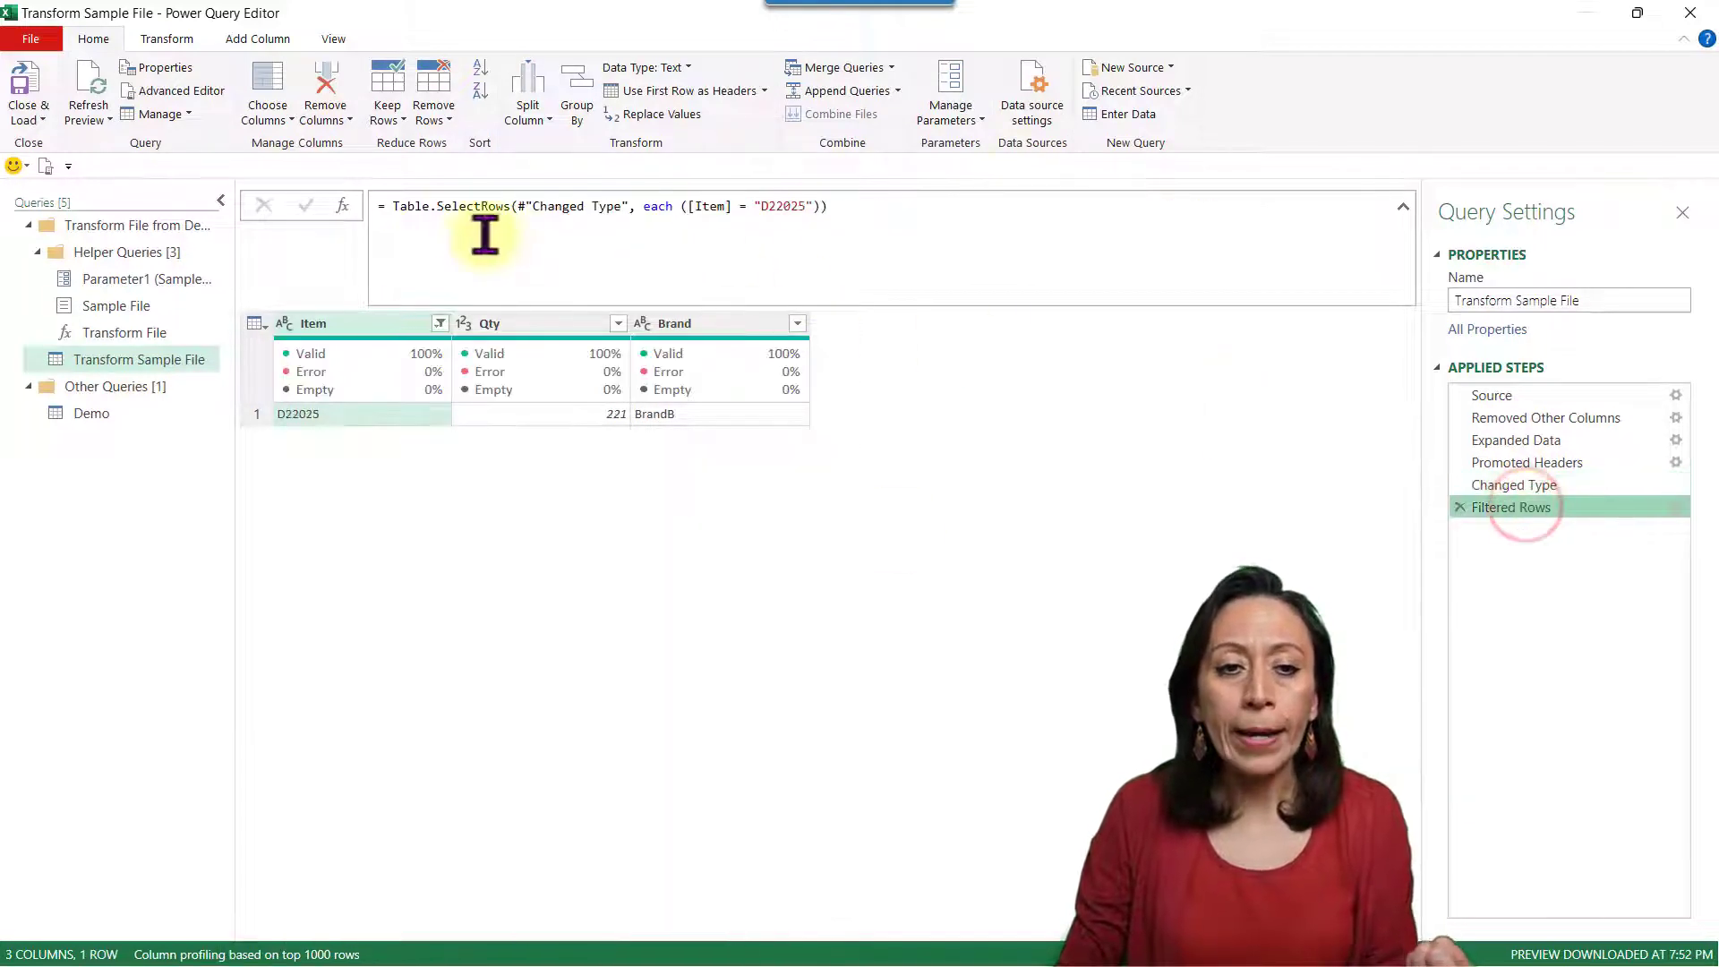
left_click_drag(415, 205, 511, 205)
left_click(660, 211)
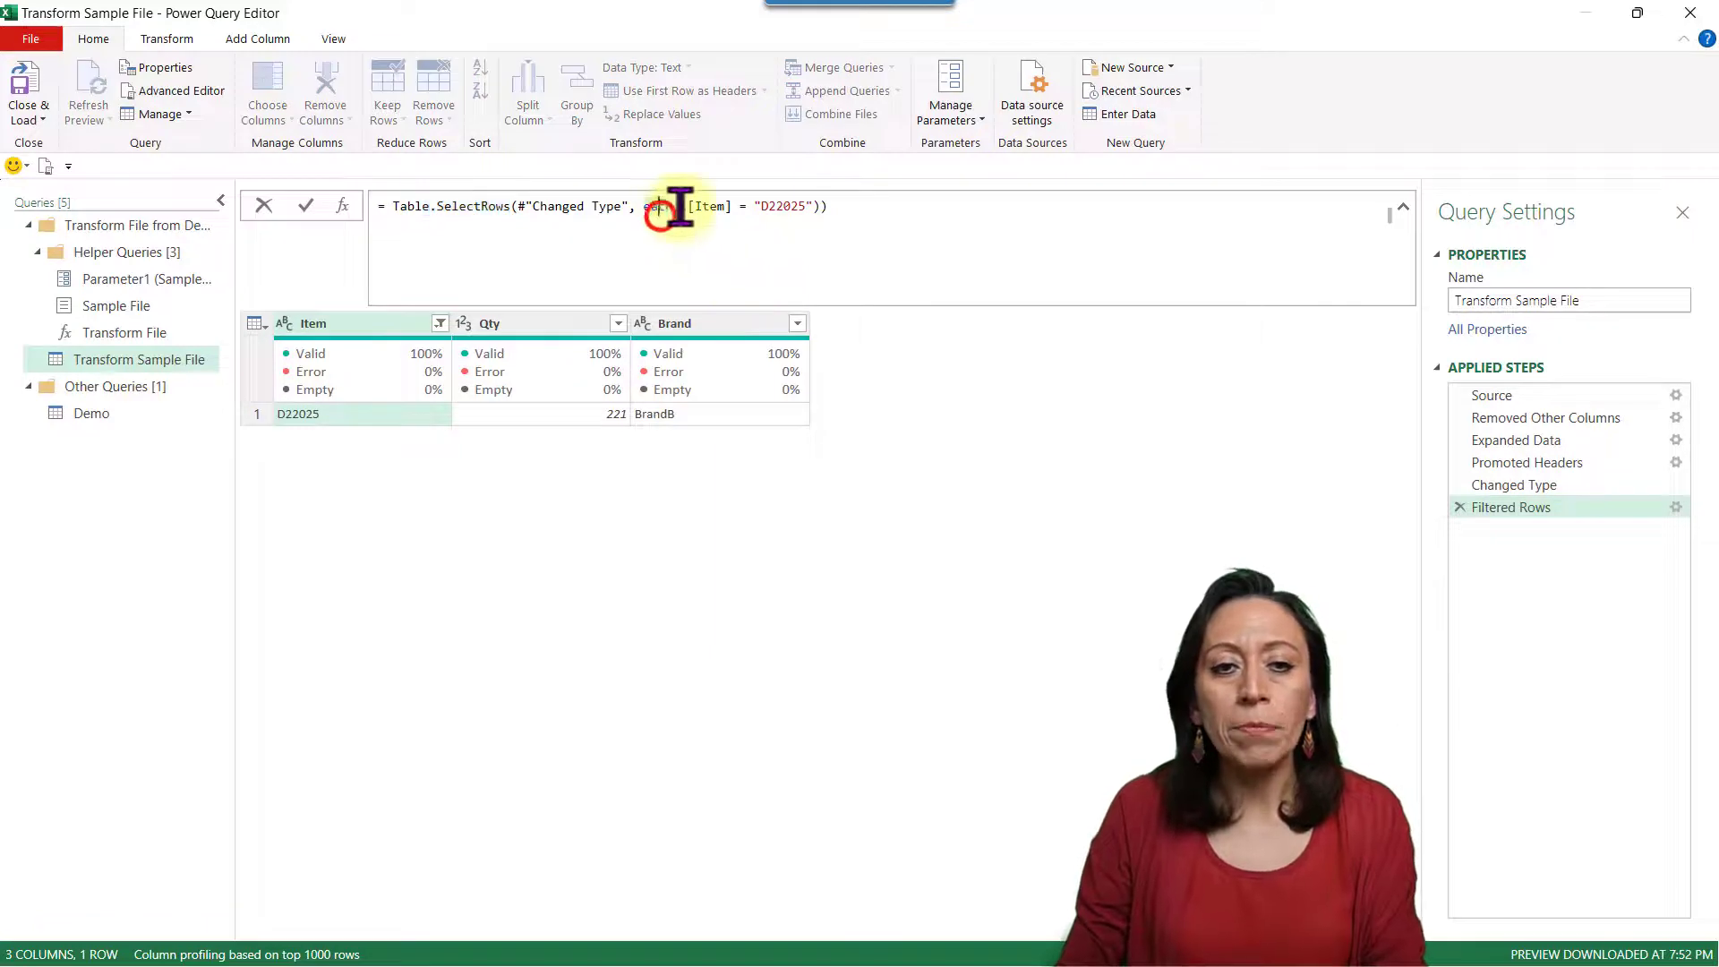
left_click_drag(685, 206, 725, 212)
left_click(768, 208)
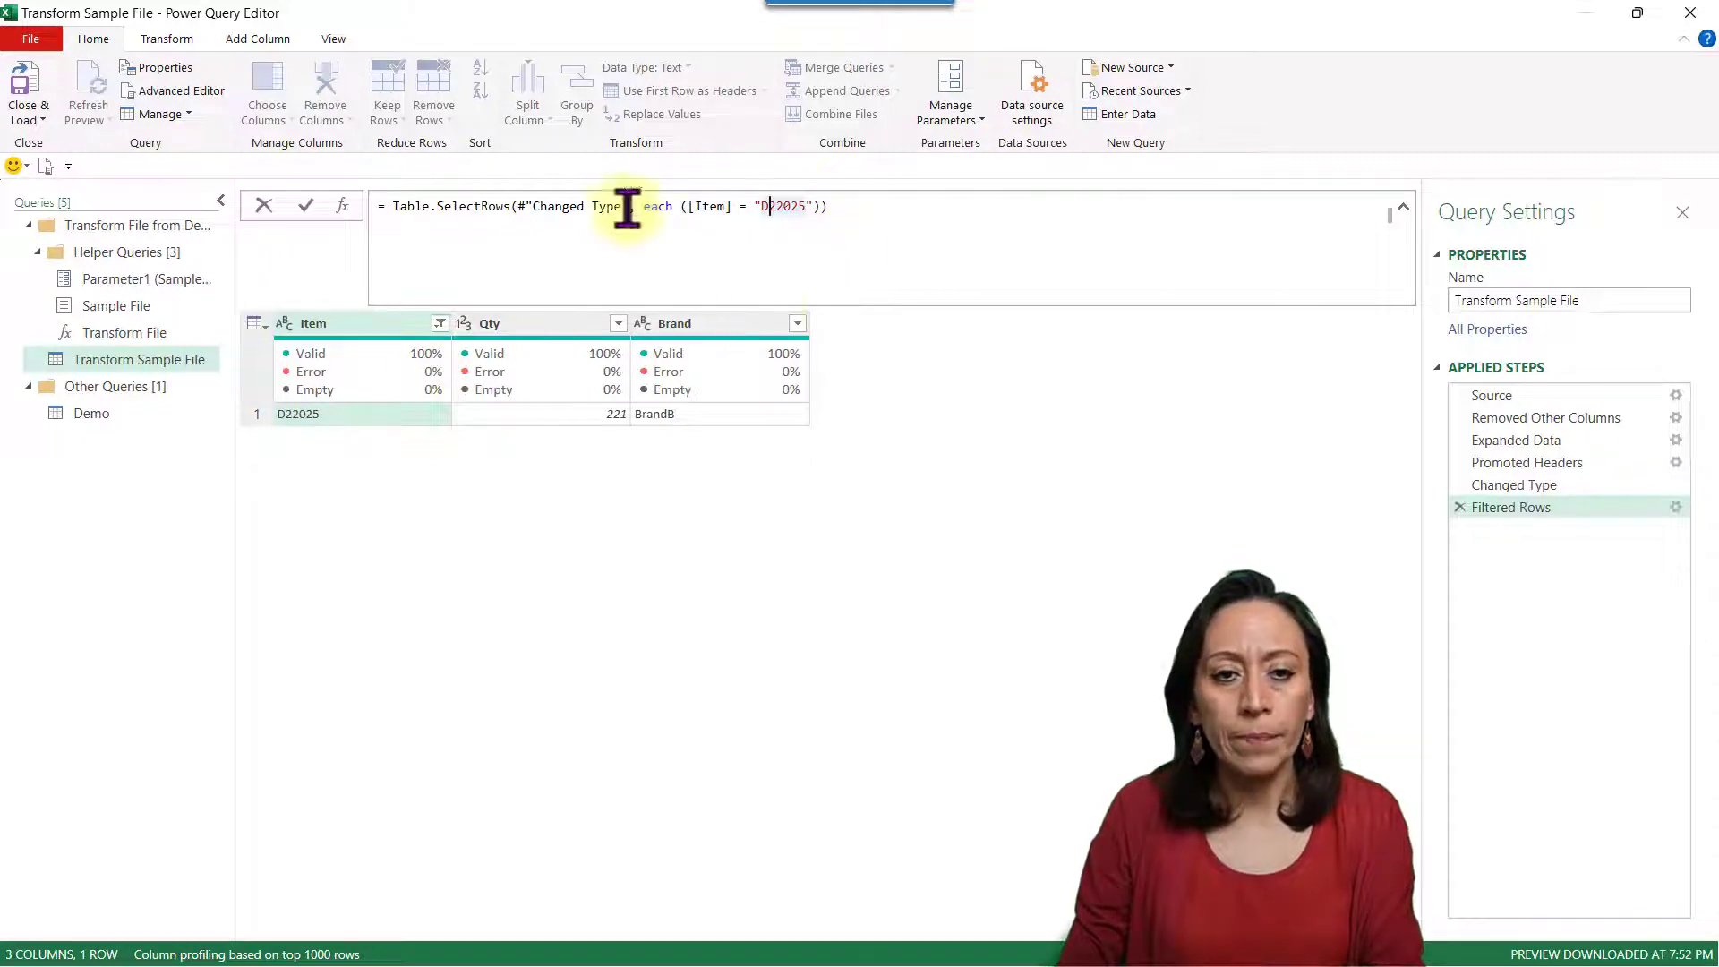
- Change the condition in the Filtered Rows formula to Text.Length([Item]) = 6 and apply it
left_click(683, 206)
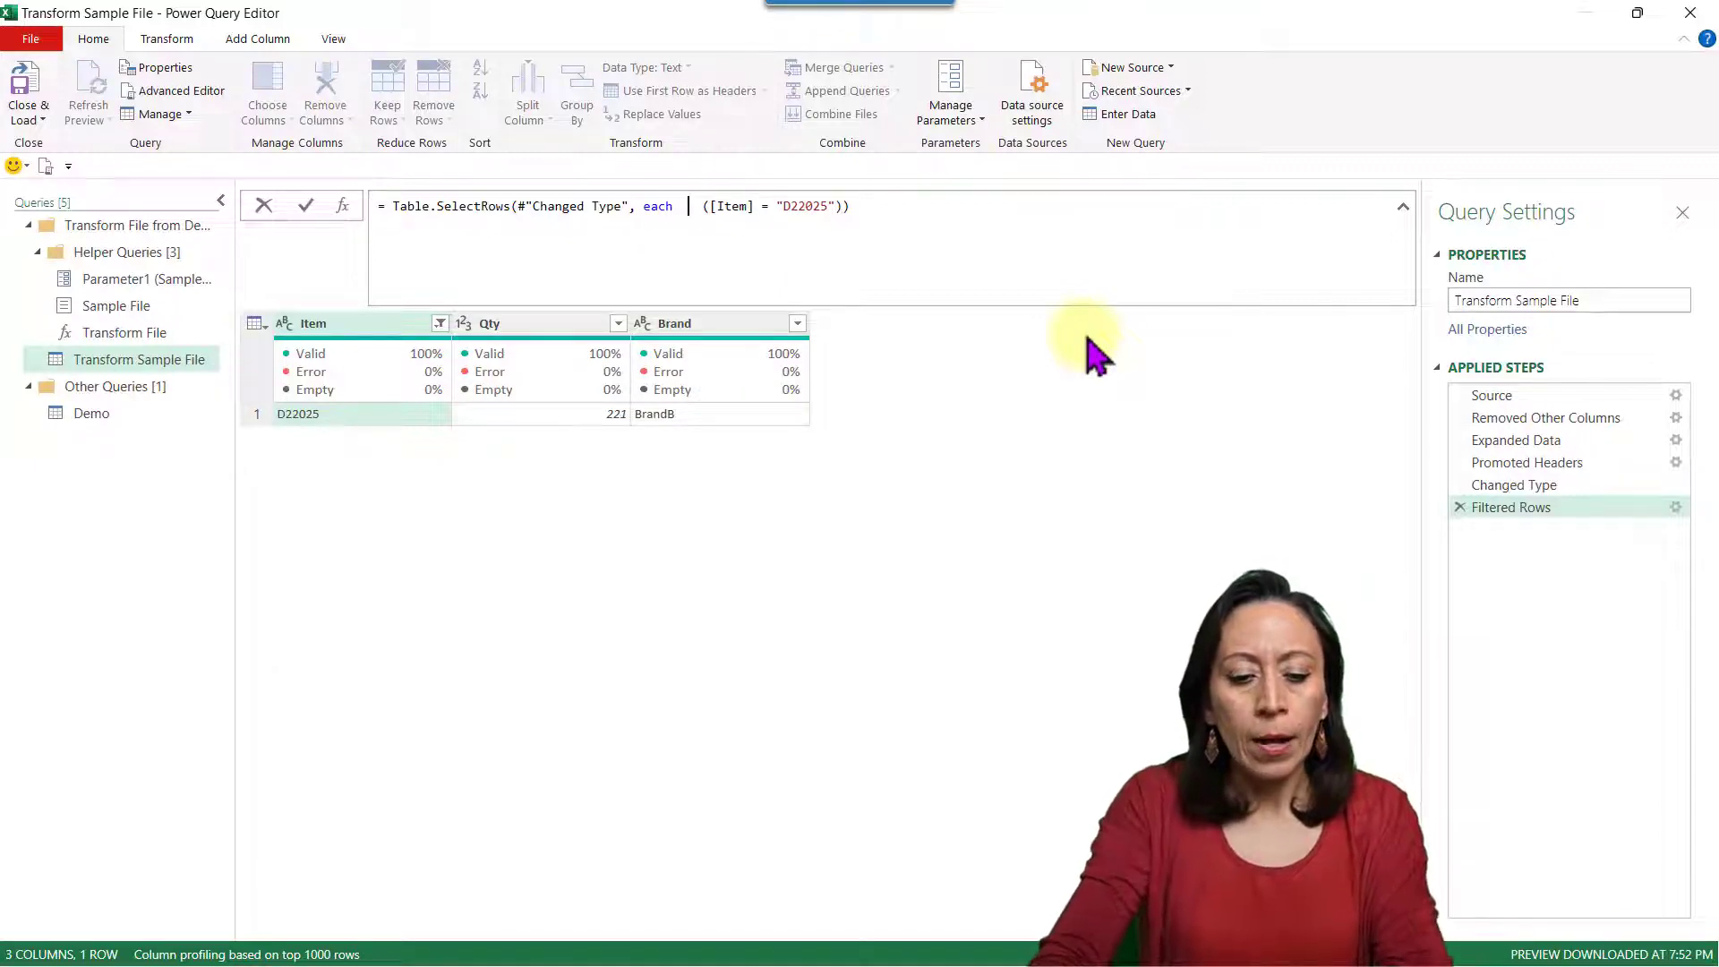
type("T")
type("ext")
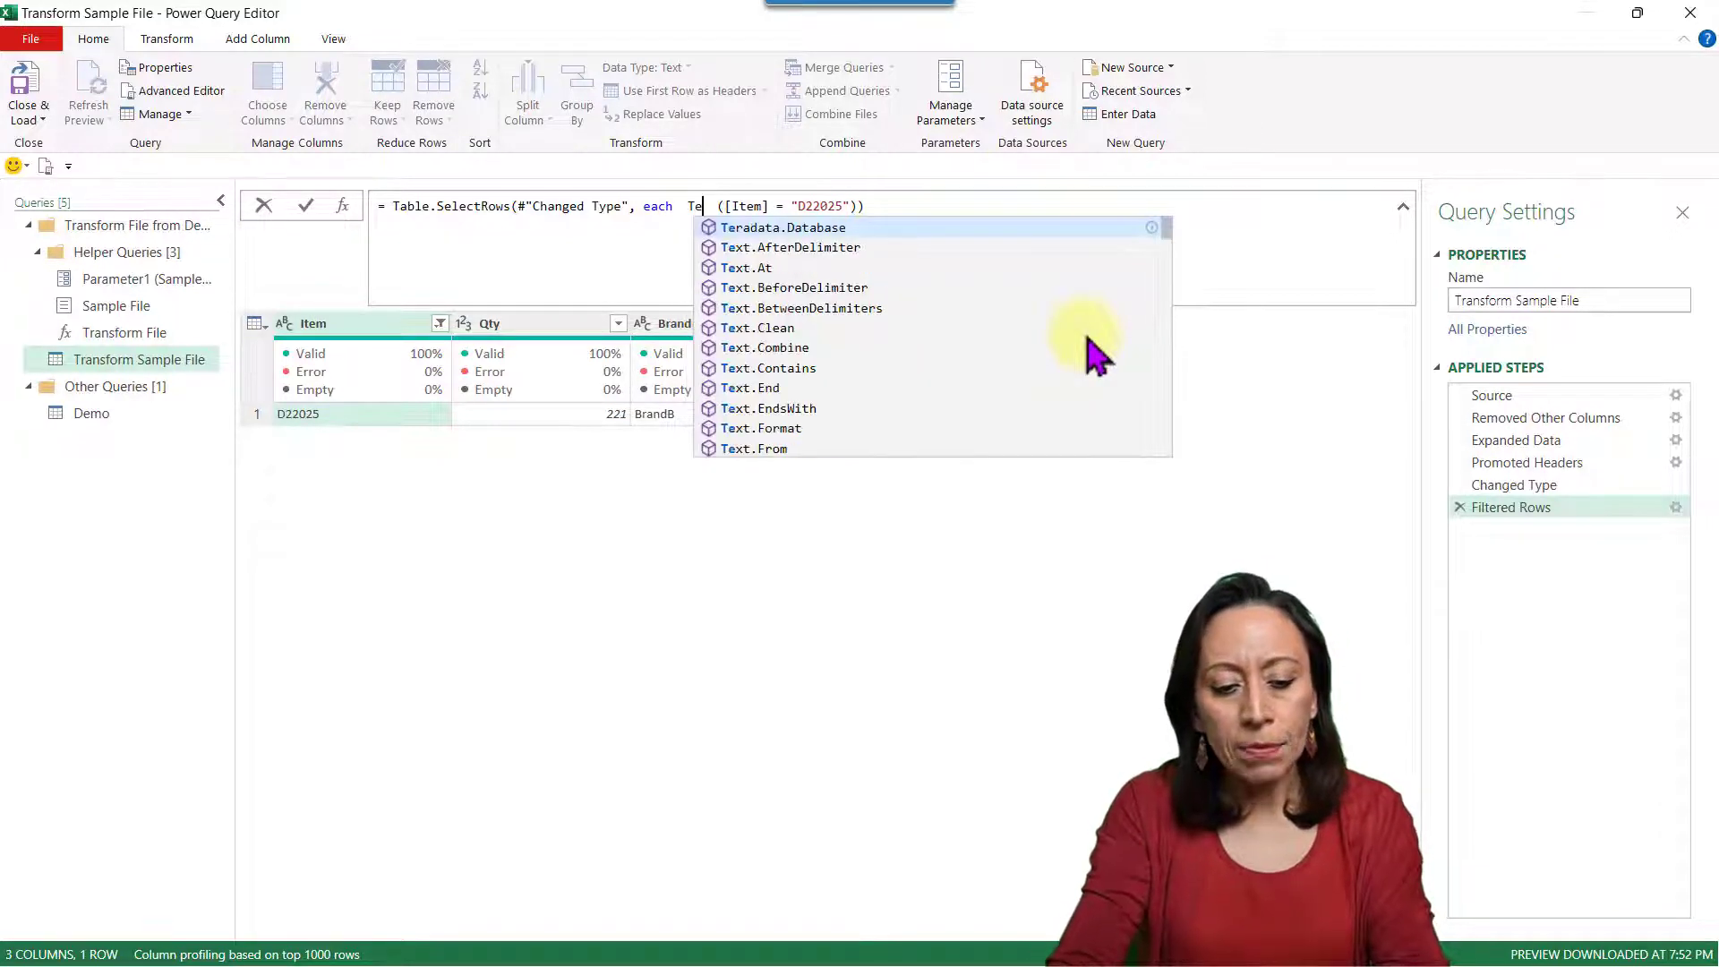
type(".Lengt")
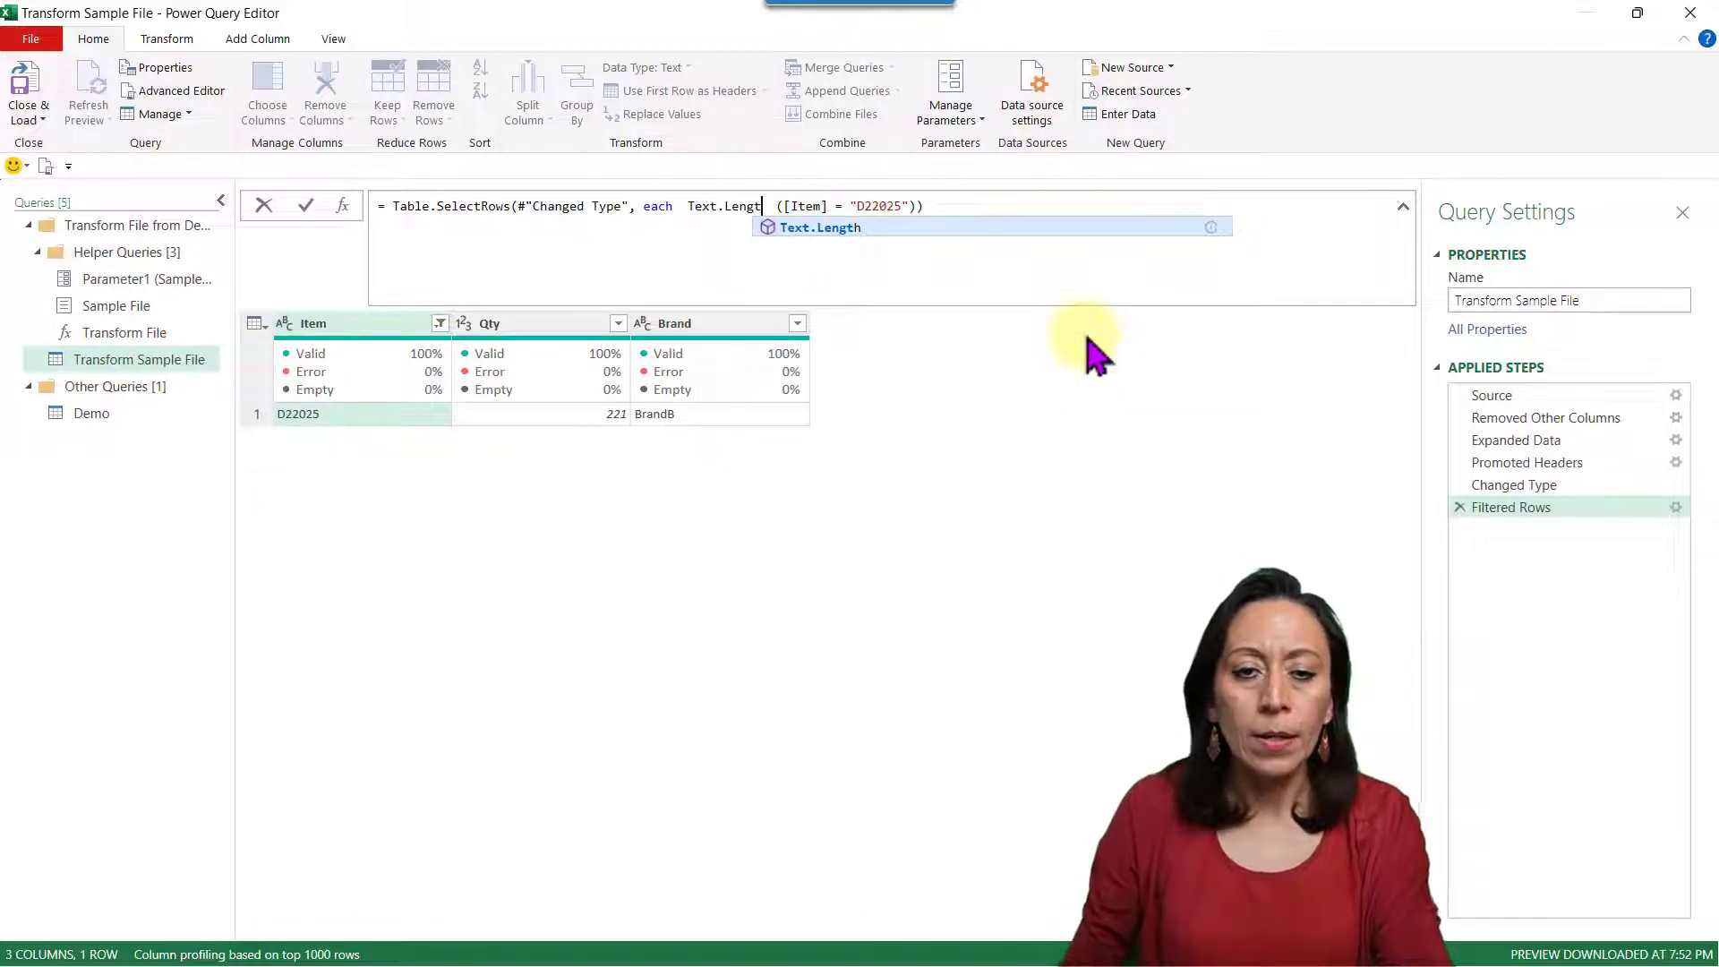
left_click(832, 227)
left_click(832, 208)
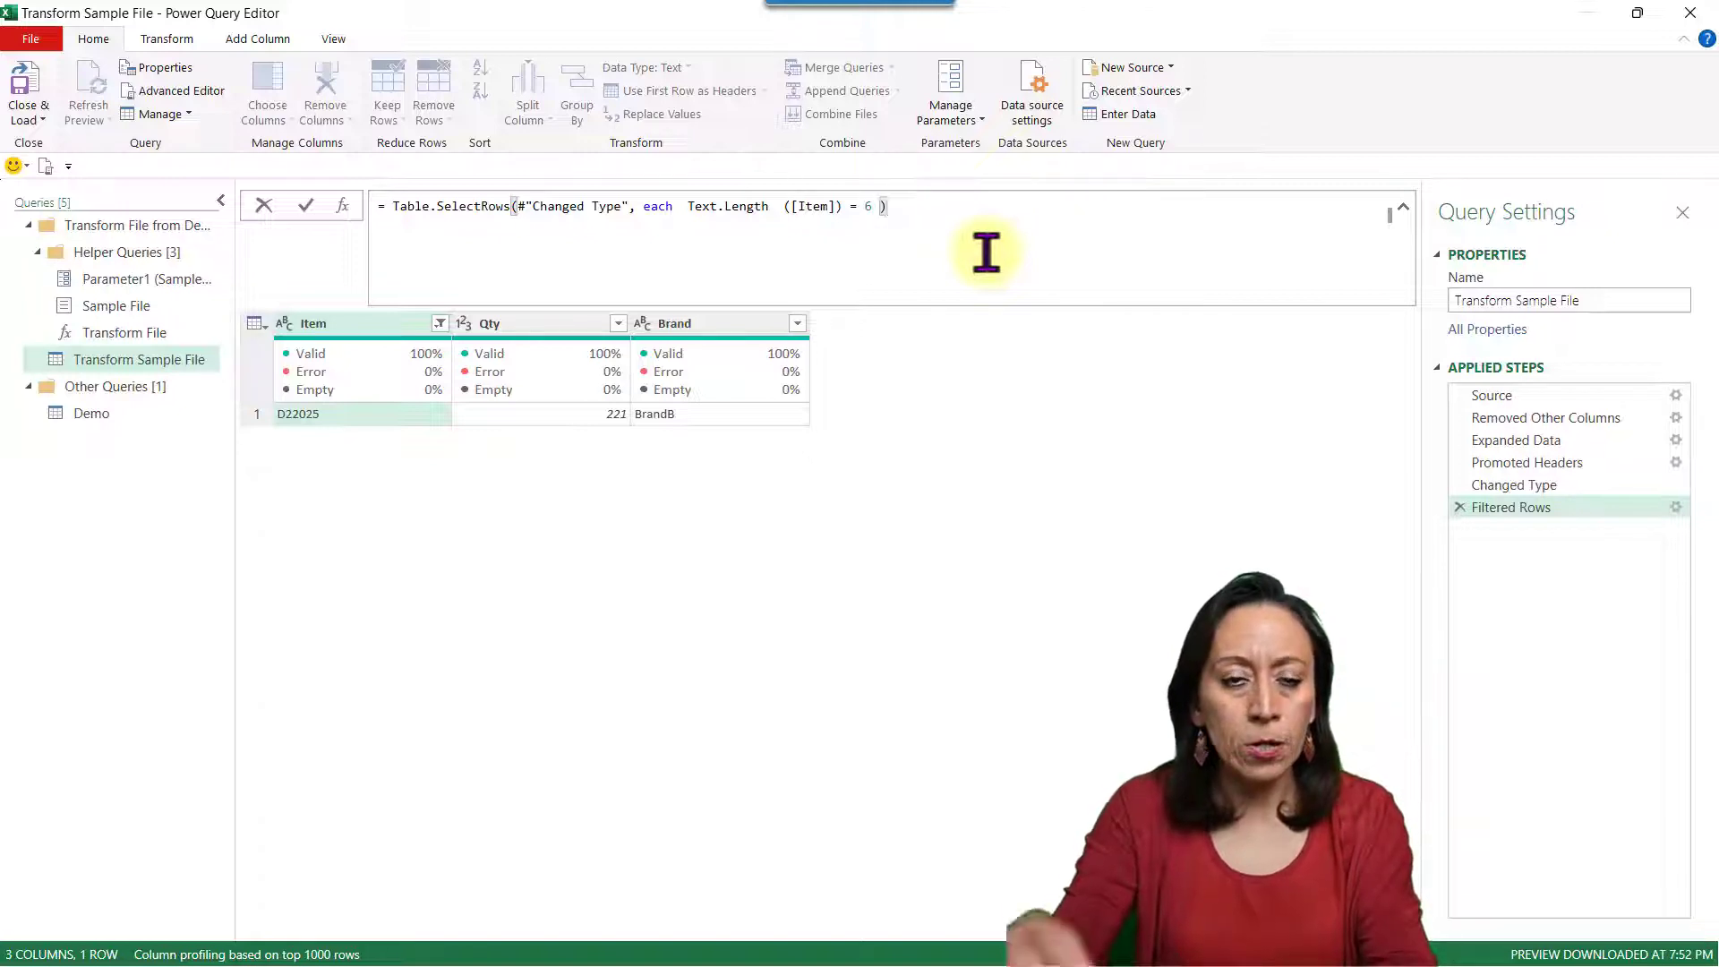
key("Return")
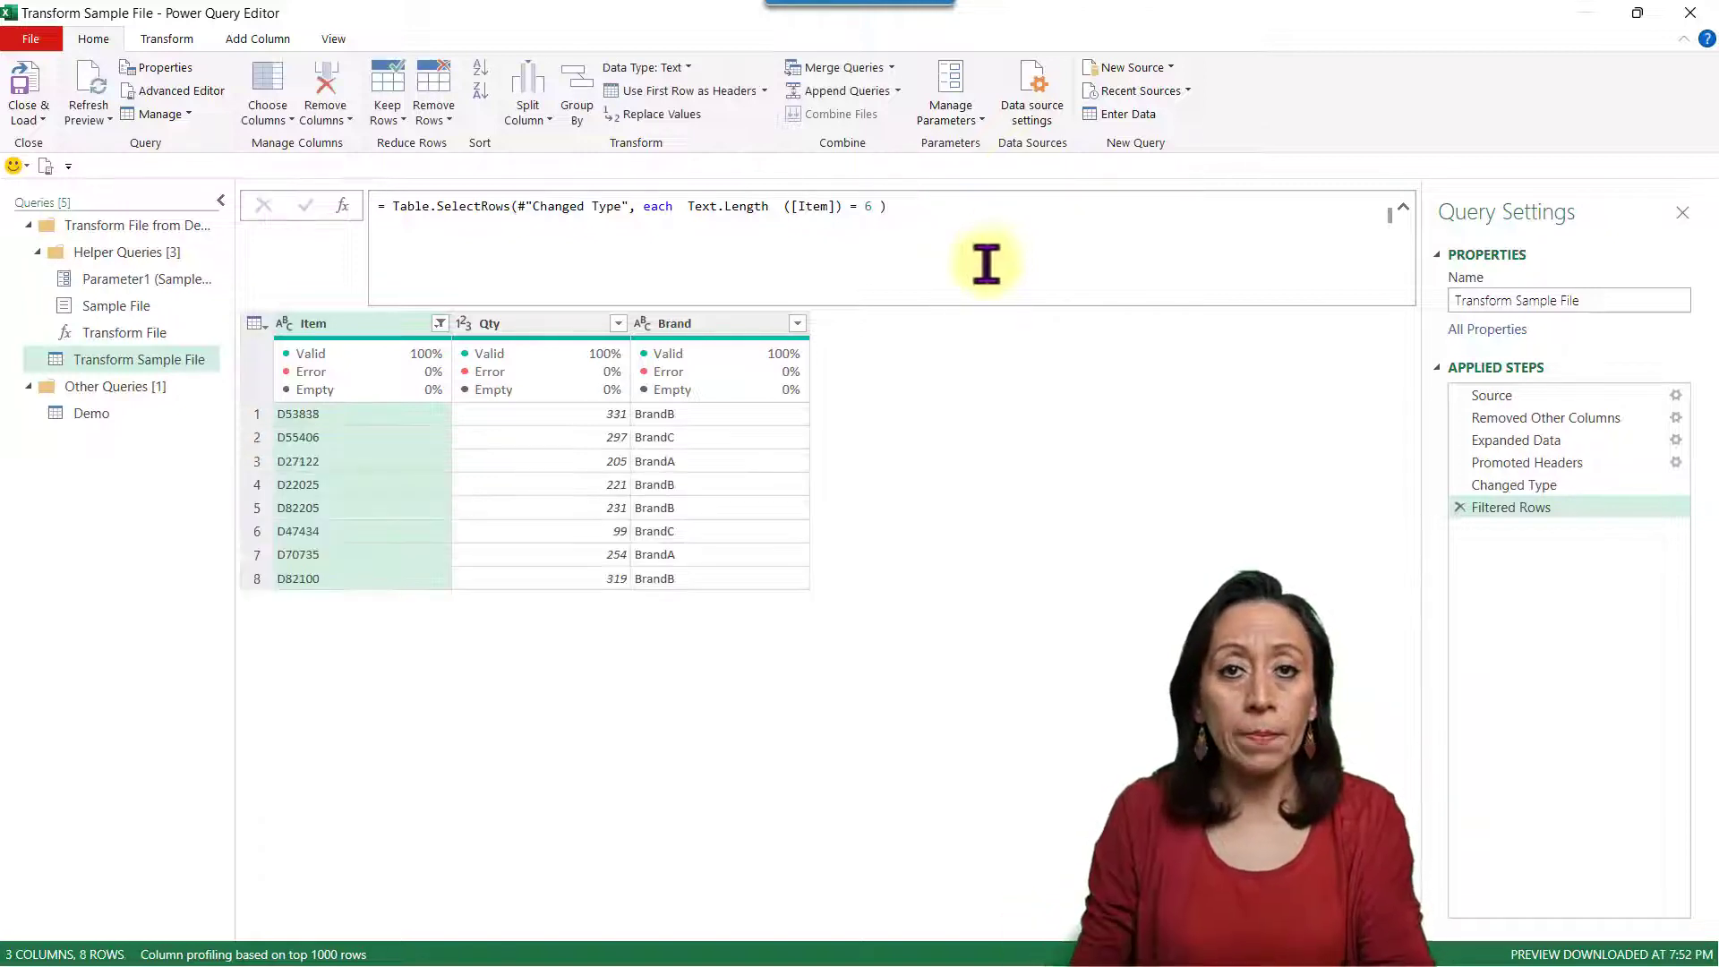
- Examine the length of the filtered Item codes and the Qty values in the first rows
left_click(444, 438)
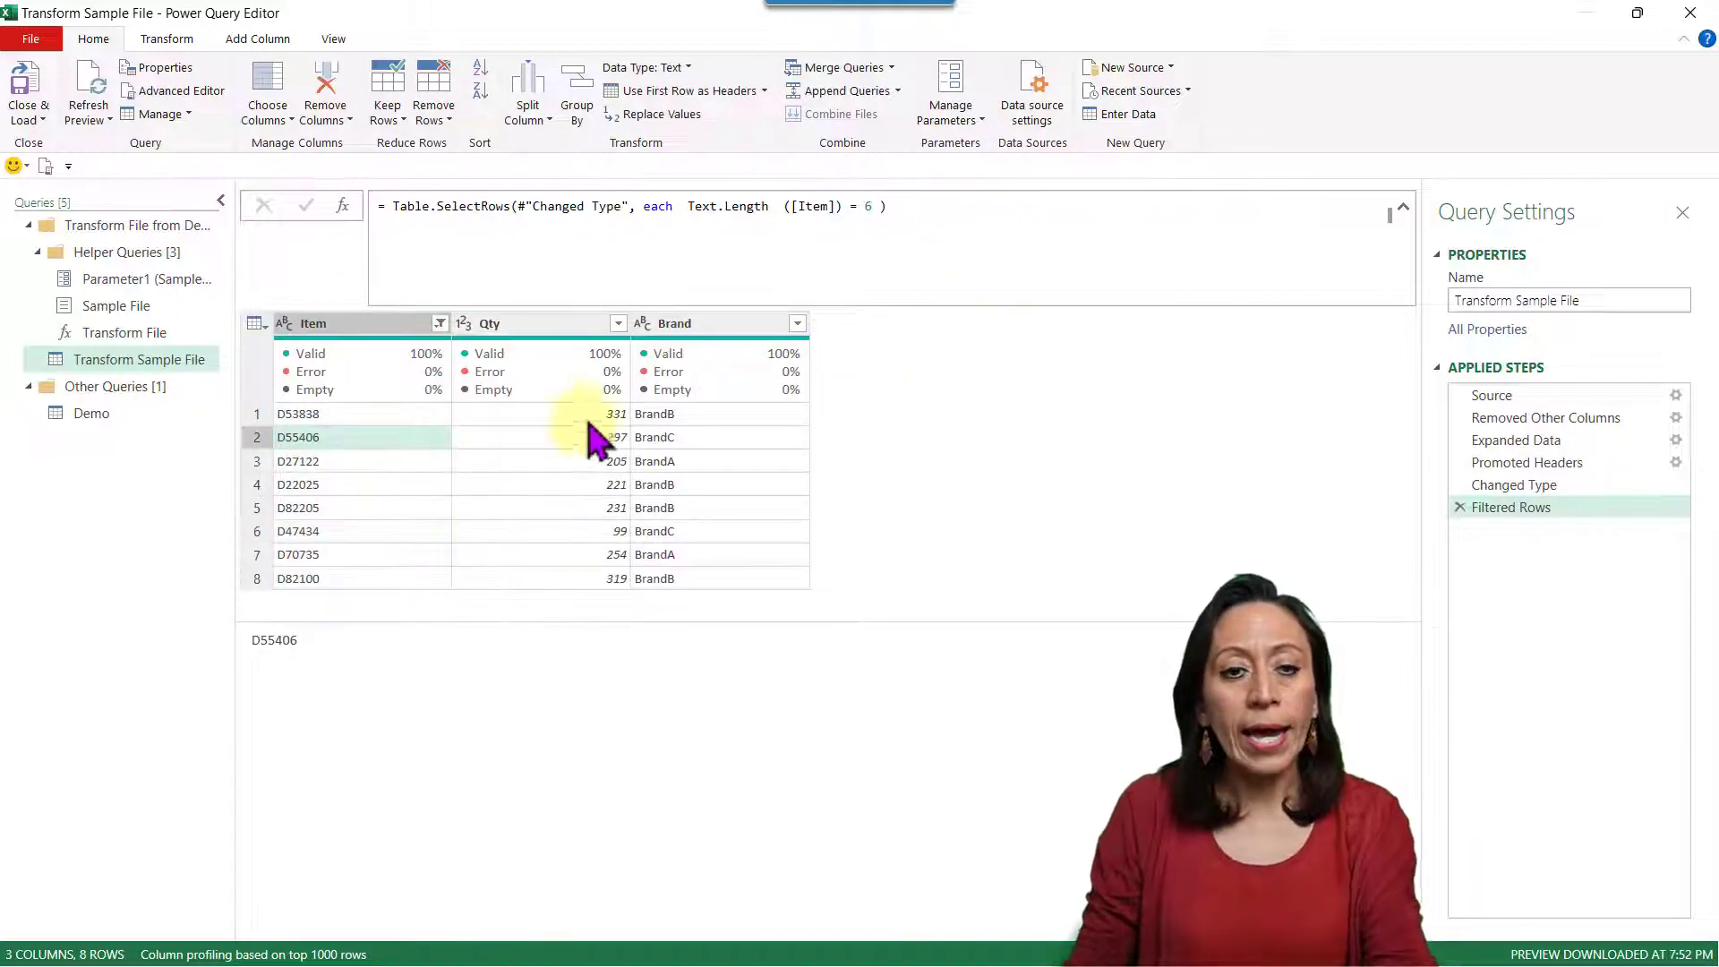
mouse_move(615, 385)
key("ctrl+shift+plus")
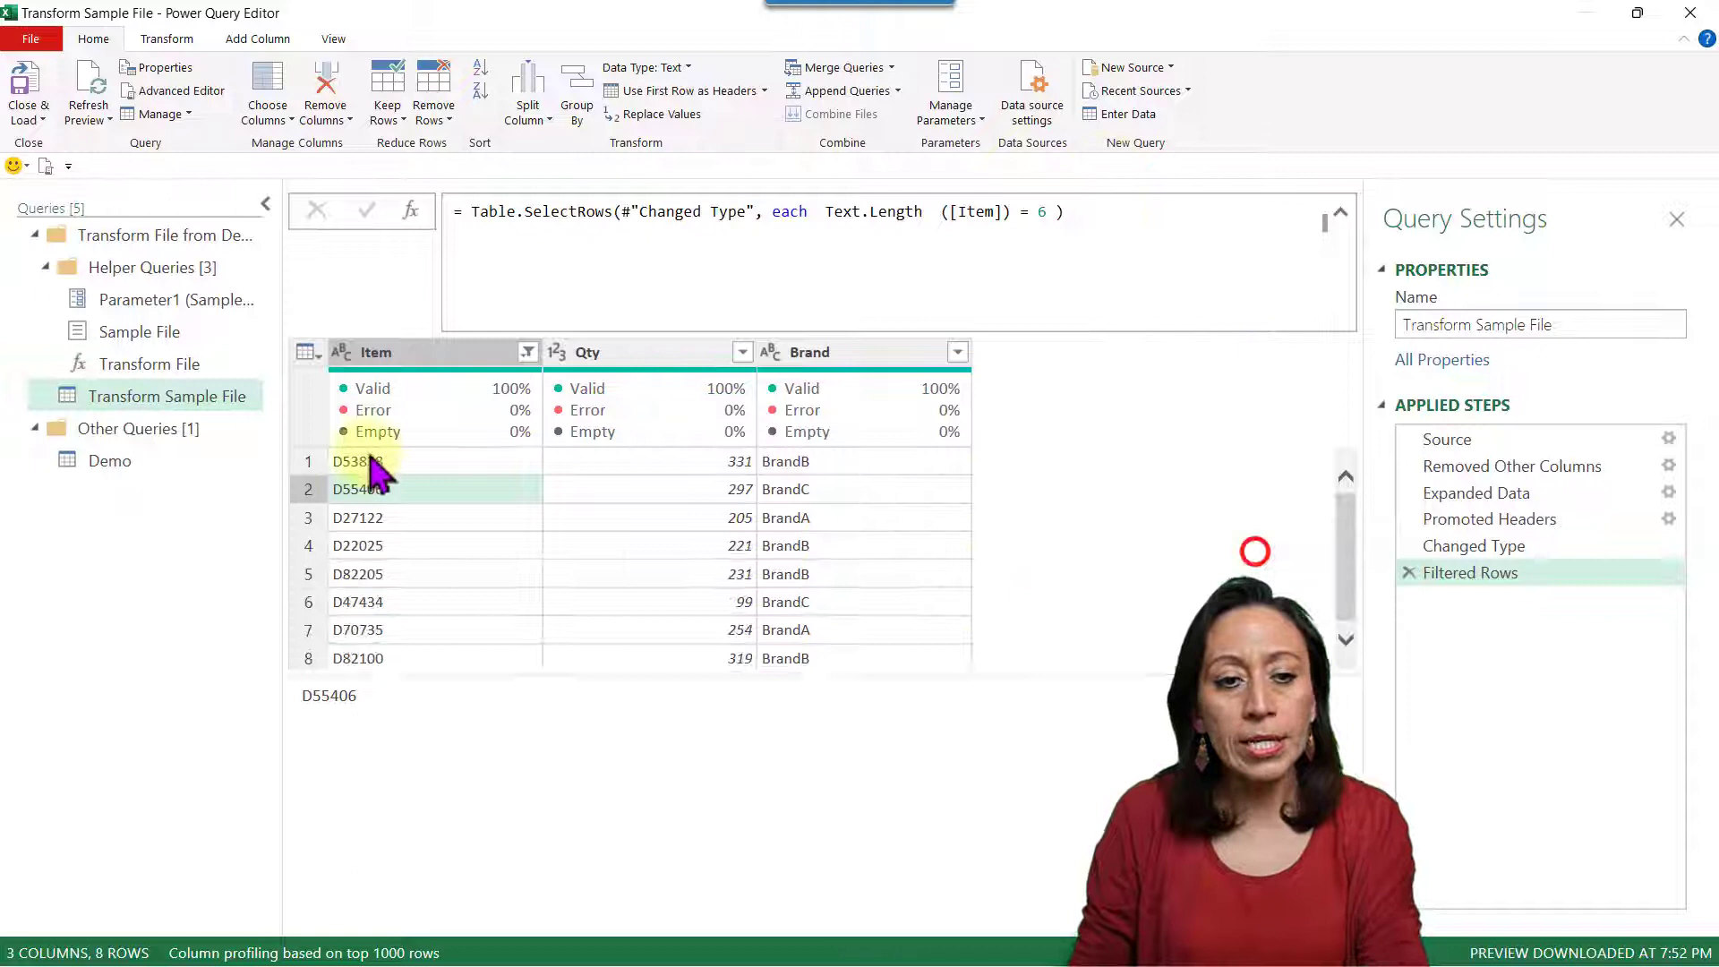
left_click(449, 461)
left_click(461, 489)
left_click(482, 520)
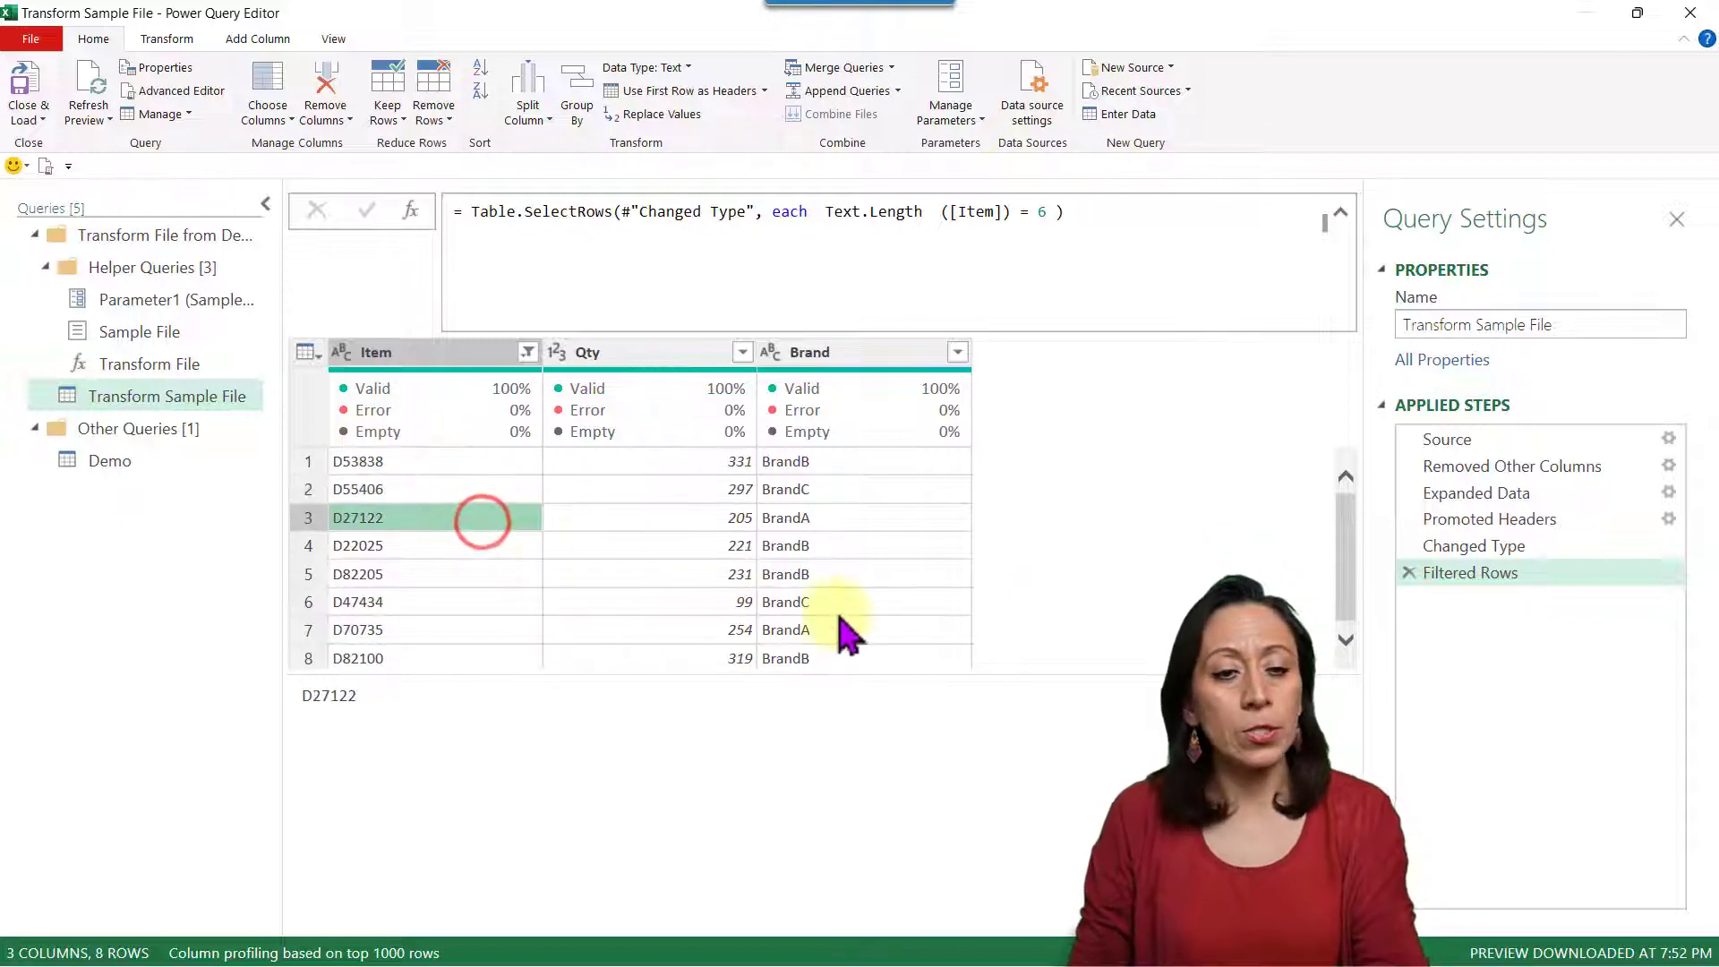
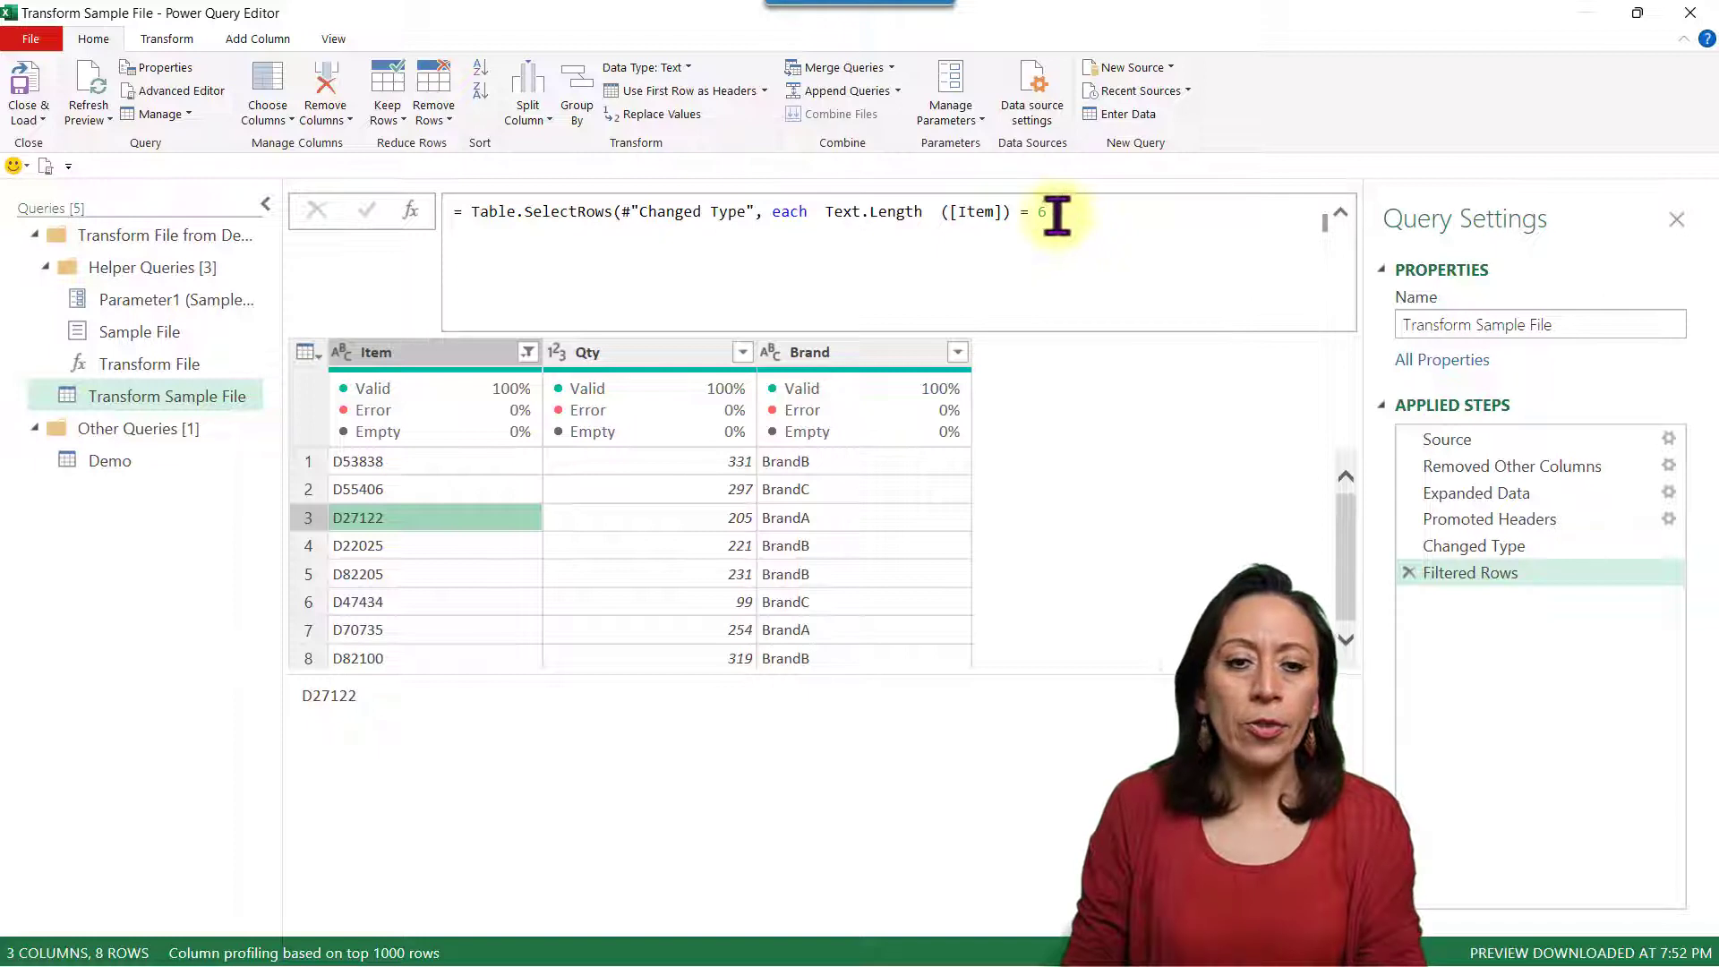
left_click(670, 500)
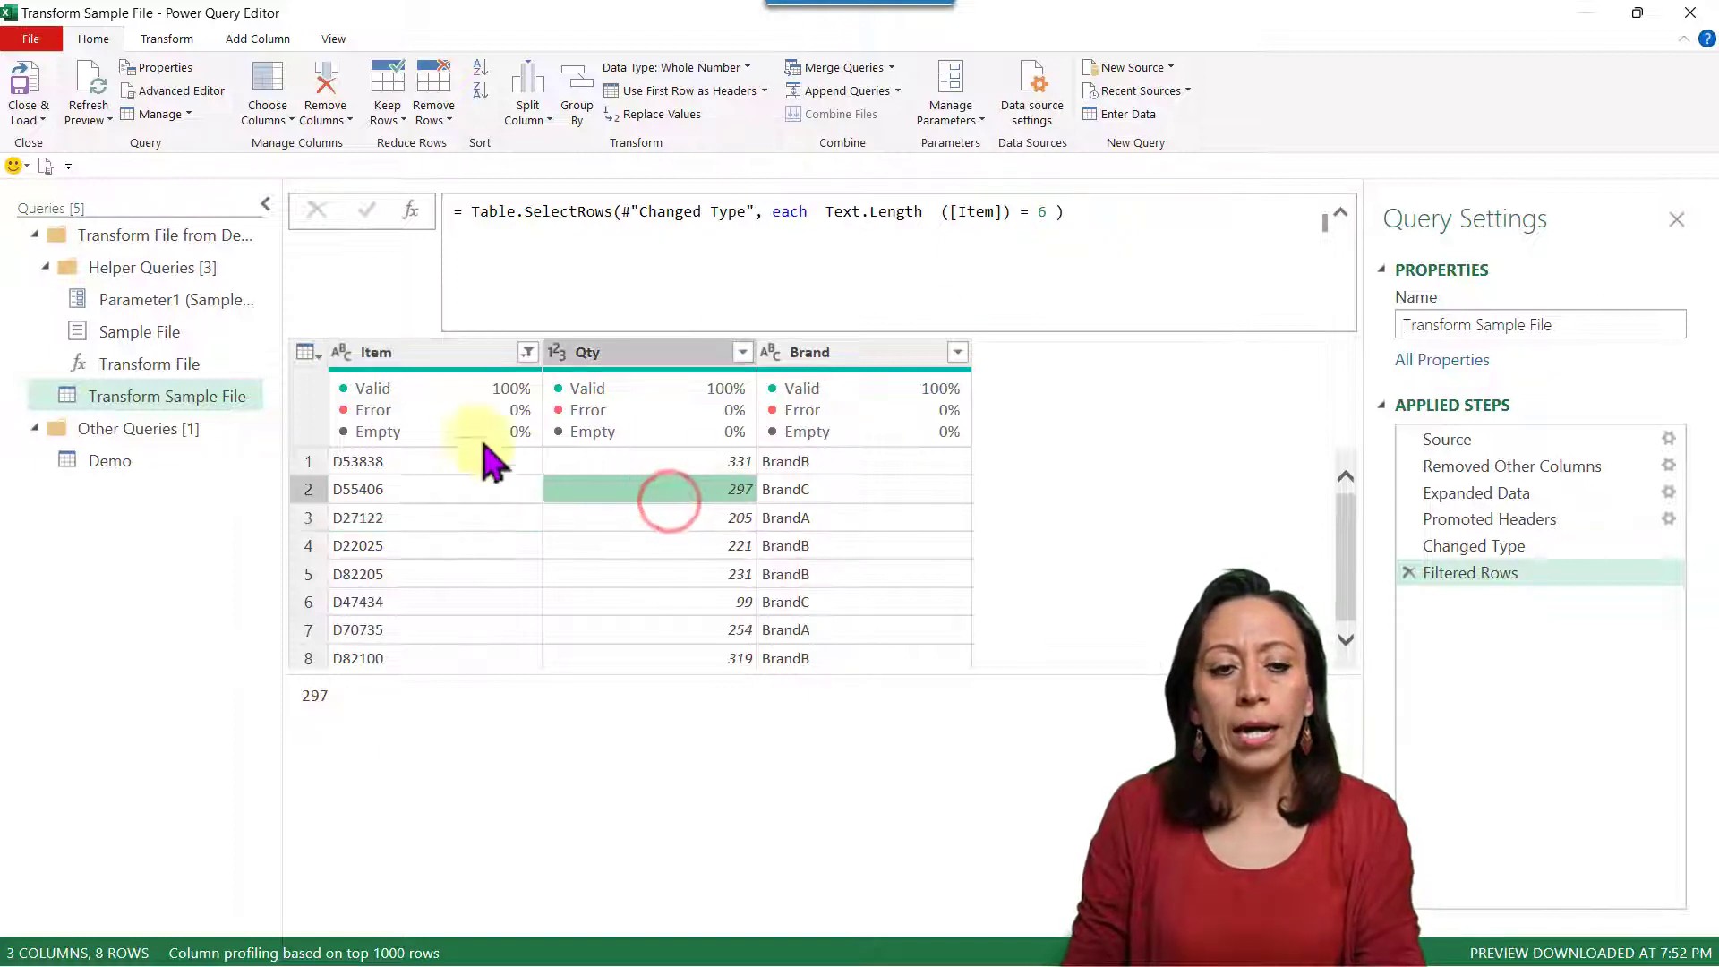
left_click(441, 458)
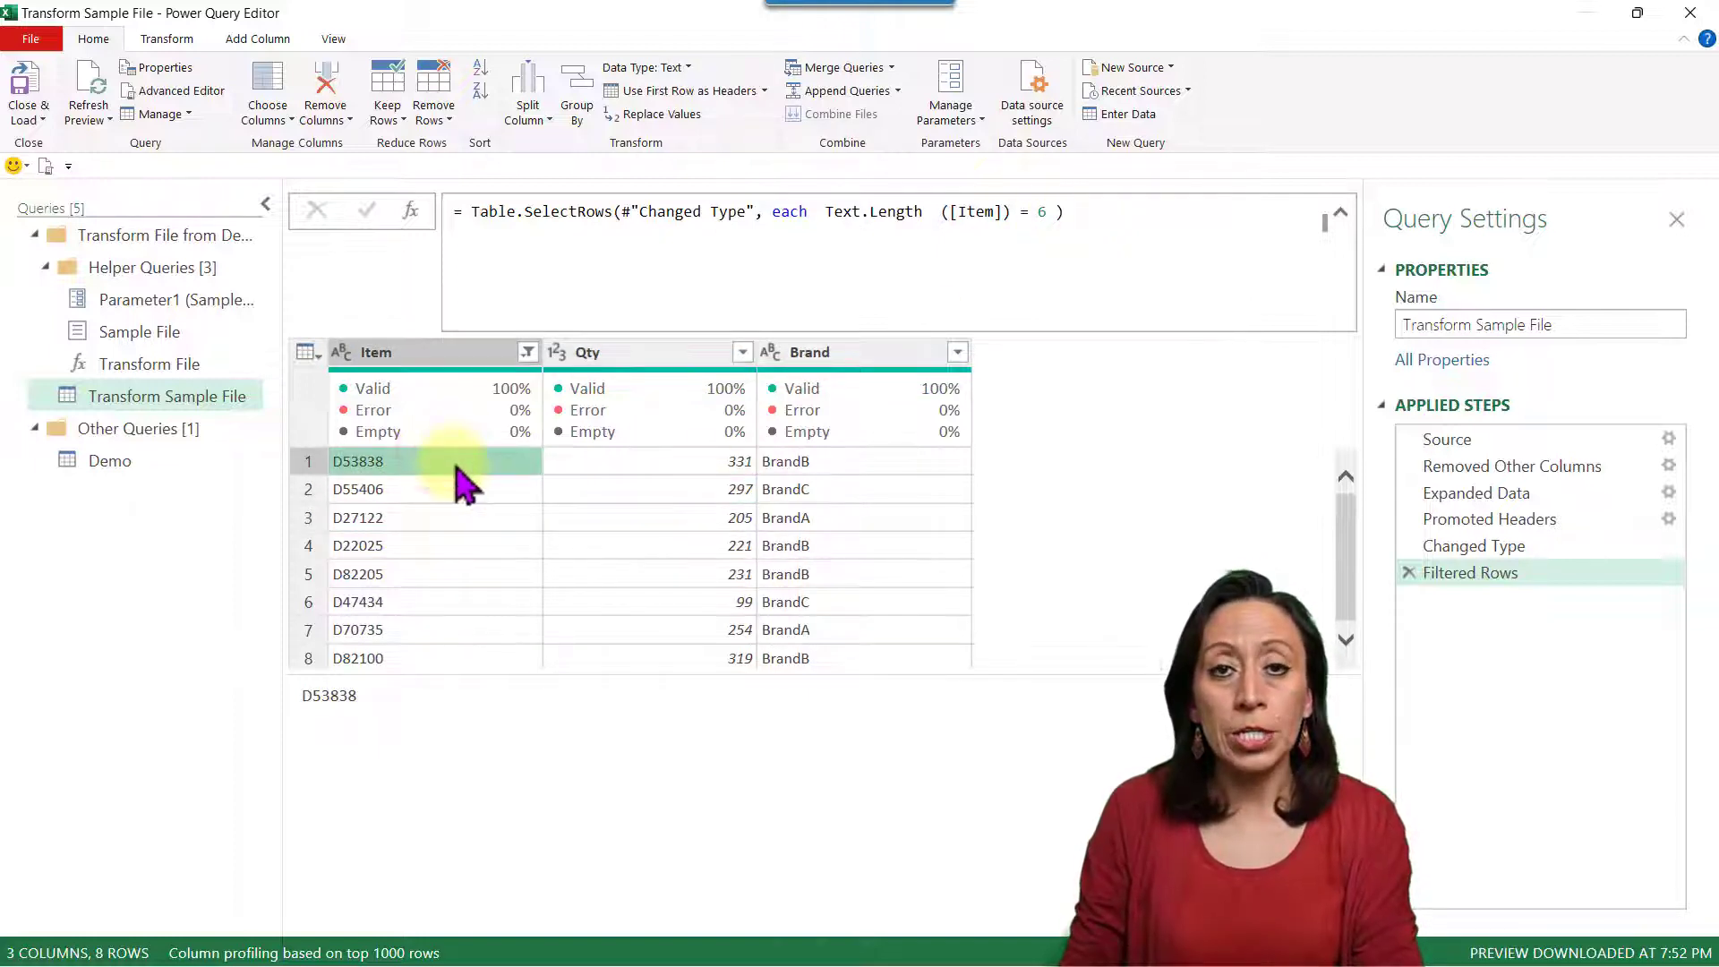
left_click(642, 463)
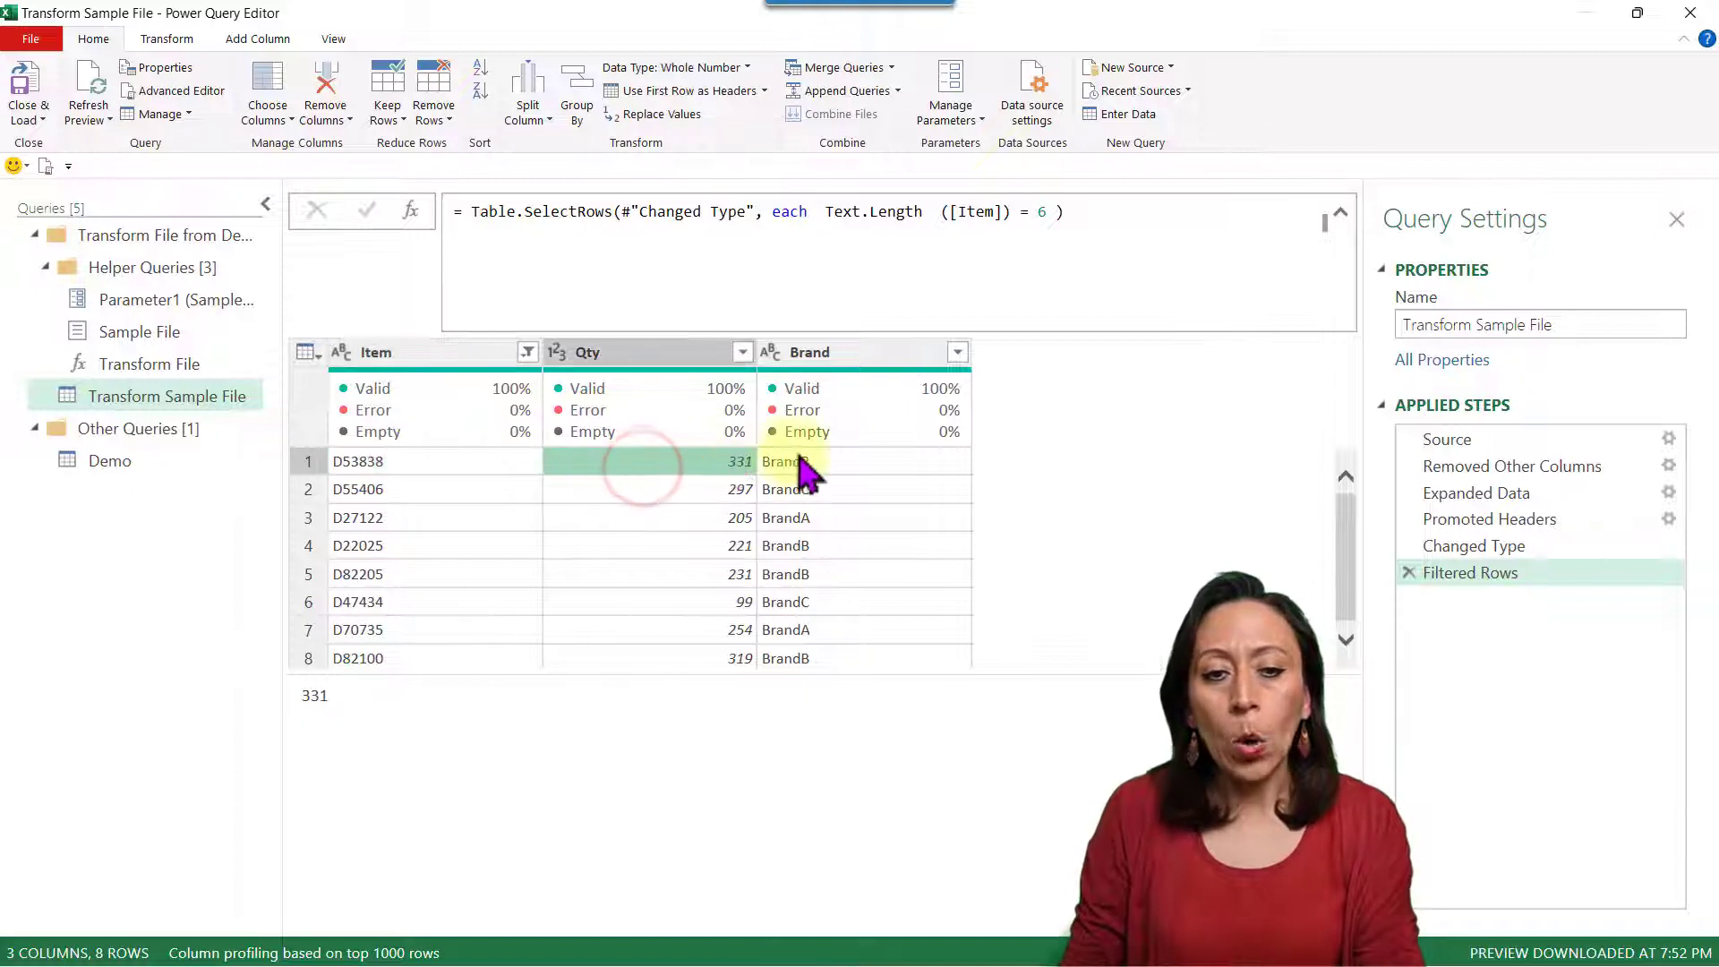
- Add the condition [Qty] <= 300 on a new line of the Filtered Rows formula
left_click(1048, 214)
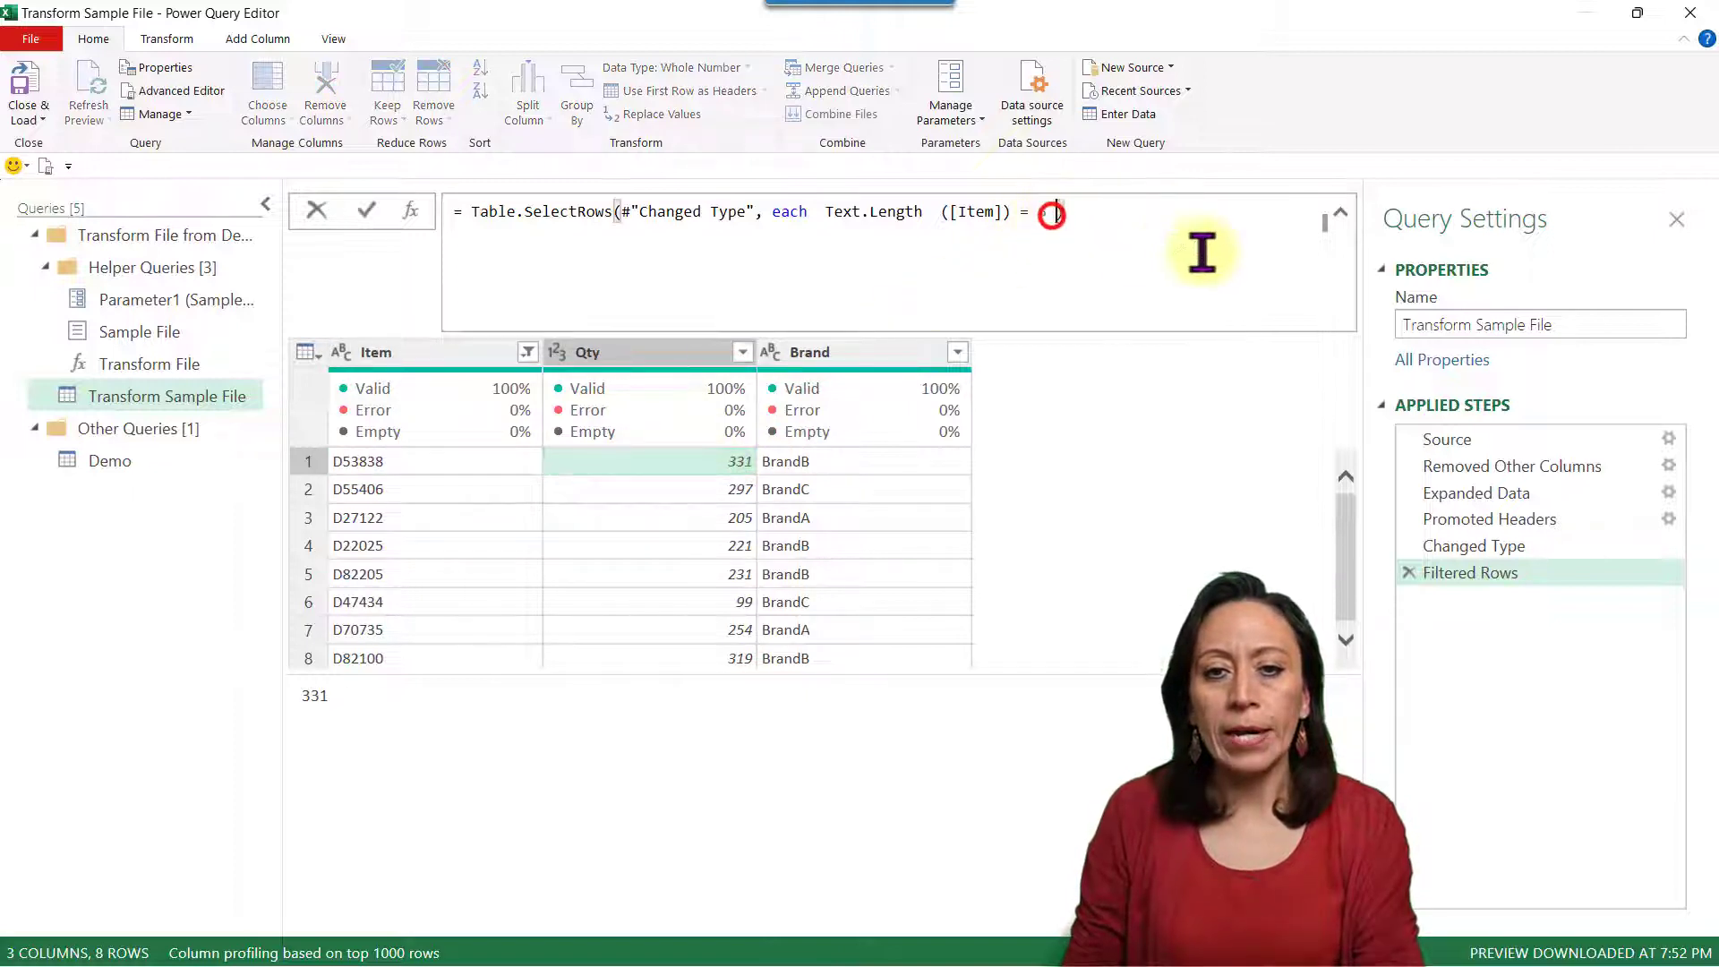
left_click(676, 465)
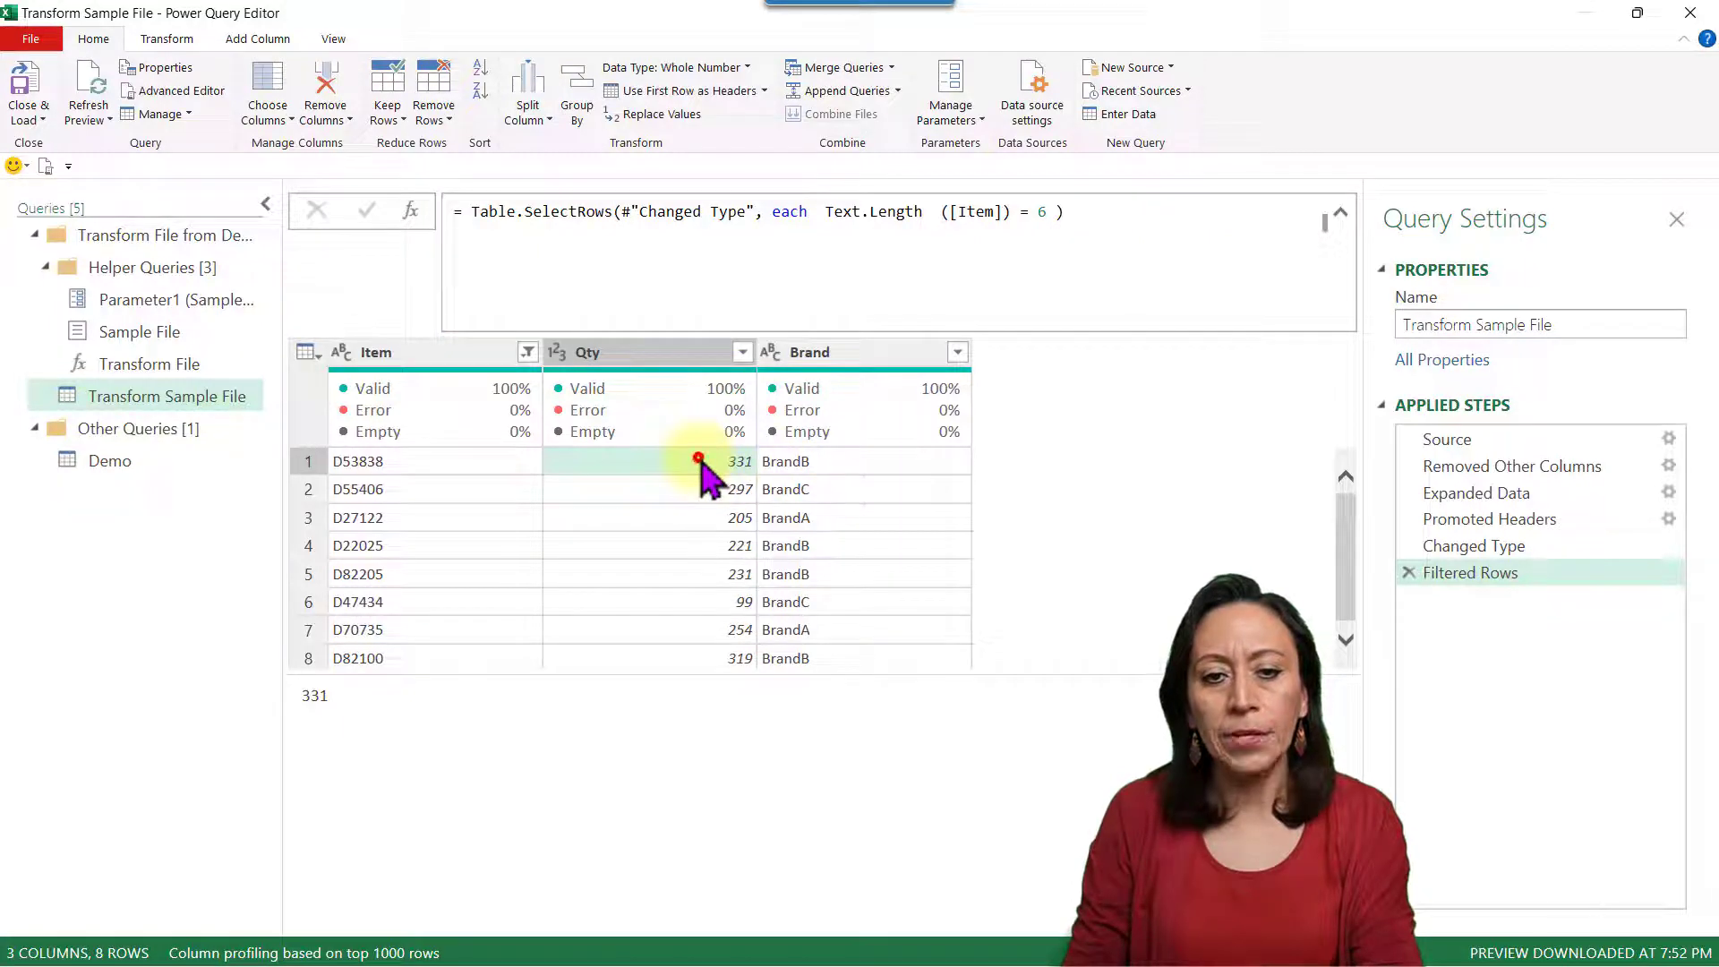
left_click(1046, 215)
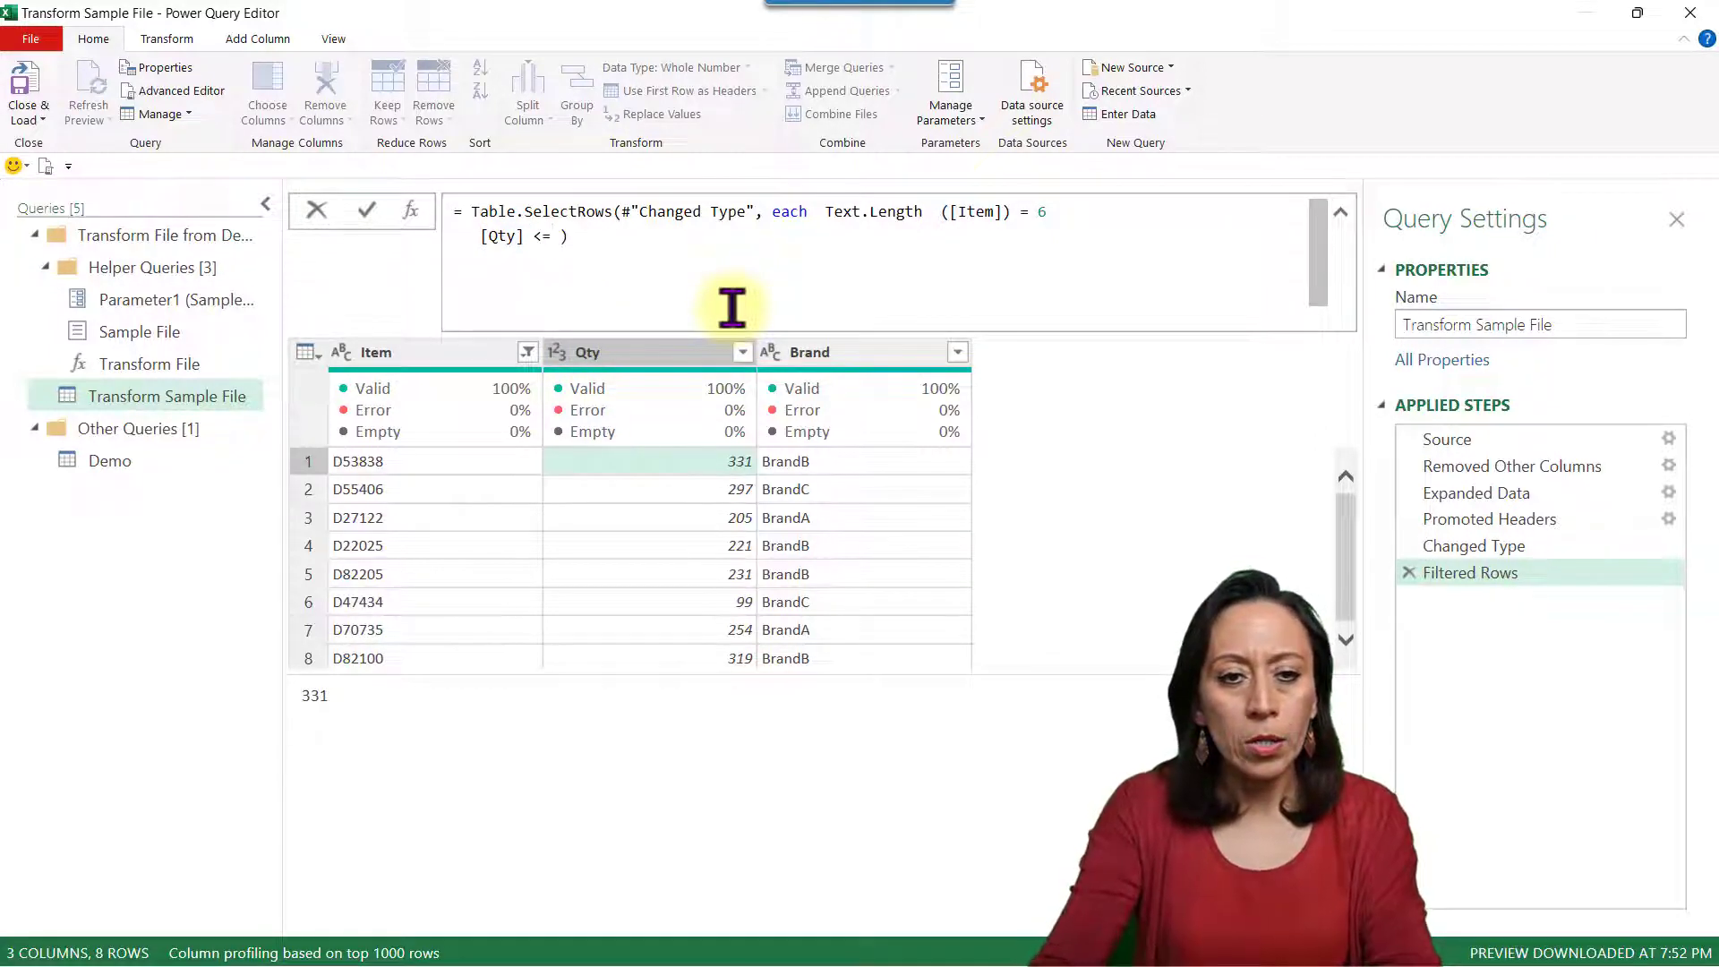
type("0")
key("Return")
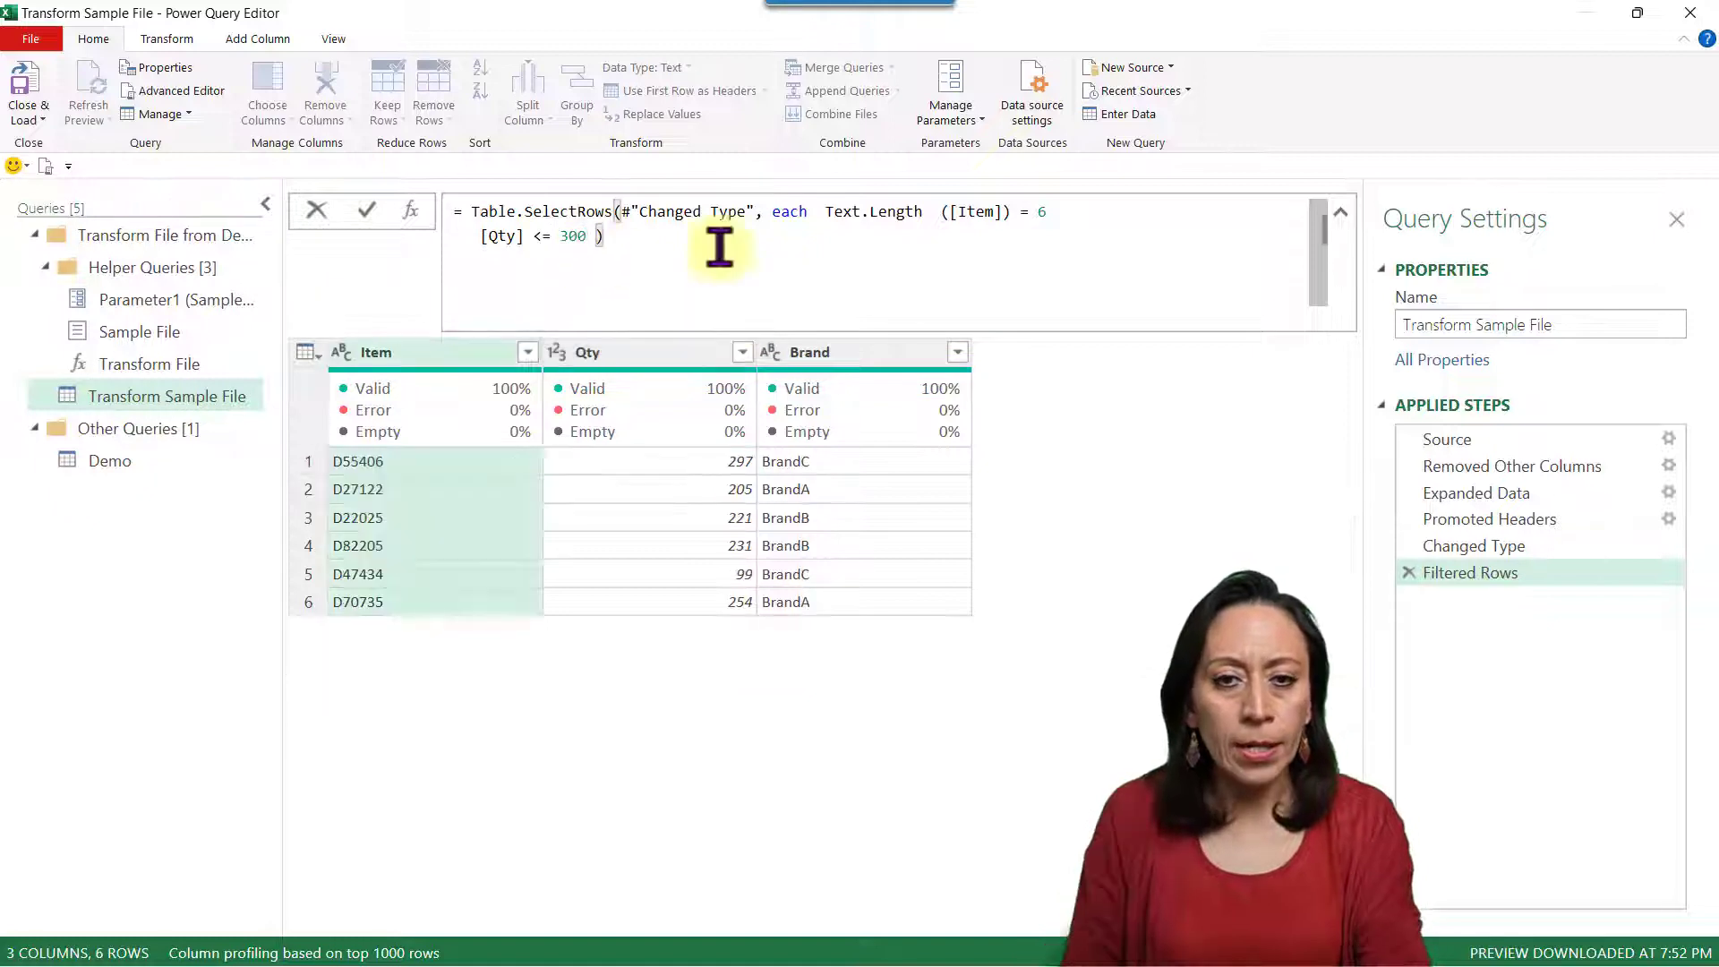
- Join the Text.Length and [Qty] <= 300 conditions with and at the start of the formula's second line, and apply it
left_click(1062, 206)
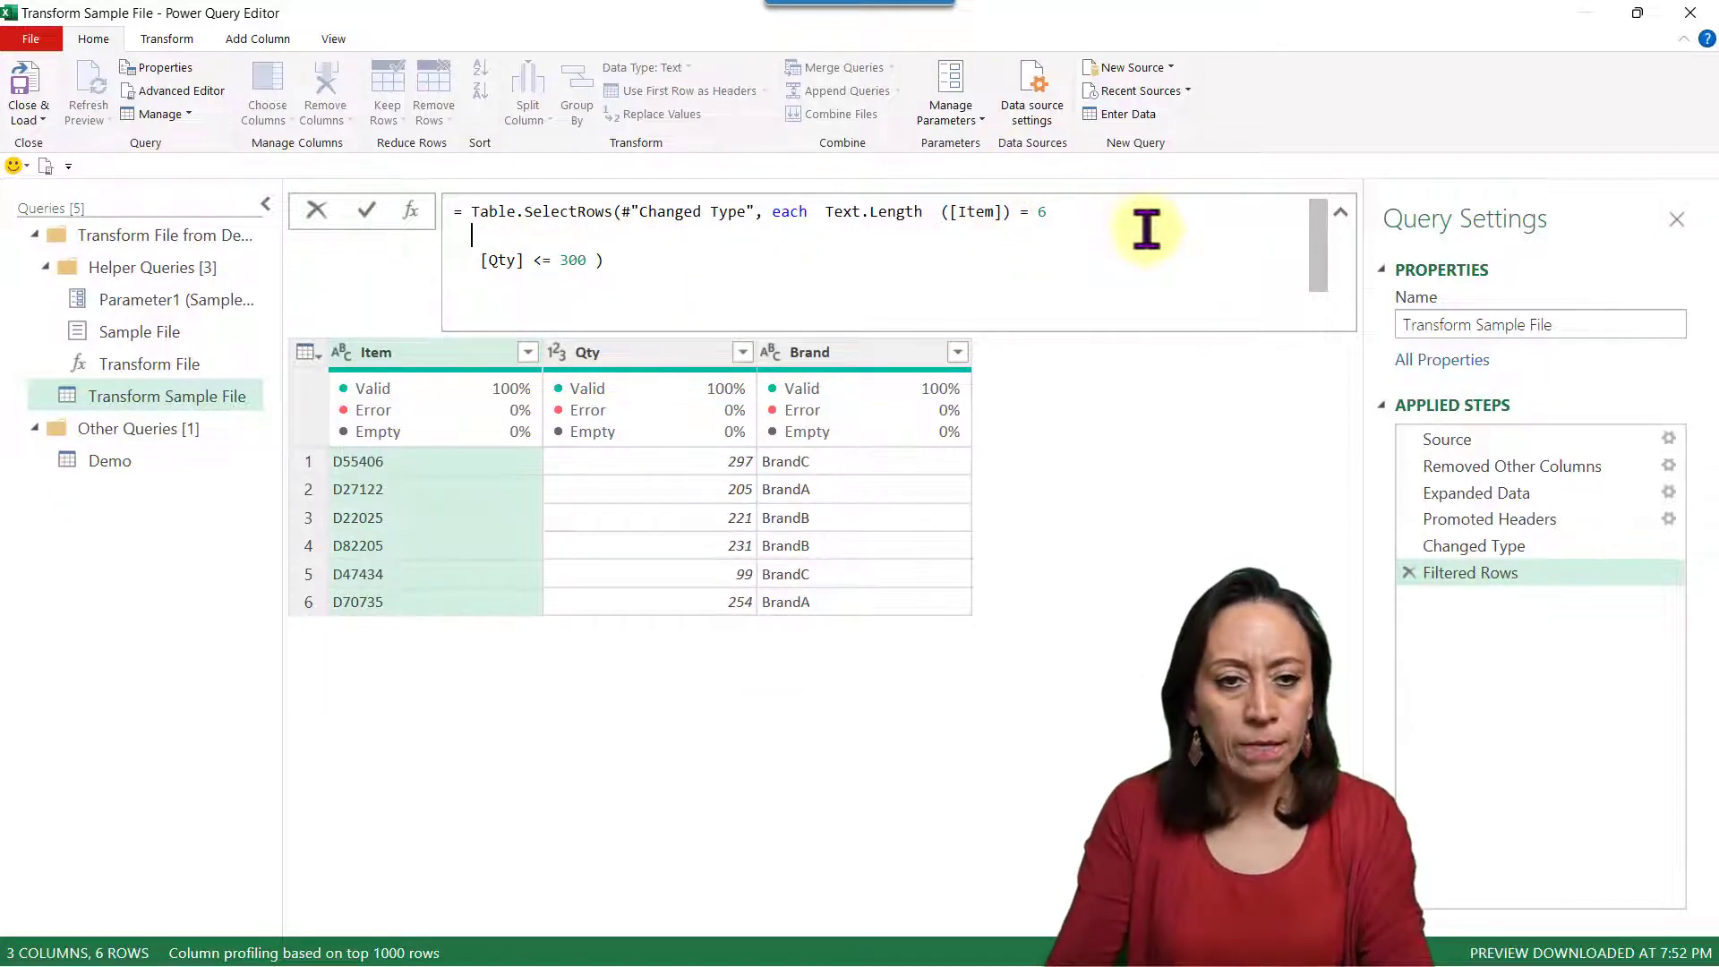
type("and")
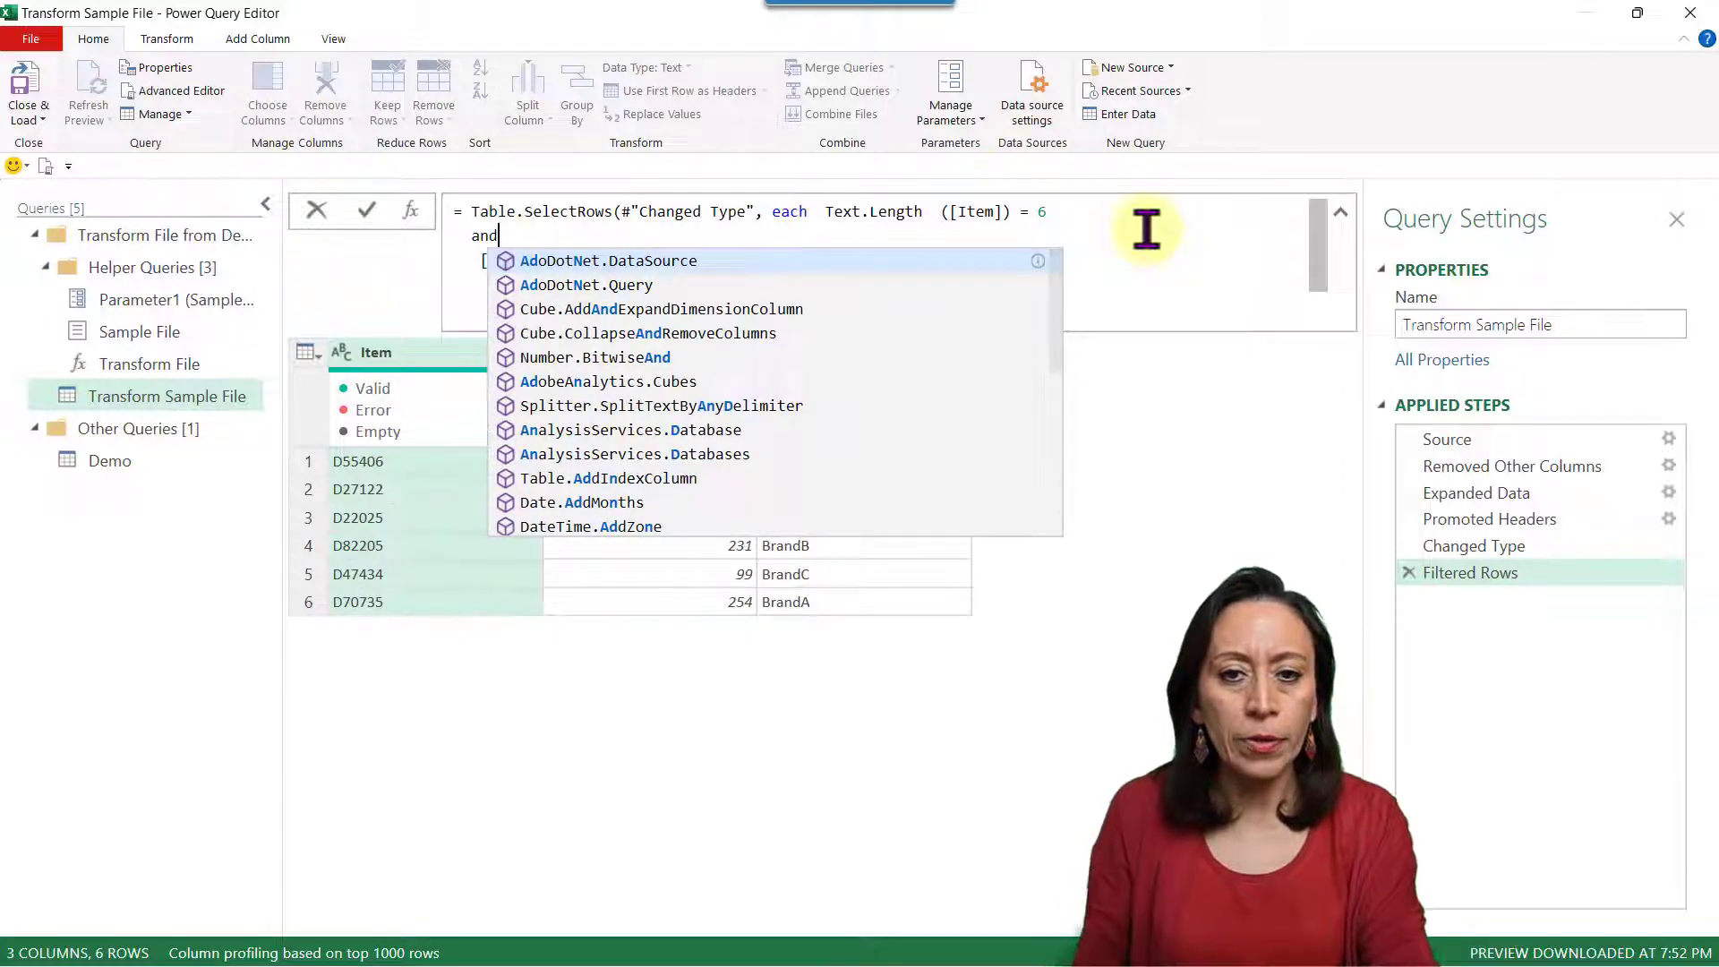
left_click_drag(825, 211, 1013, 215)
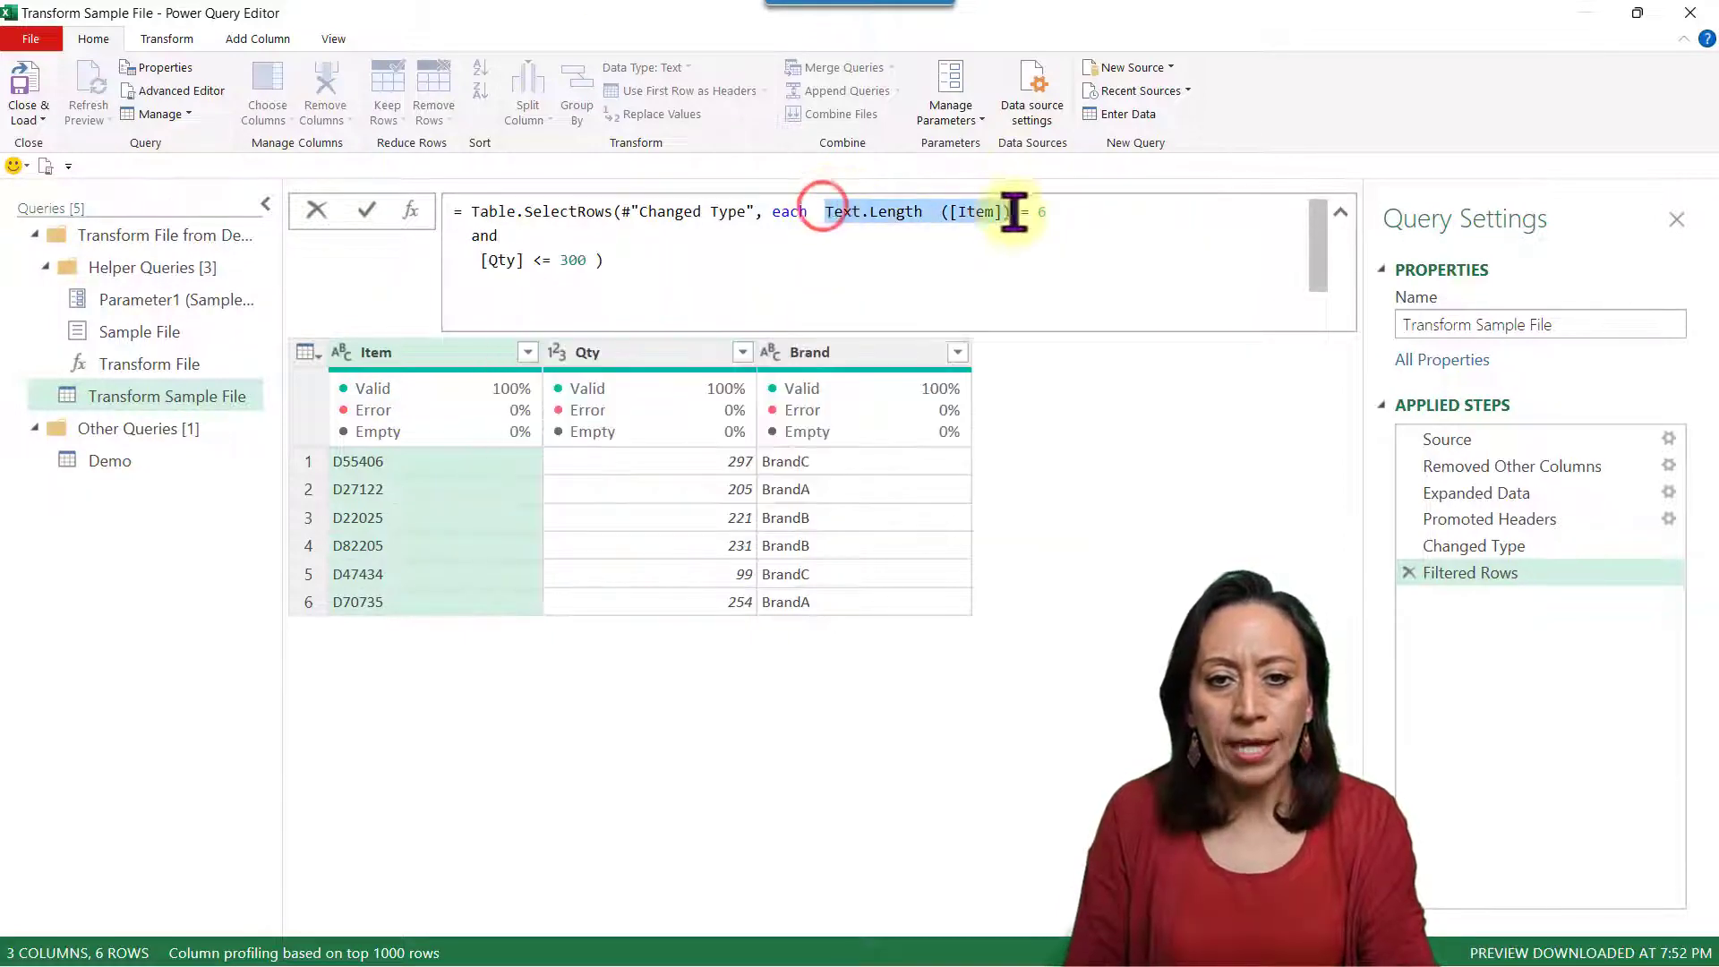
left_click(568, 235)
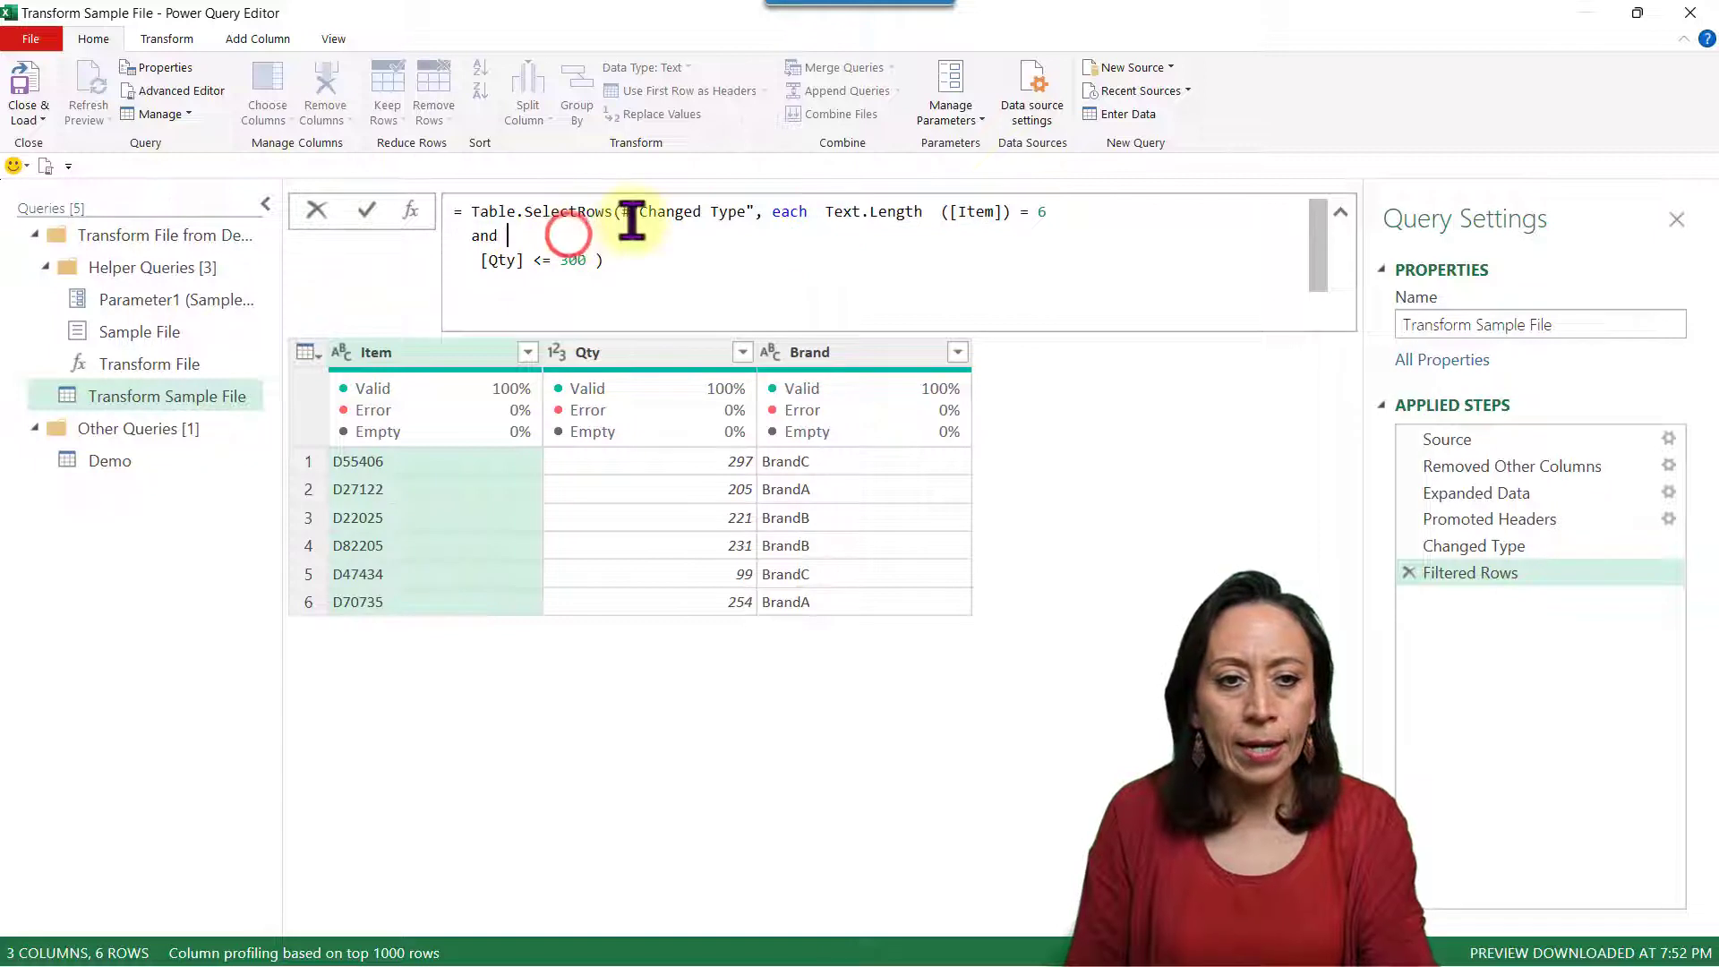
key("Delete")
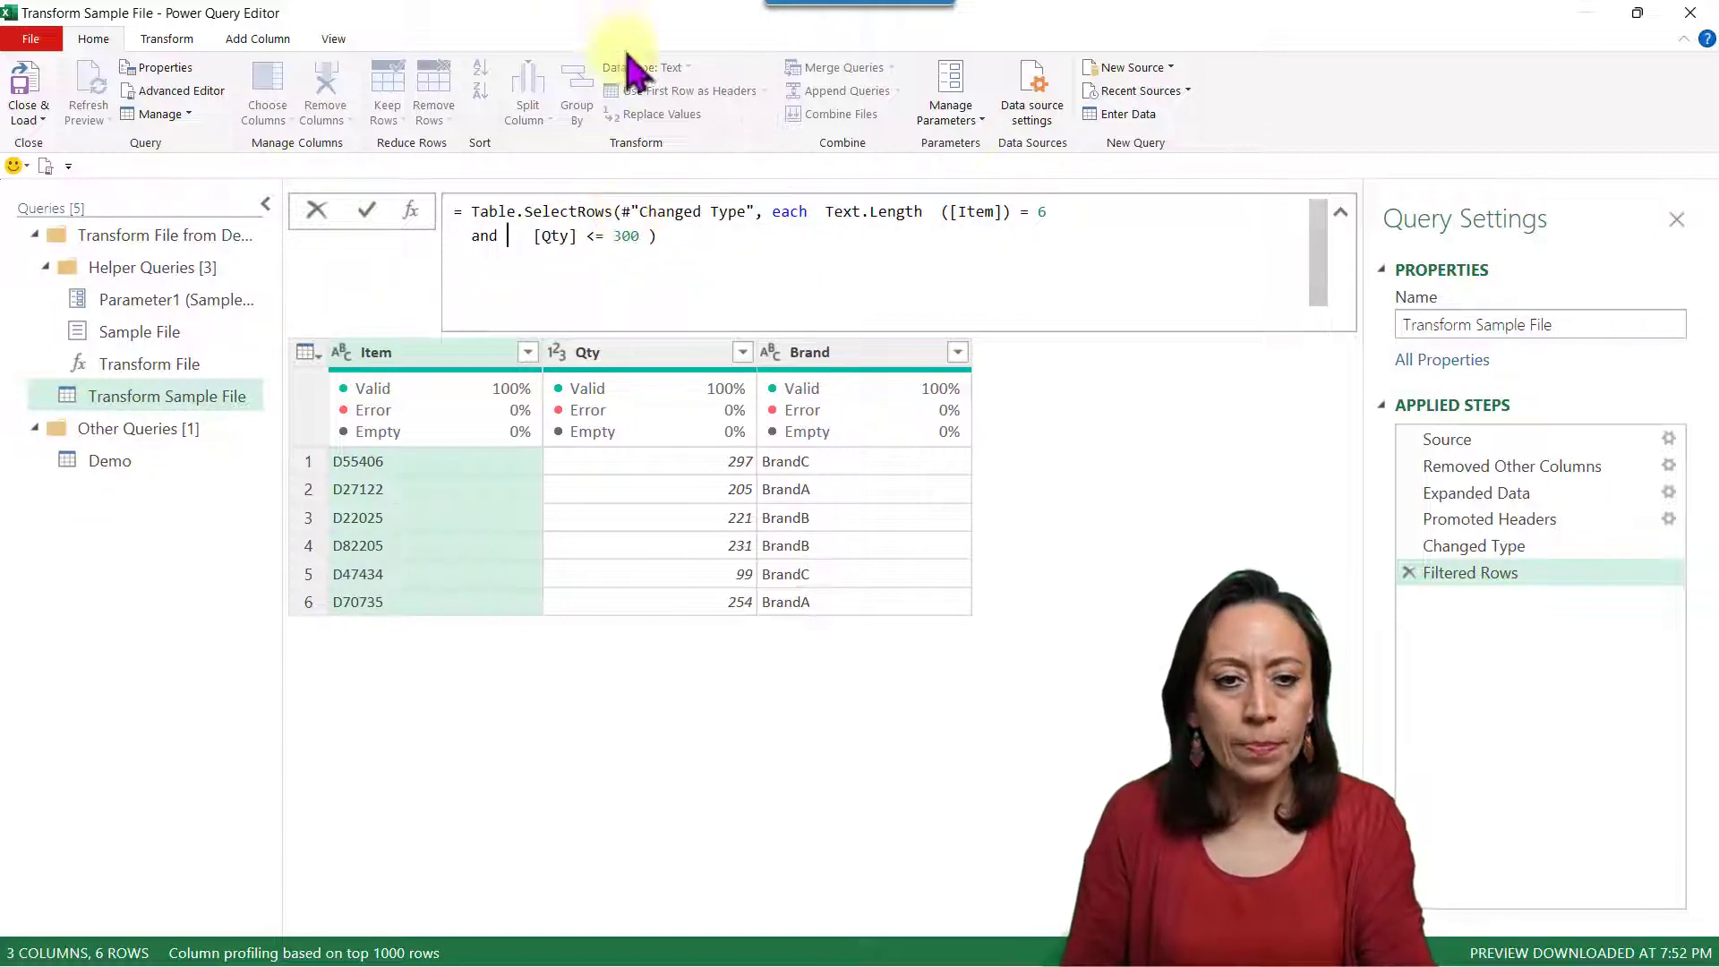
left_click(731, 228)
left_click(649, 235)
key("Return")
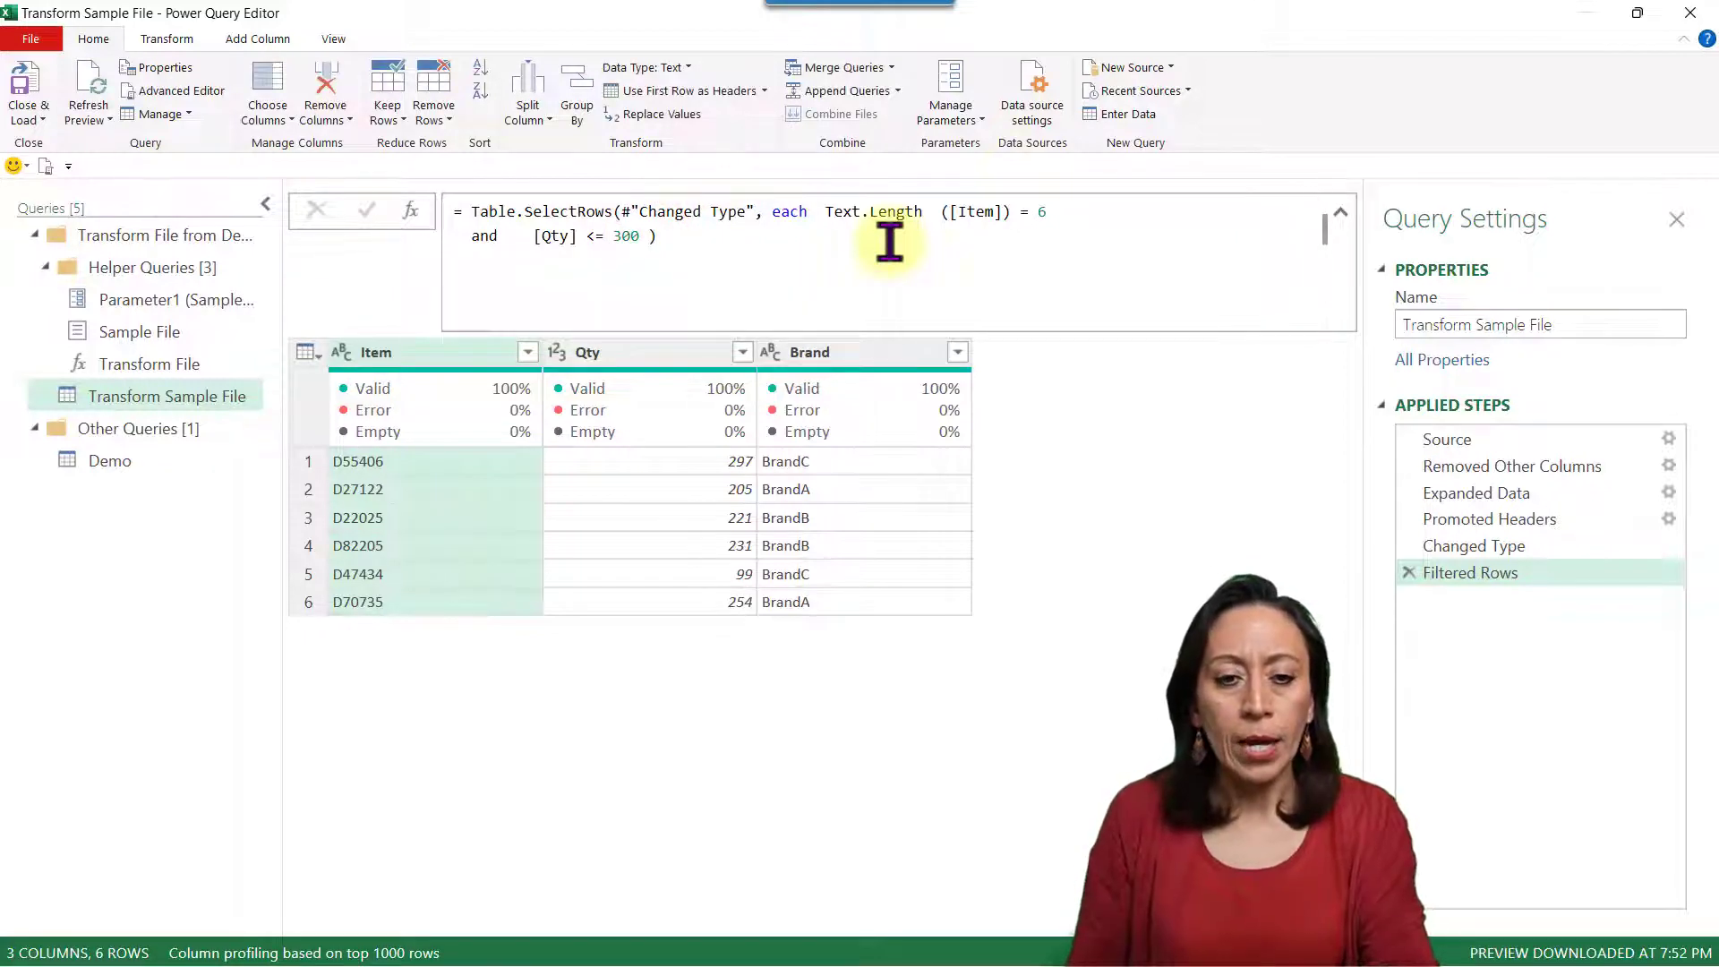
- Check the Qty value of each filtered row against the 300 limit
left_click(736, 459)
left_click(732, 483)
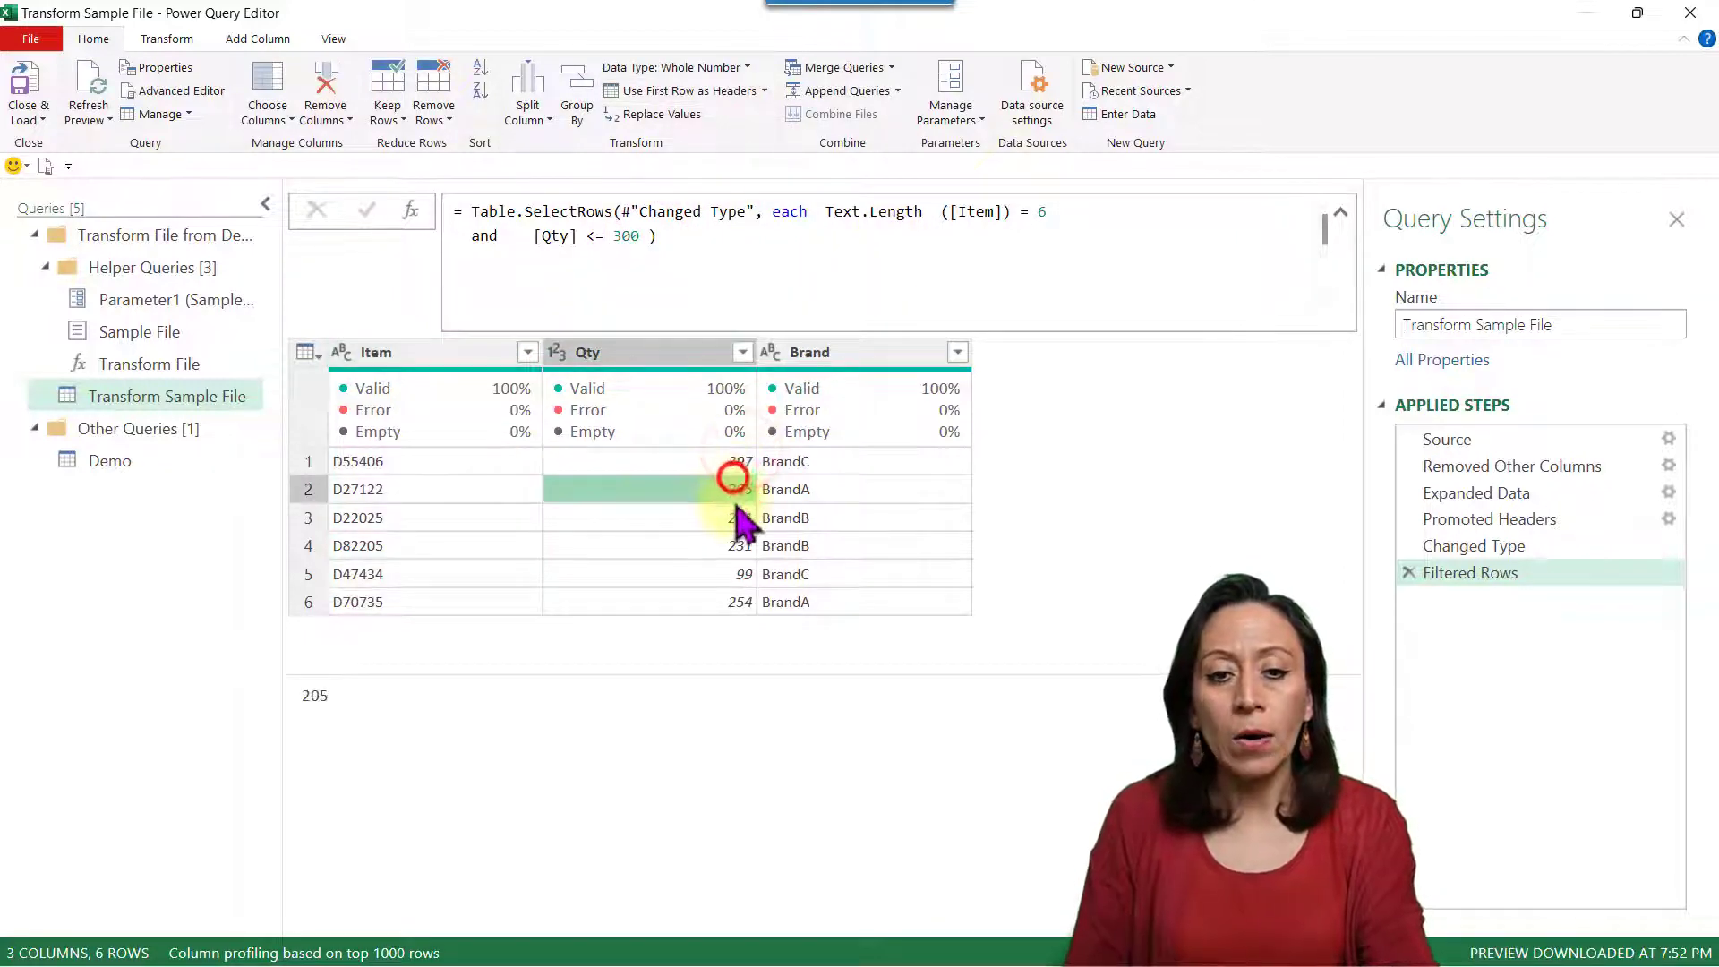
left_click(733, 516)
left_click(732, 544)
left_click(732, 573)
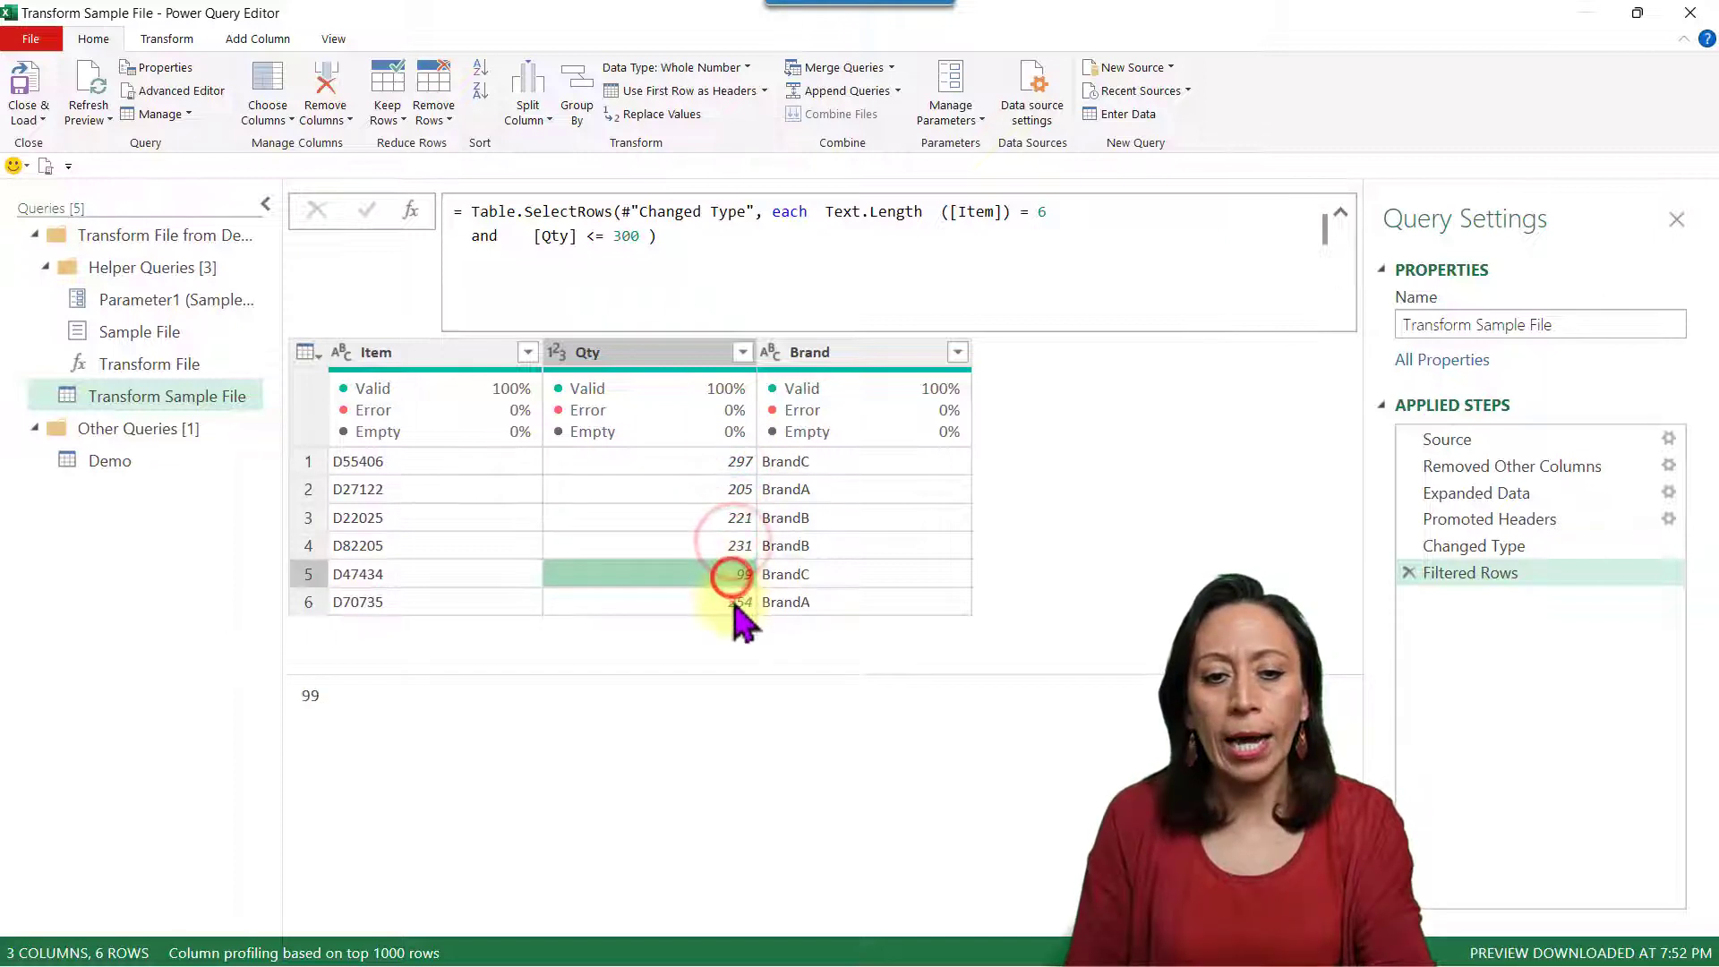
left_click(740, 602)
left_click(735, 459)
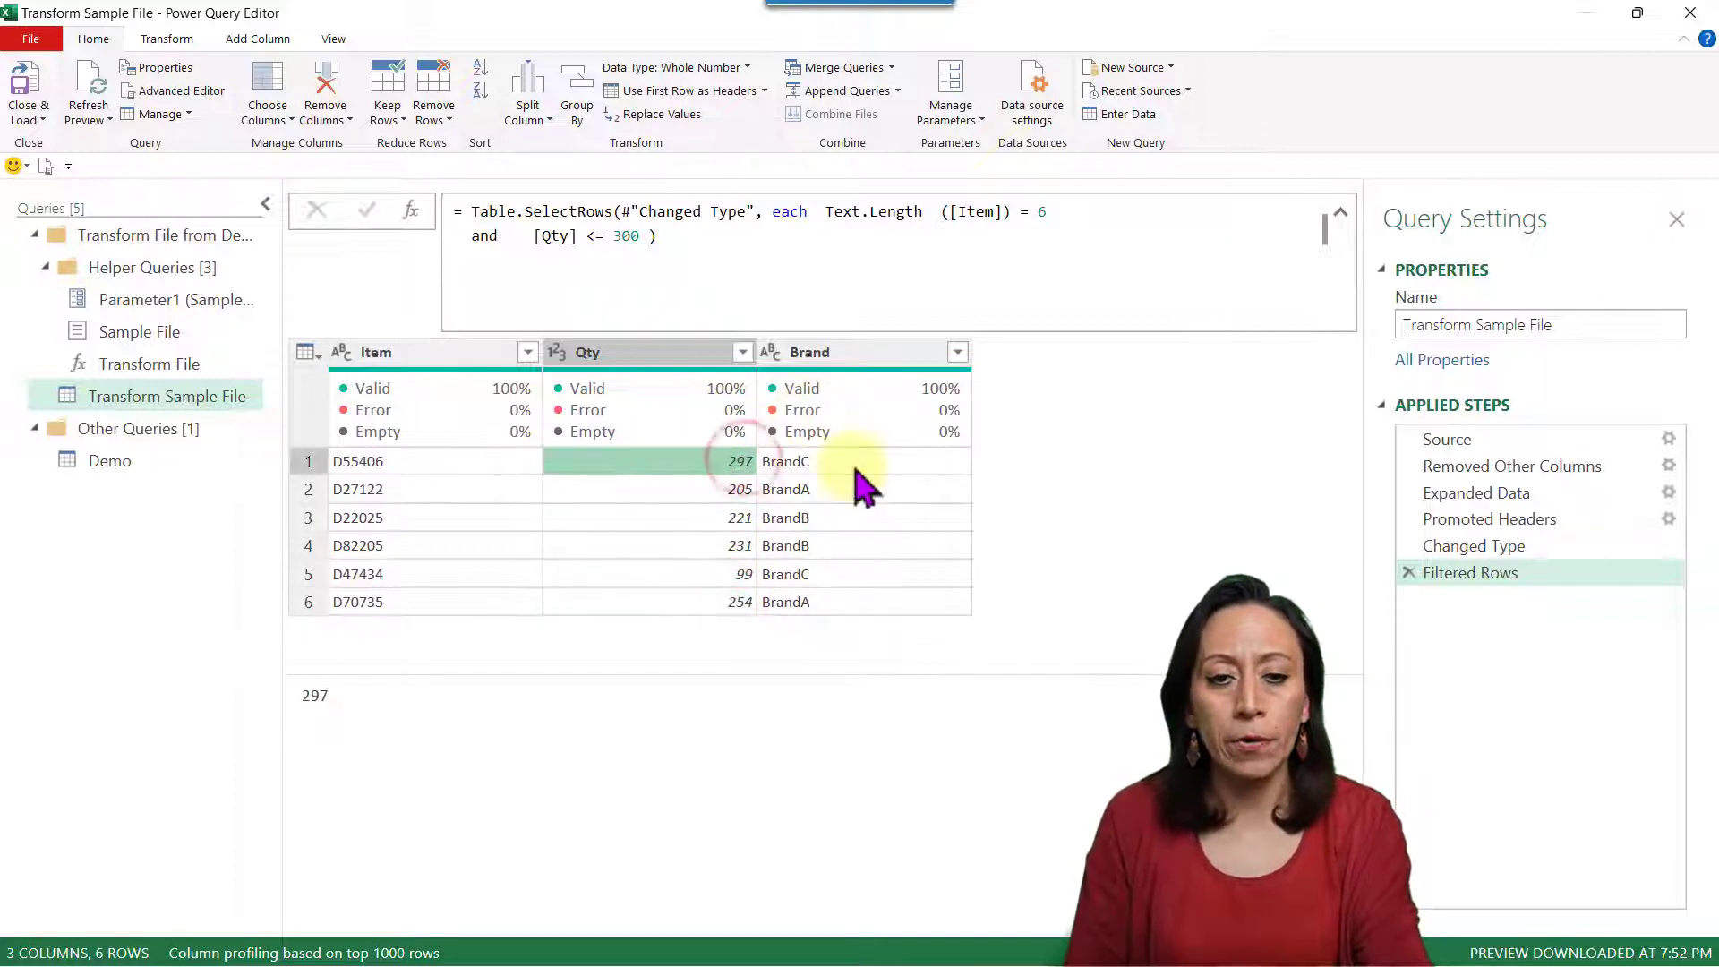
- Add the condition and [ Brand ] = "BrandC" on a new line of the Filtered Rows formula, space out [ Qty ], and apply it
left_click(882, 463)
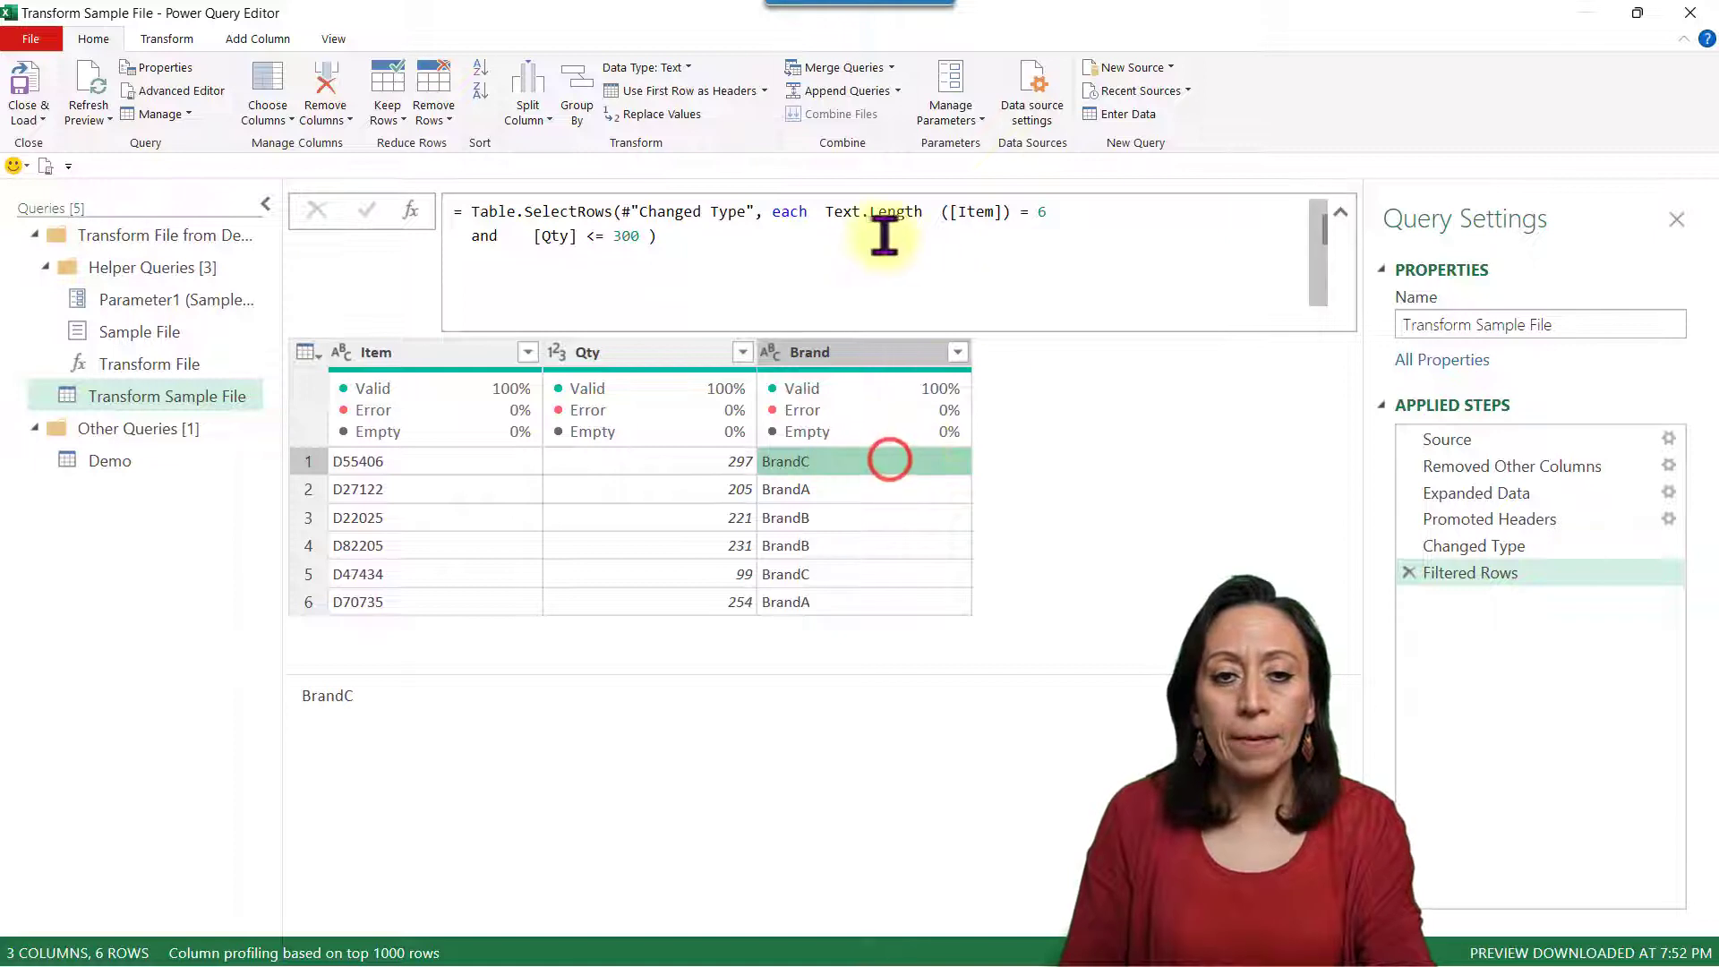
left_click(651, 235)
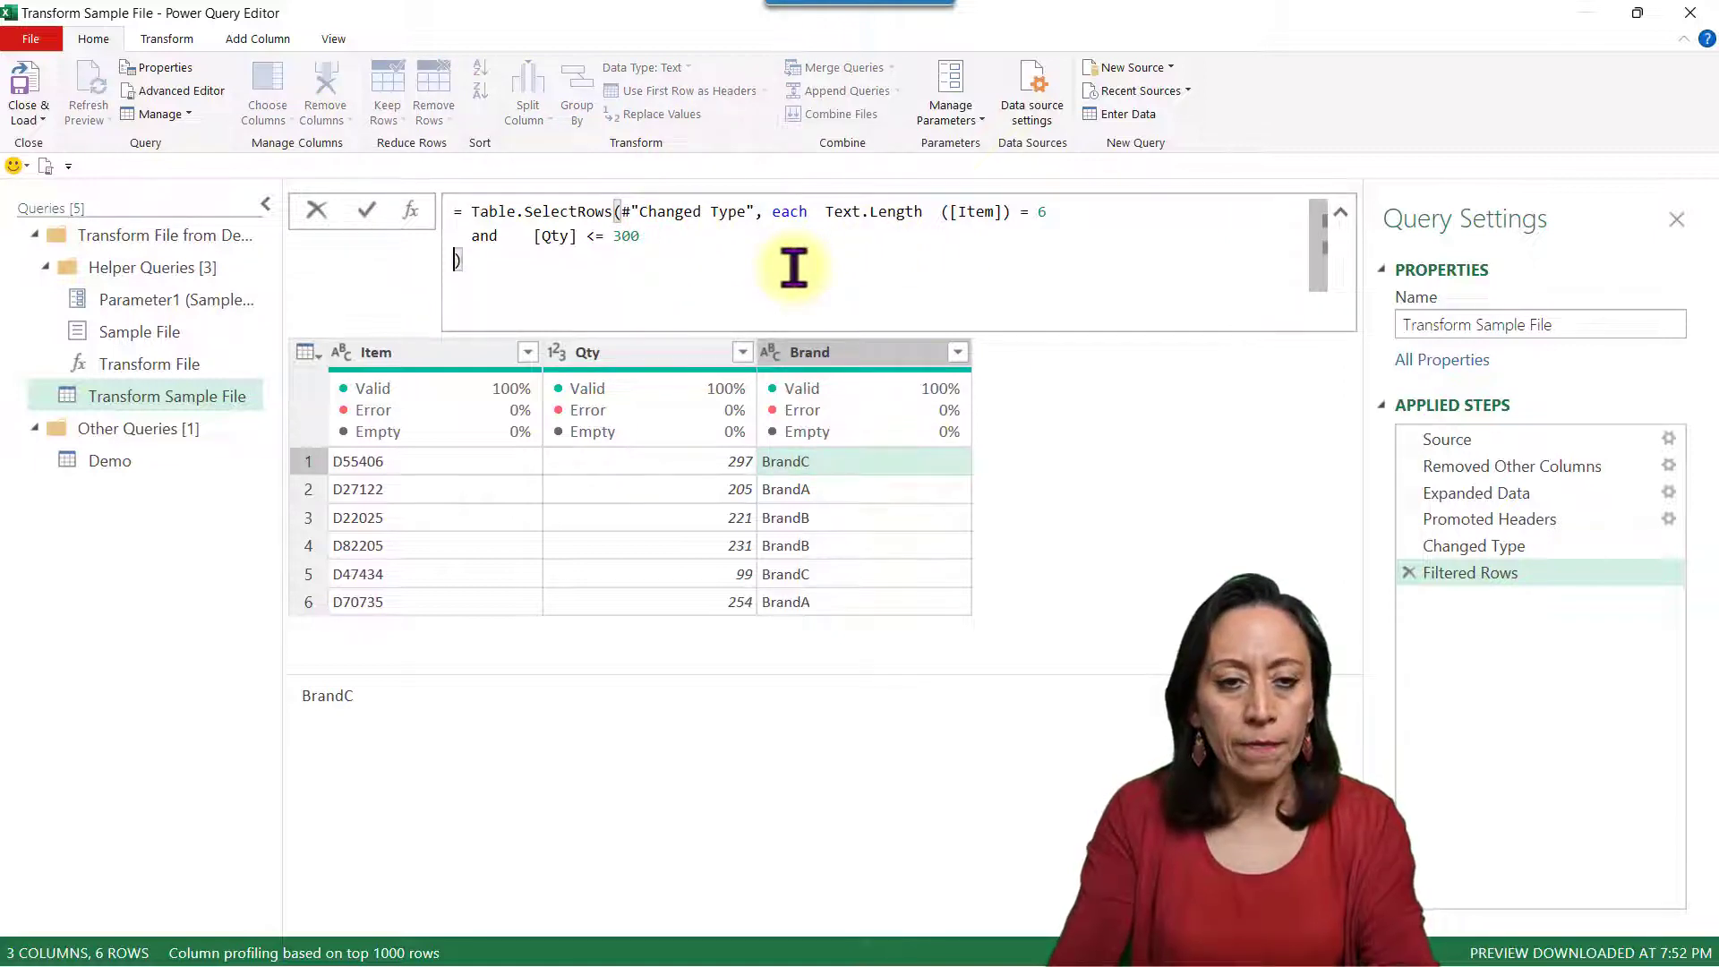
type("and    [ Brand ] =")
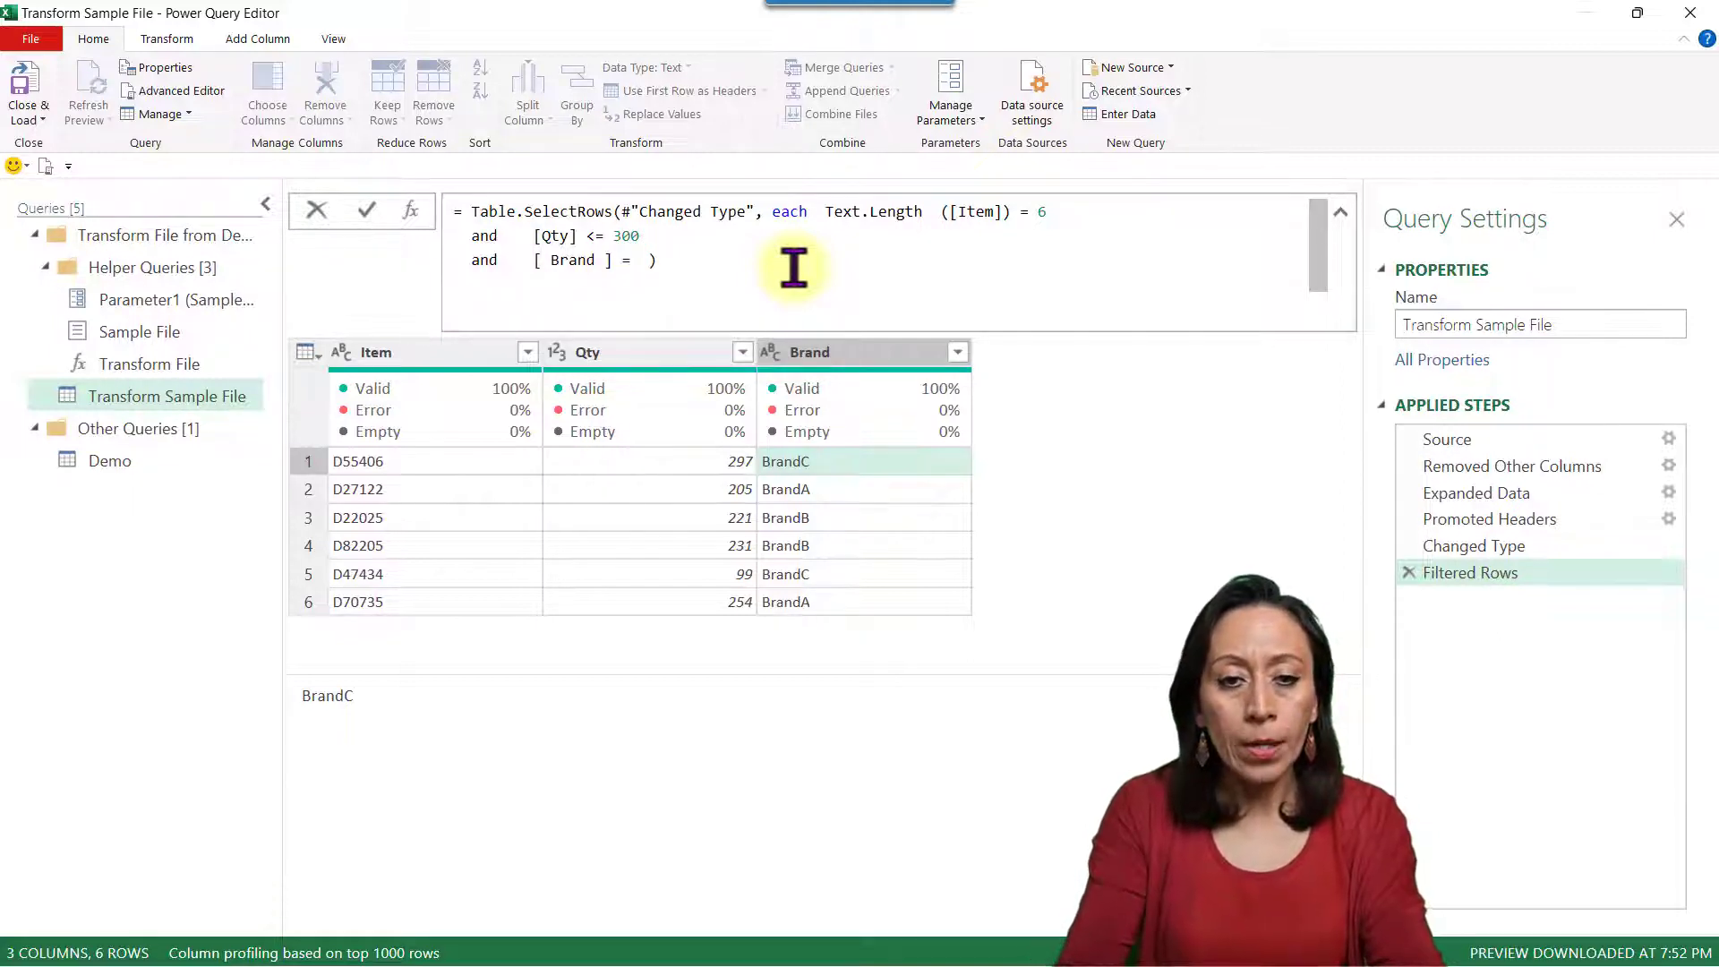
type("BrandC")
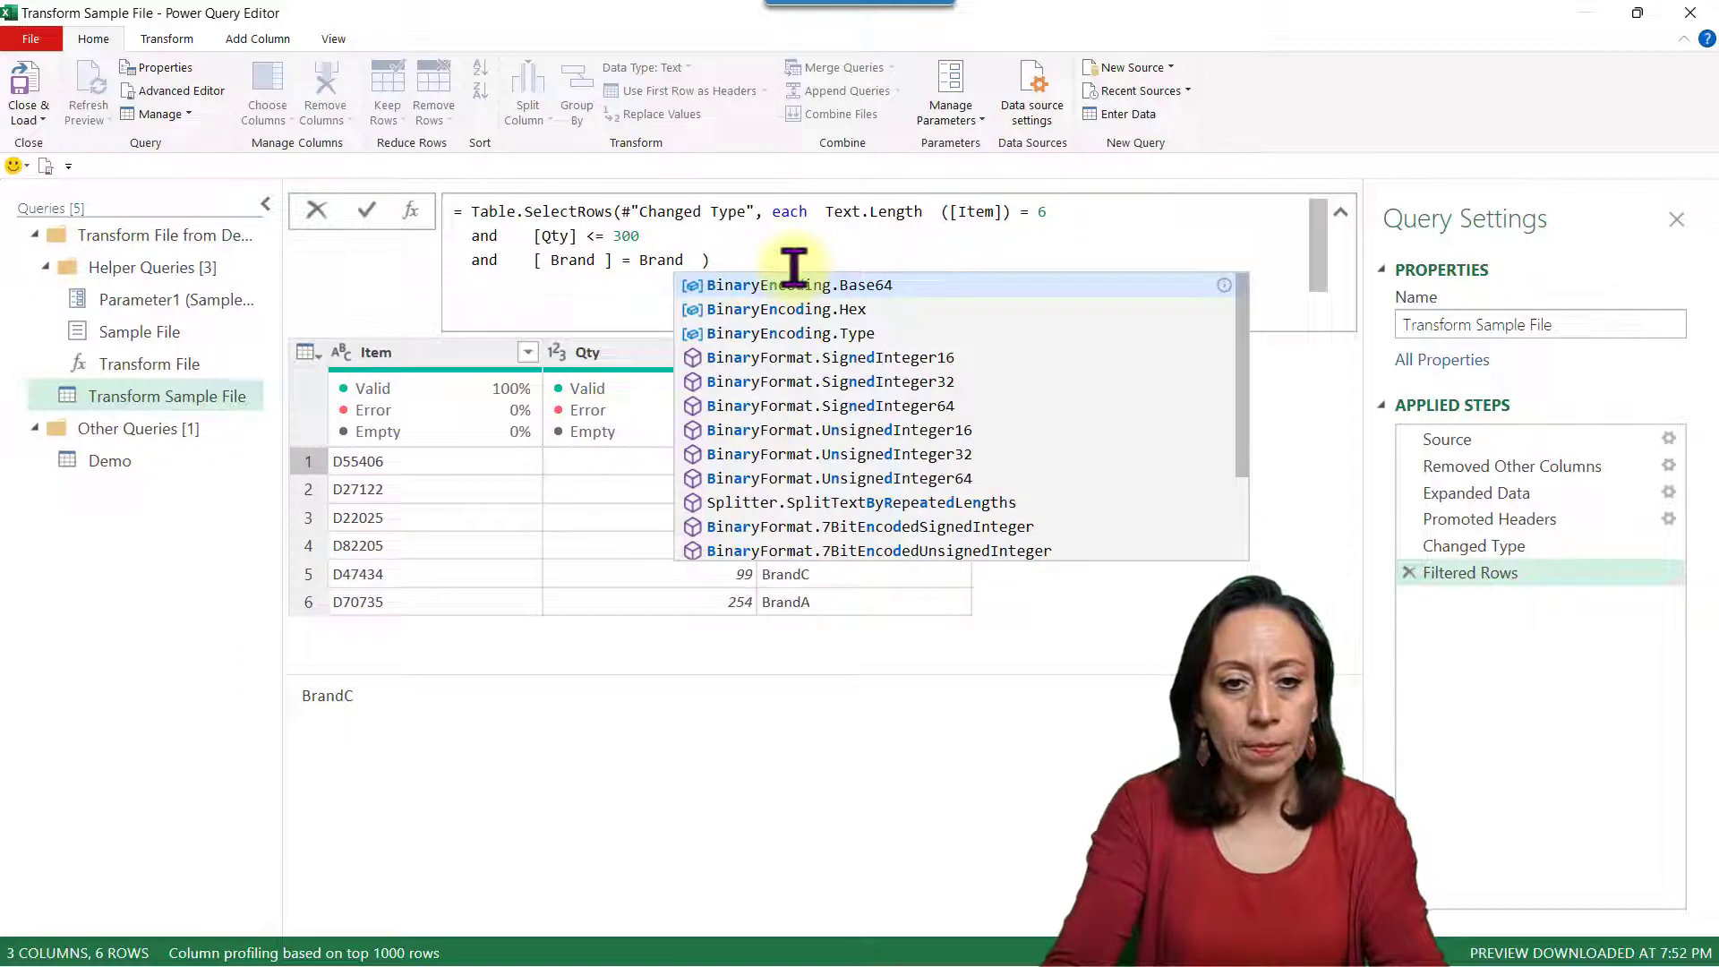
type("\"")
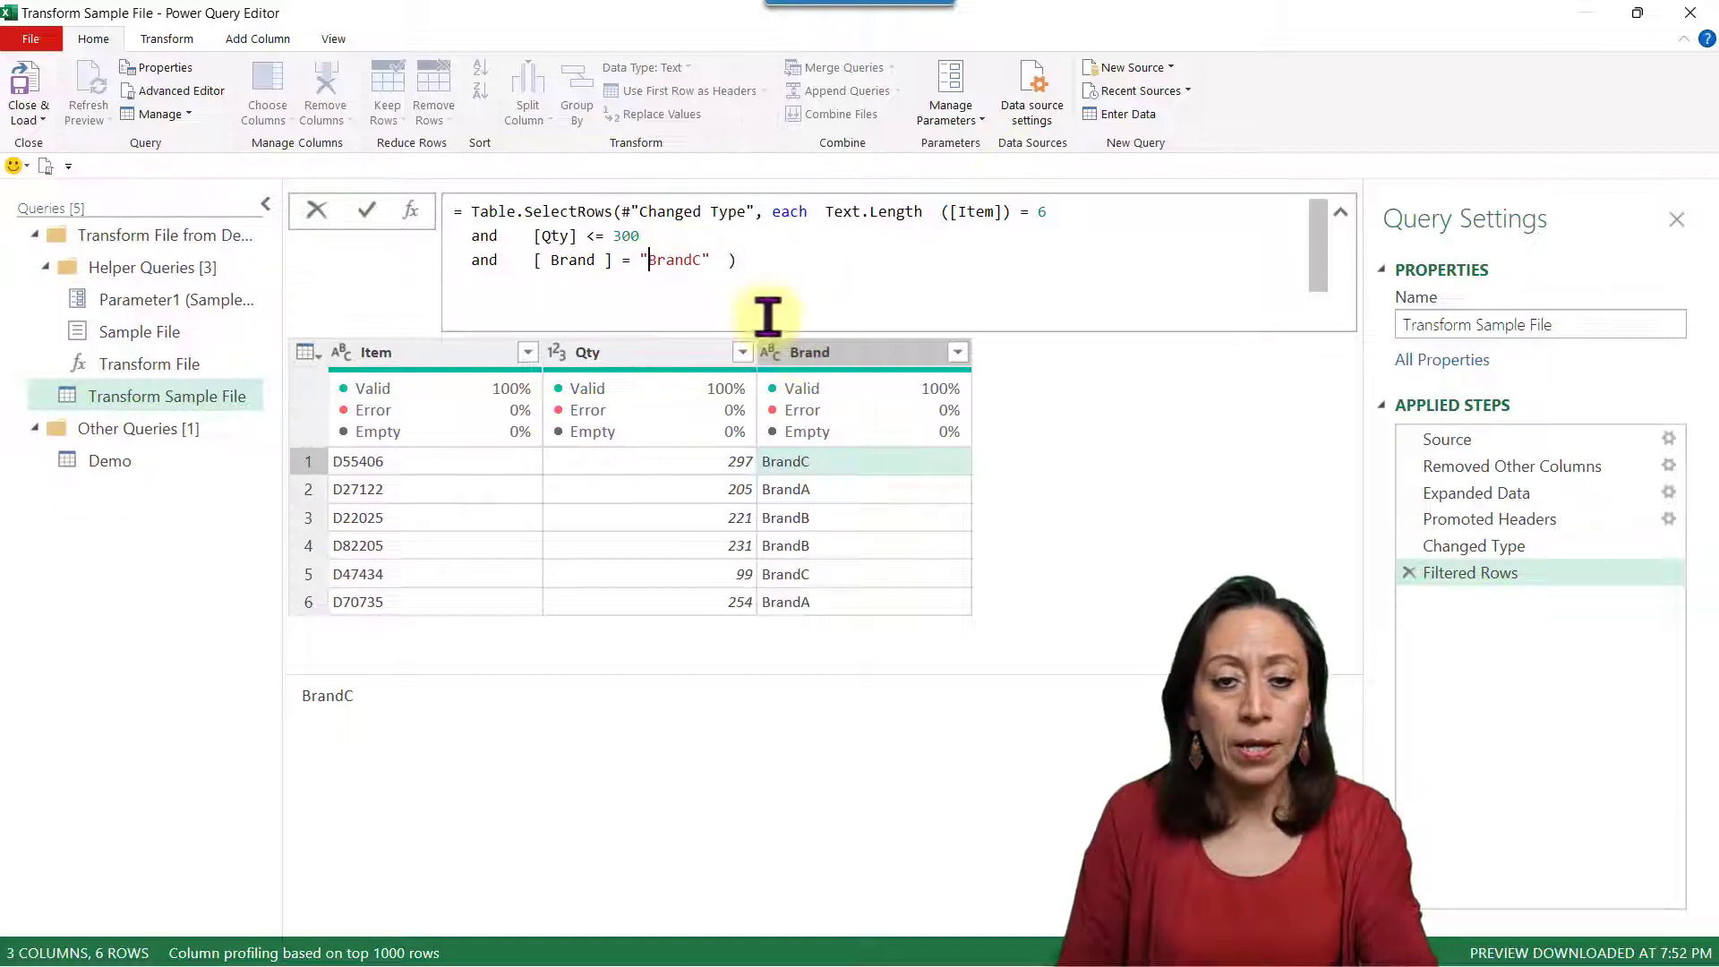
left_click(543, 231)
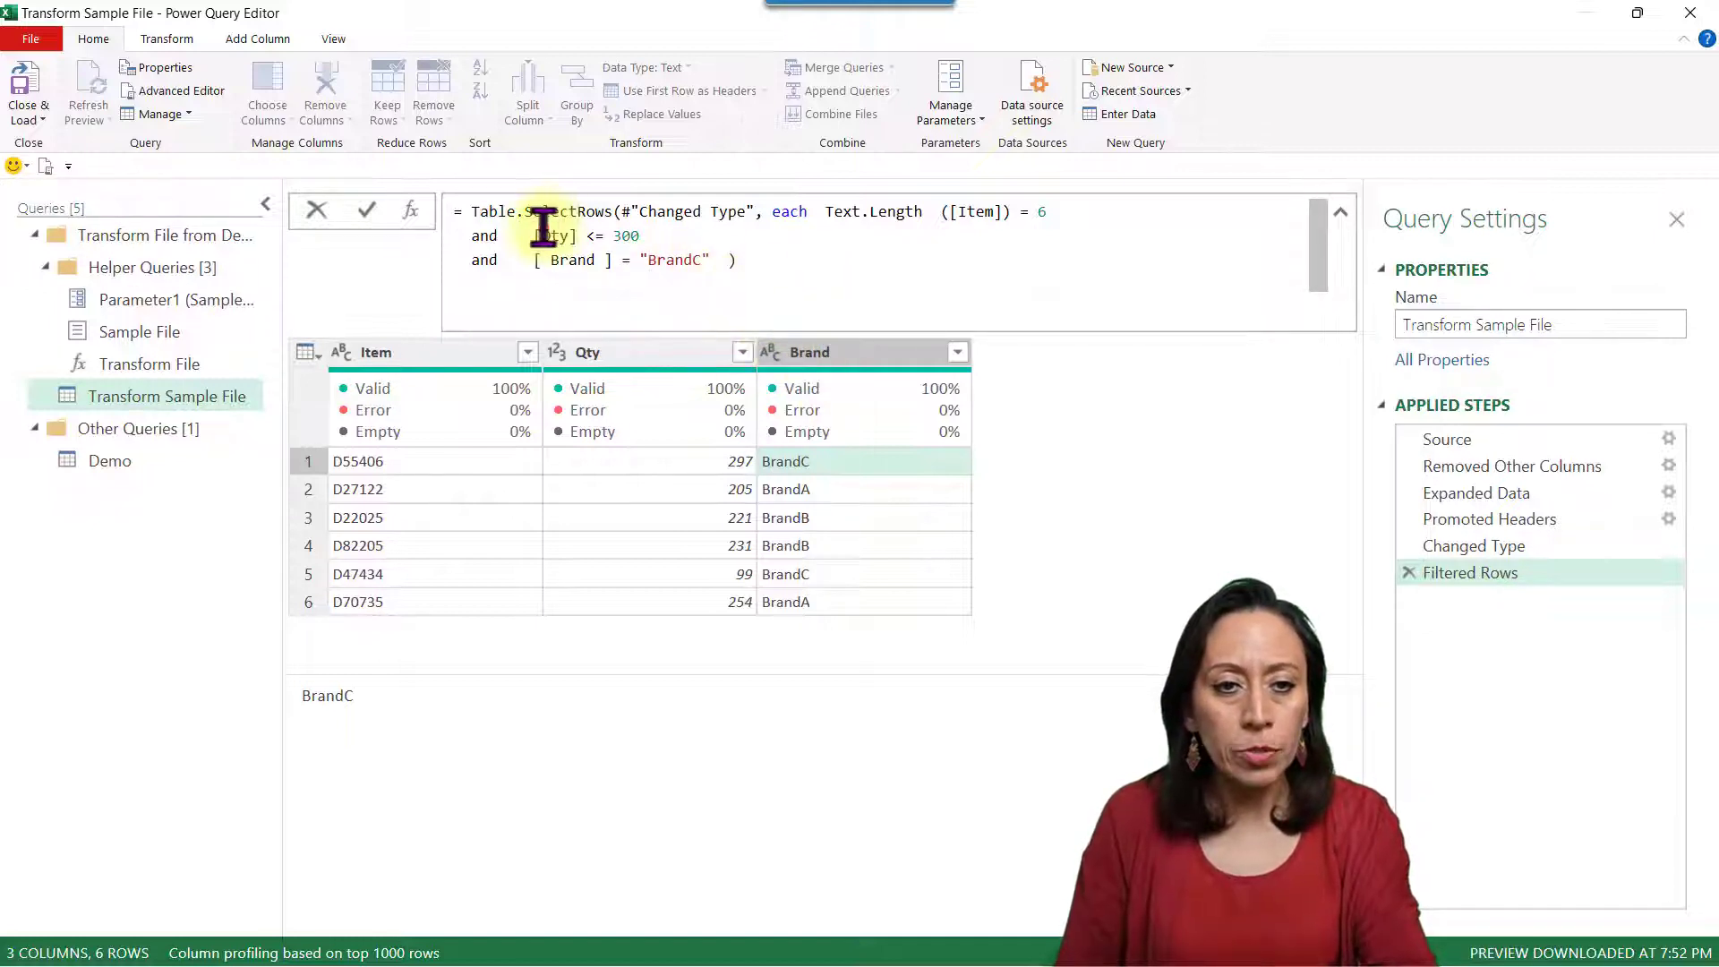
left_click(578, 235)
left_click(760, 260)
key("Return")
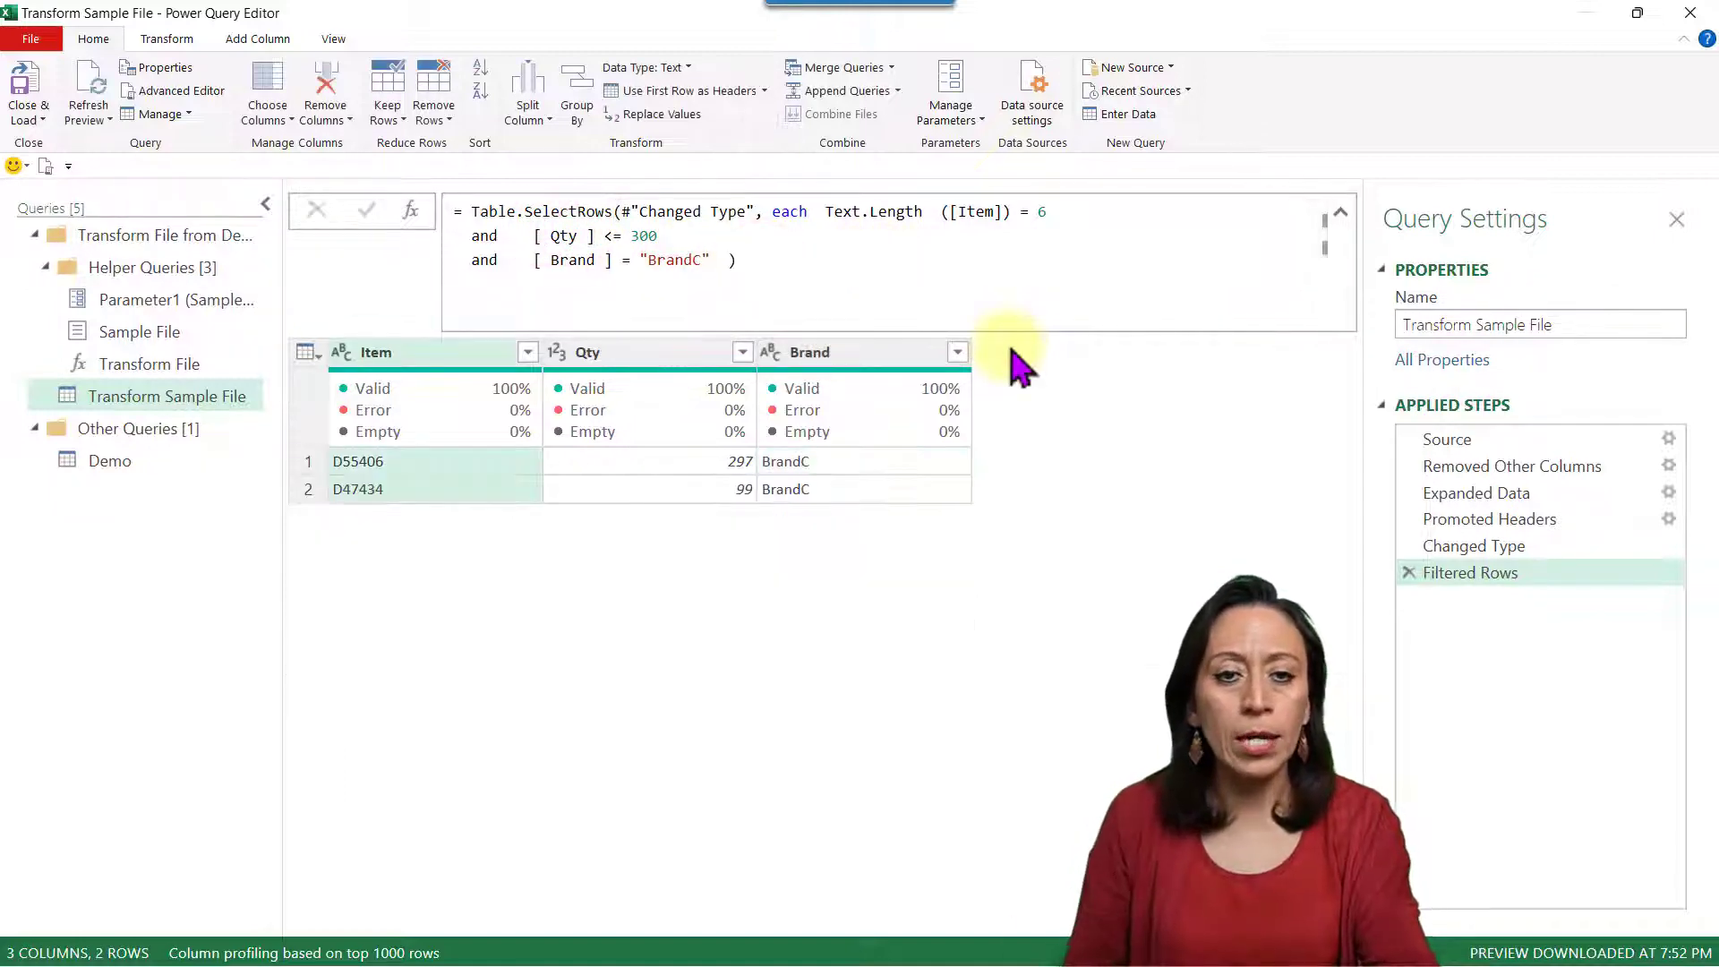
- Check the Brand, Qty and Item values of the filtered rows against the three conditions
left_click(875, 461)
left_click(873, 489)
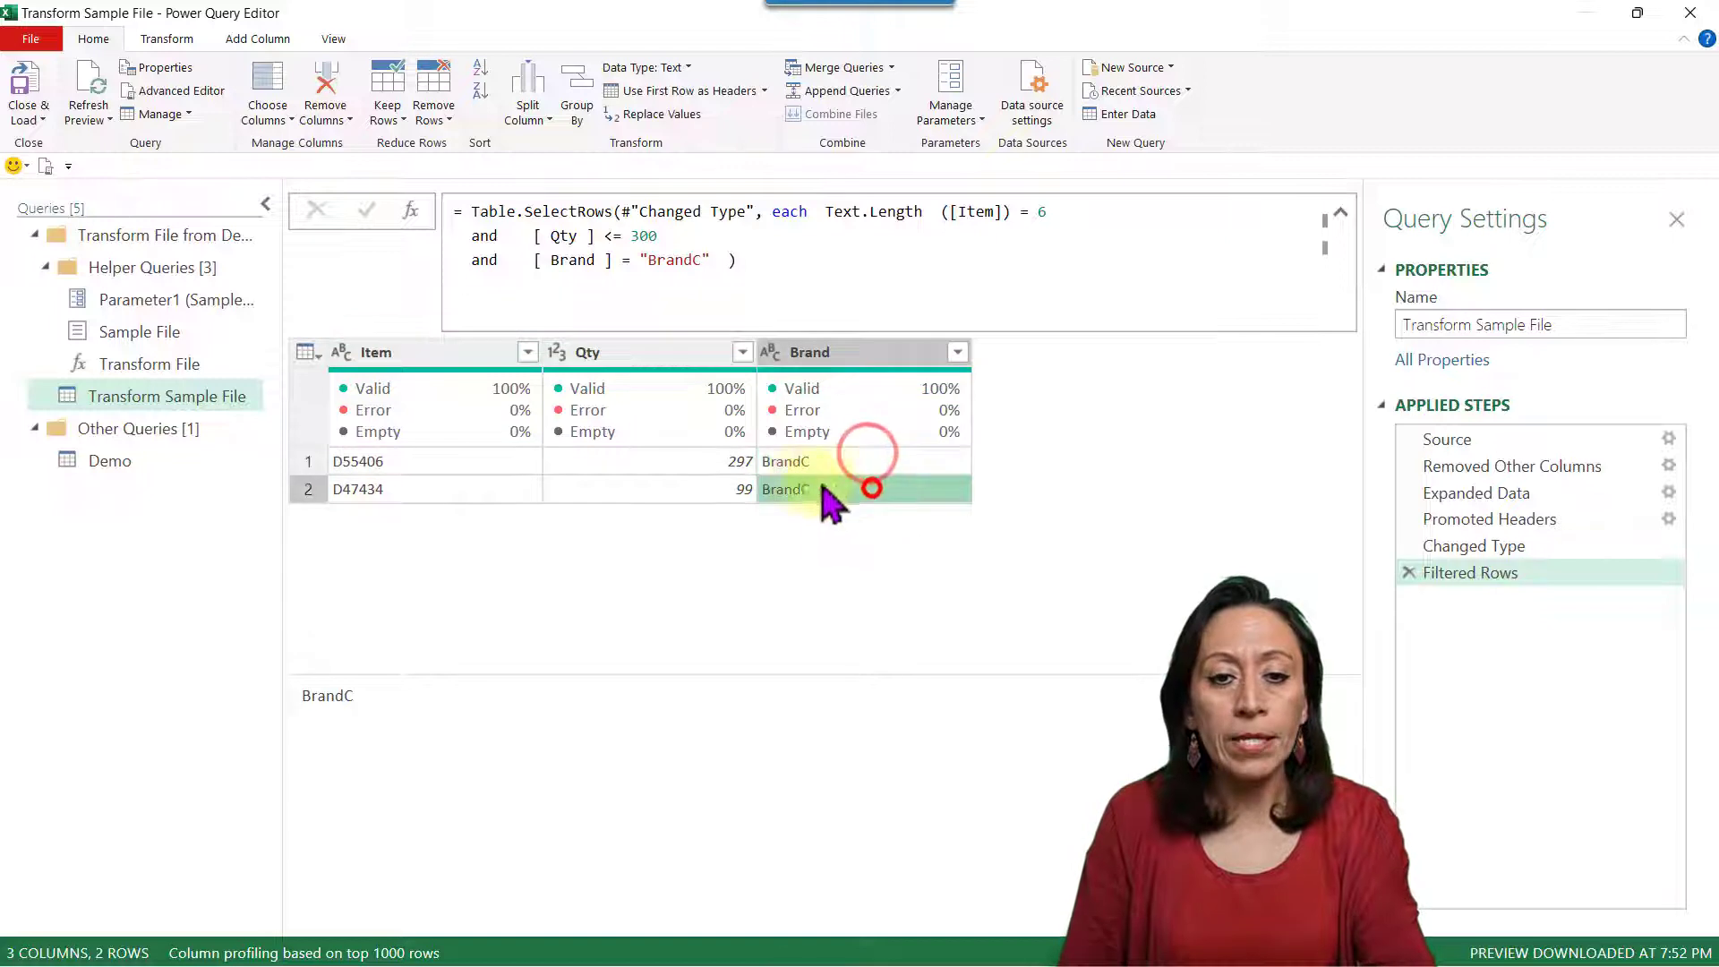
left_click(689, 456)
left_click(690, 485)
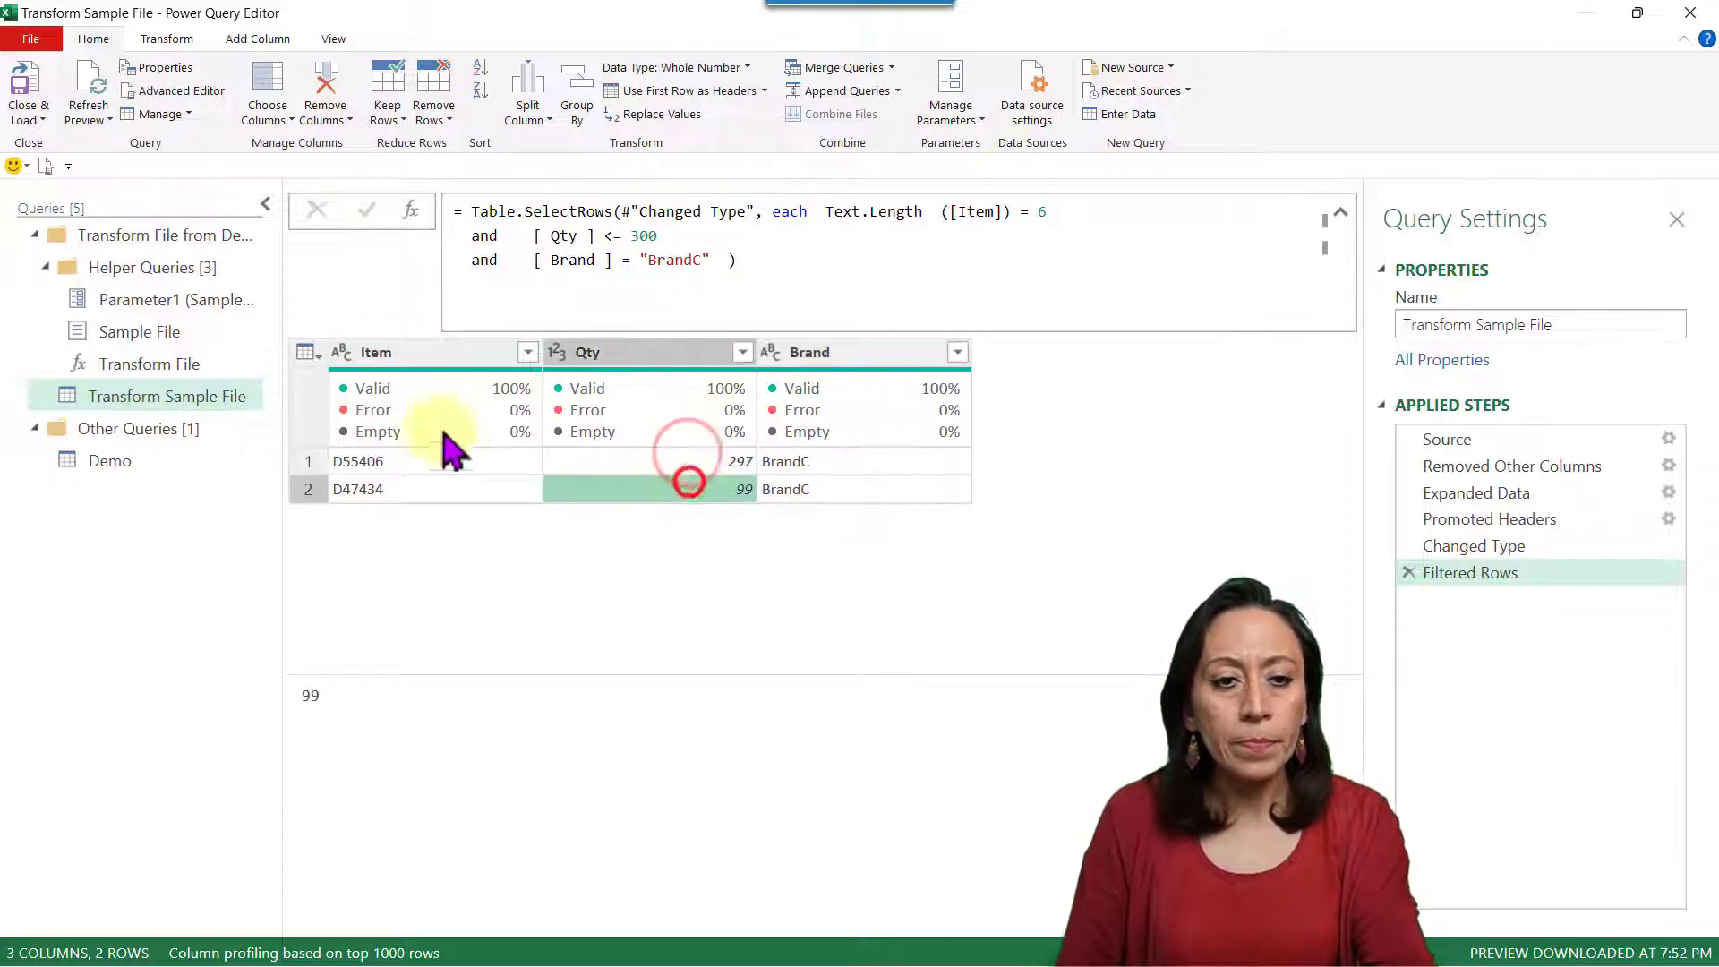
left_click(431, 459)
left_click(423, 486)
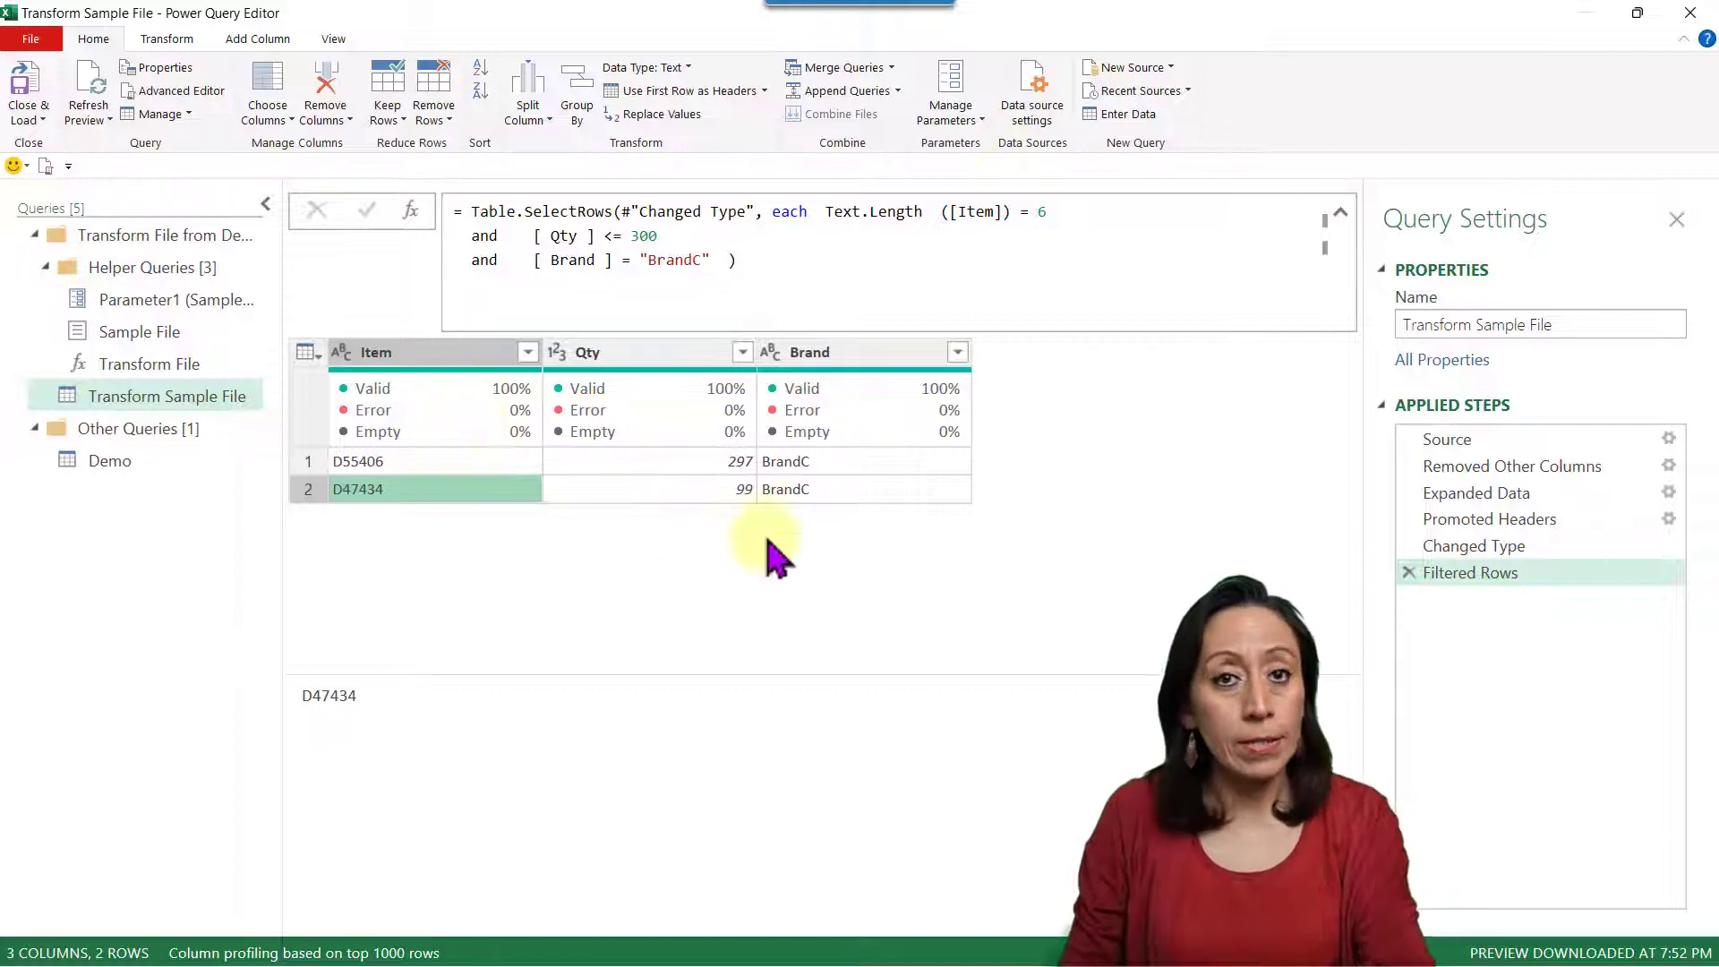
- Open the Demo query and check the Qty values of the combined rows from all Building files
left_click(149, 466)
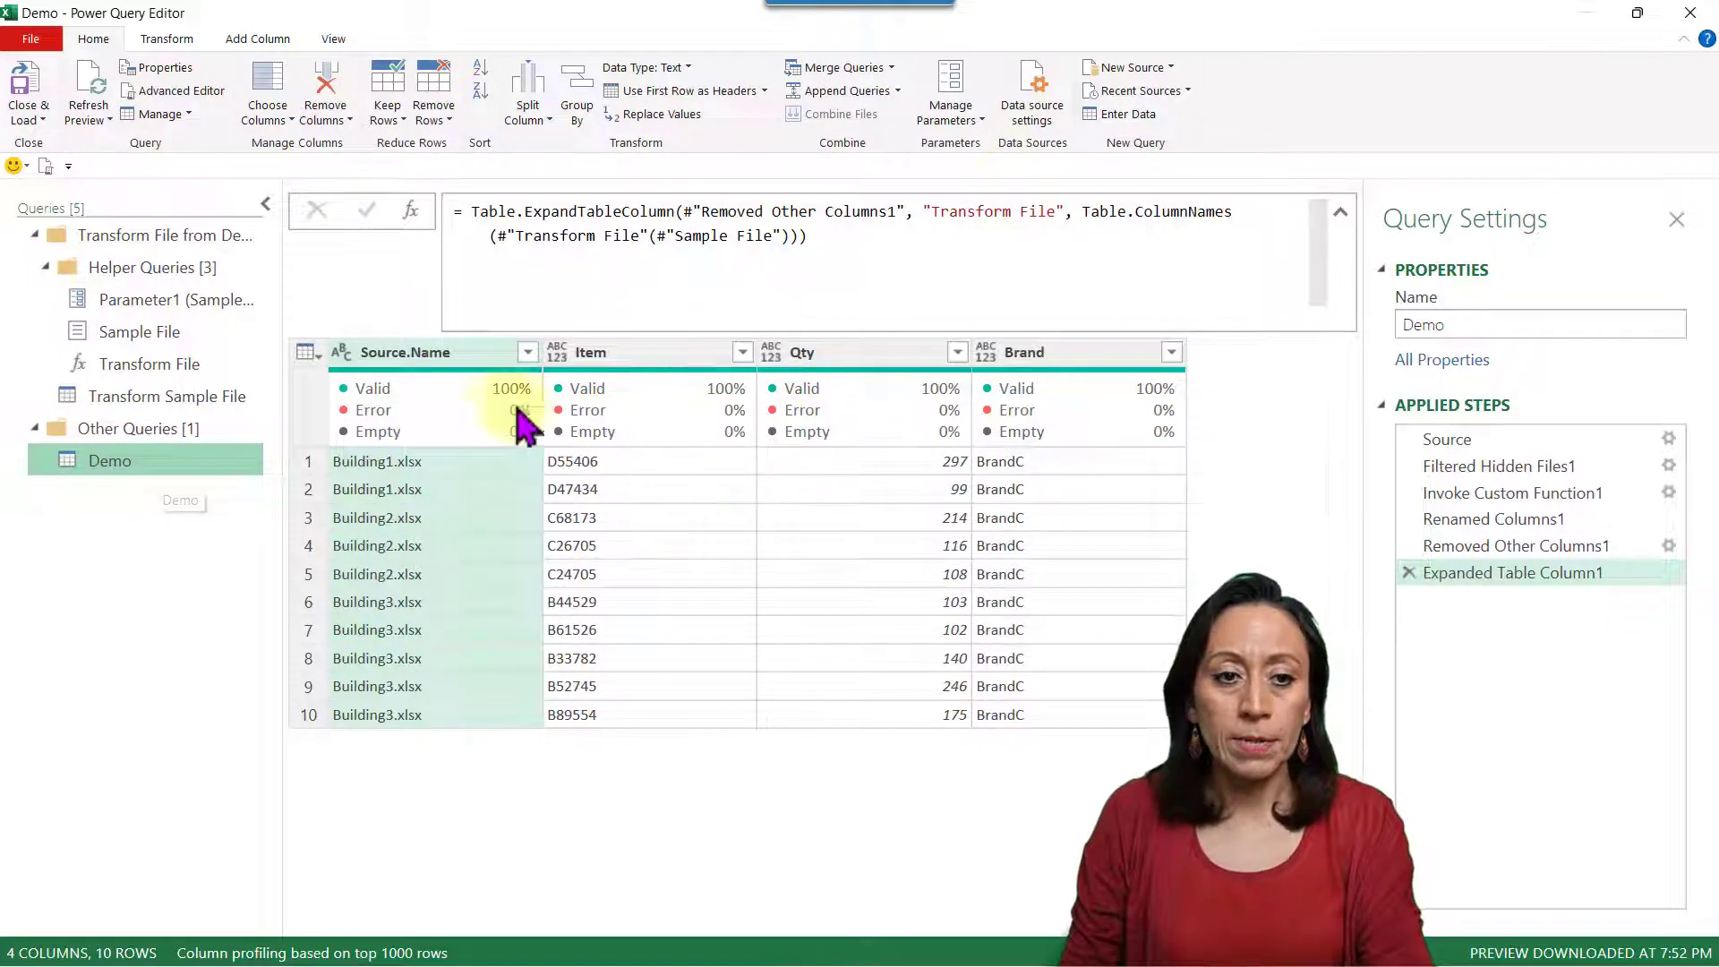
left_click(858, 461)
left_click(860, 537)
left_click(862, 602)
left_click(864, 630)
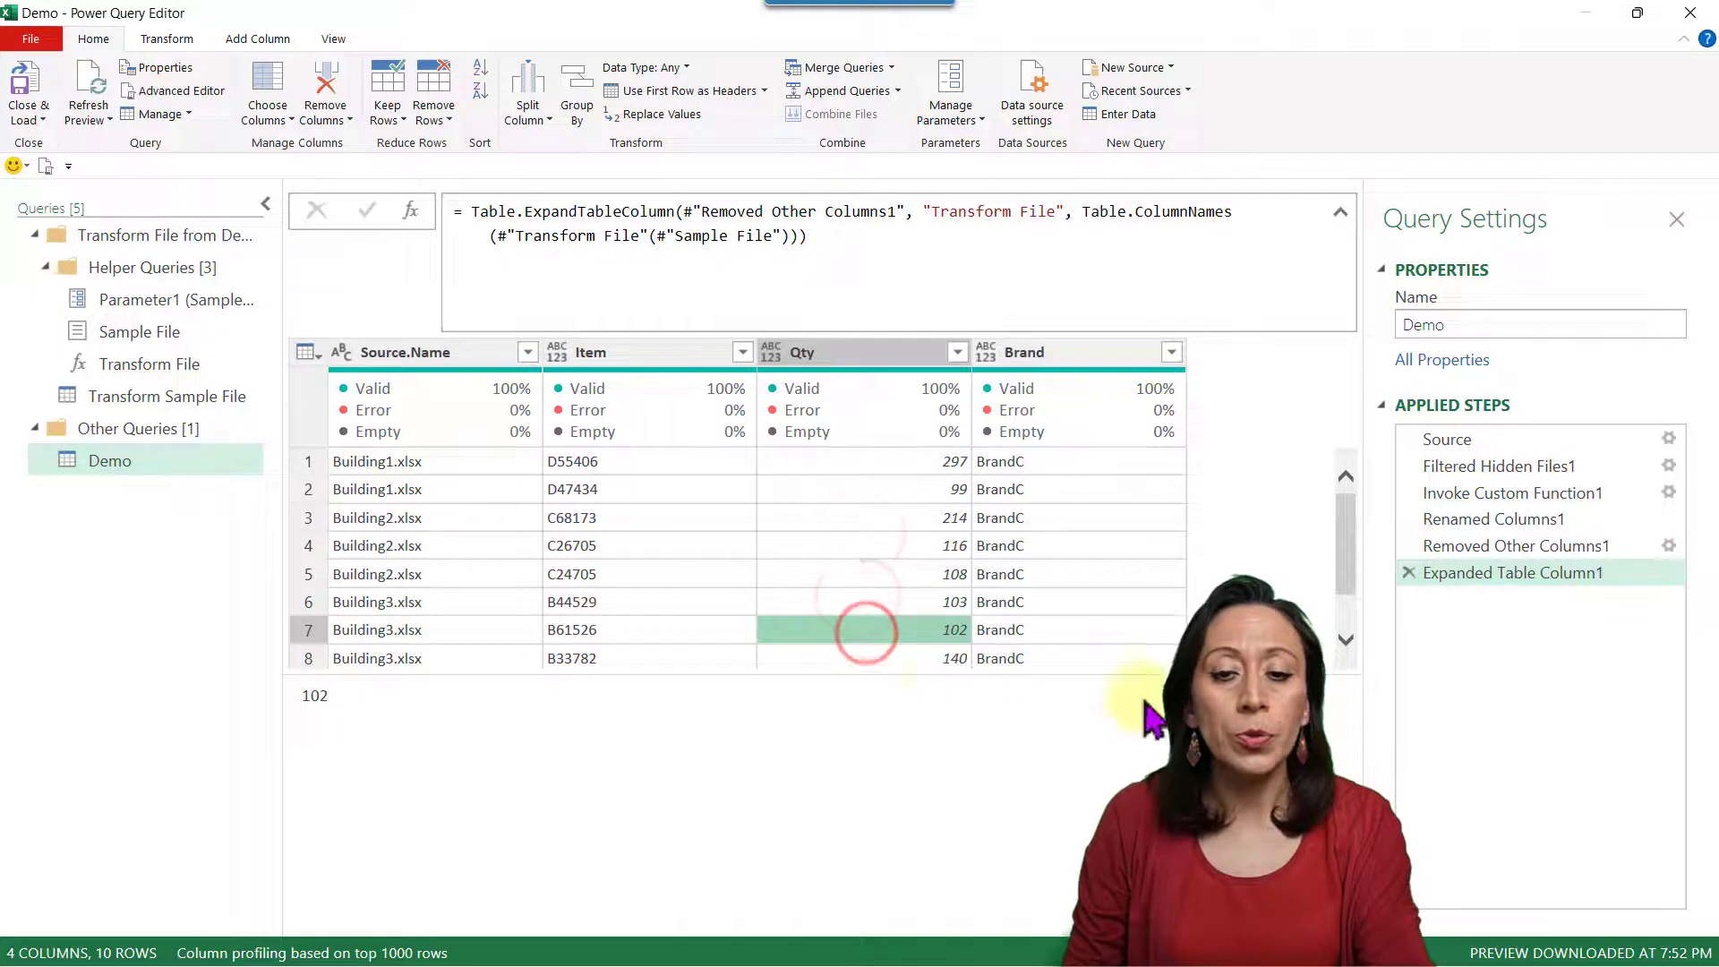
left_click_drag(1161, 723, 1162, 740)
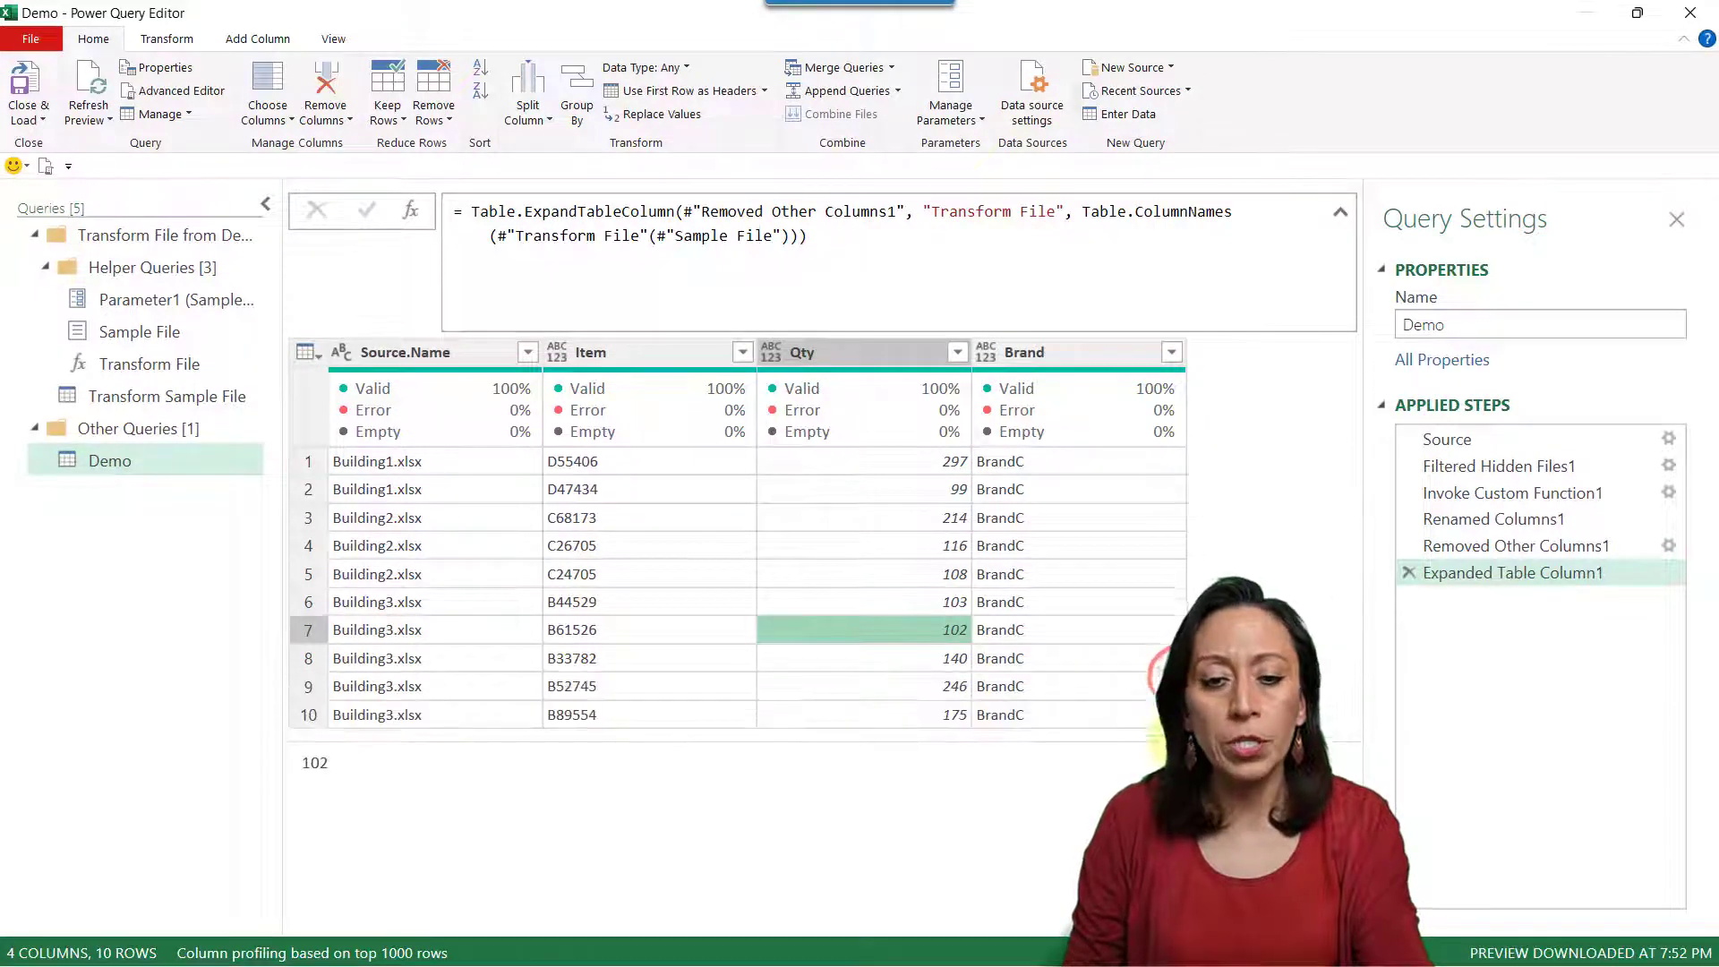
- Extract the text before the "." delimiter in the Demo query's Source.Name column
left_click(466, 354)
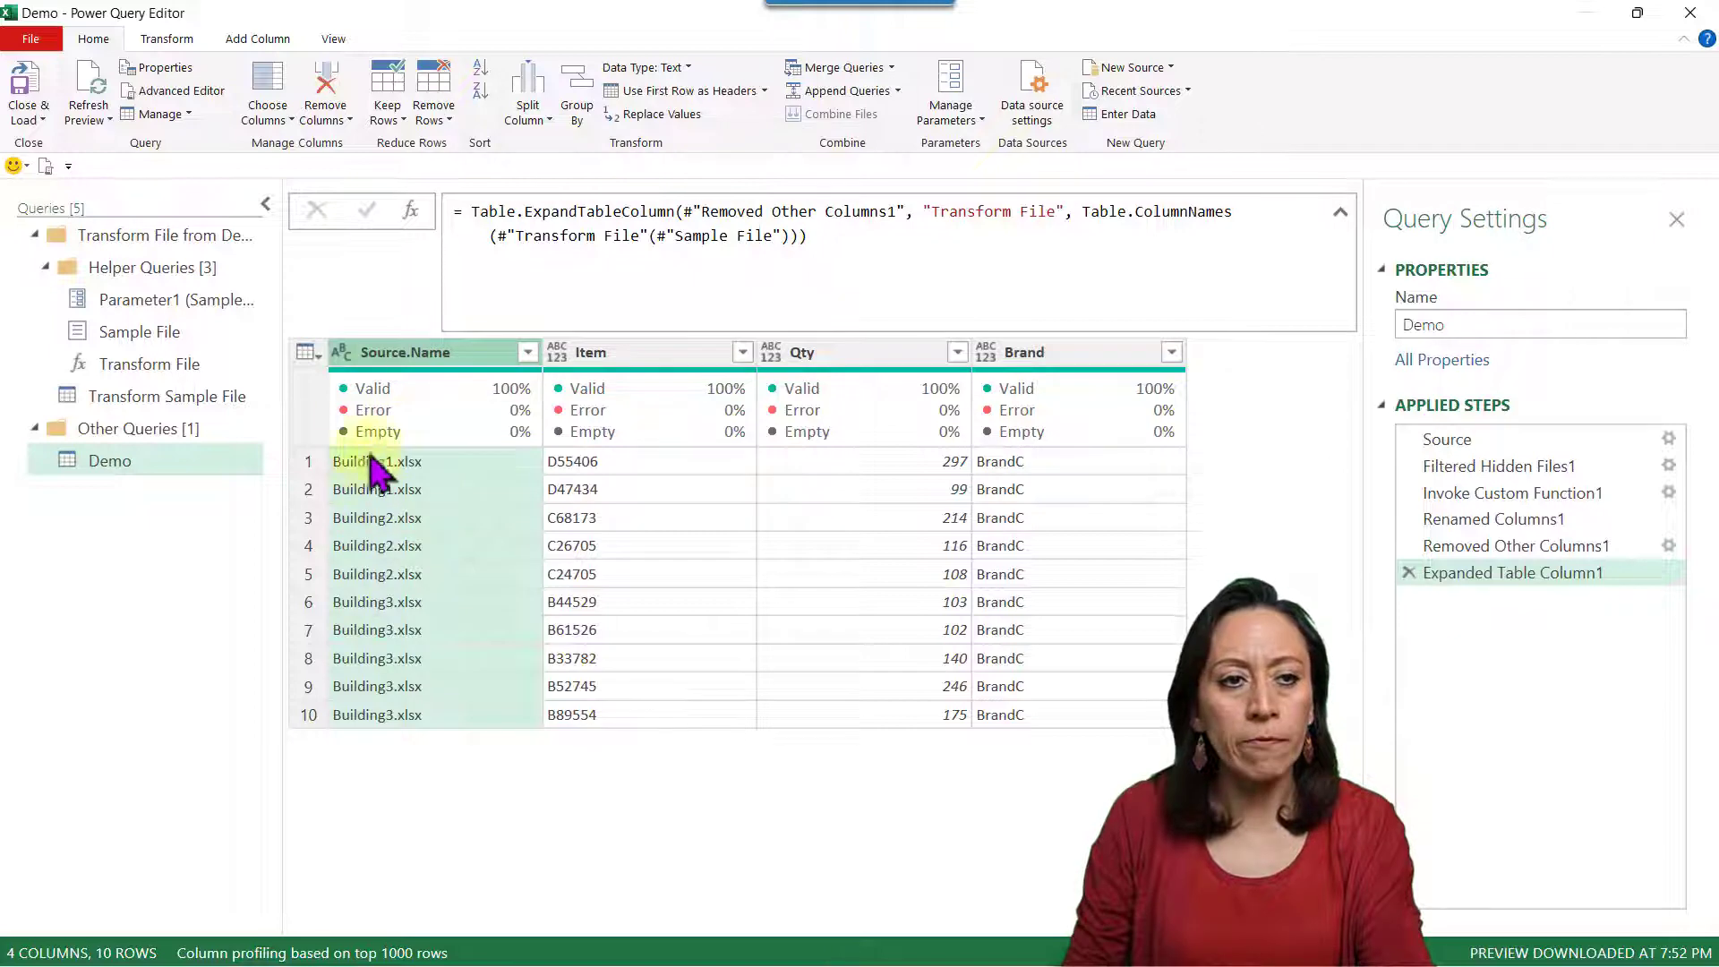
left_click(385, 351)
left_click(166, 38)
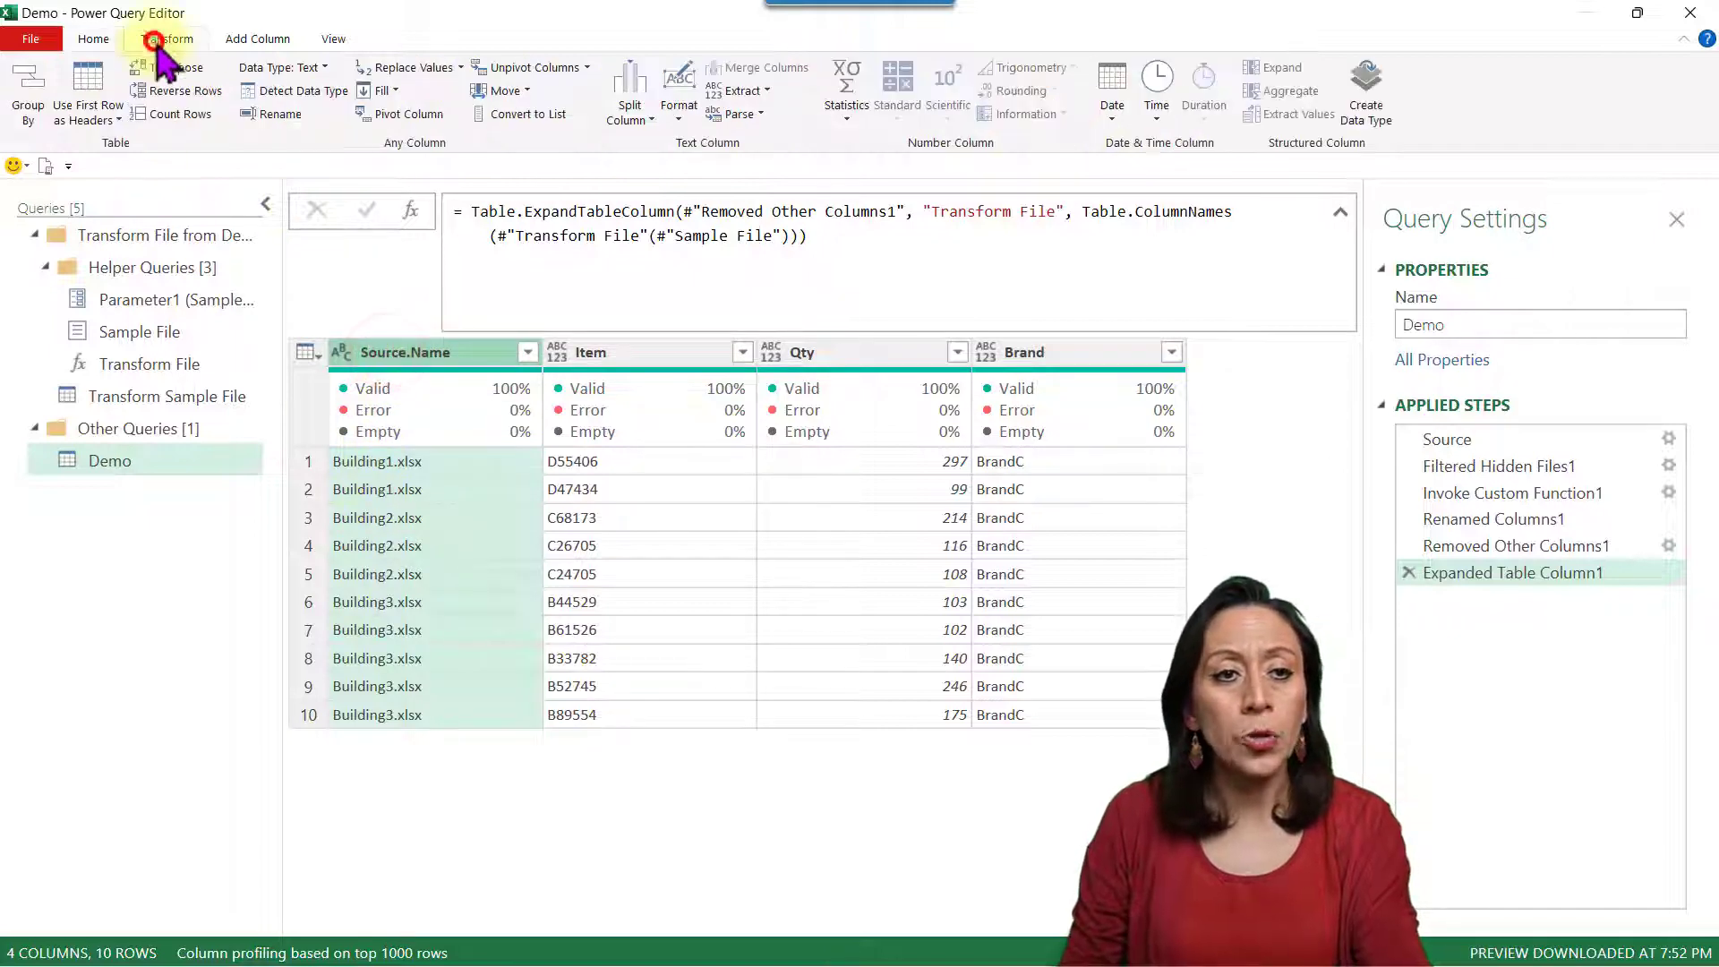
left_click(750, 91)
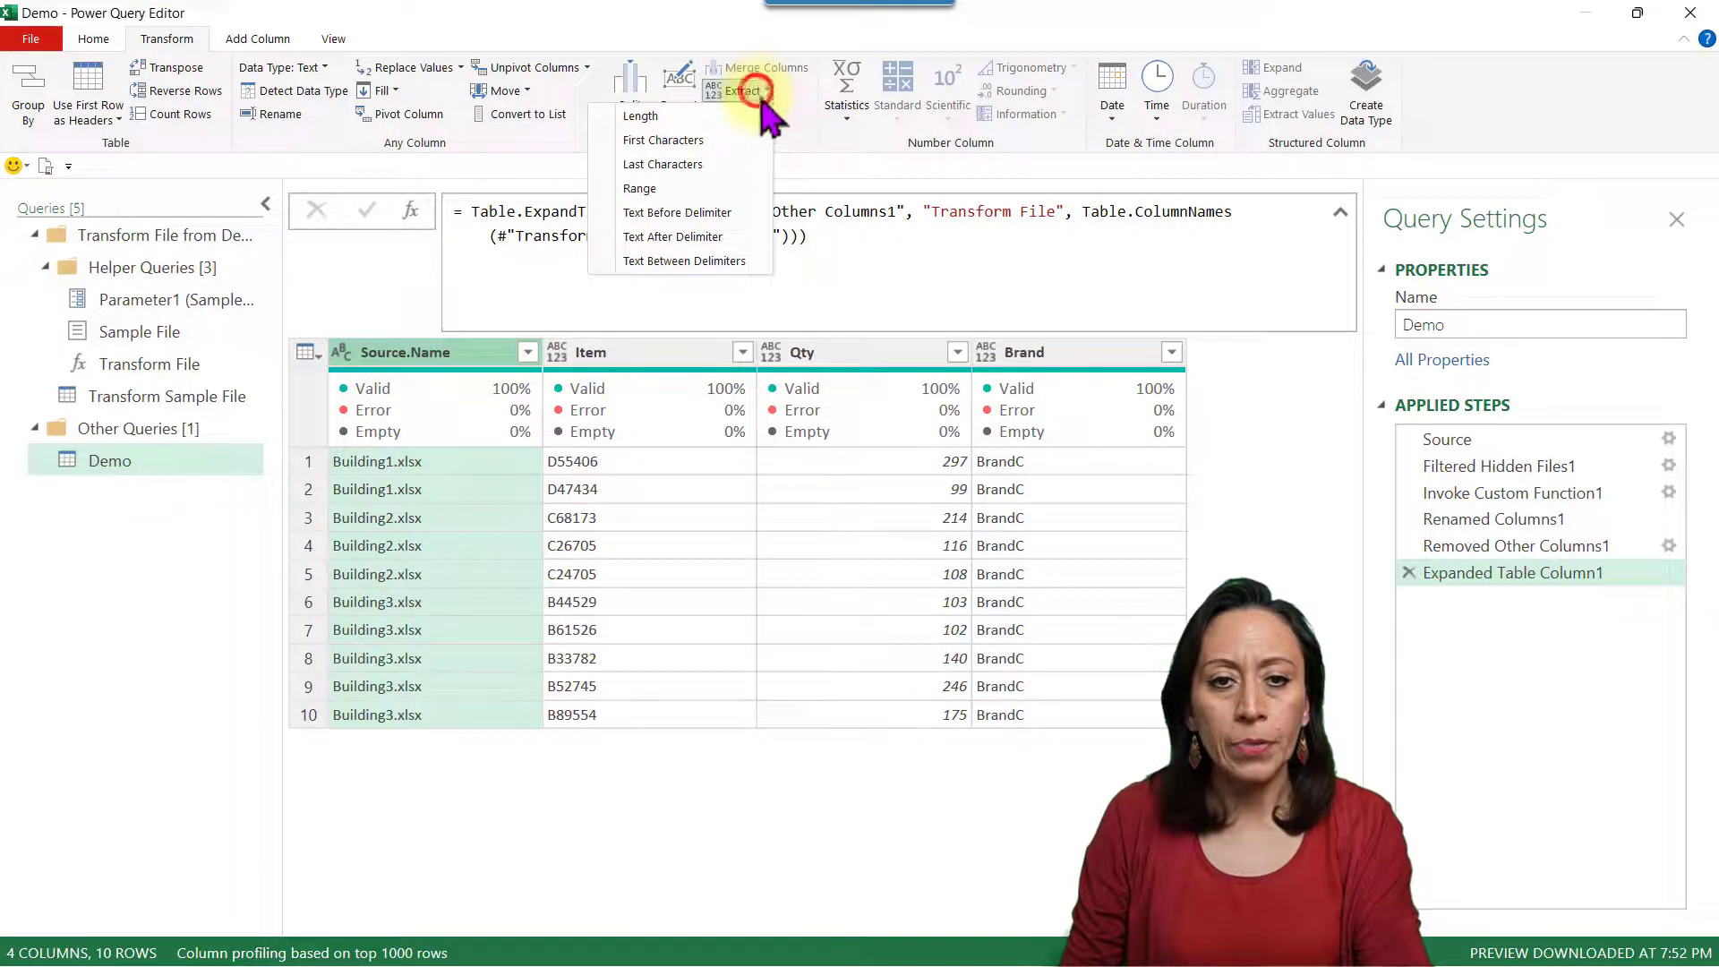
left_click(725, 212)
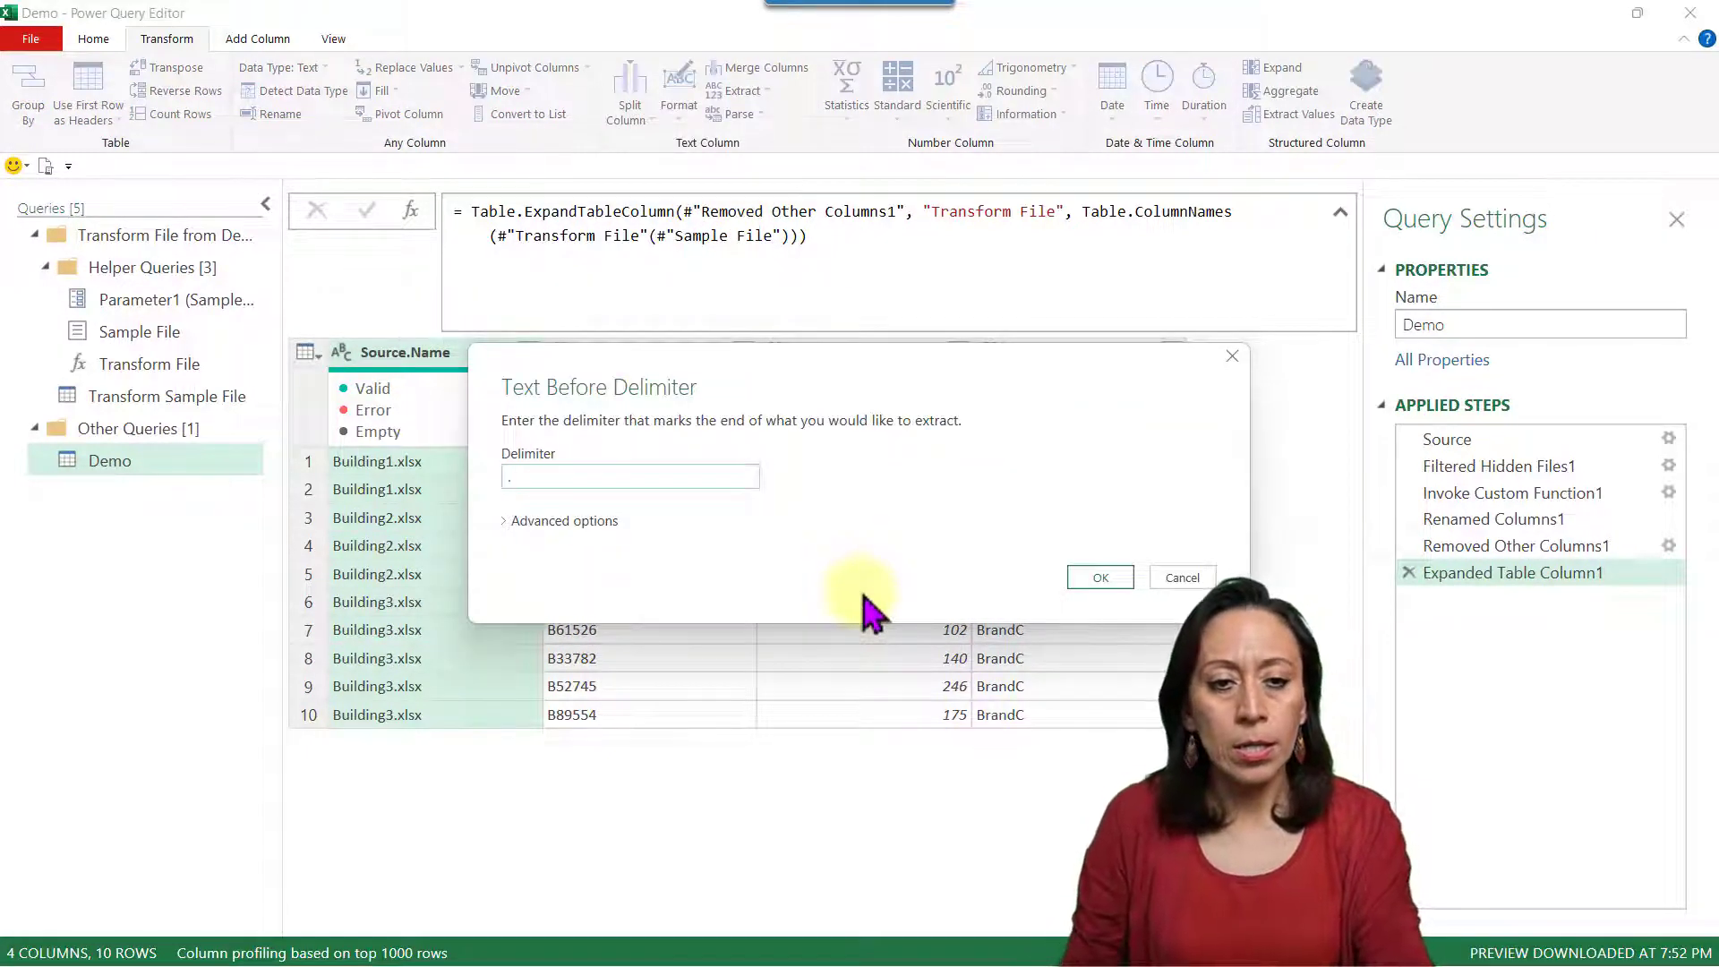
left_click(1096, 578)
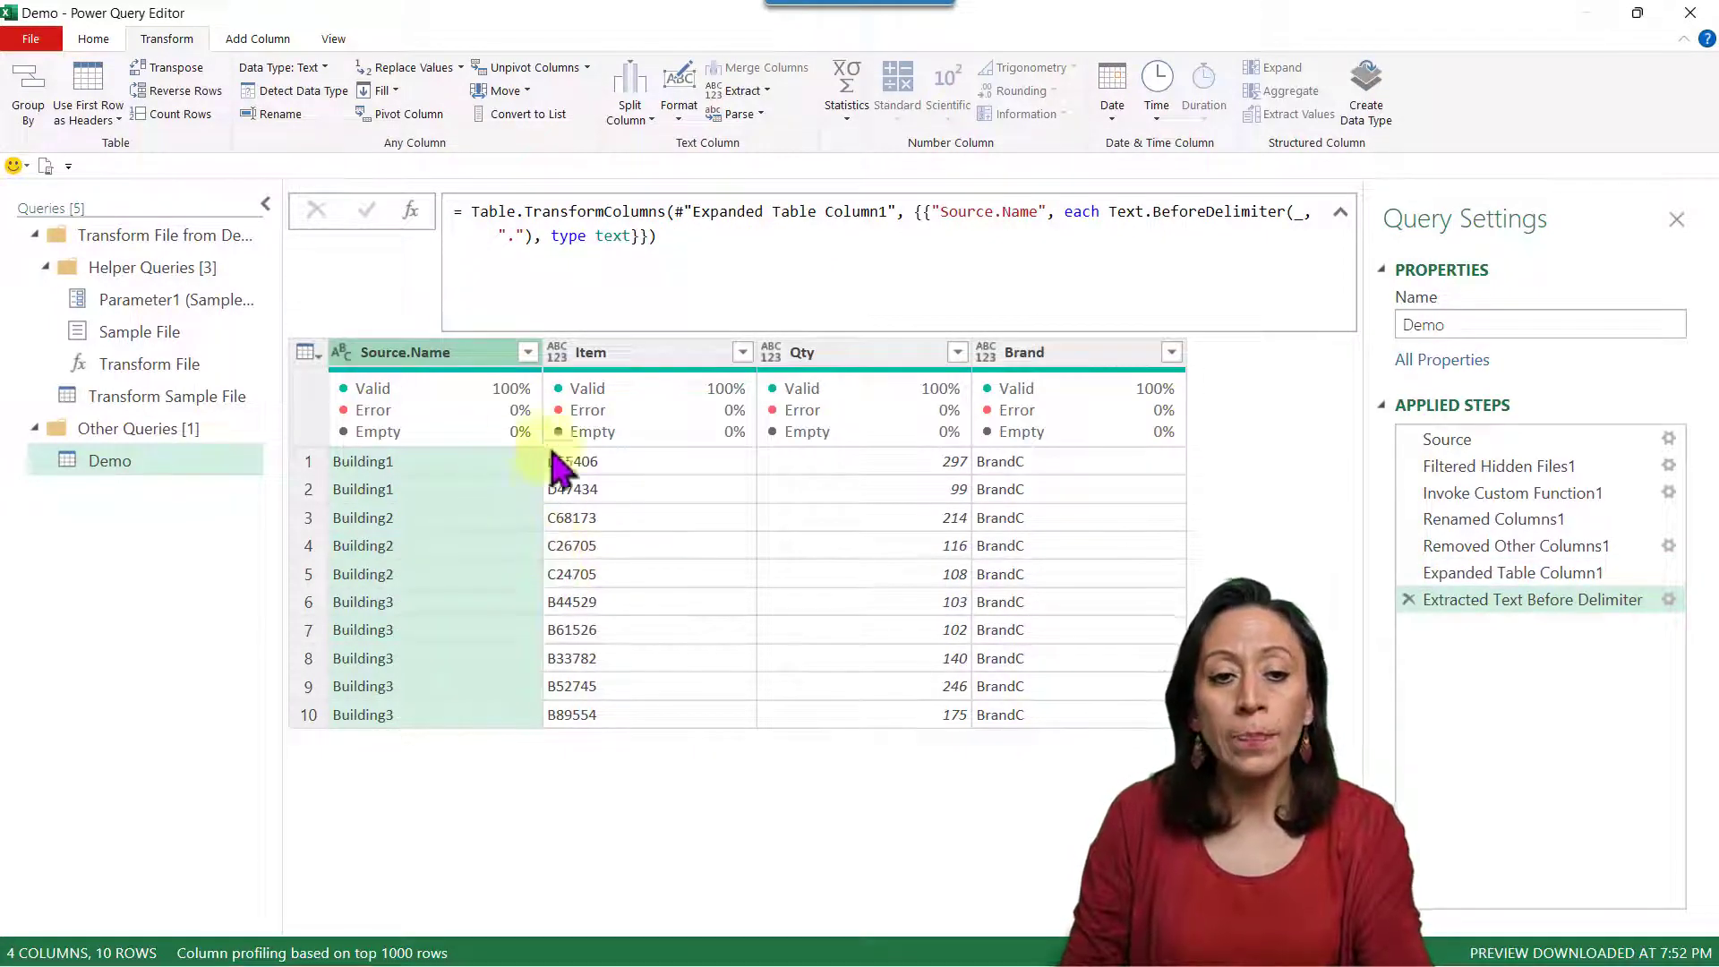
- Rename the Source.Name column as Building No
double_click(401, 351)
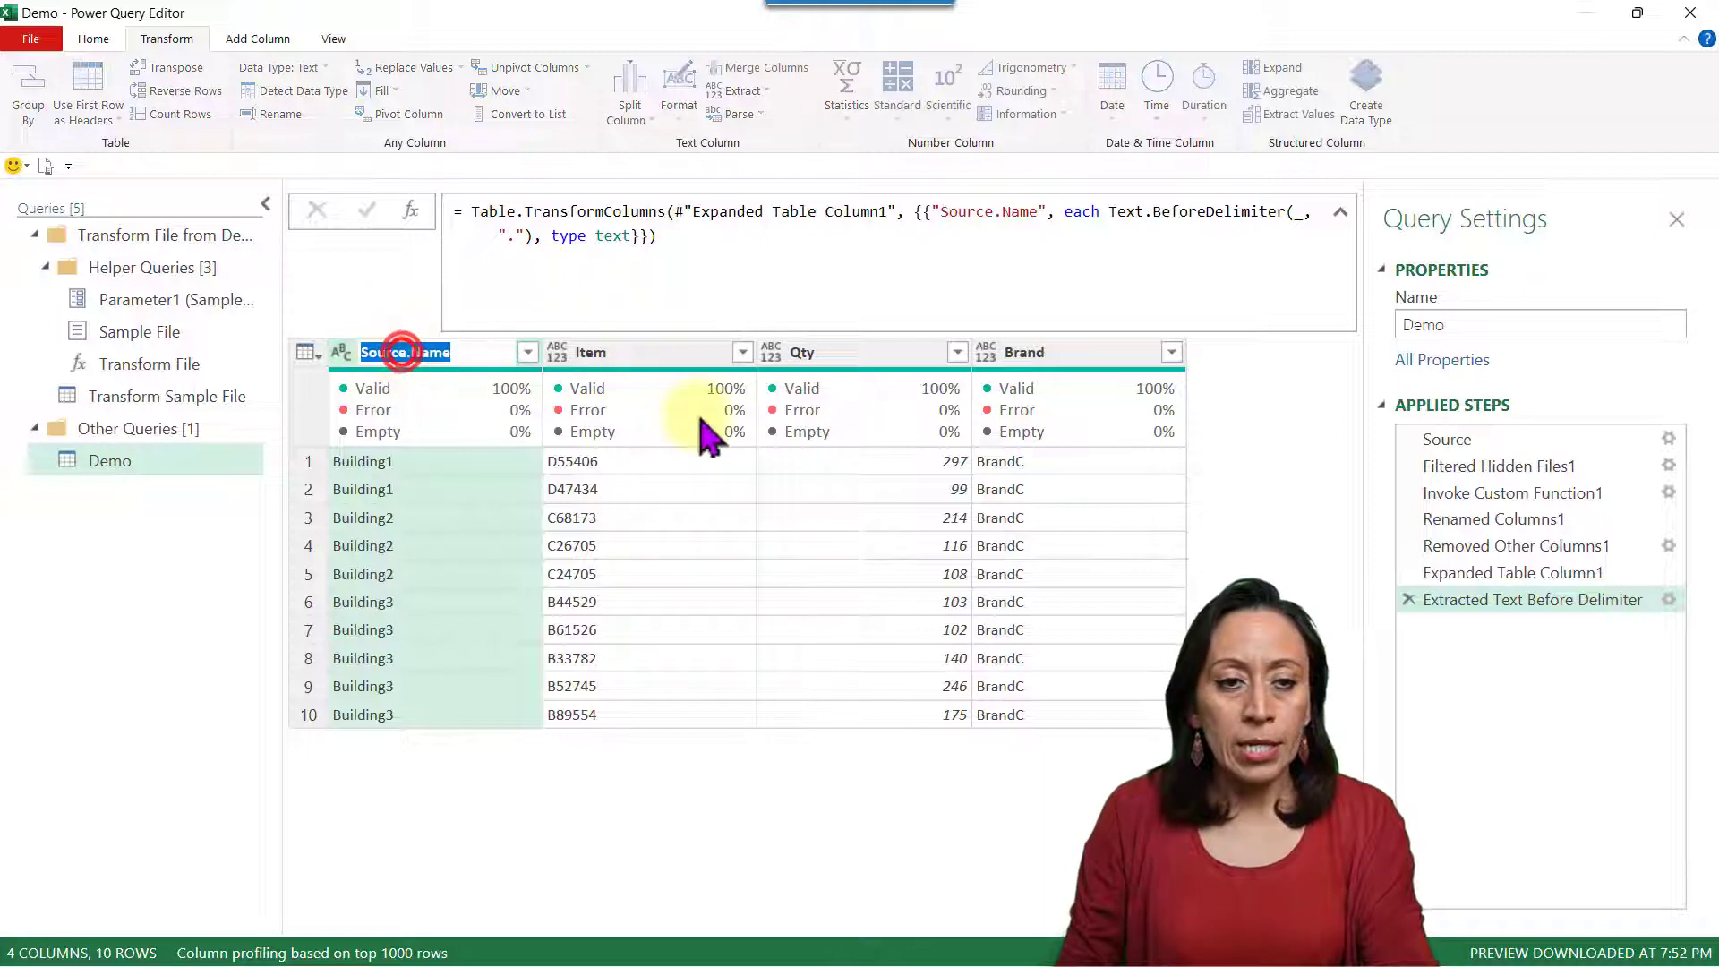
type("Building No")
key("Return")
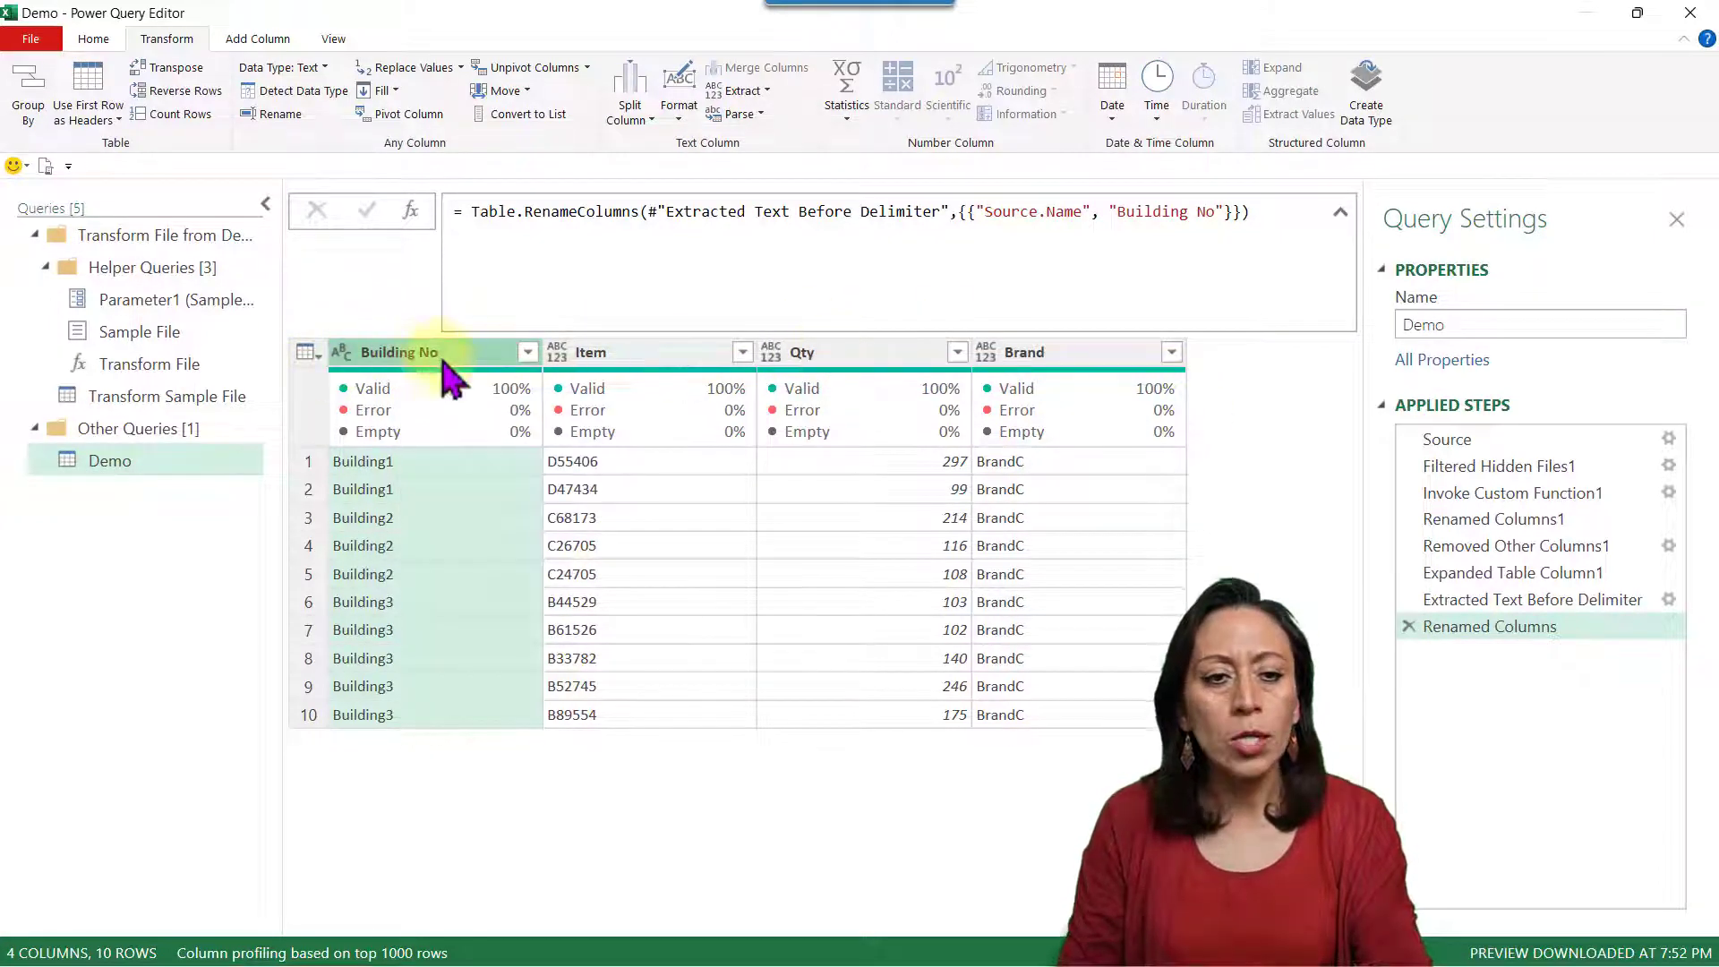
- Detect the data types of all columns in the Demo query
mouse_move(493, 394)
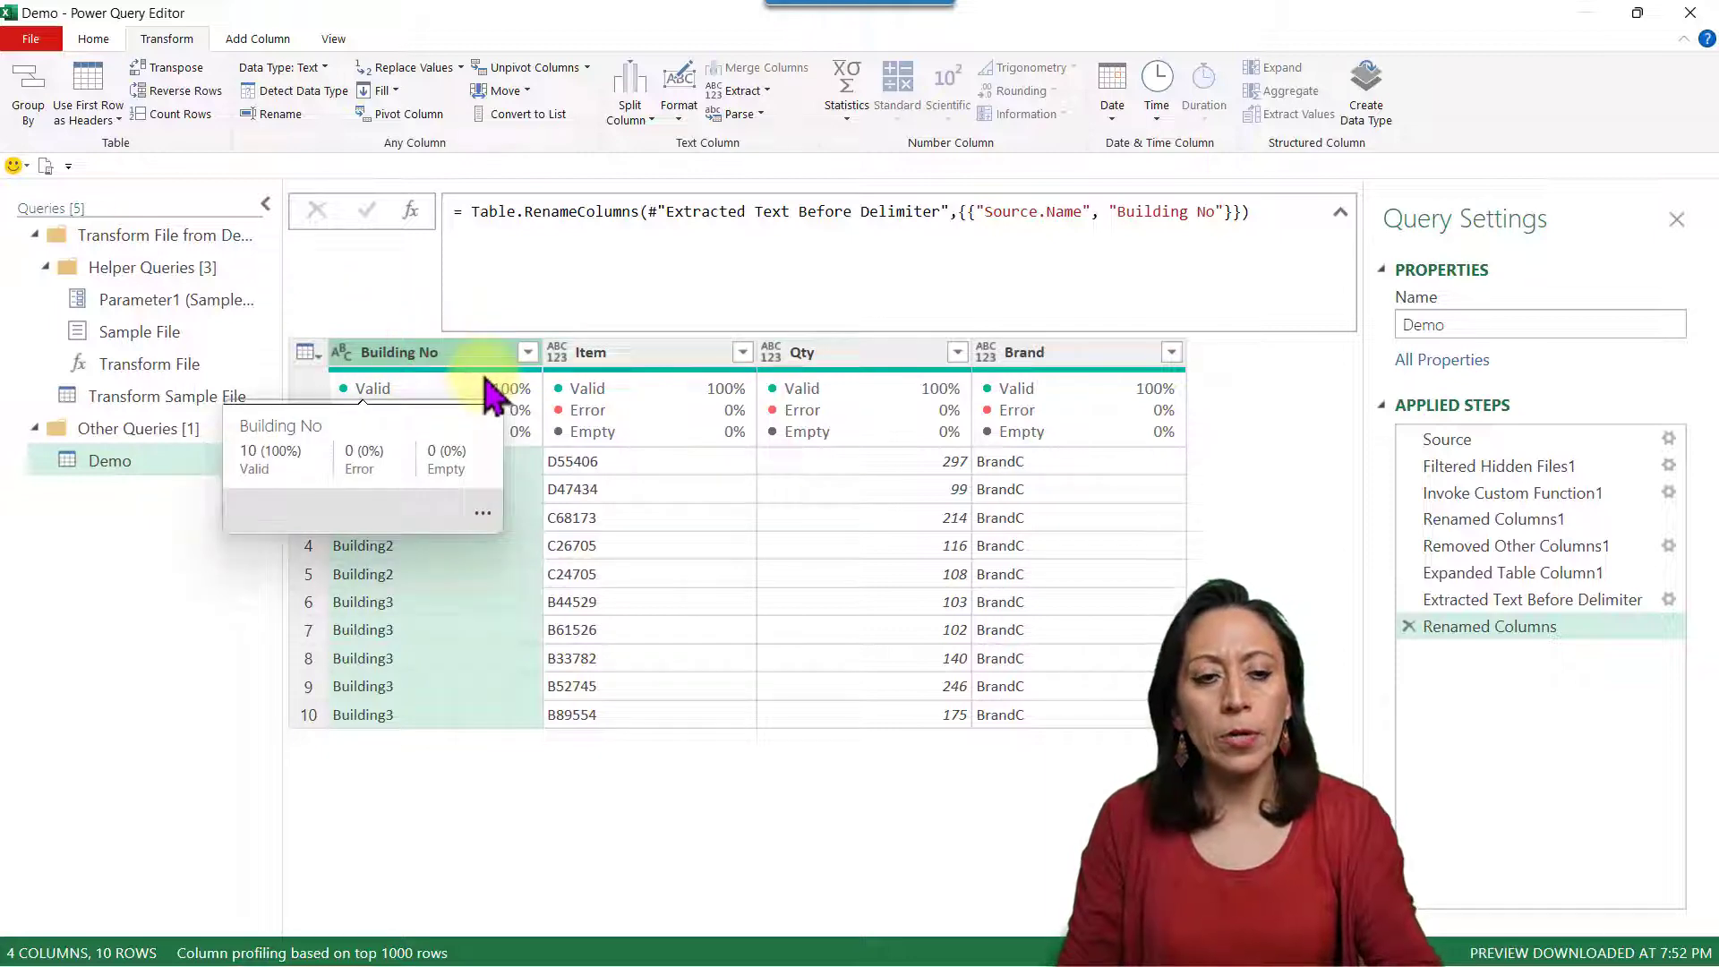
key("ctrl+a")
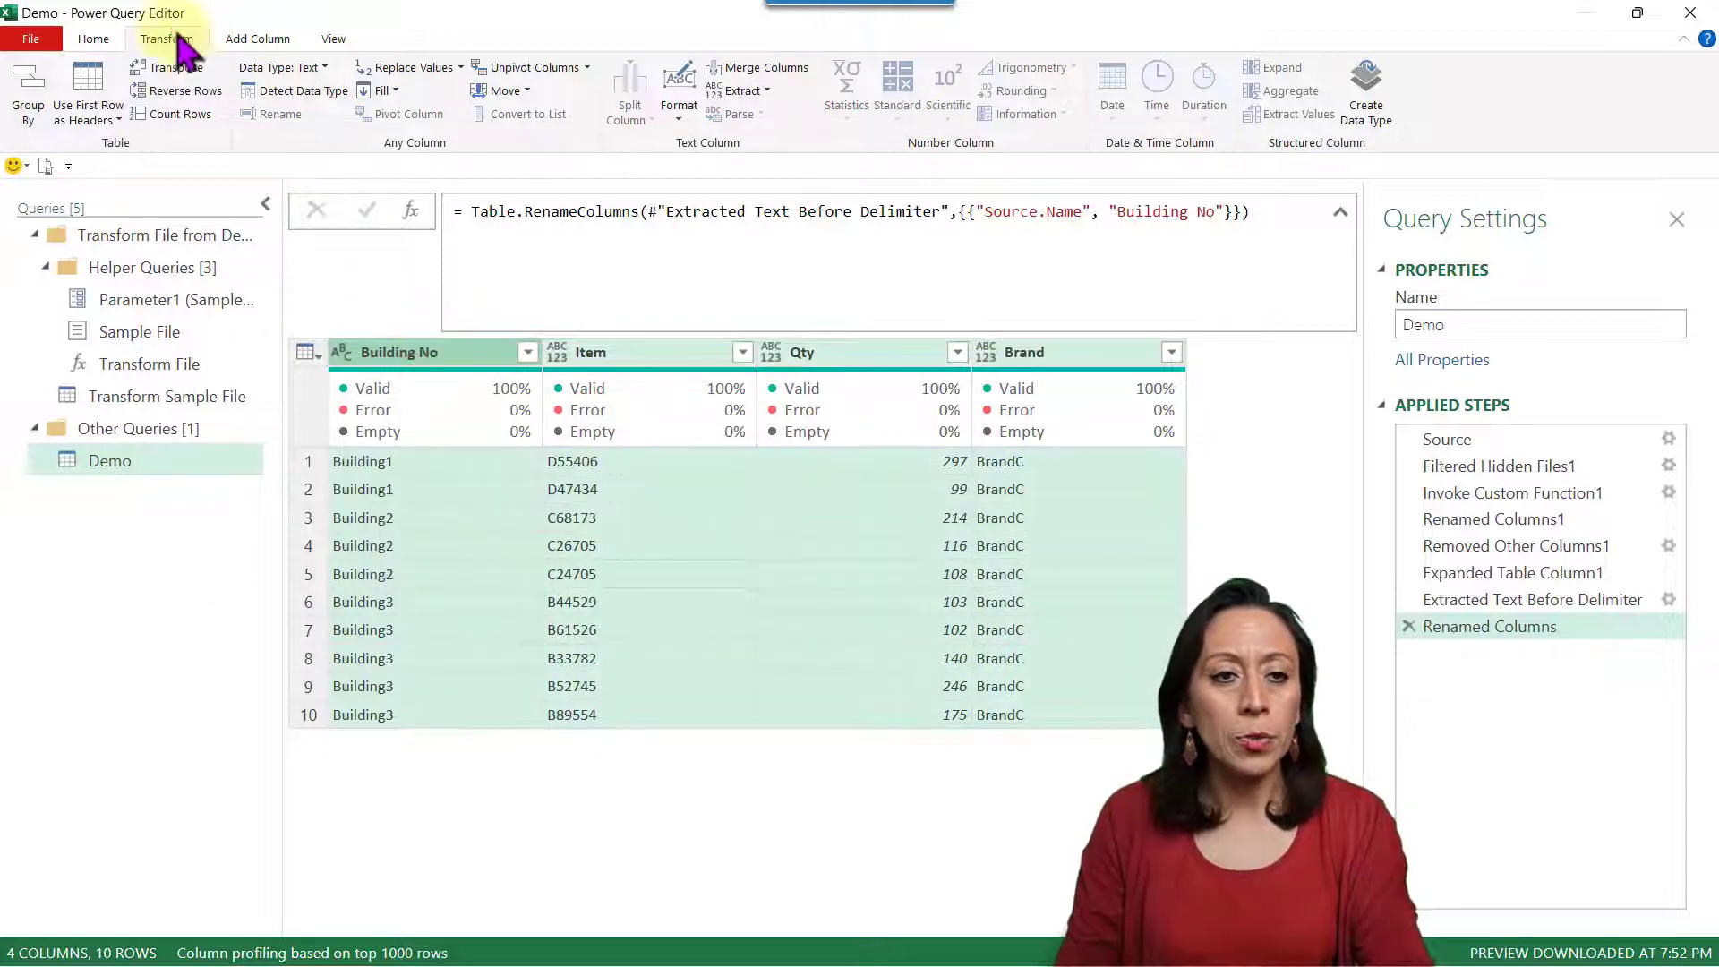
left_click(305, 91)
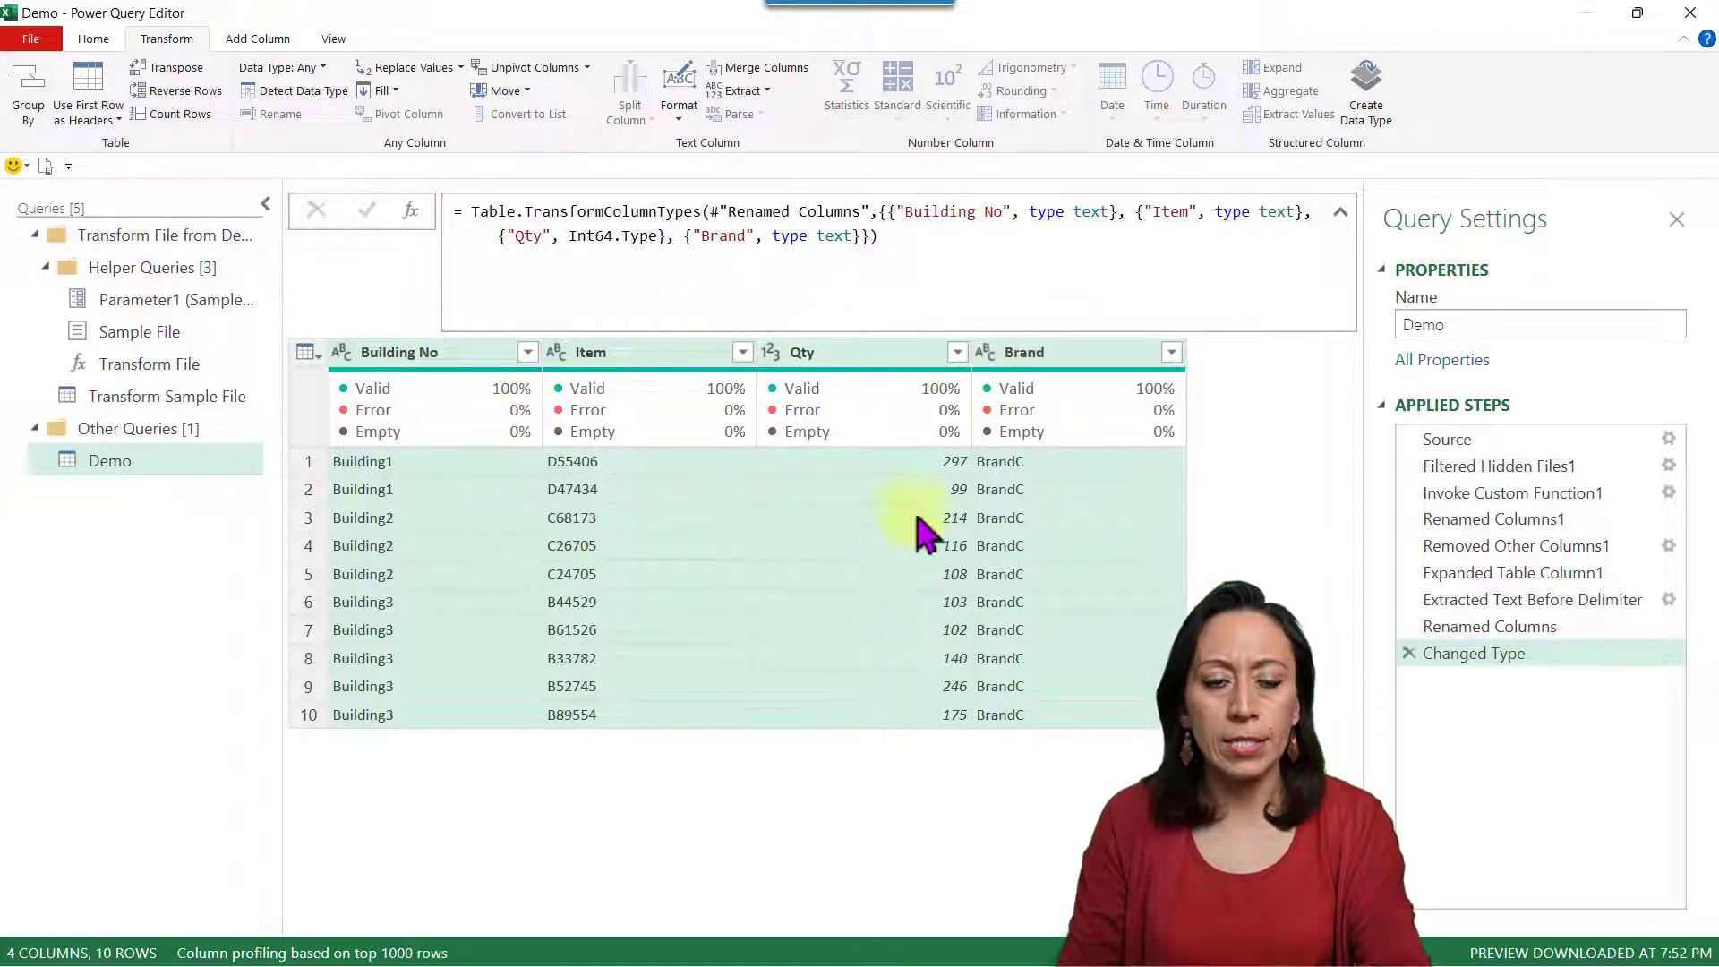
- Close the query editor, loading the queries with Only Create Connection, and widen the workbook's query list
left_click(93, 39)
left_click(36, 118)
left_click(72, 166)
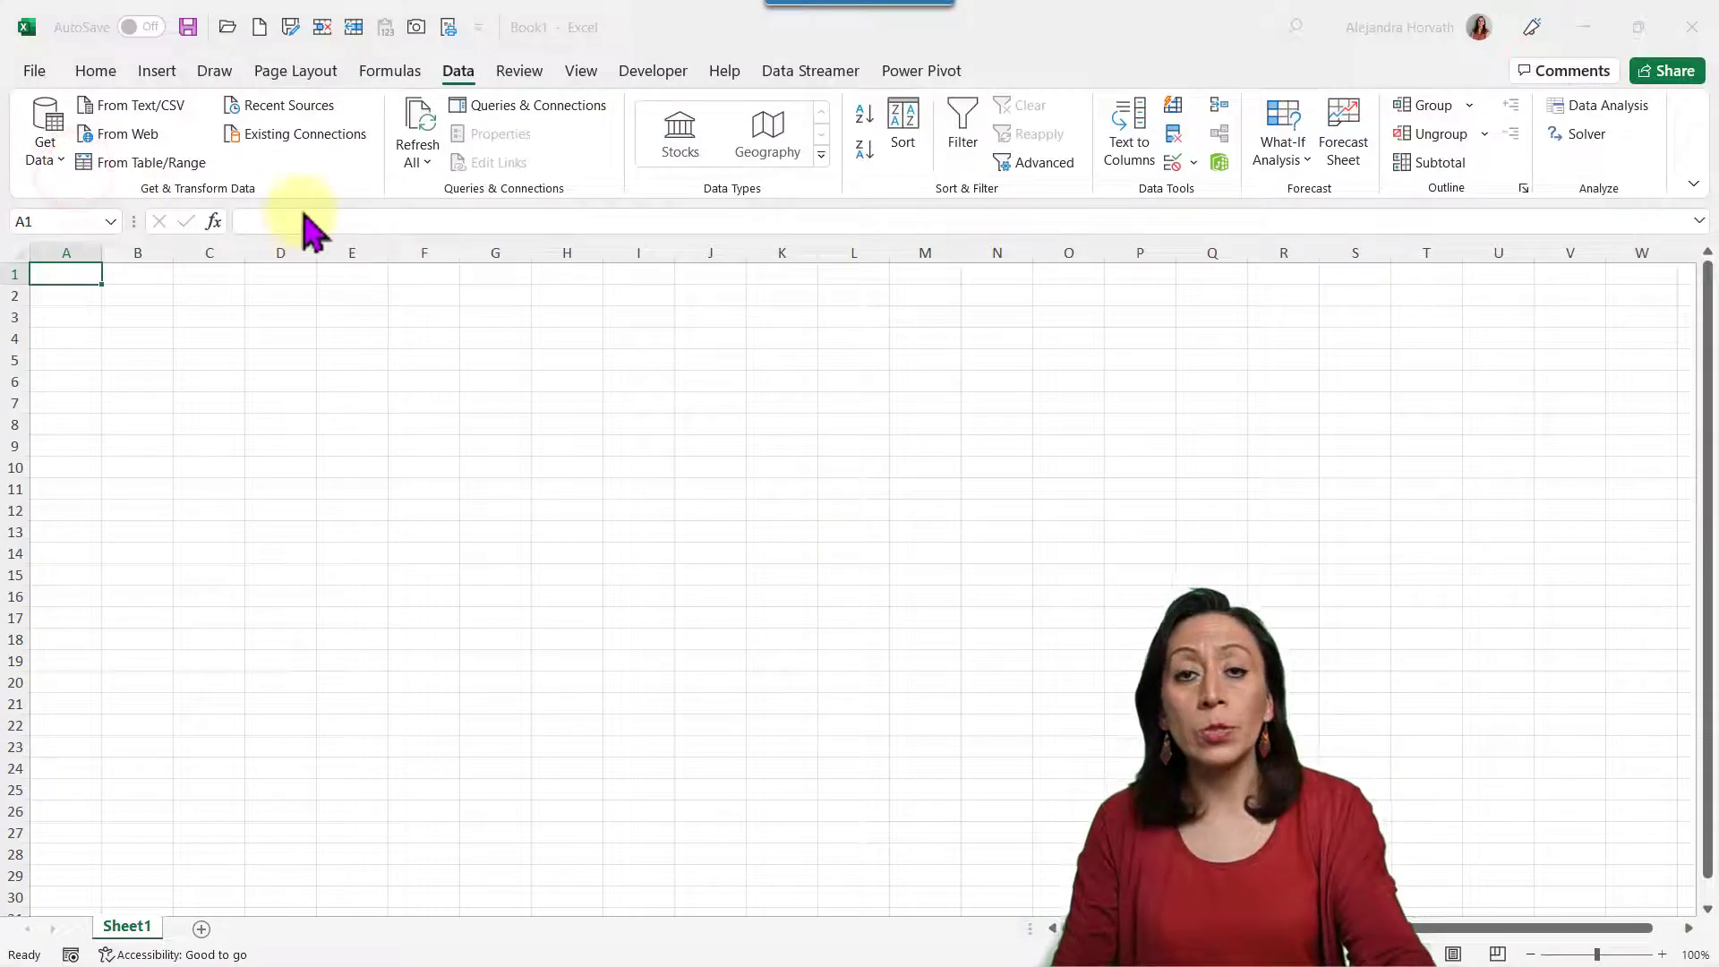
left_click(538, 521)
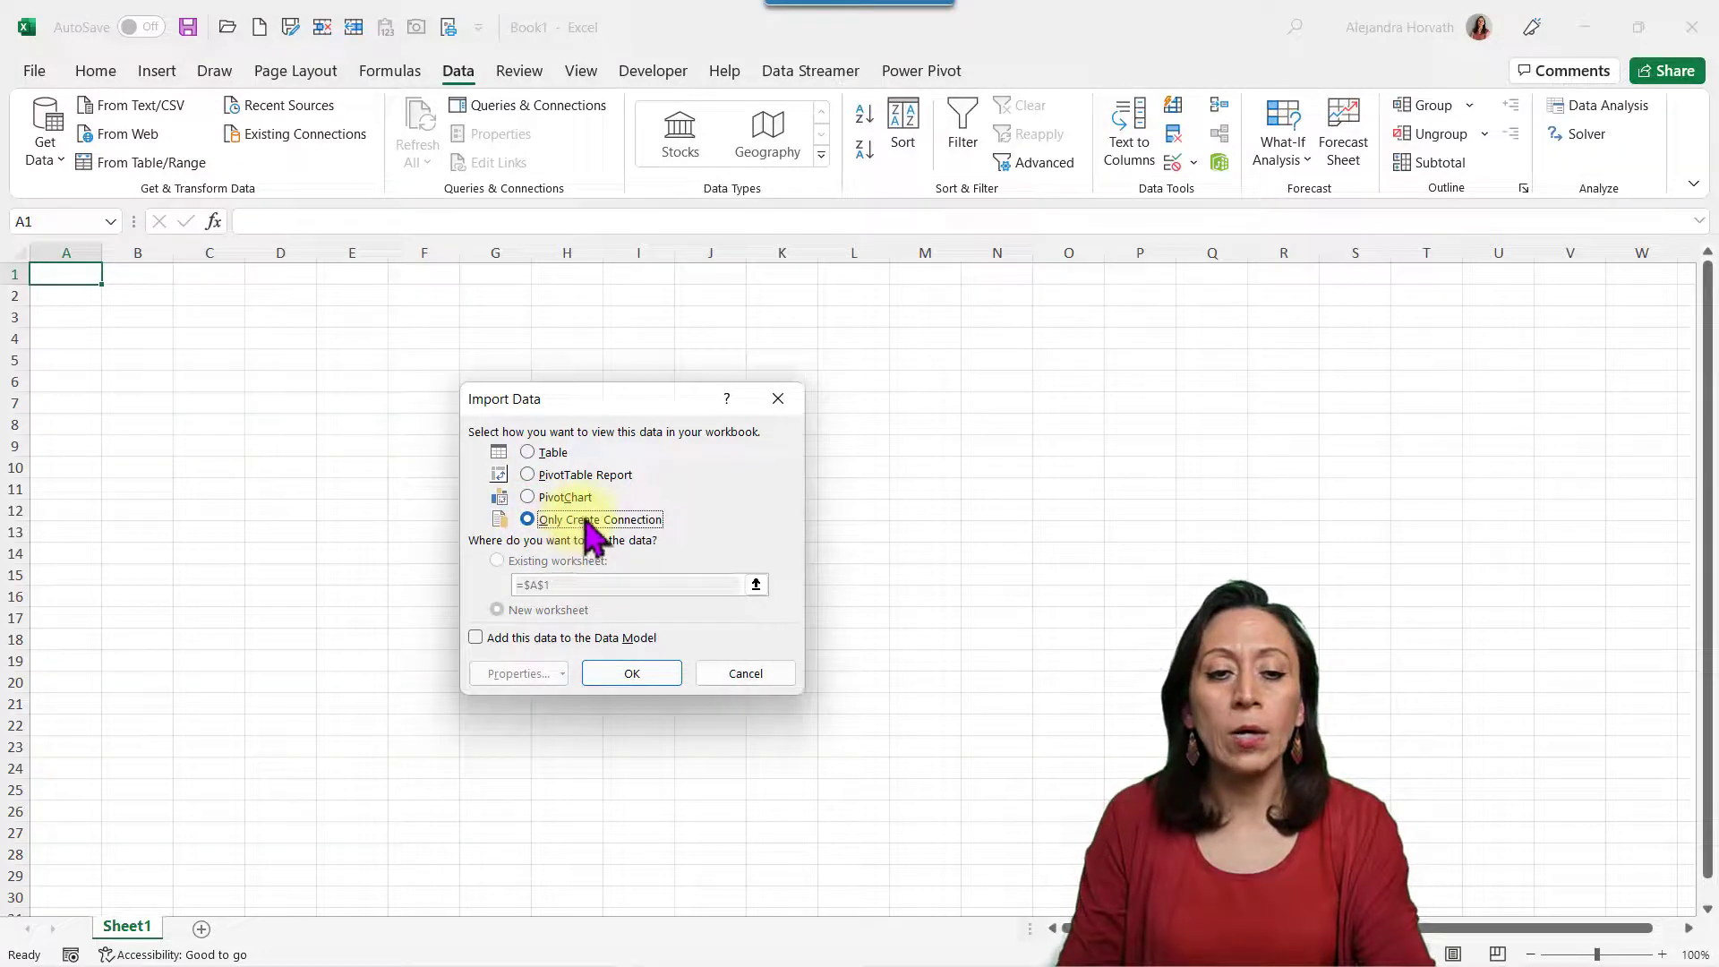
left_click(624, 670)
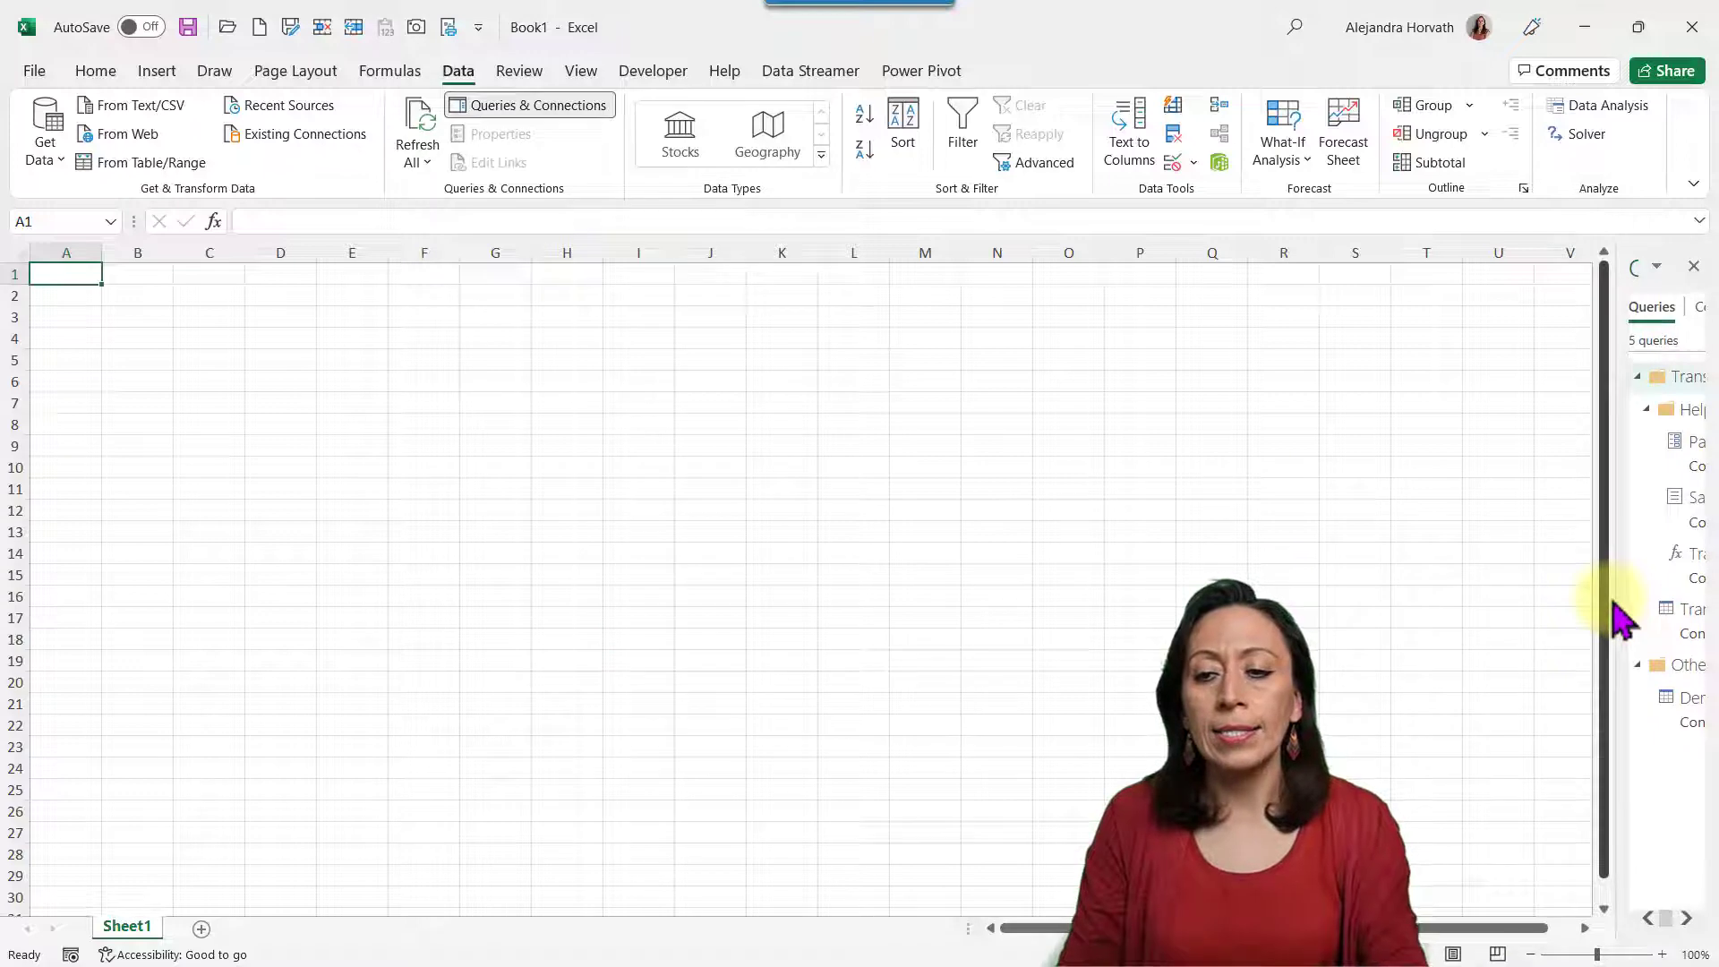
left_click_drag(1619, 588, 1413, 591)
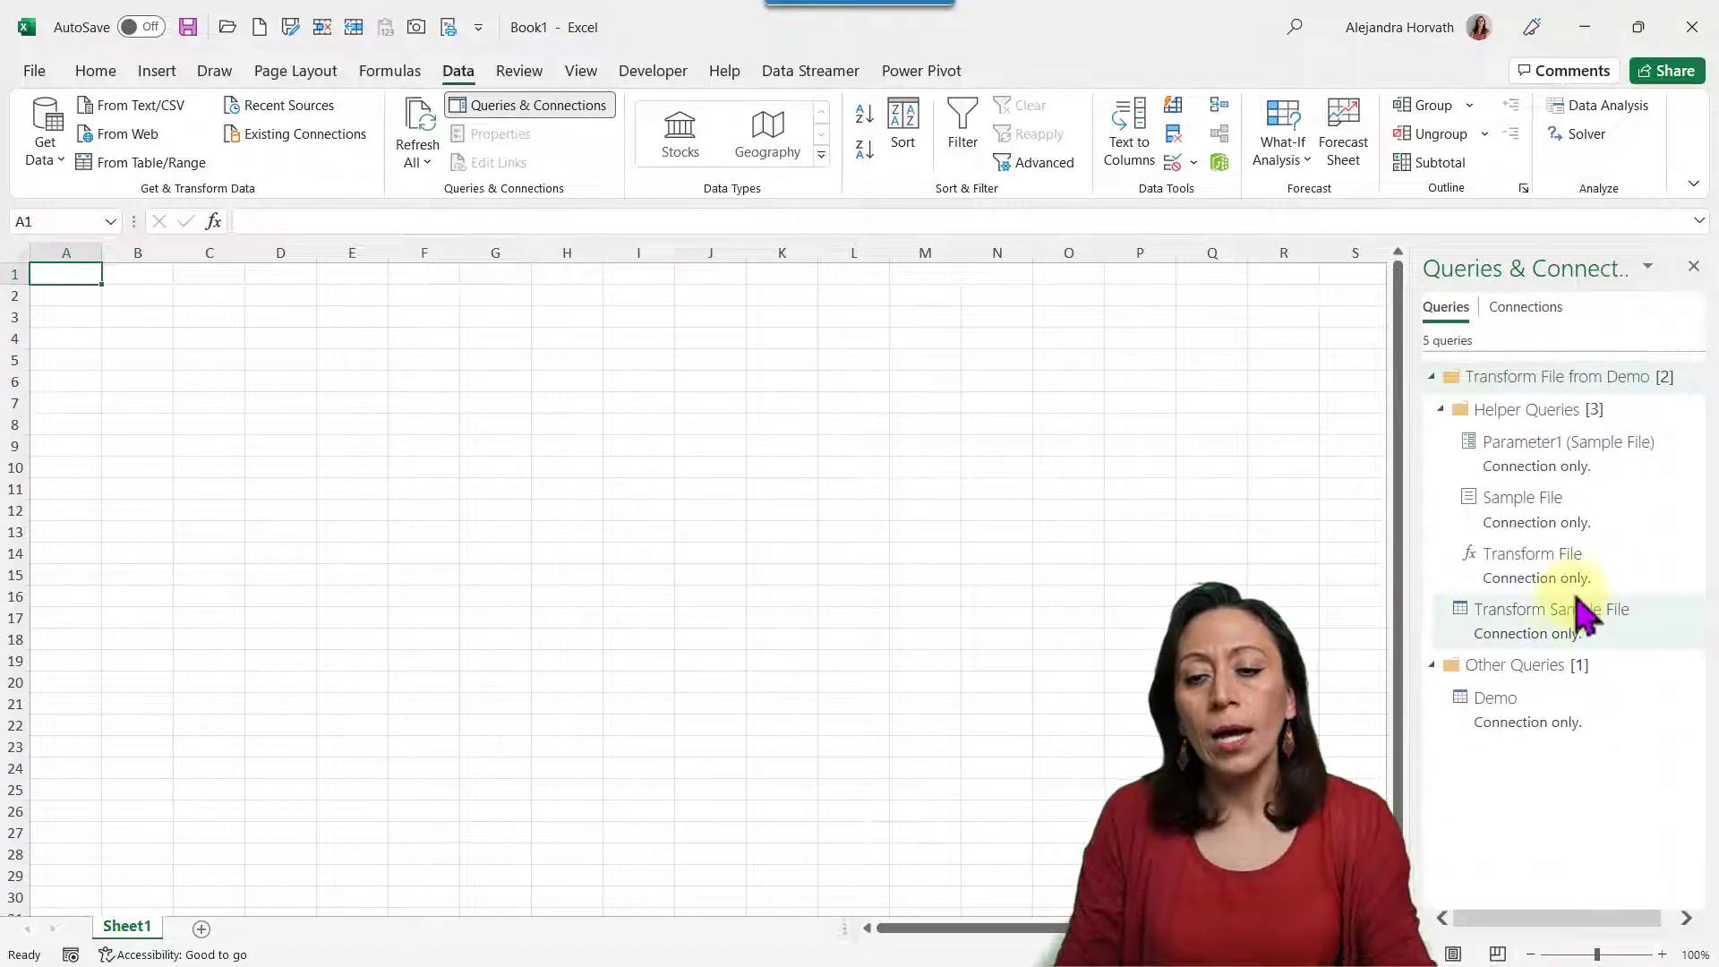
- Load the Demo query as a table into the existing worksheet, starting at cell A6
left_click(1548, 719)
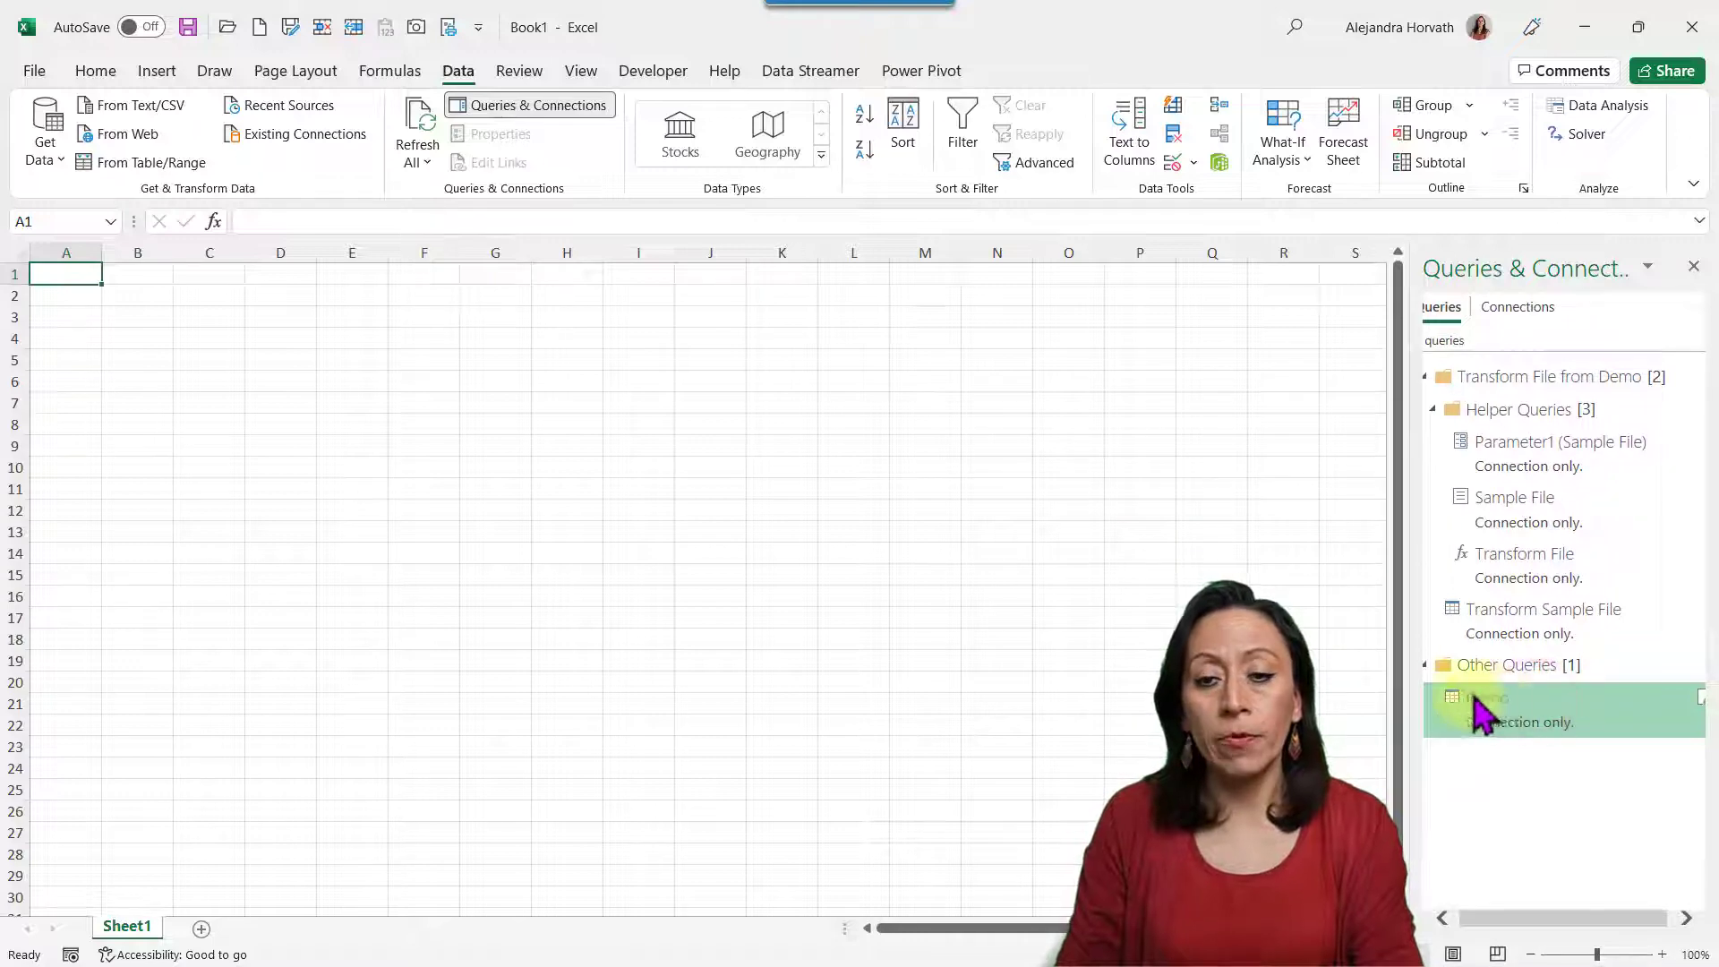
right_click(1500, 717)
left_click(1526, 707)
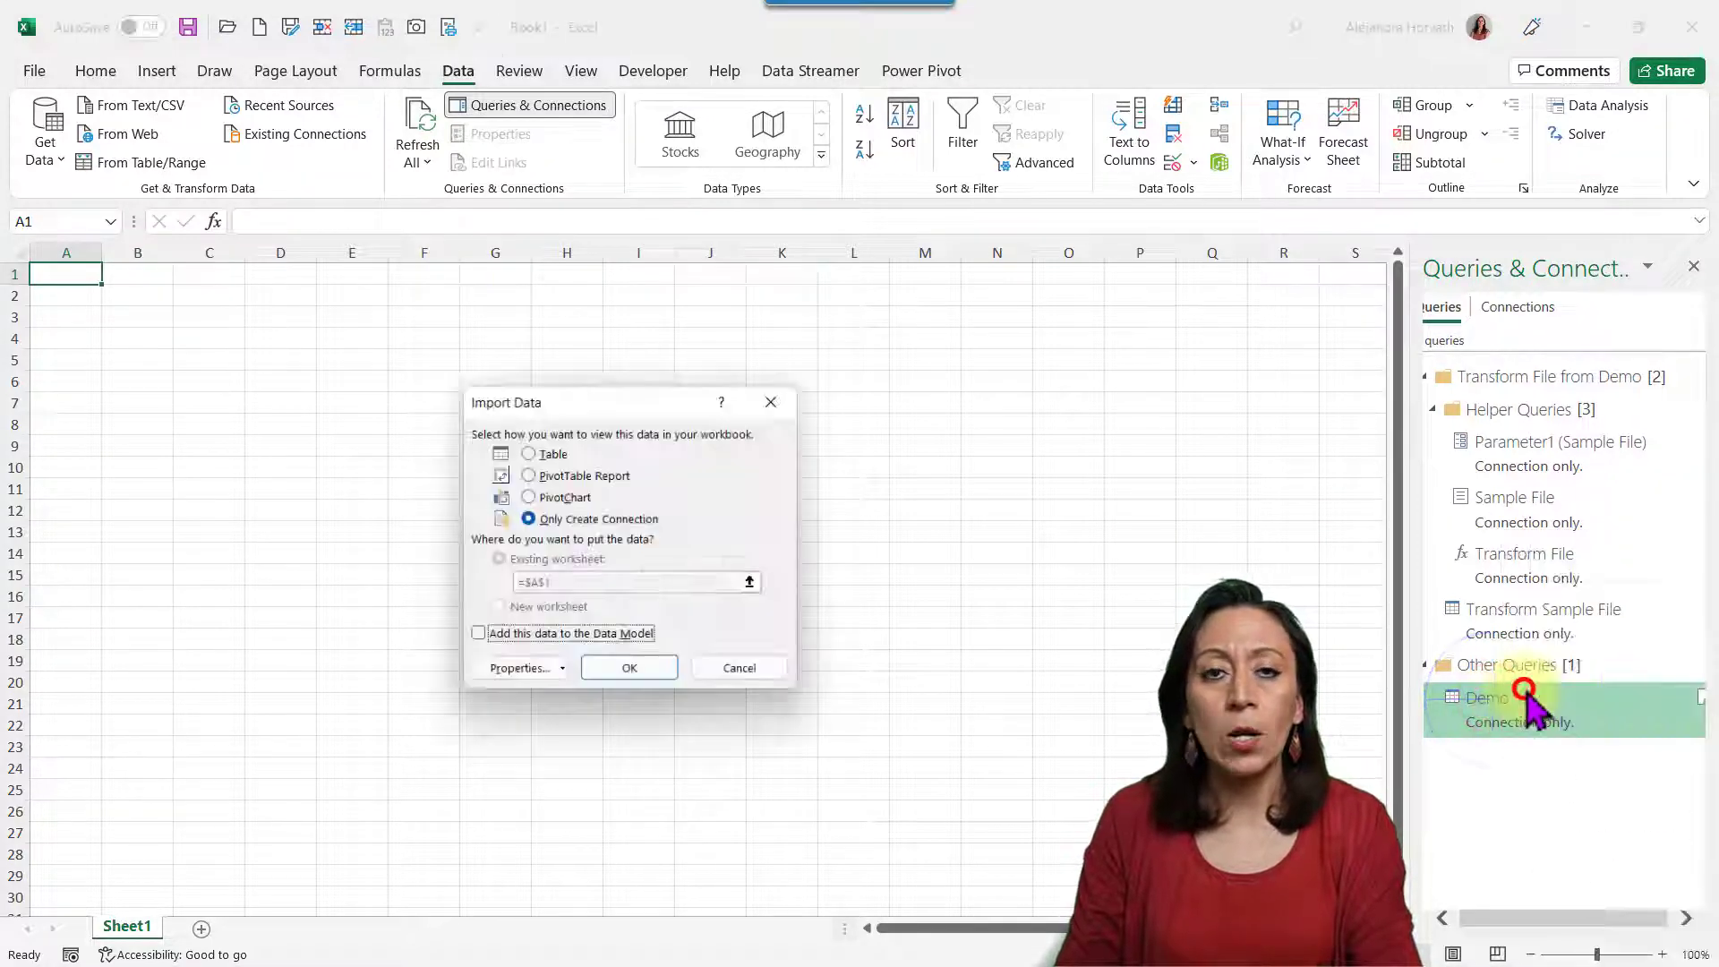
left_click(546, 452)
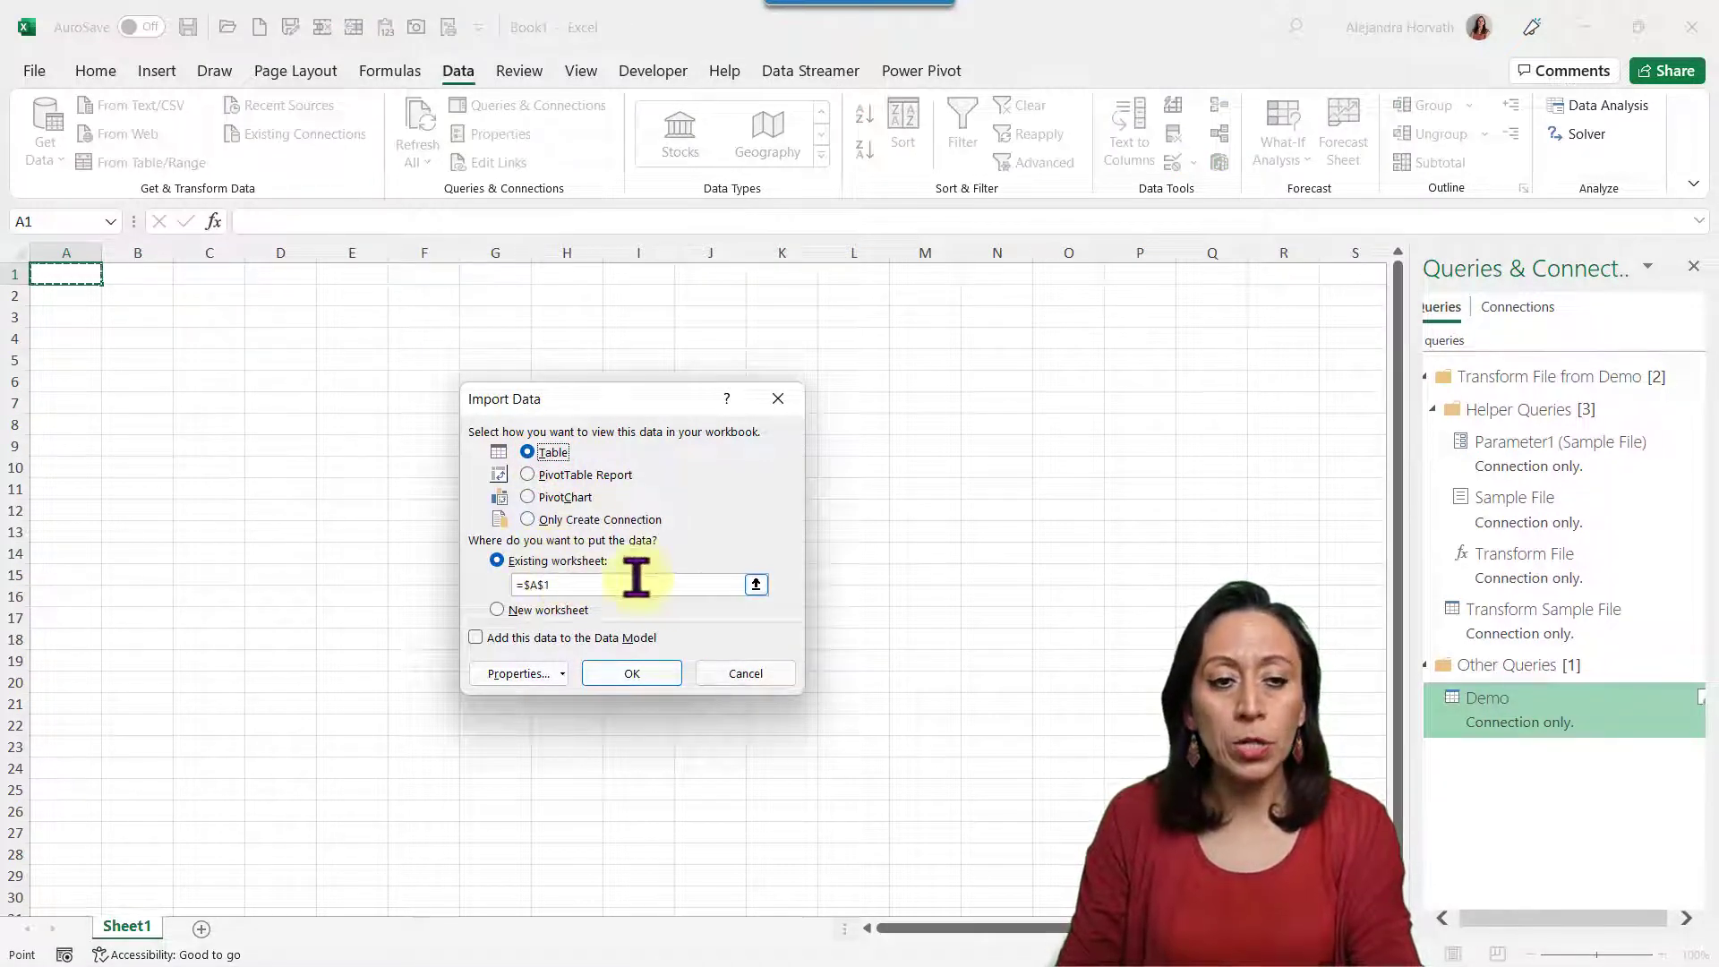
left_click(77, 383)
left_click(624, 667)
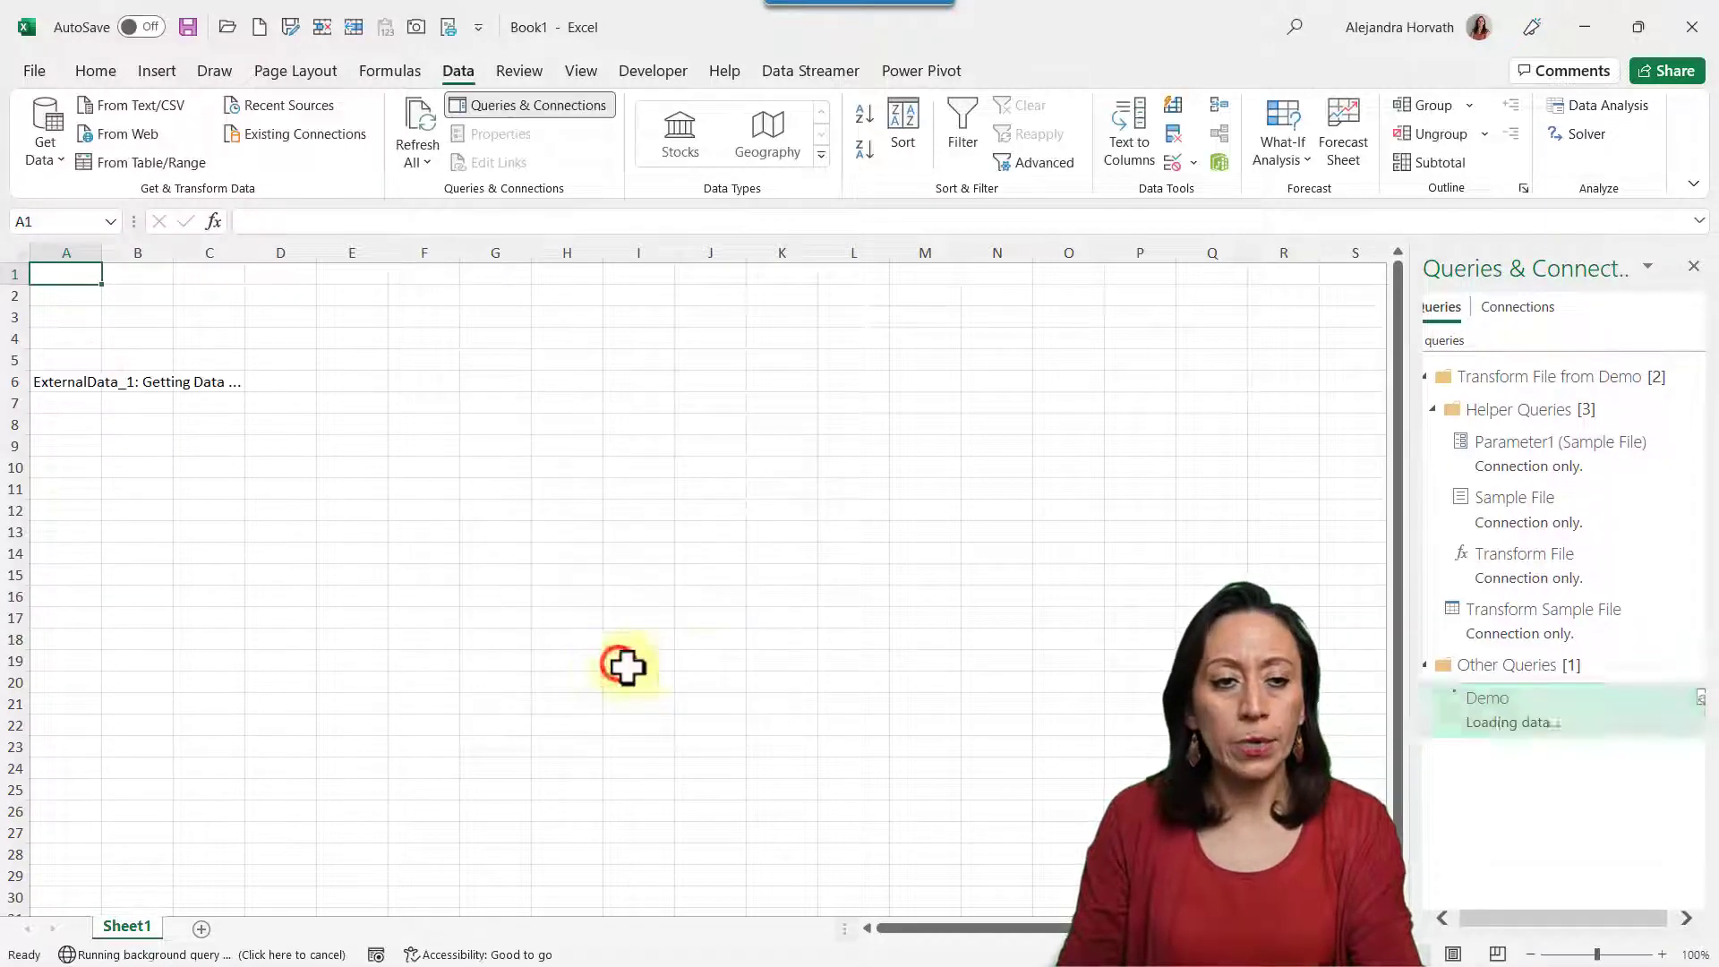
- Examine the Qty, Item and Building No values in the loaded table
left_click(214, 461)
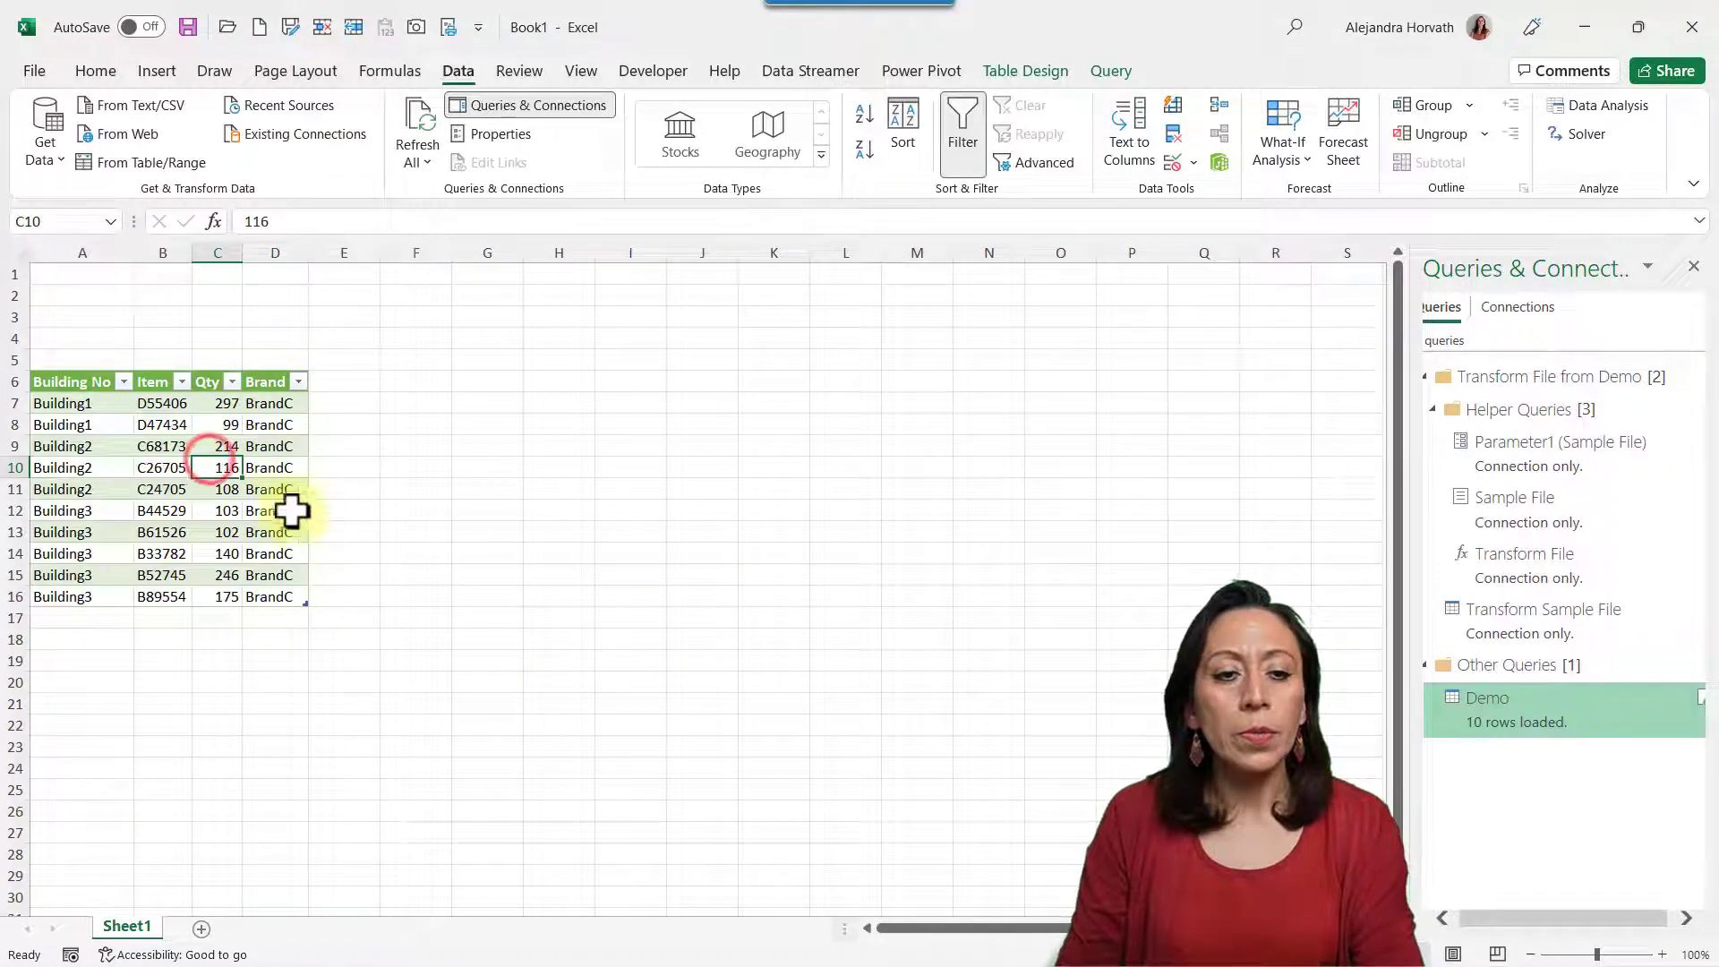
left_click(143, 468)
left_click(68, 481)
left_click(188, 497)
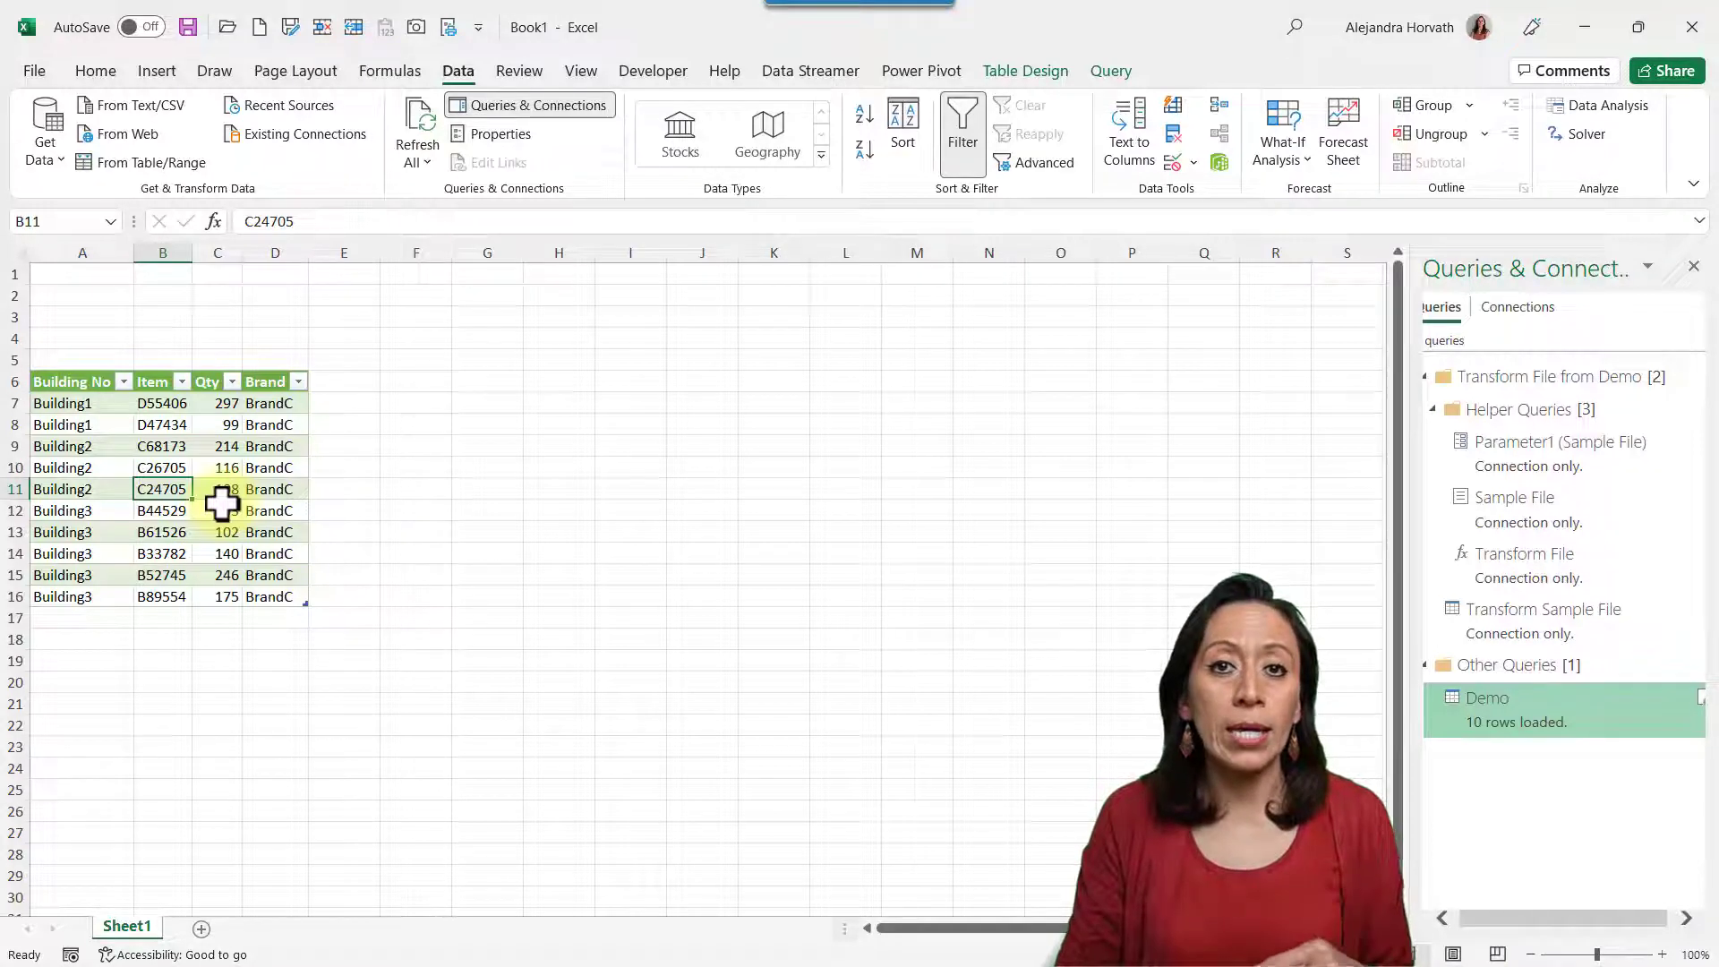
left_click(103, 295)
left_click(105, 280)
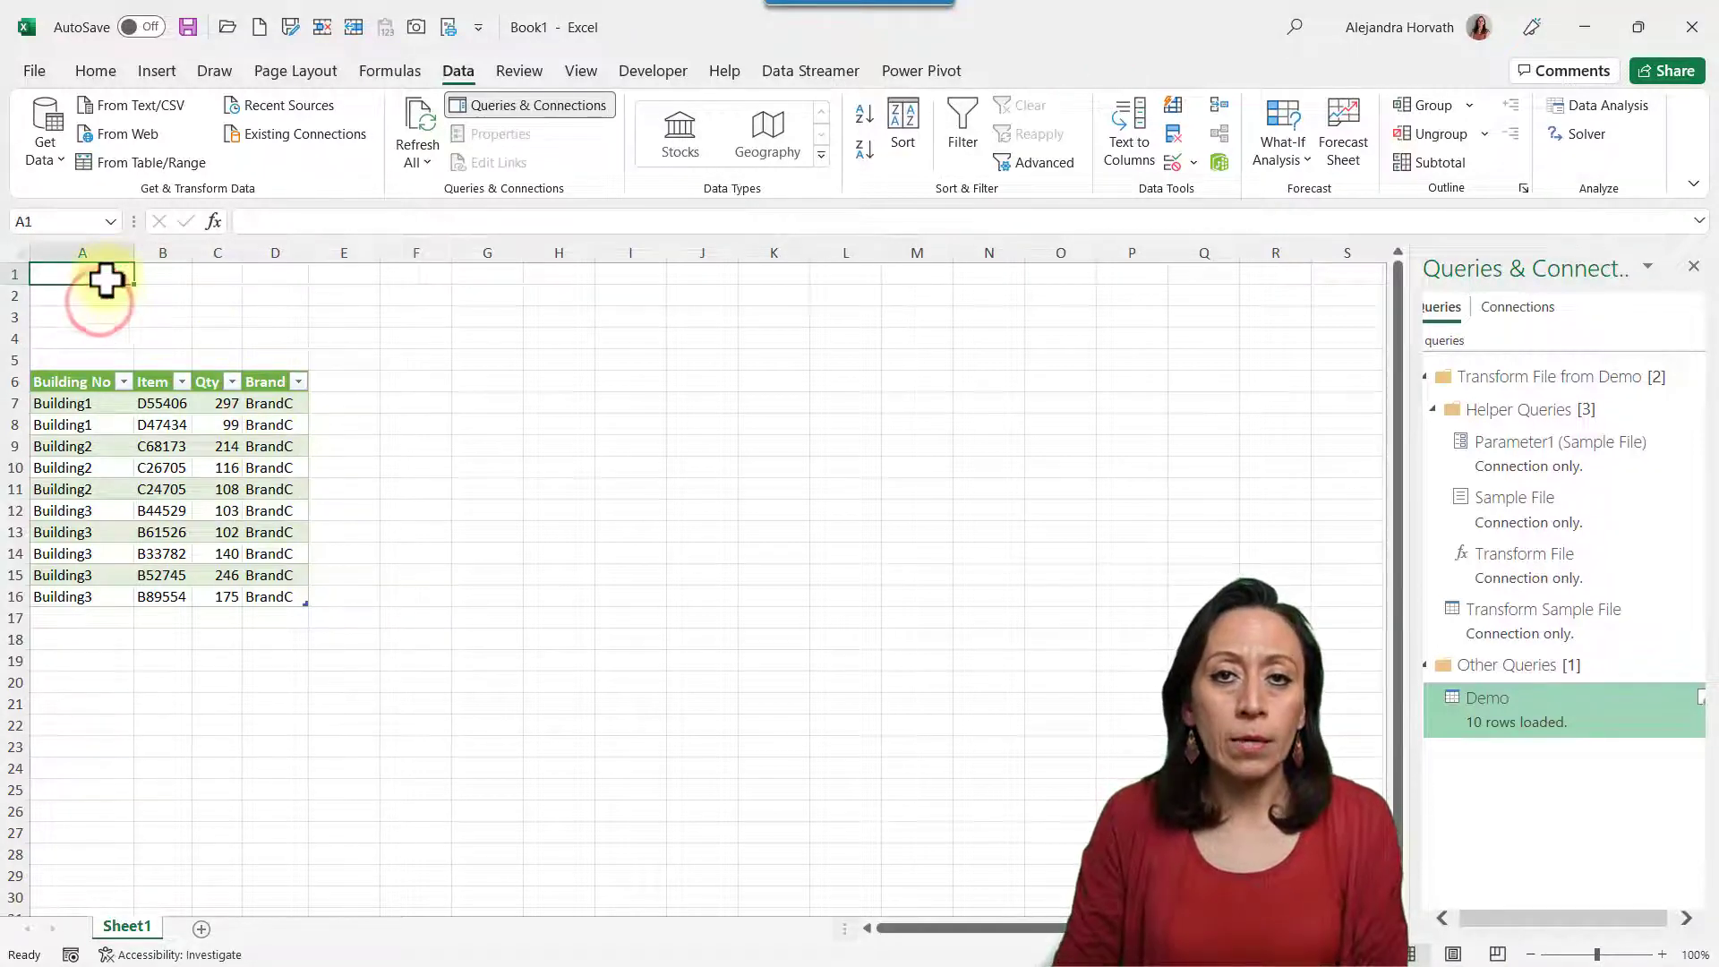
left_click(152, 295)
left_click(105, 277)
left_click(152, 295)
left_click(222, 297)
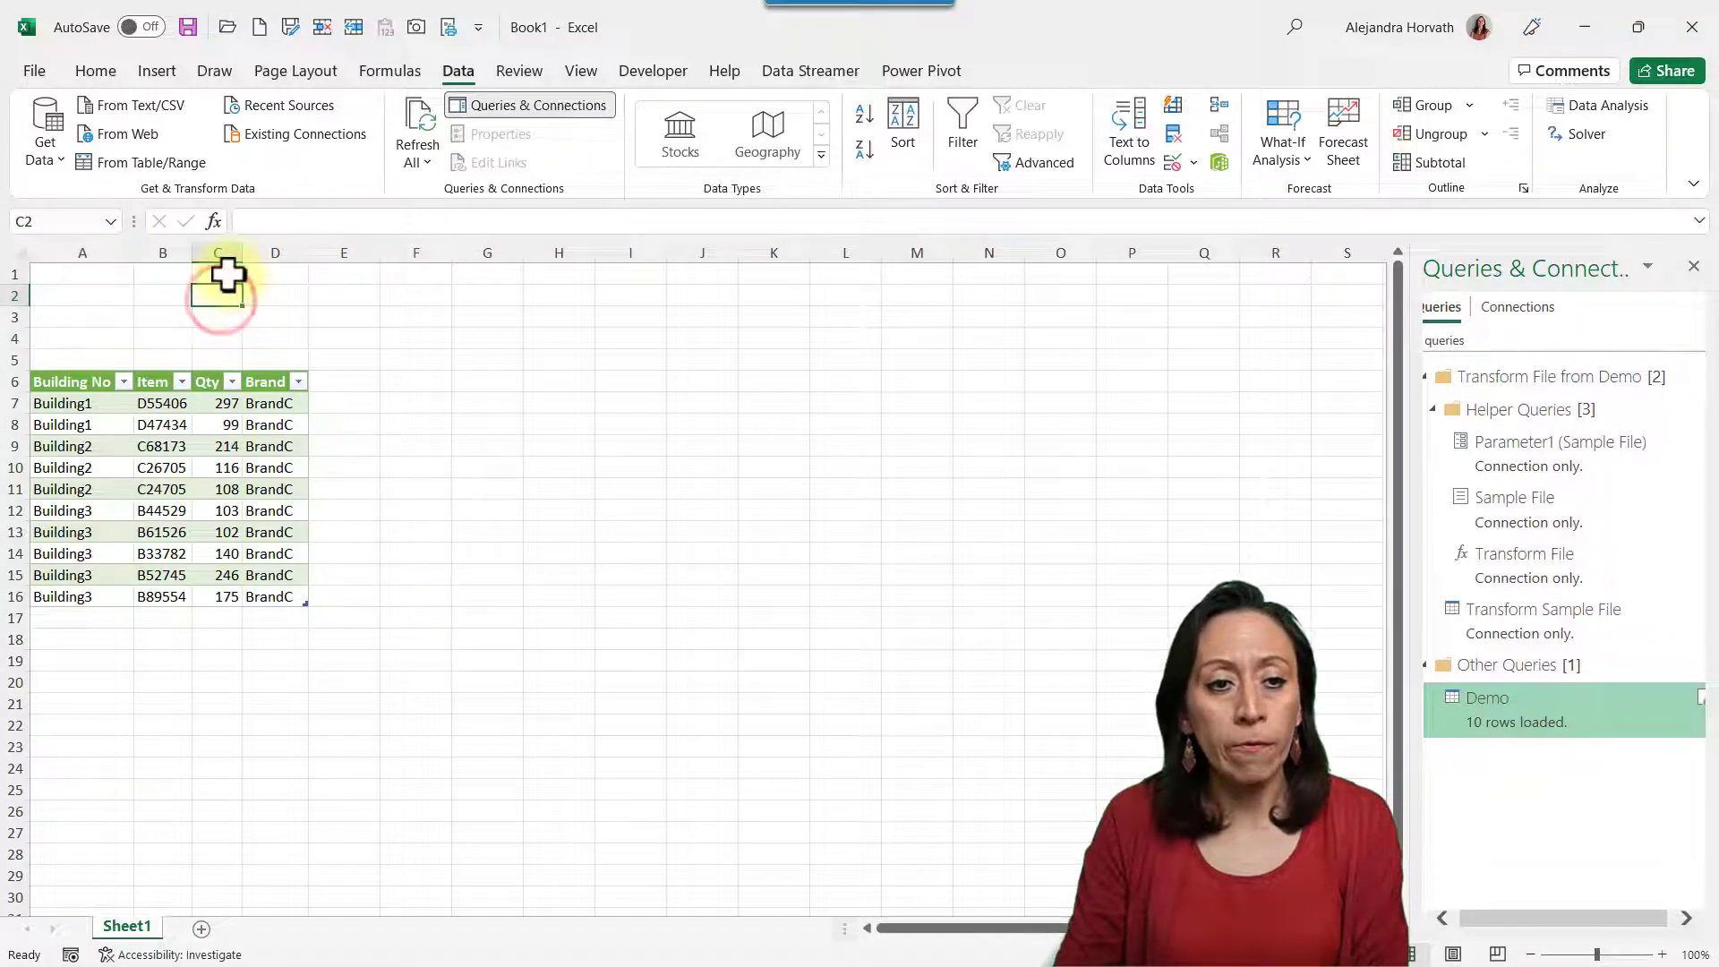
- Enter the headings Brand, Item Length and Quantity in cells A1 to C1 above the loaded table
key("ctrl+z")
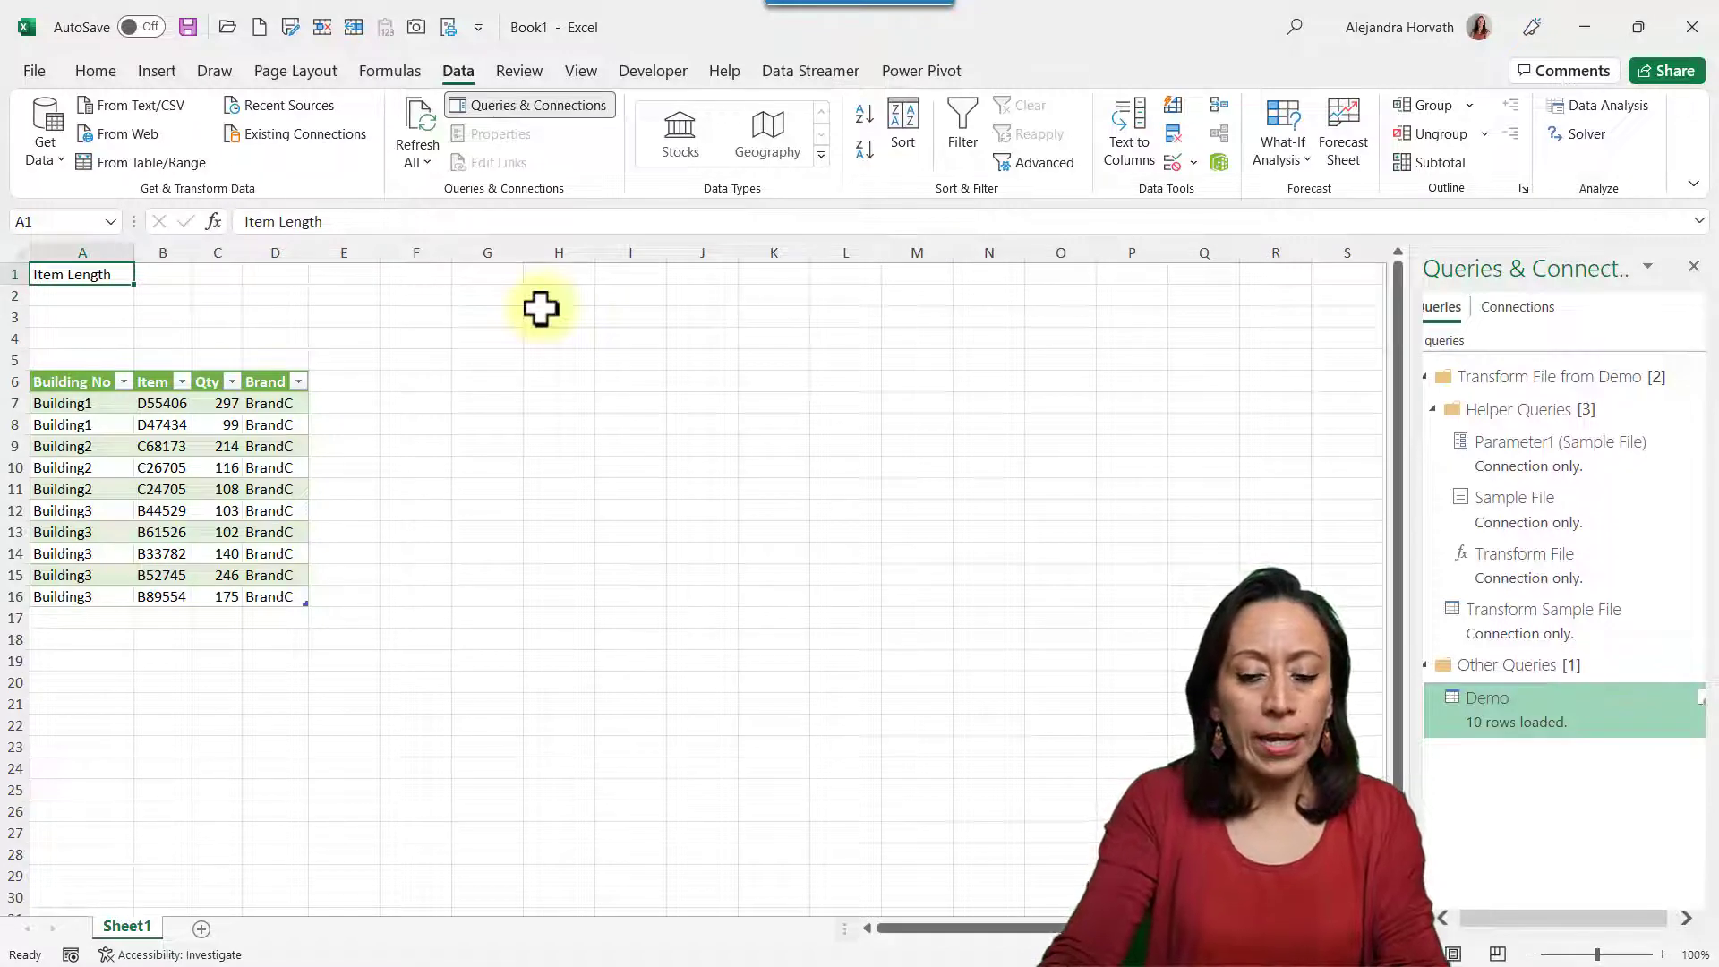
type("Brand")
key("Tab")
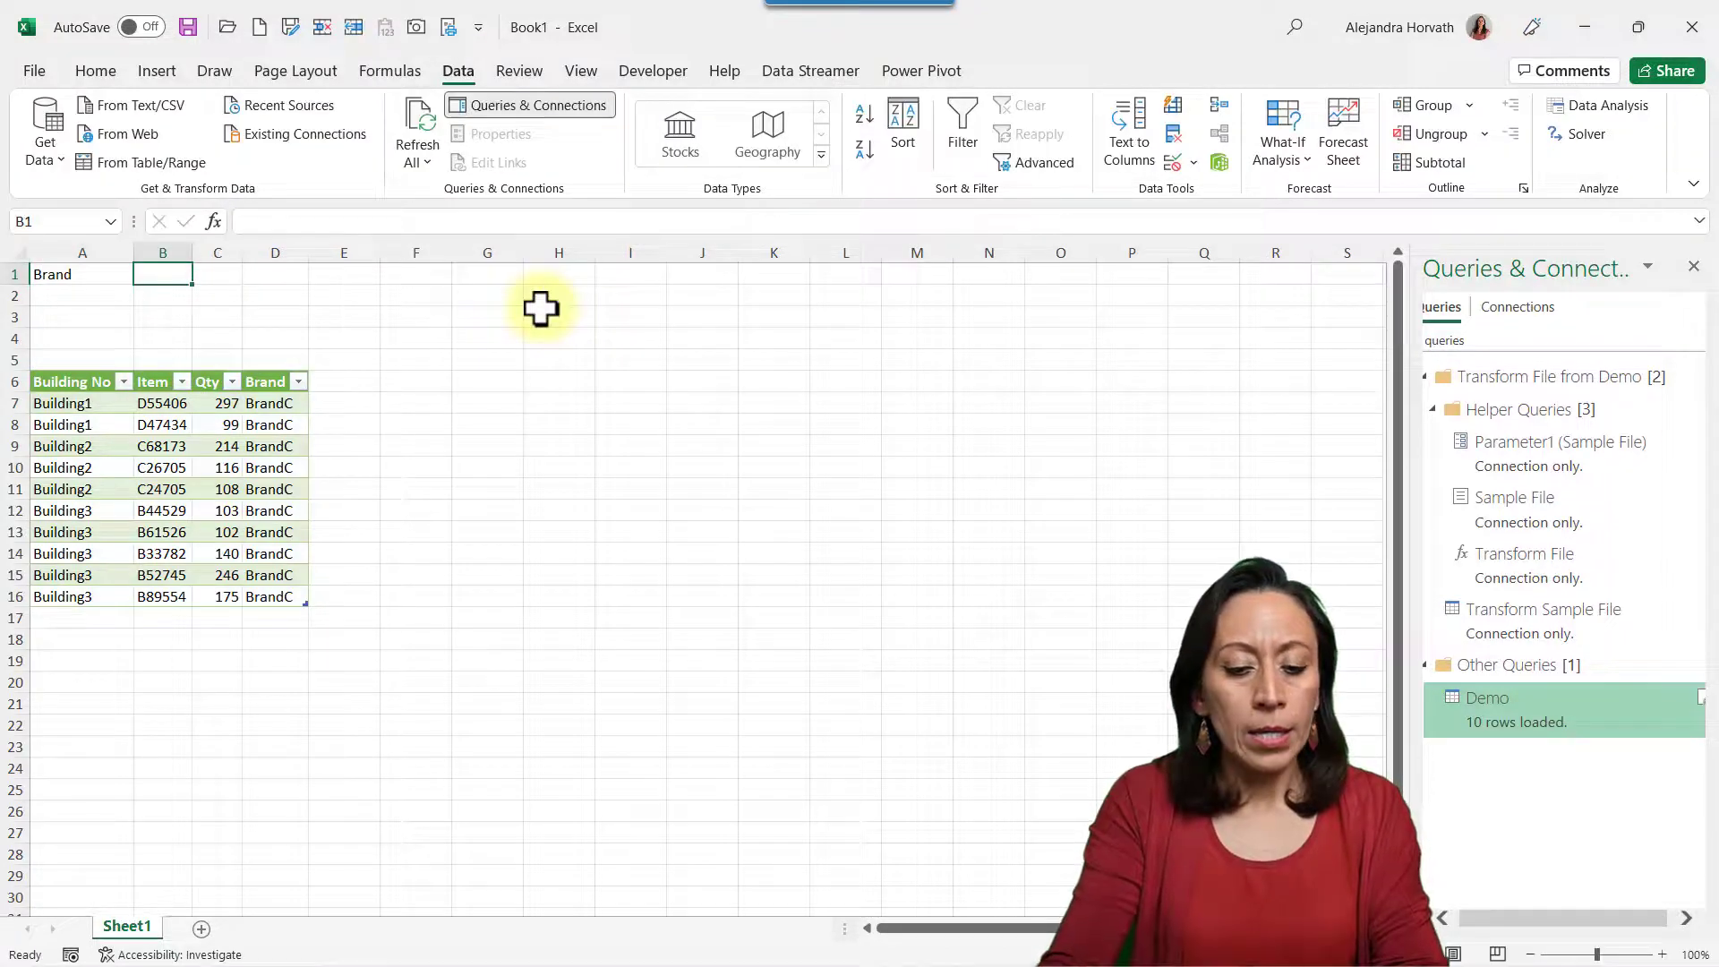
type("Item")
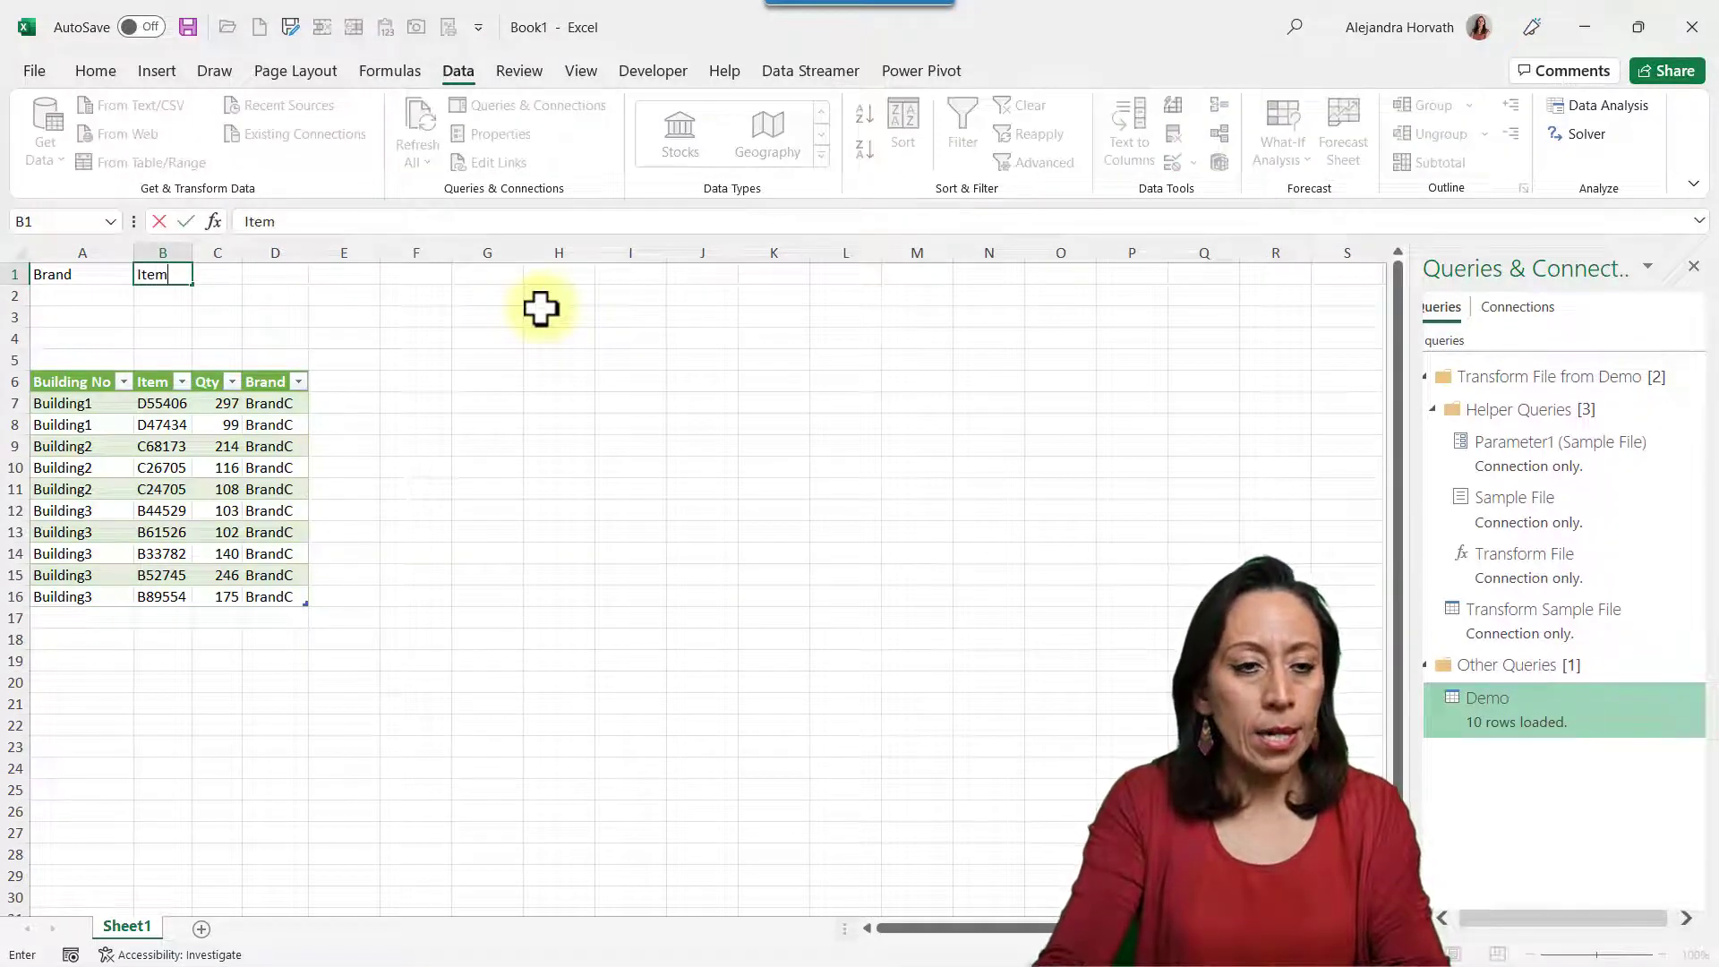
type(" LEngth")
key("Tab")
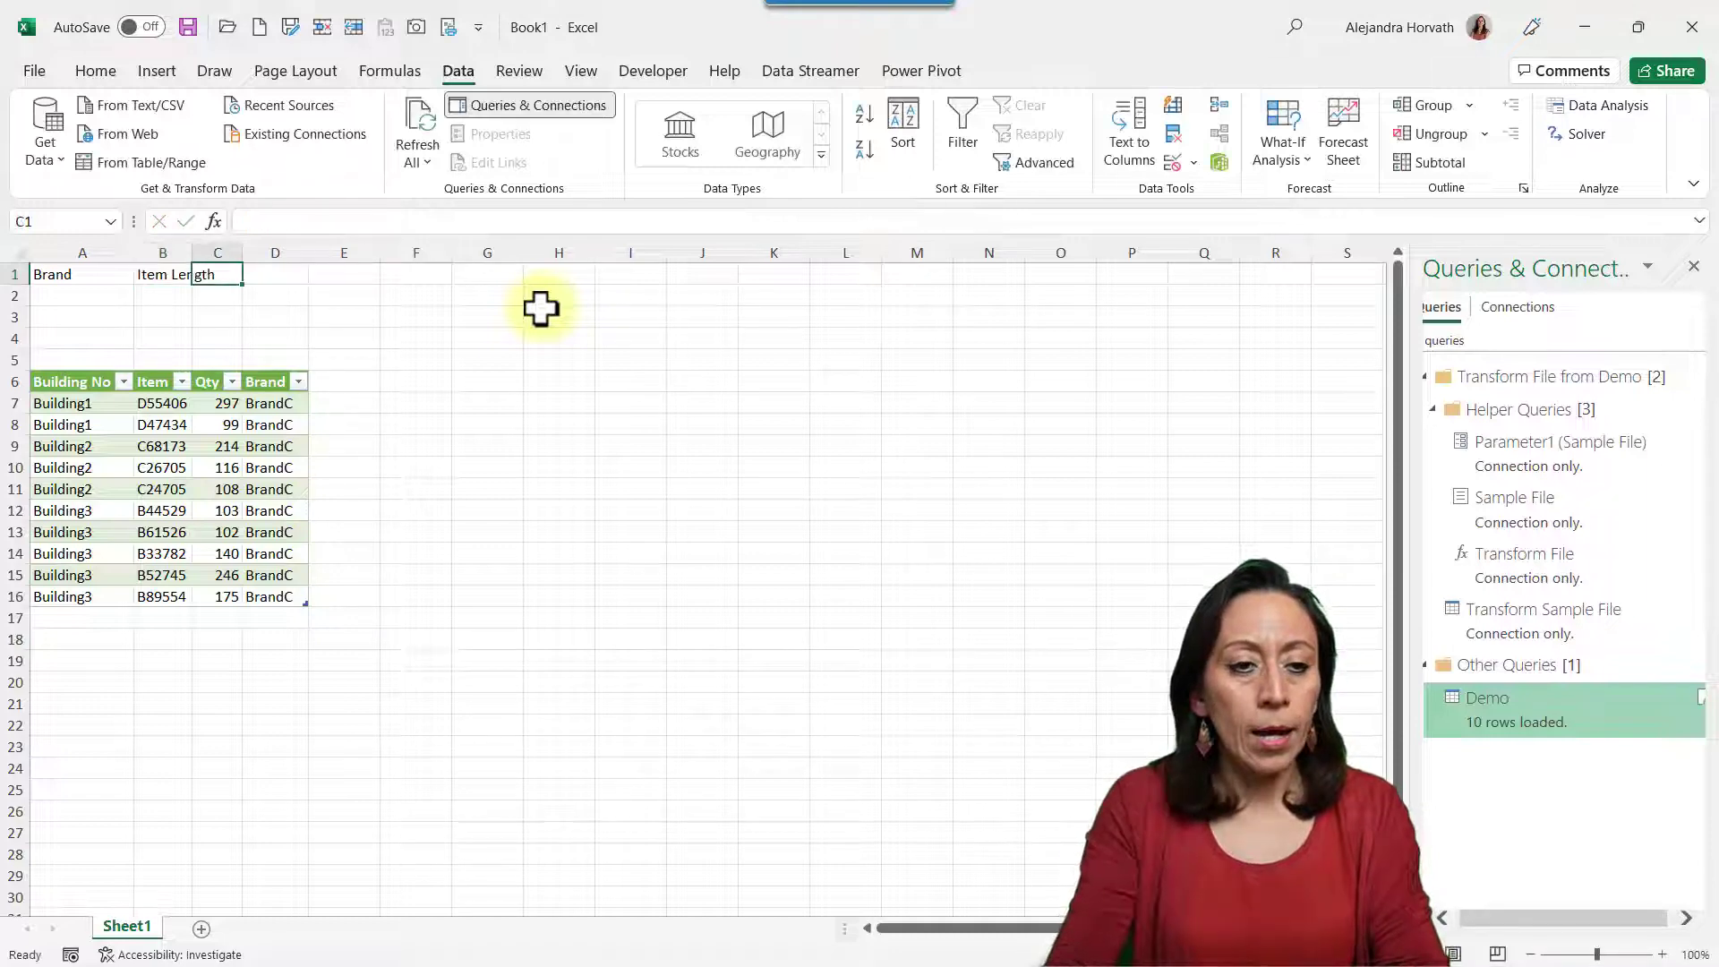
type("Quantity")
key("Return")
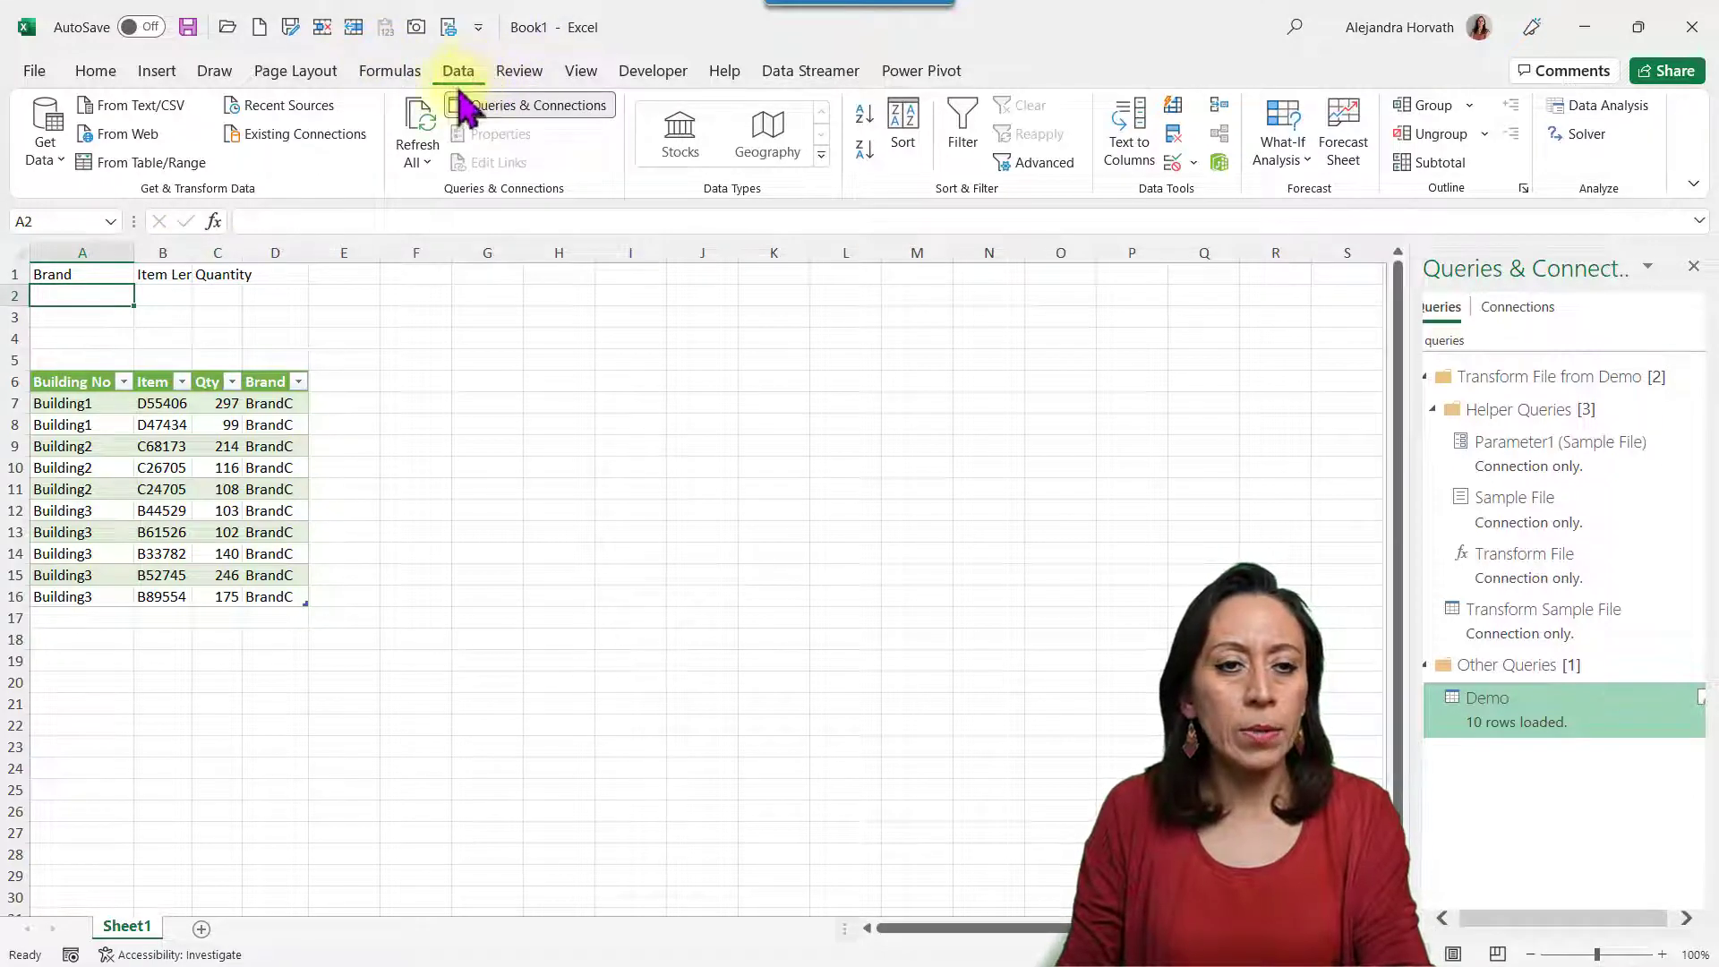
- Add list data validation to cell A2 with the source BrandA,BrandB,BrandC
left_click(1173, 163)
left_click(556, 486)
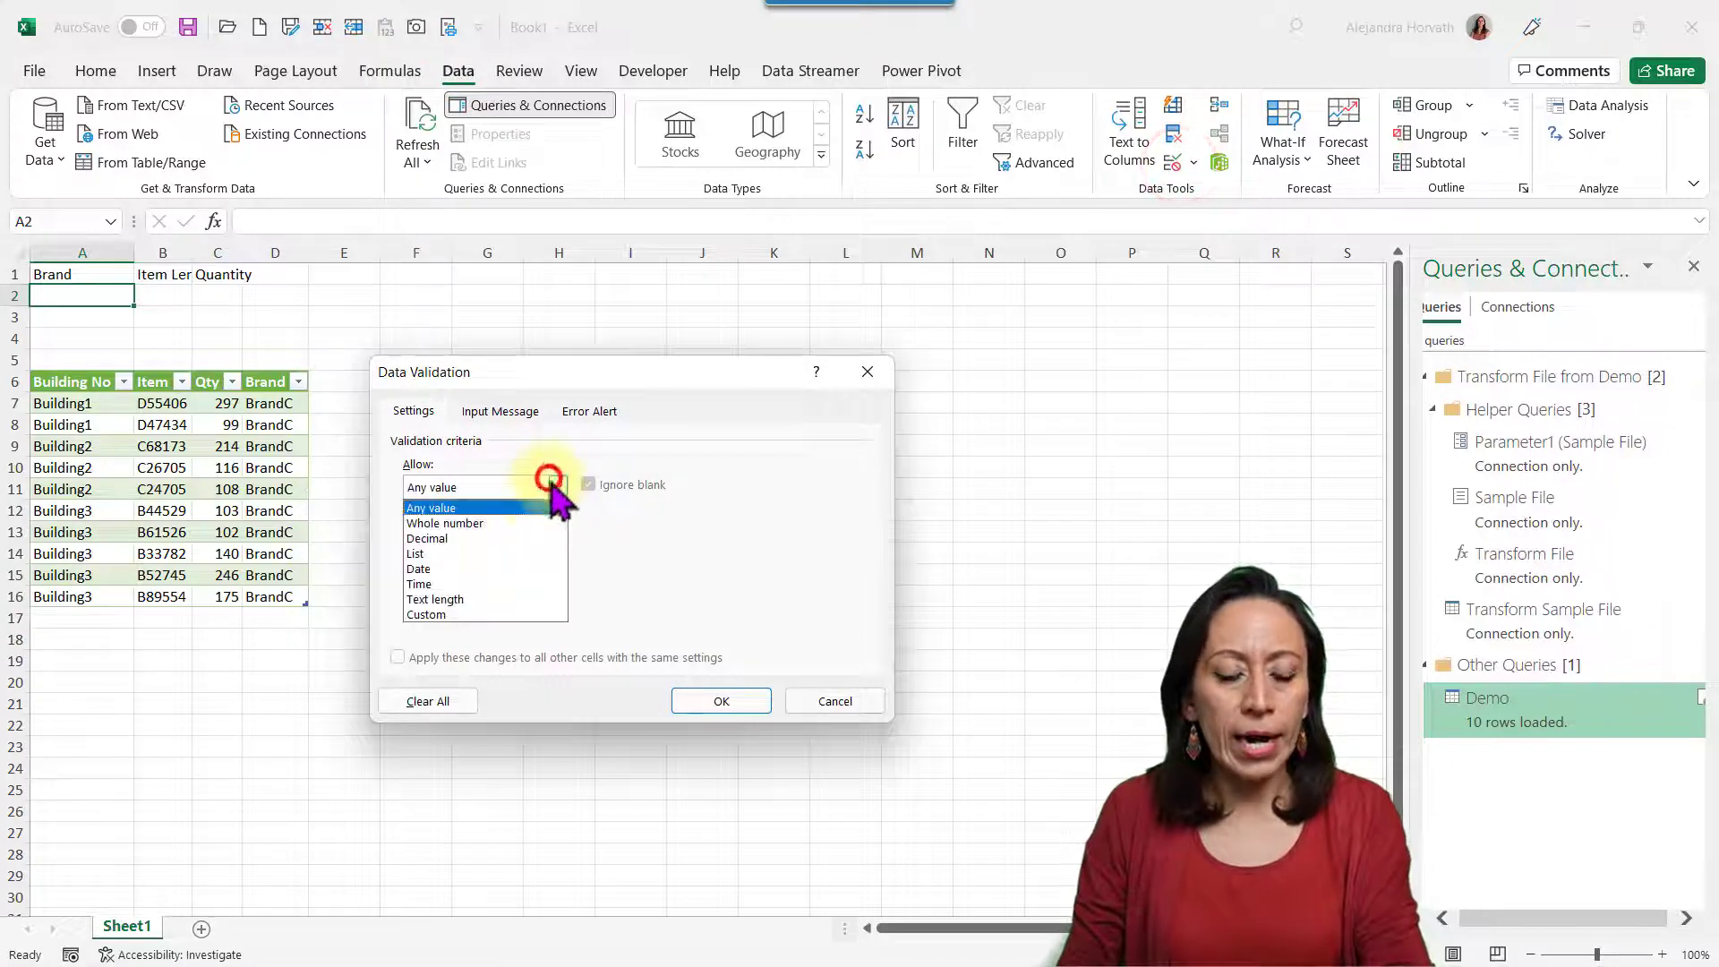
left_click(506, 553)
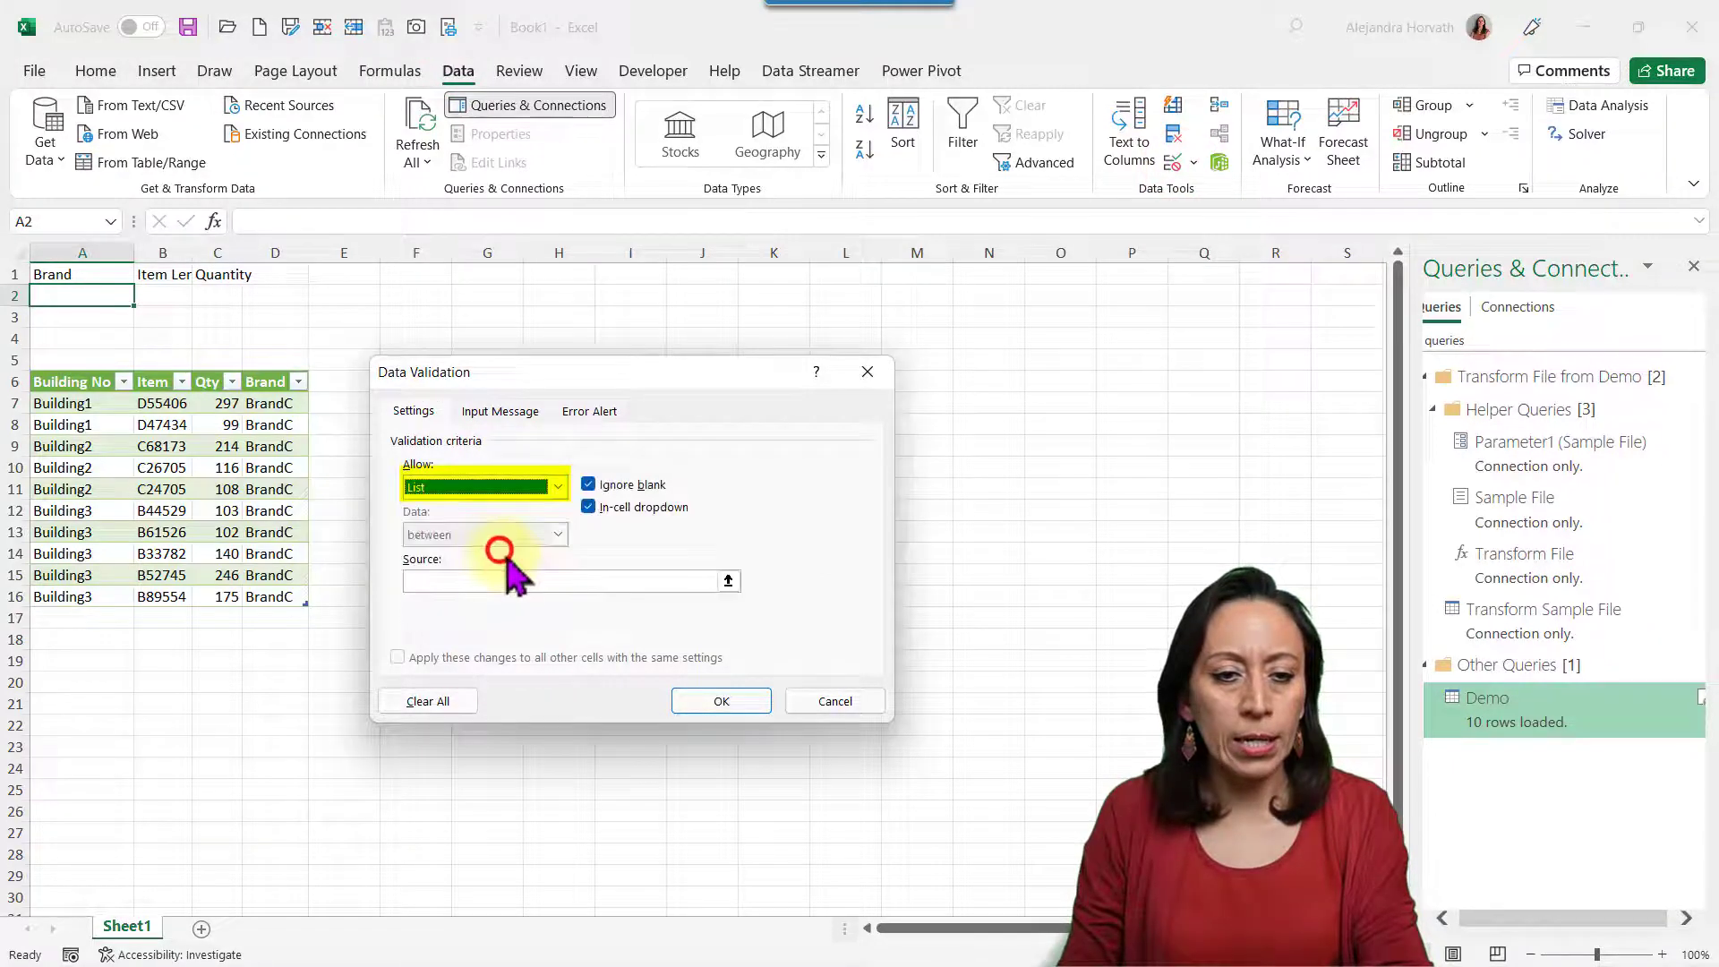
left_click(508, 582)
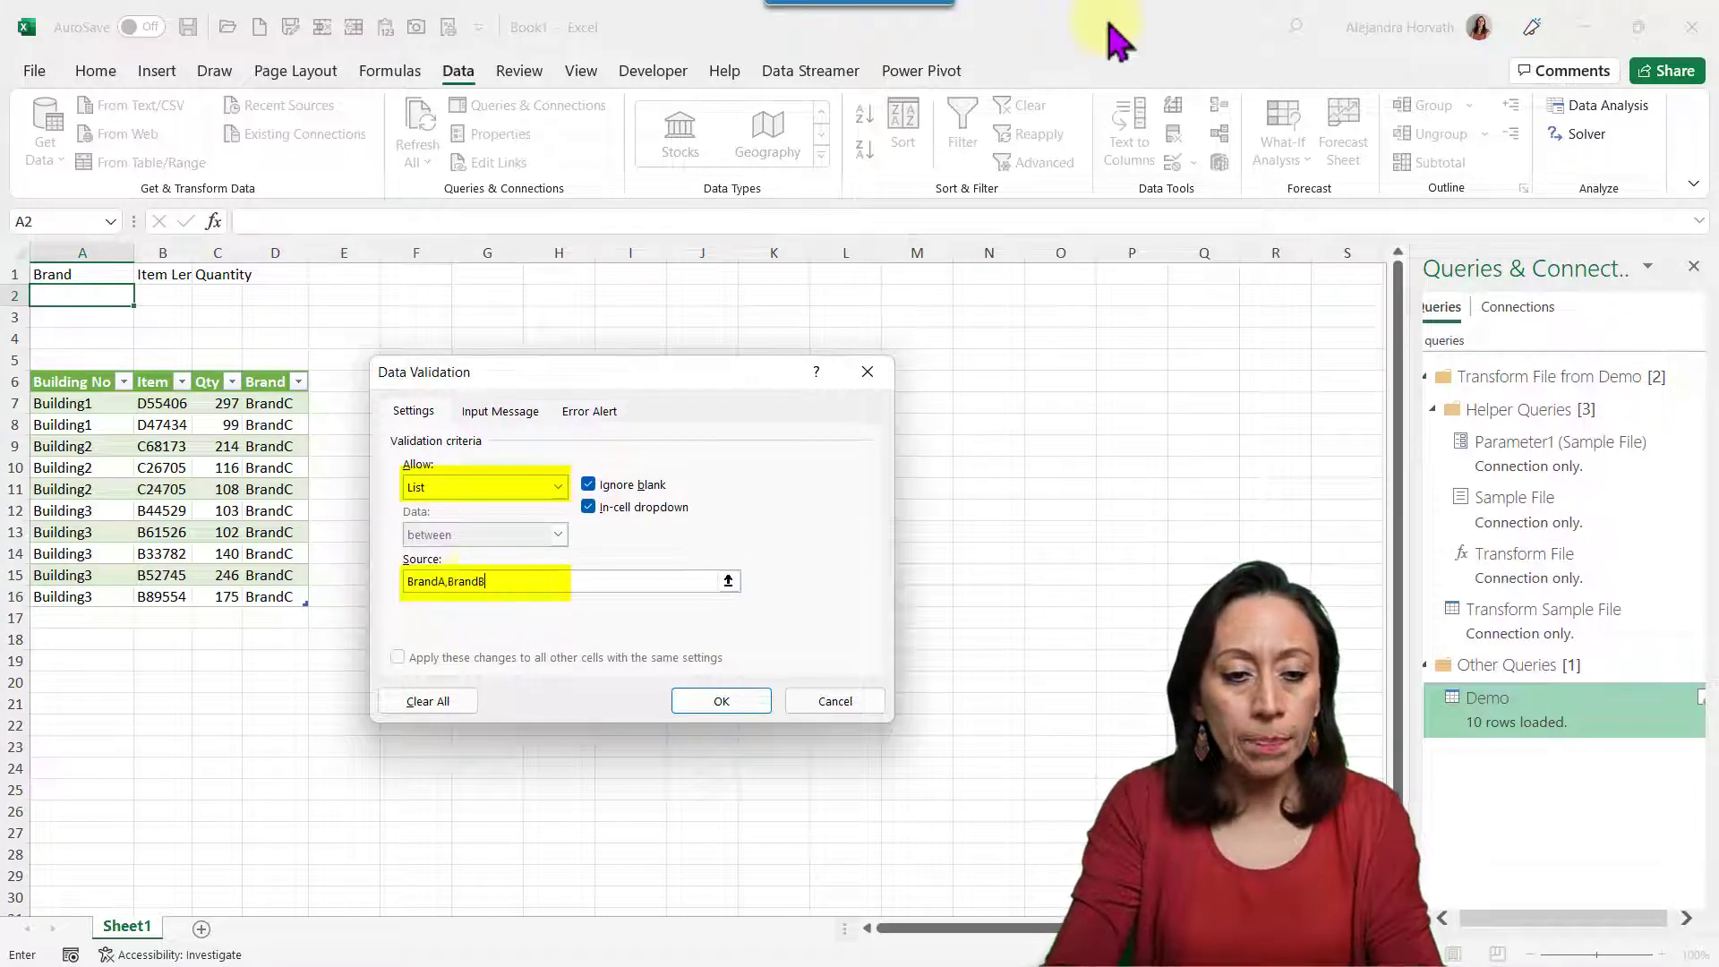
type("BrandC")
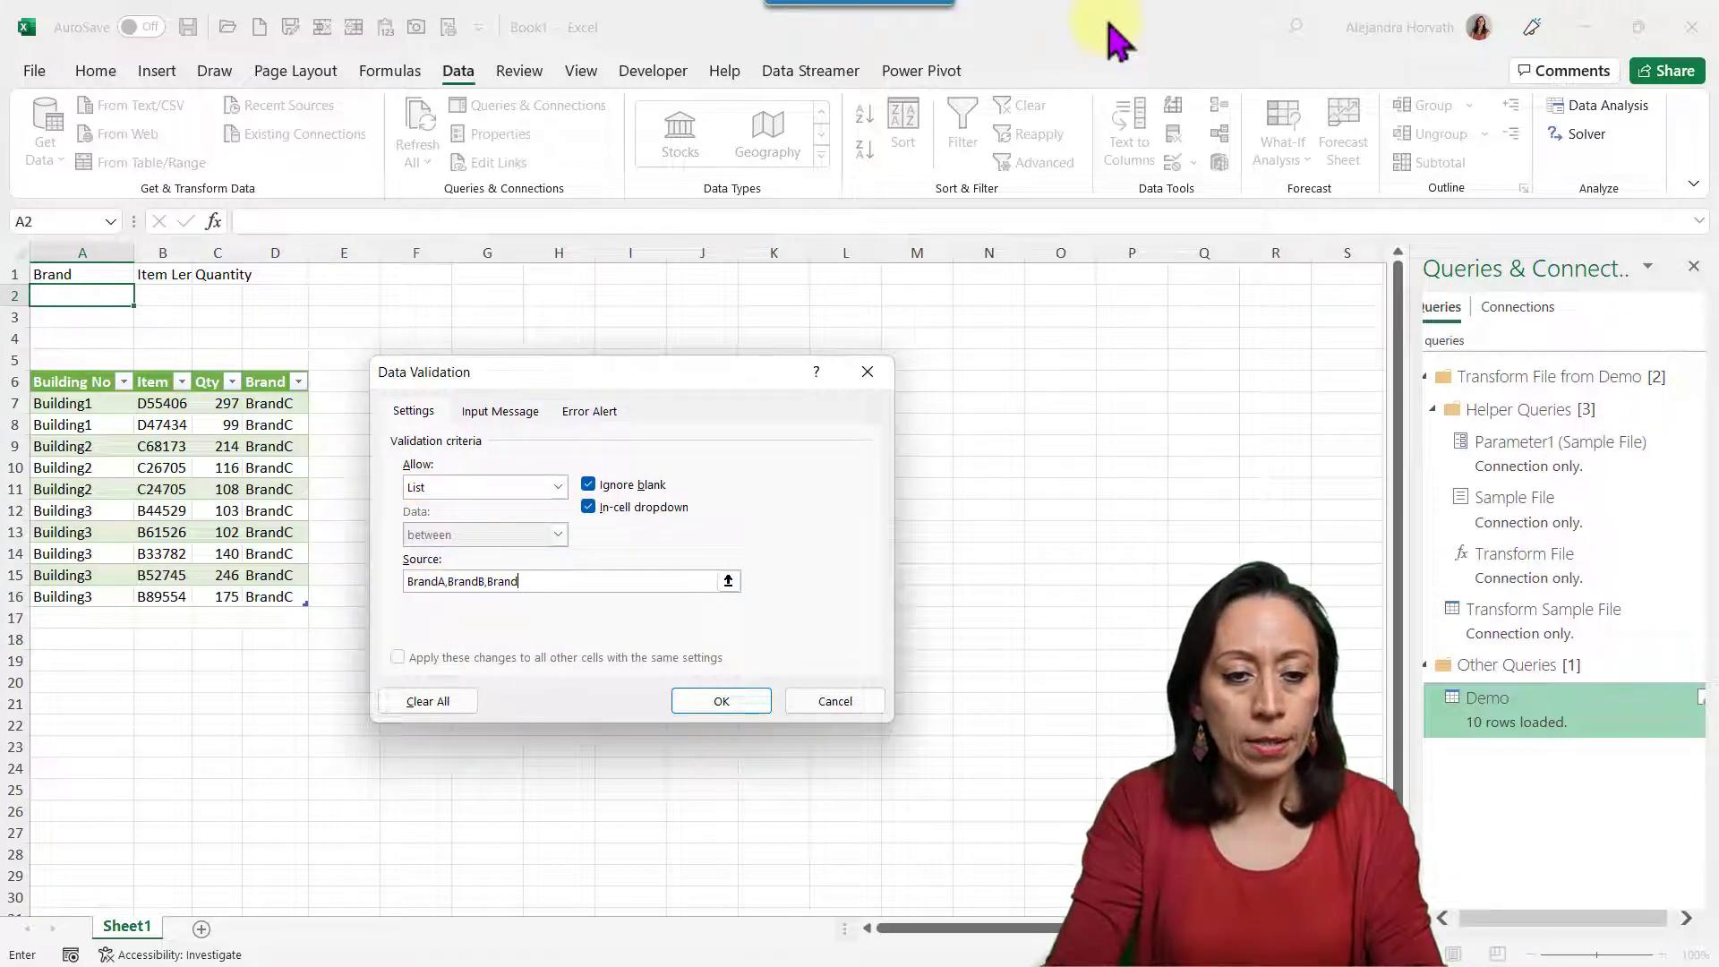
left_click(721, 701)
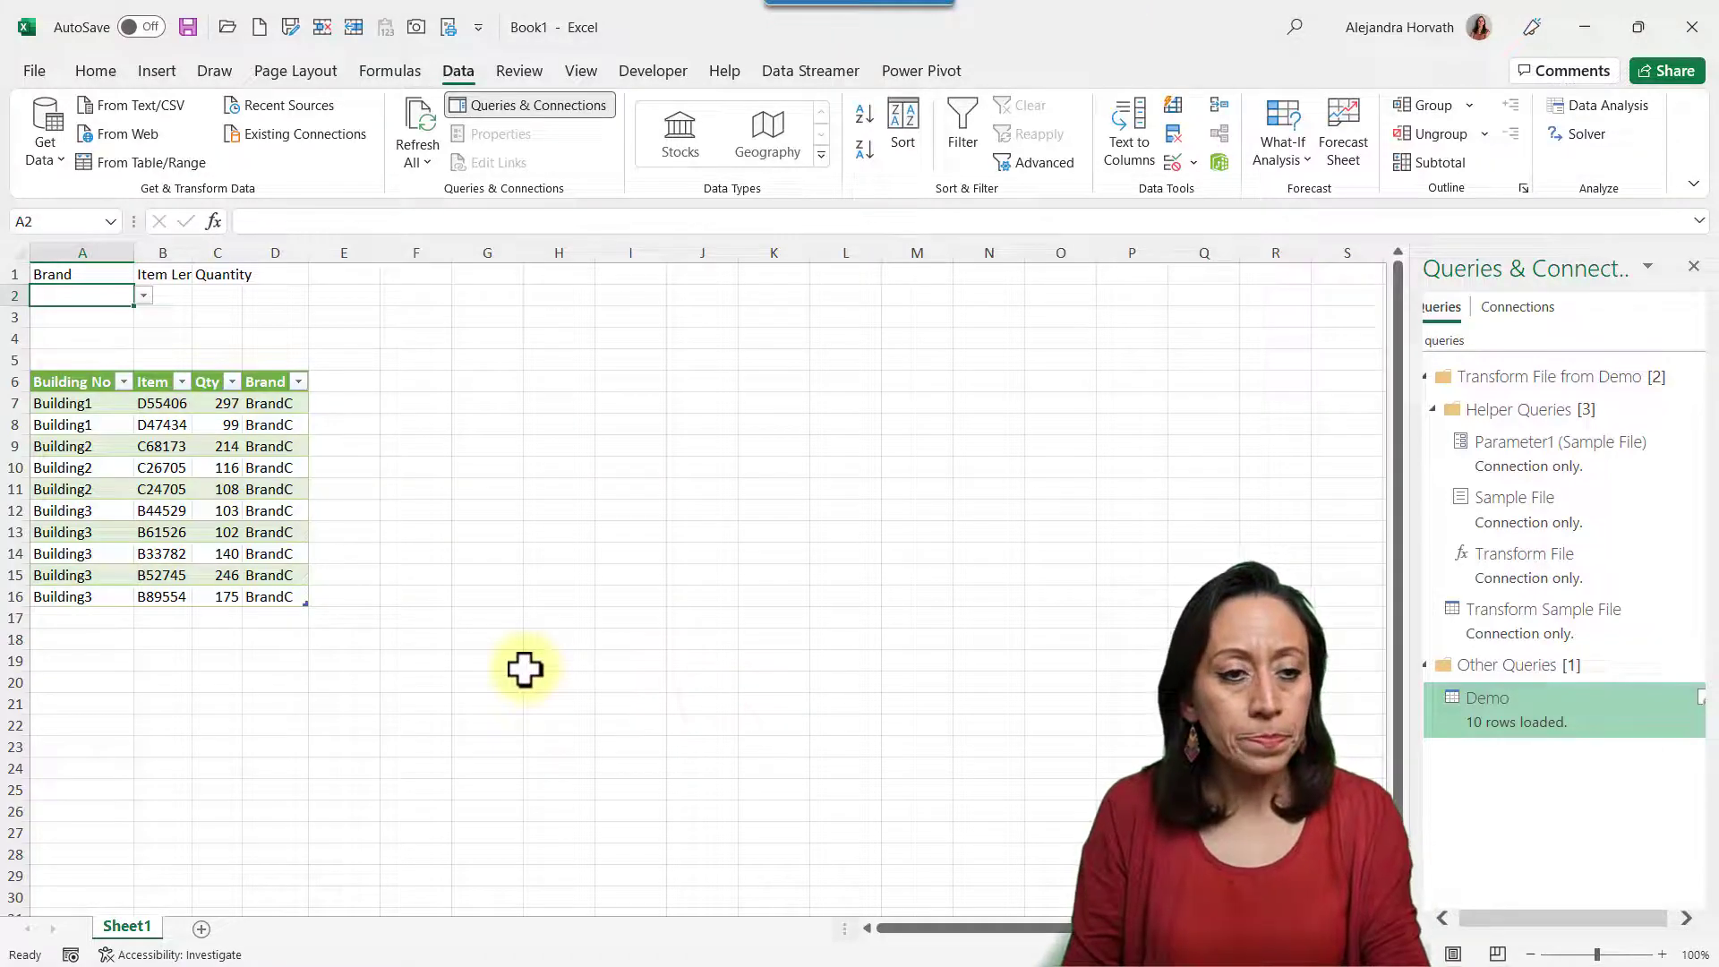
- Choose BrandB from the list in cell A2
scroll(524, 670, "up", 3)
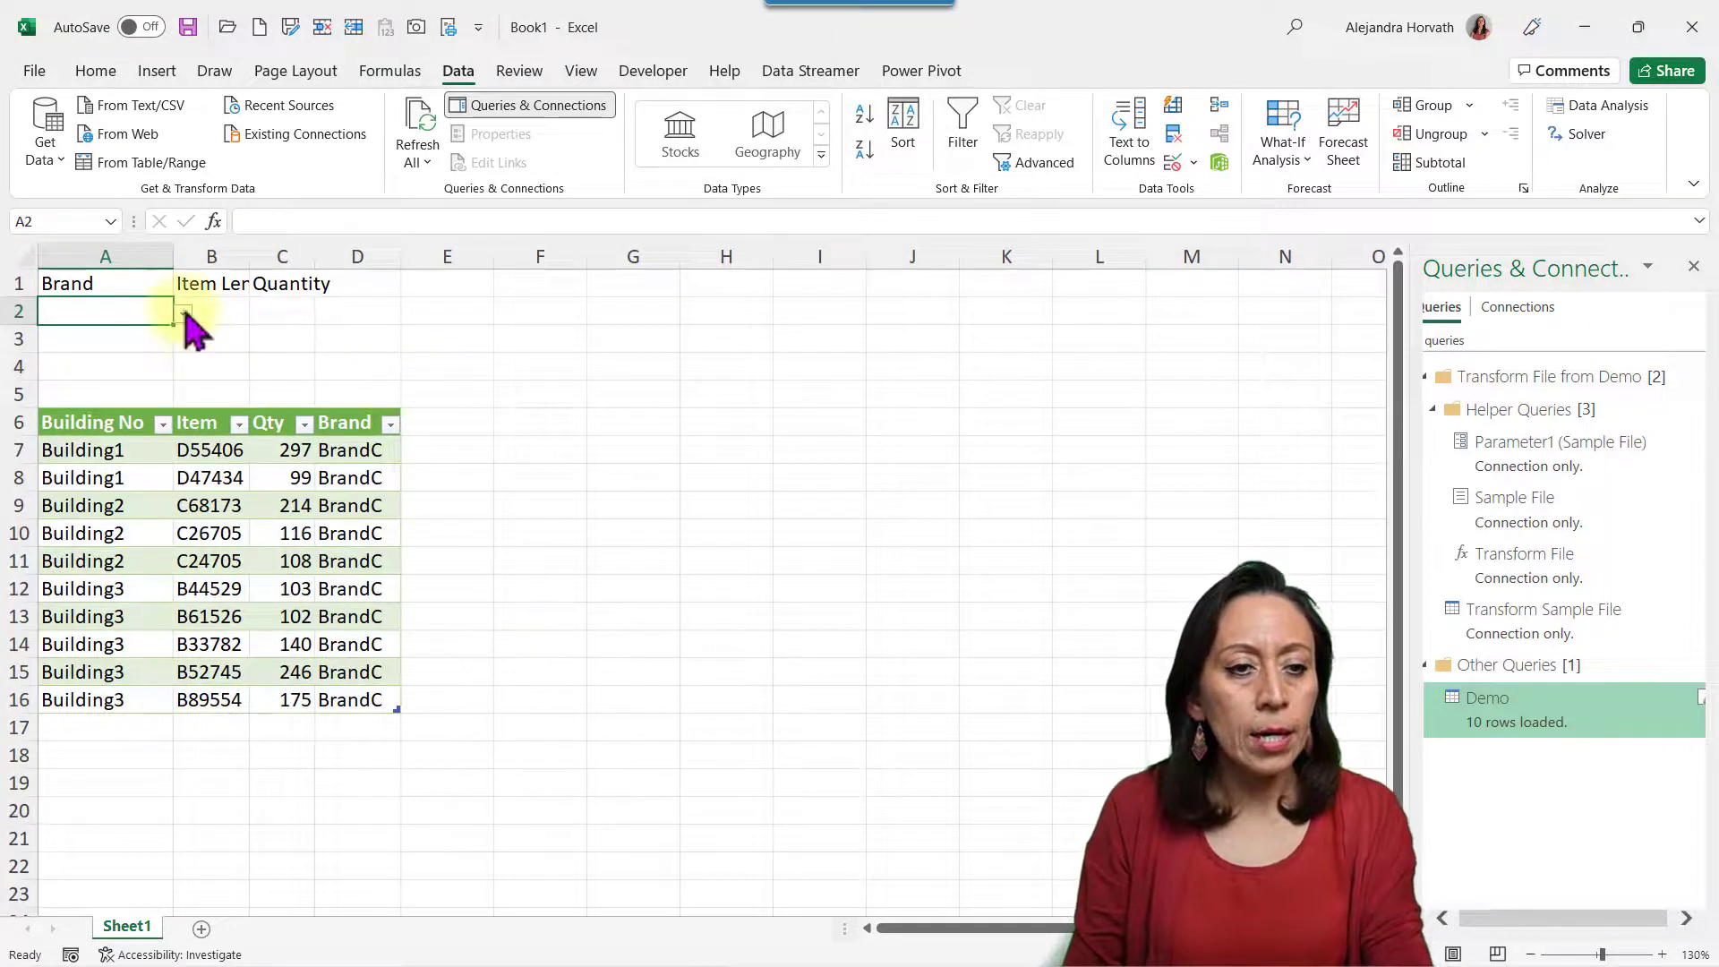
left_click(183, 313)
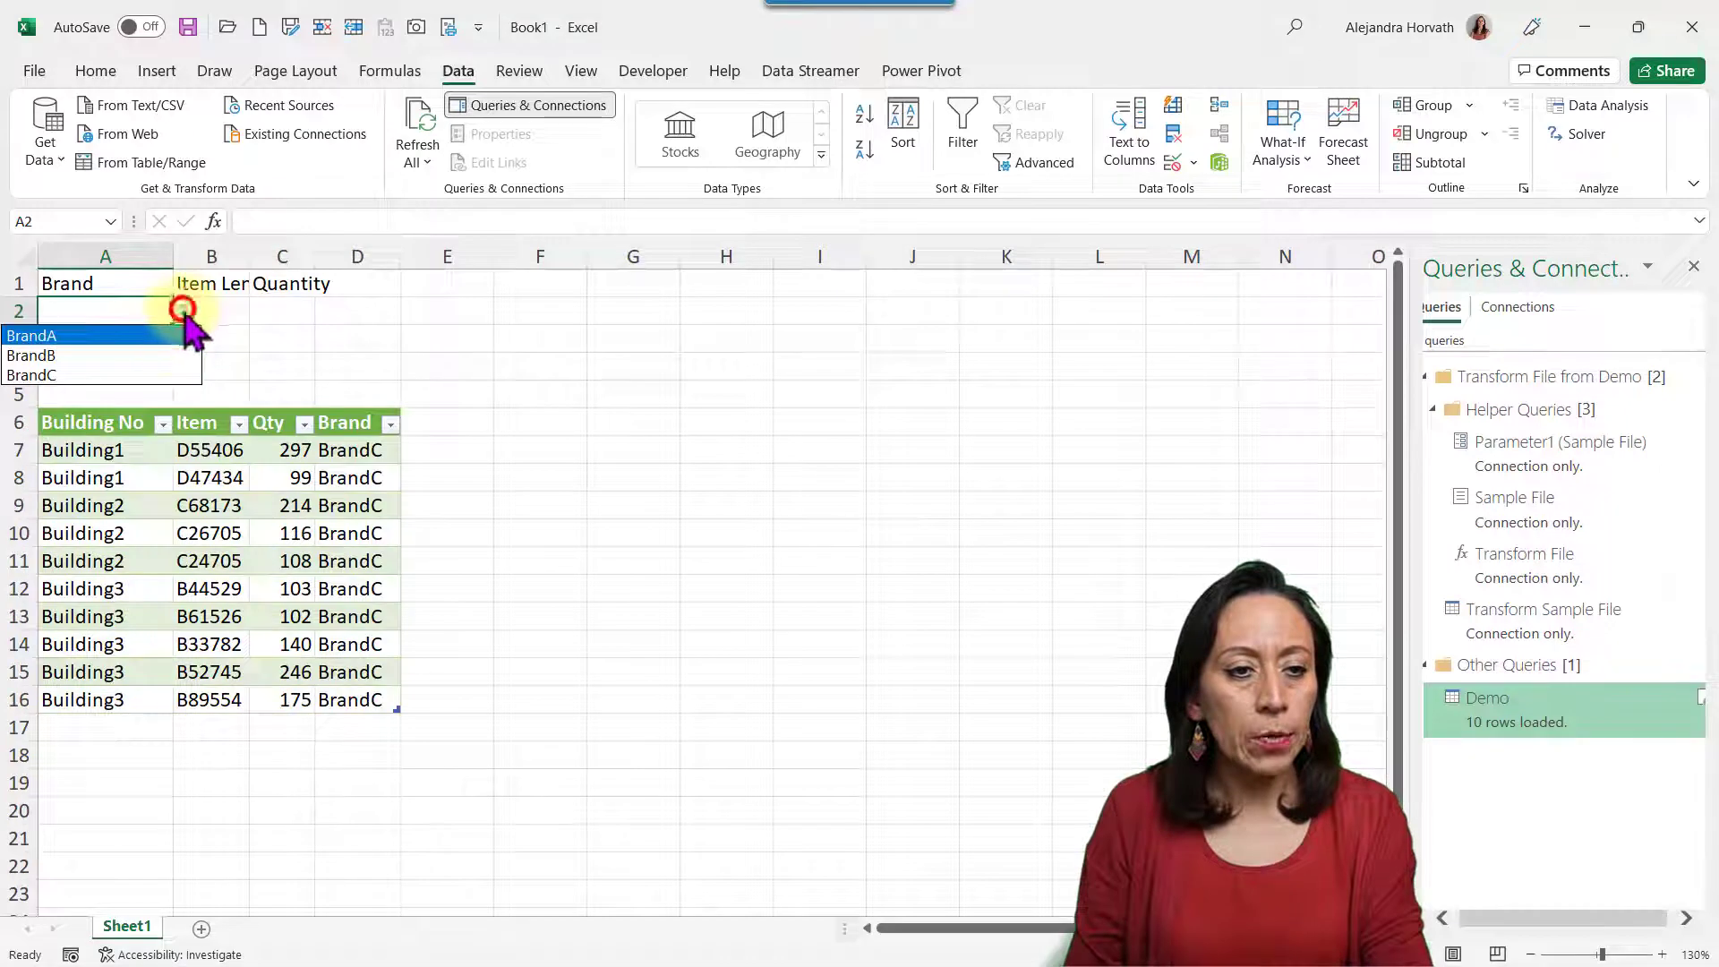
left_click(166, 356)
- Widen column B to fit its heading and add list data validation to cell B2 with the source 6,8
left_click(224, 315)
left_click_drag(259, 261, 300, 261)
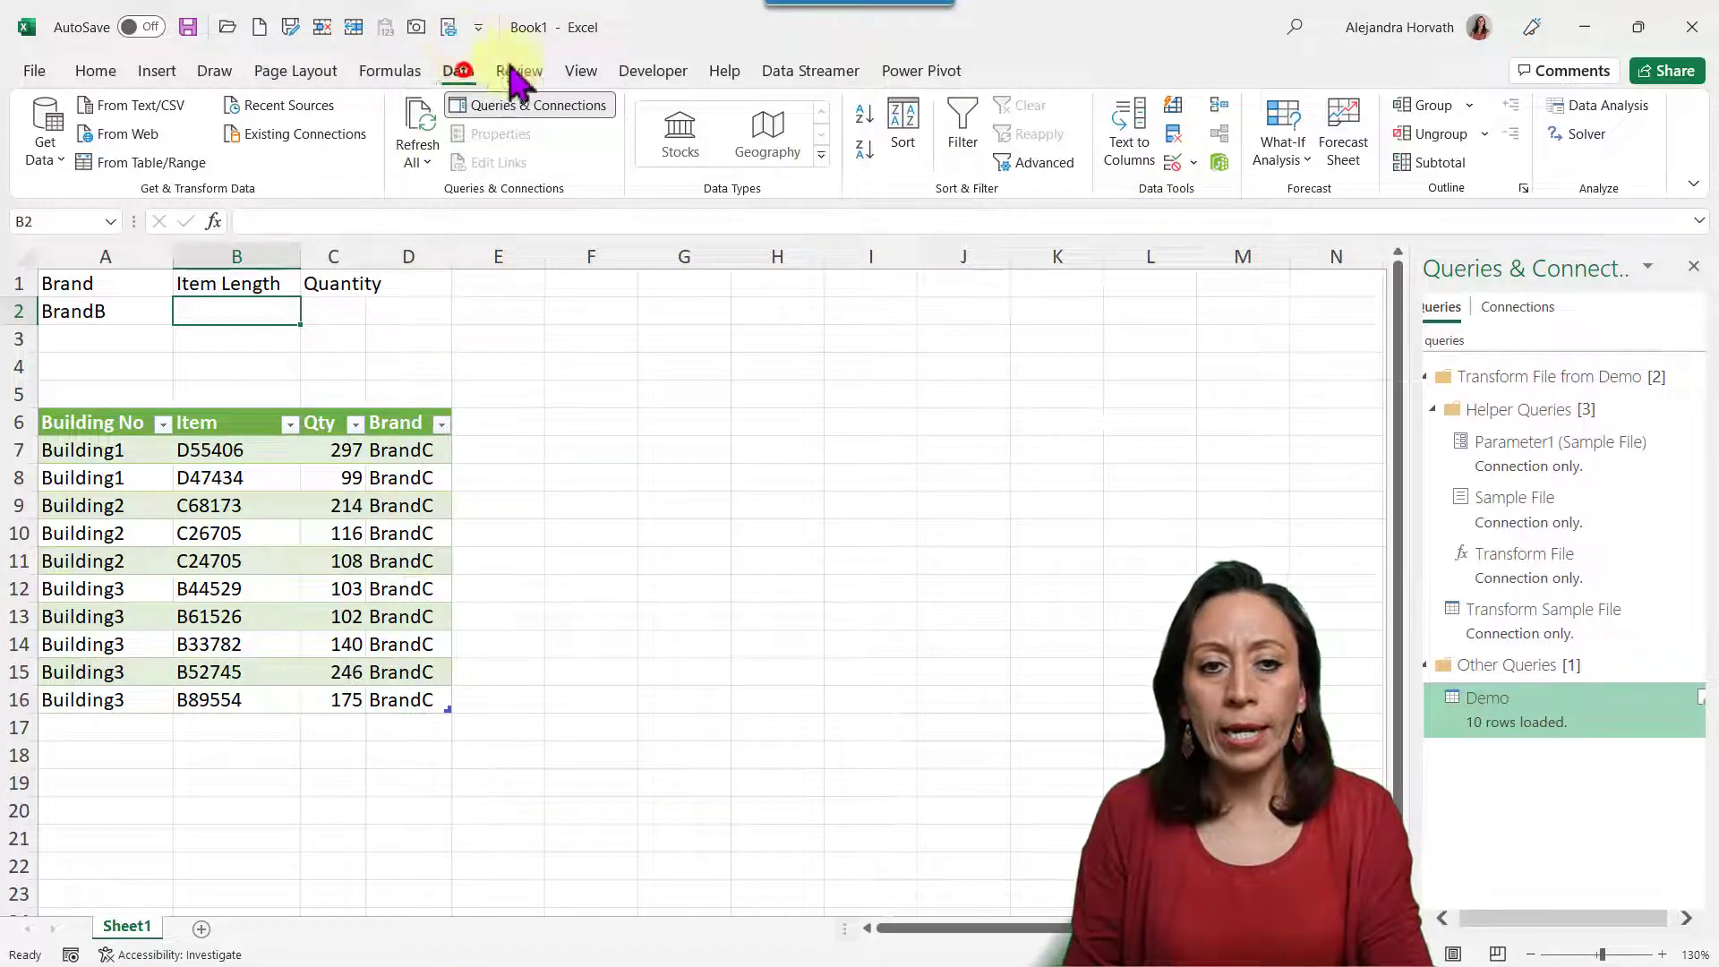
left_click(1173, 162)
left_click(533, 489)
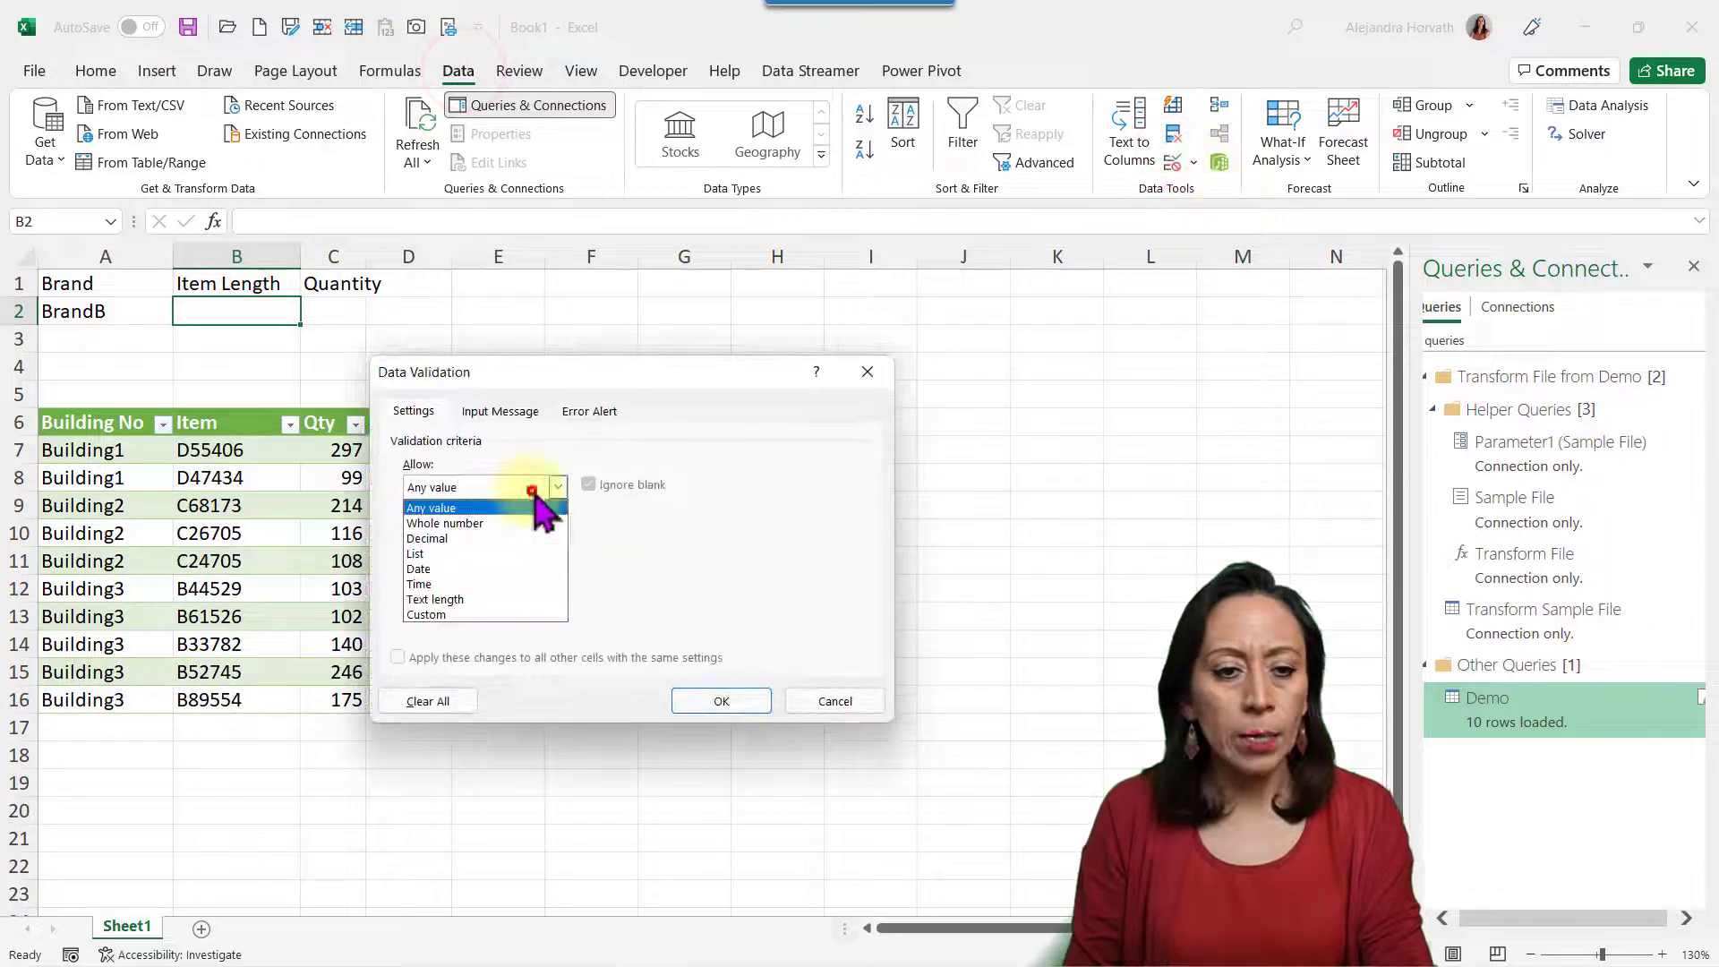
left_click(470, 553)
left_click(462, 580)
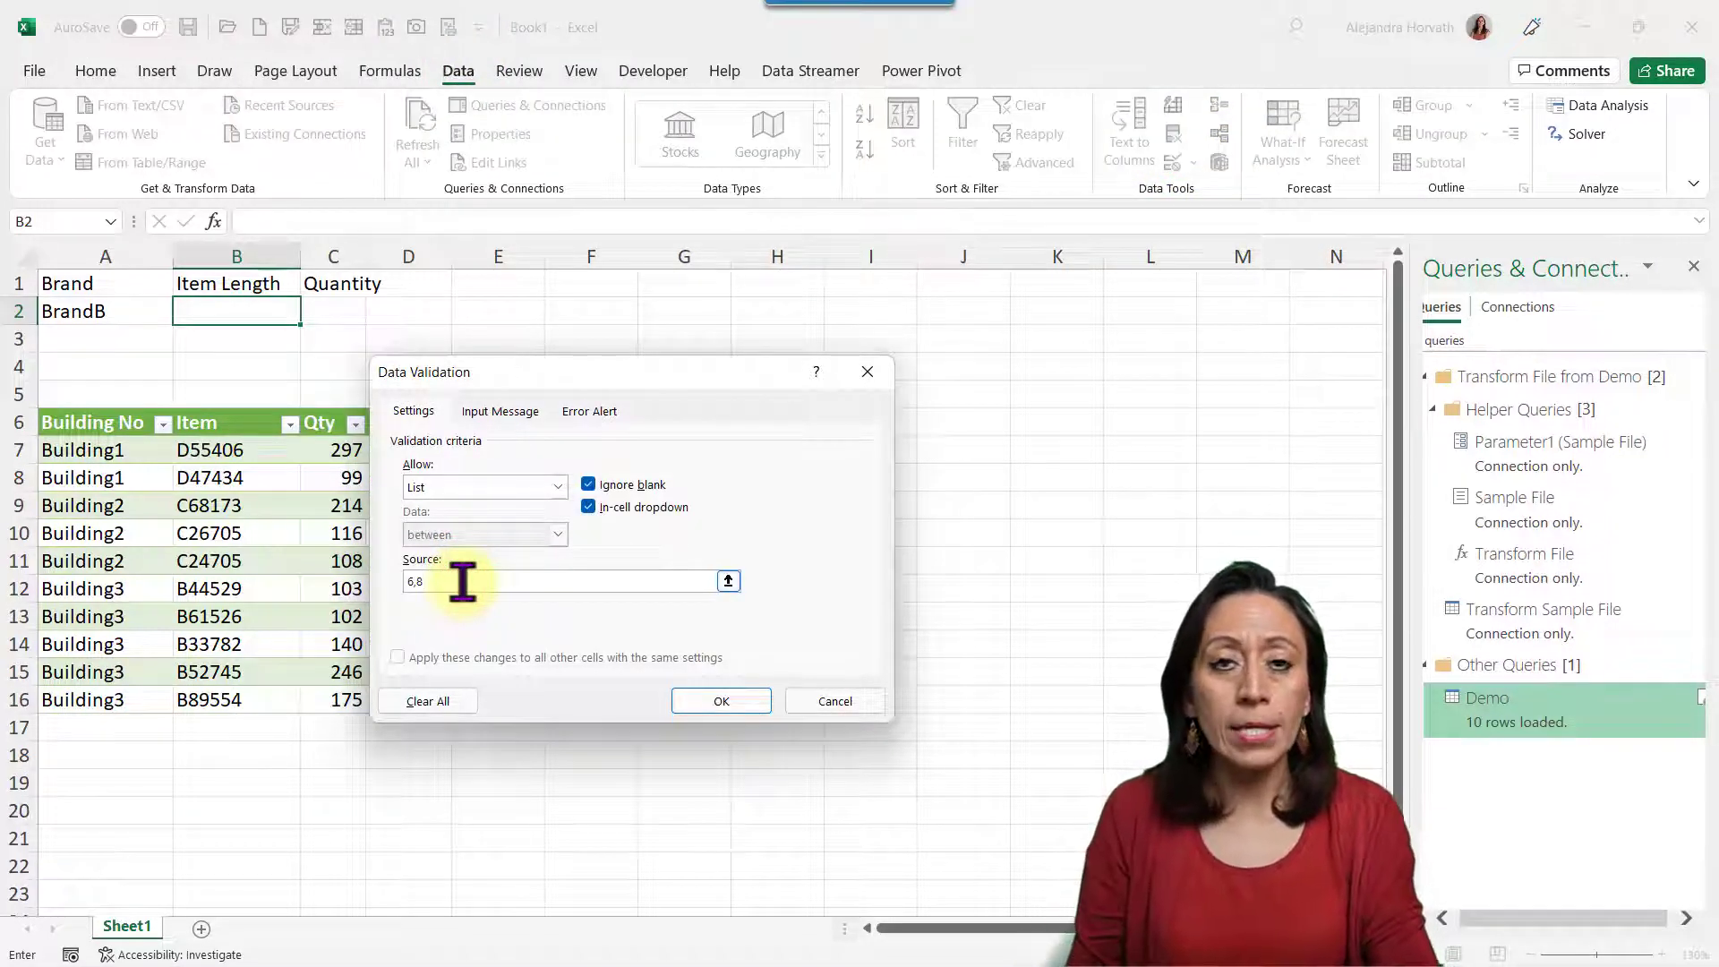
left_click(722, 701)
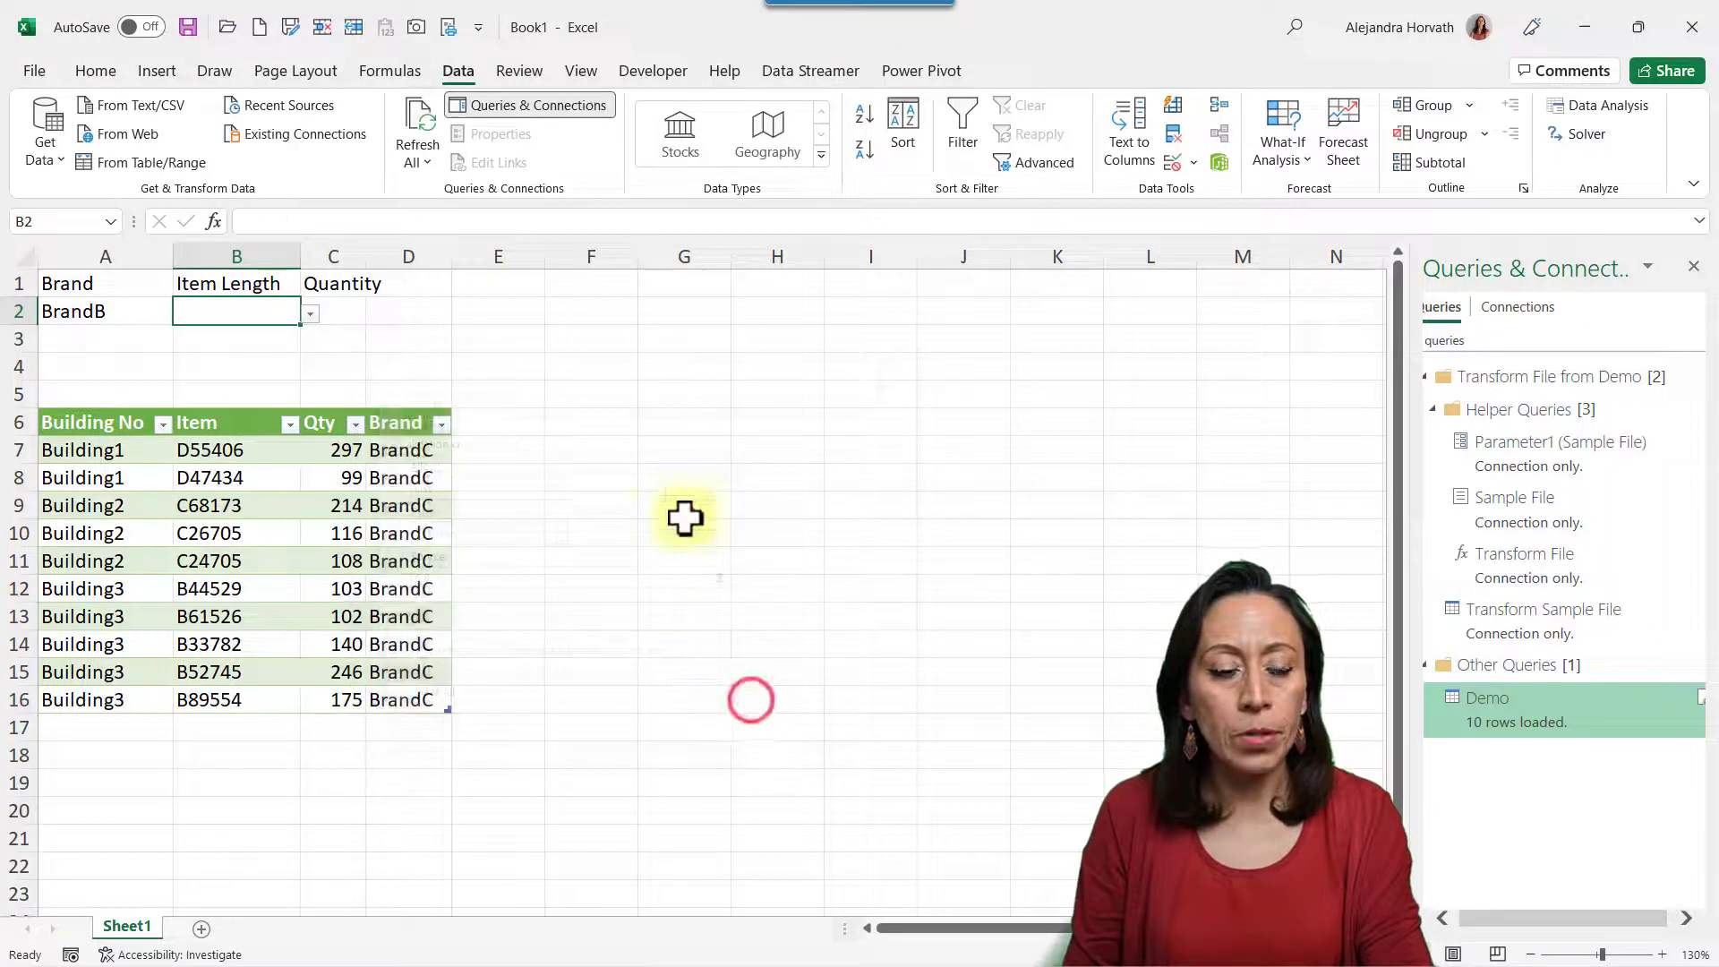
- Choose 6 as the Item Length in B2 and enter 250 as the Quantity in C2, widening column C
left_click(310, 318)
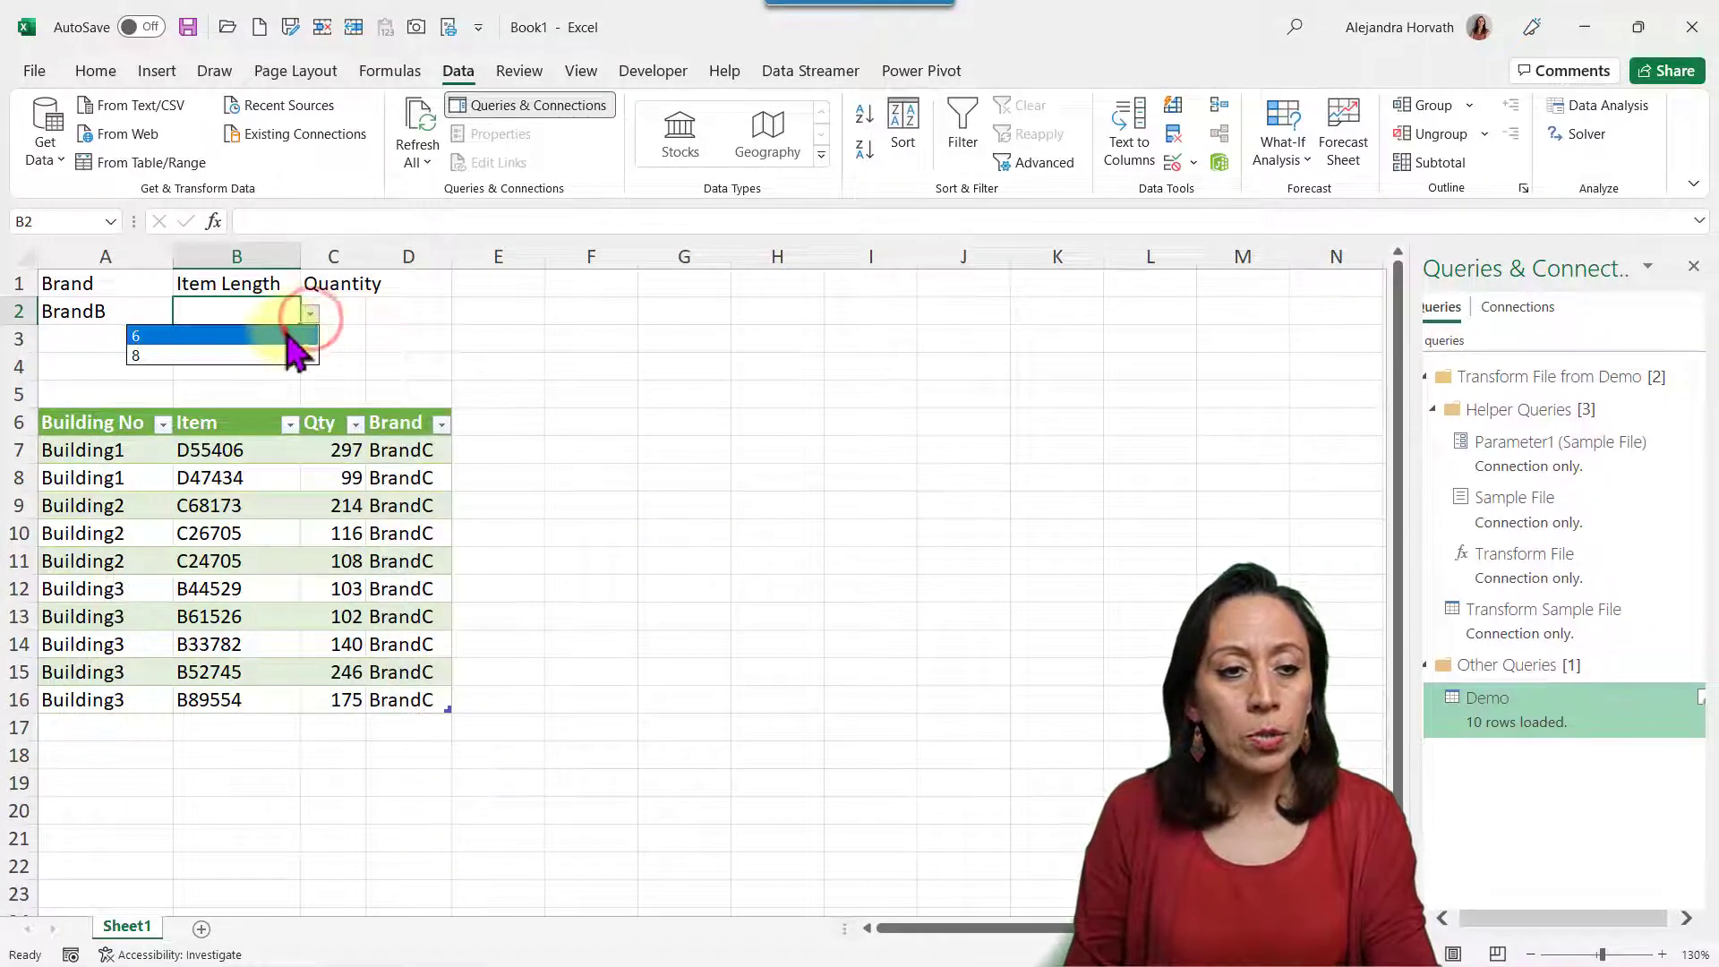
left_click(288, 336)
left_click(330, 312)
left_click_drag(365, 256, 386, 256)
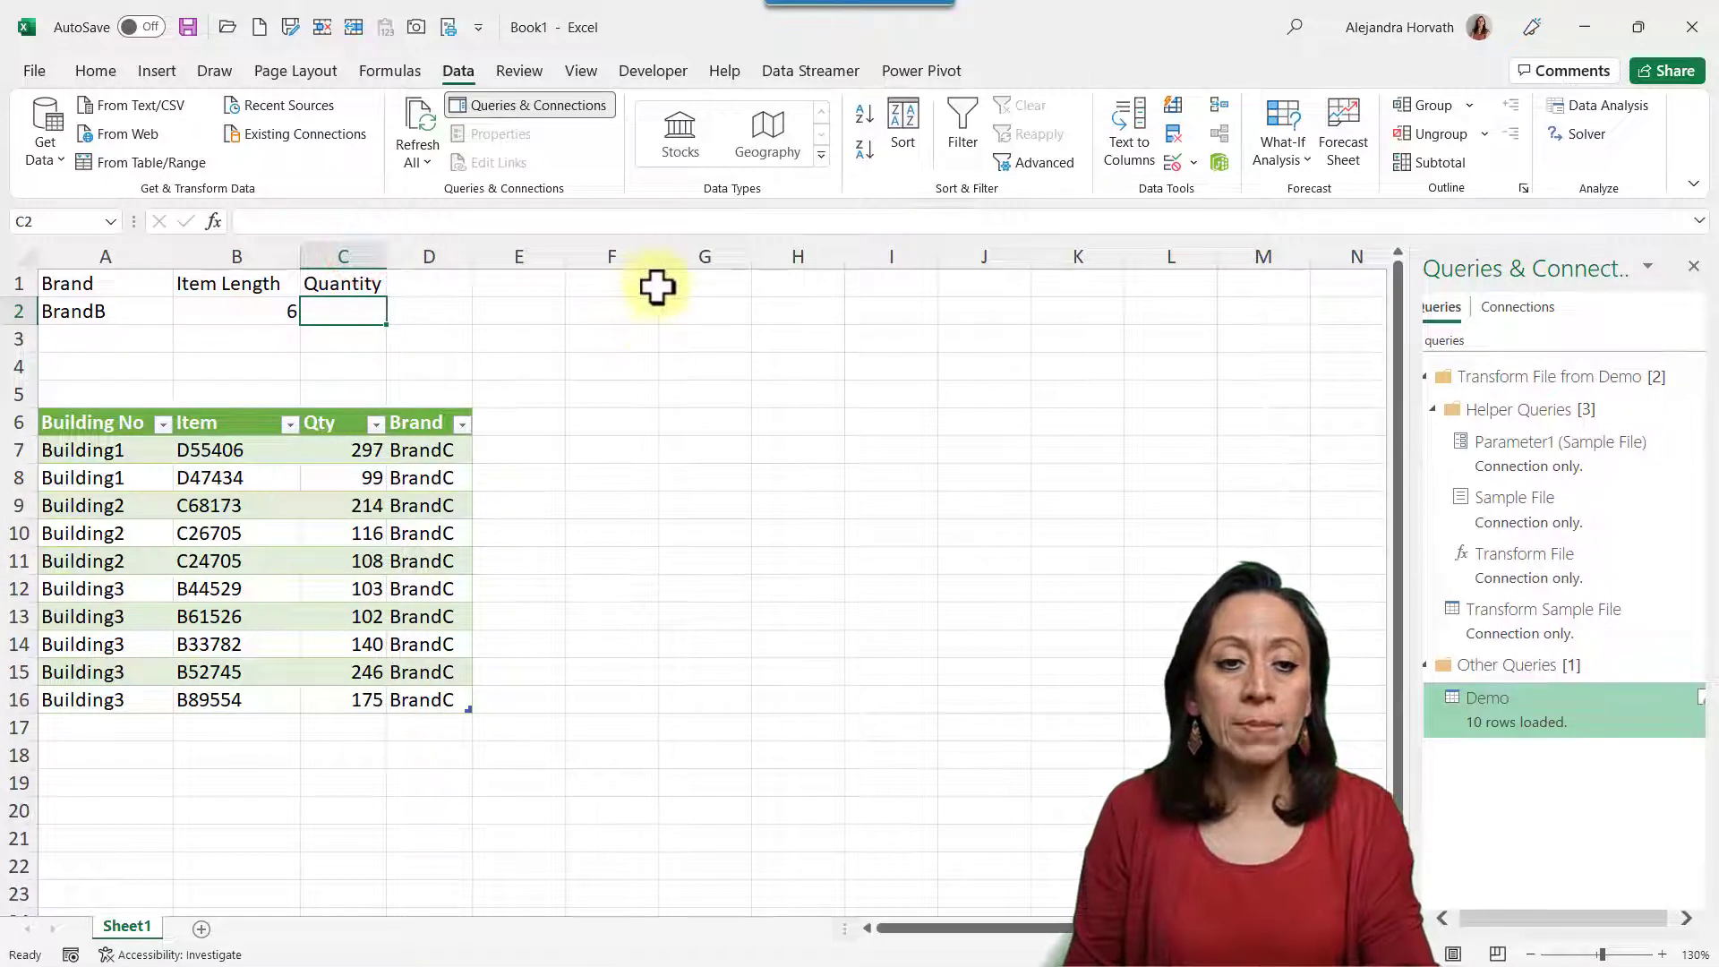
type("250")
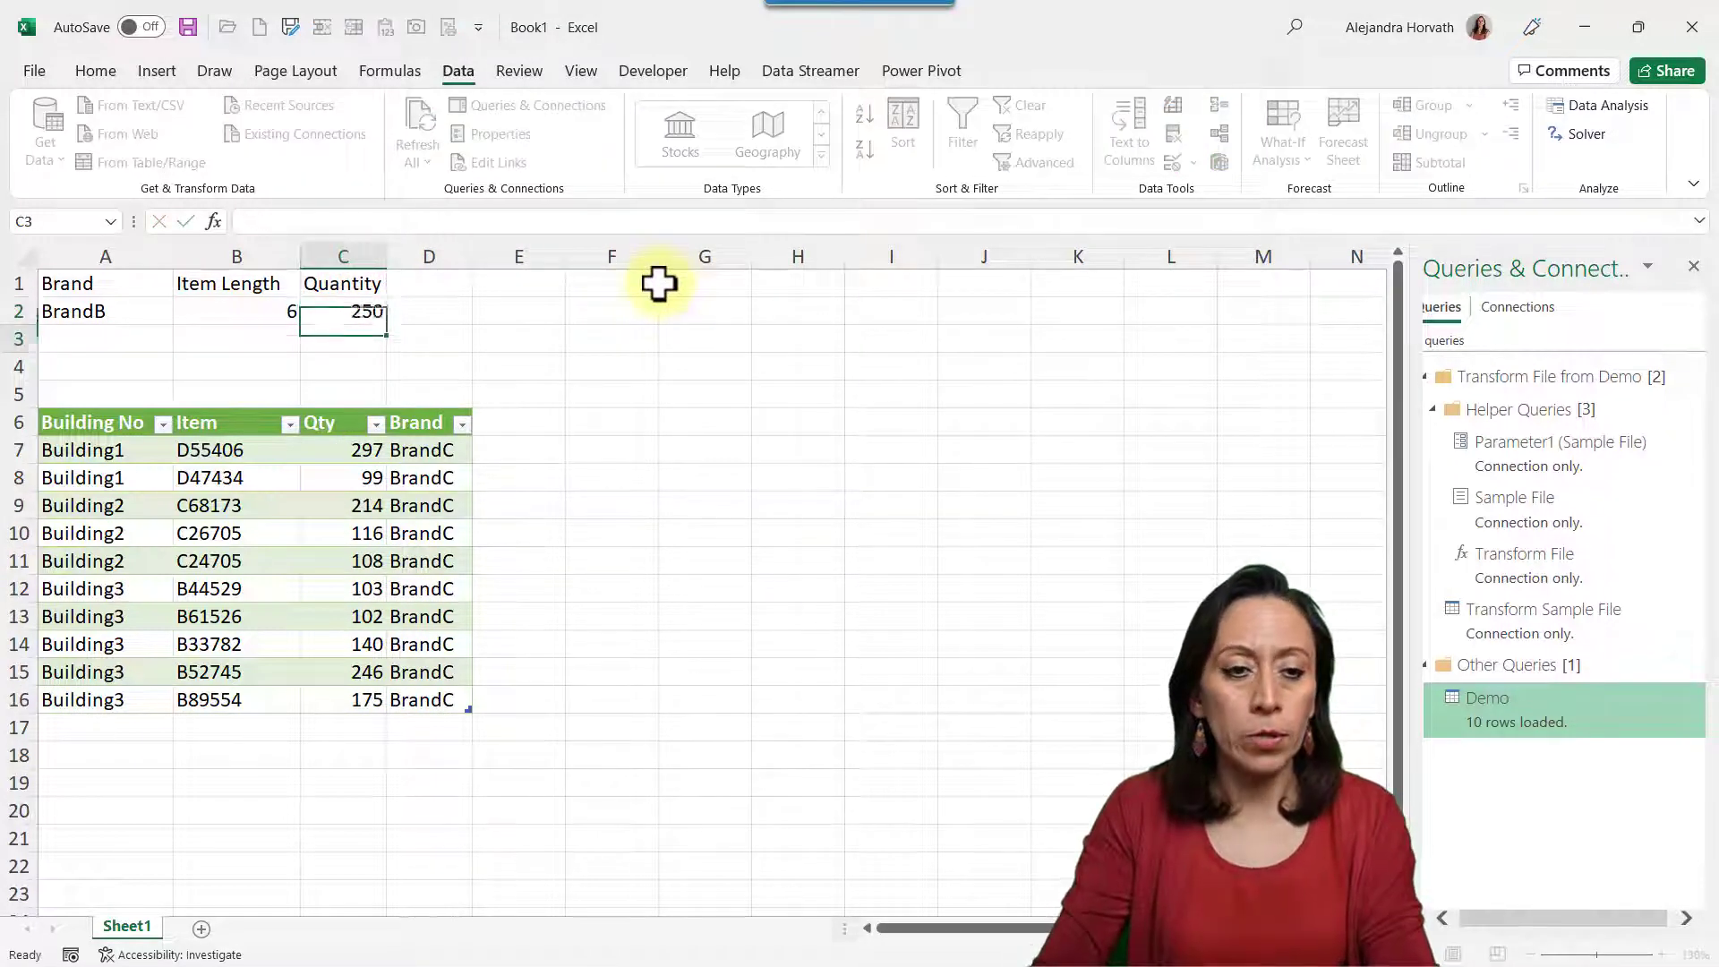
key("Return")
- Convert the range A1:C2 into a table with headers and load it into the Power Query Editor
left_click_drag(81, 283, 307, 281)
left_click(252, 283)
left_click(125, 281)
left_click(123, 304)
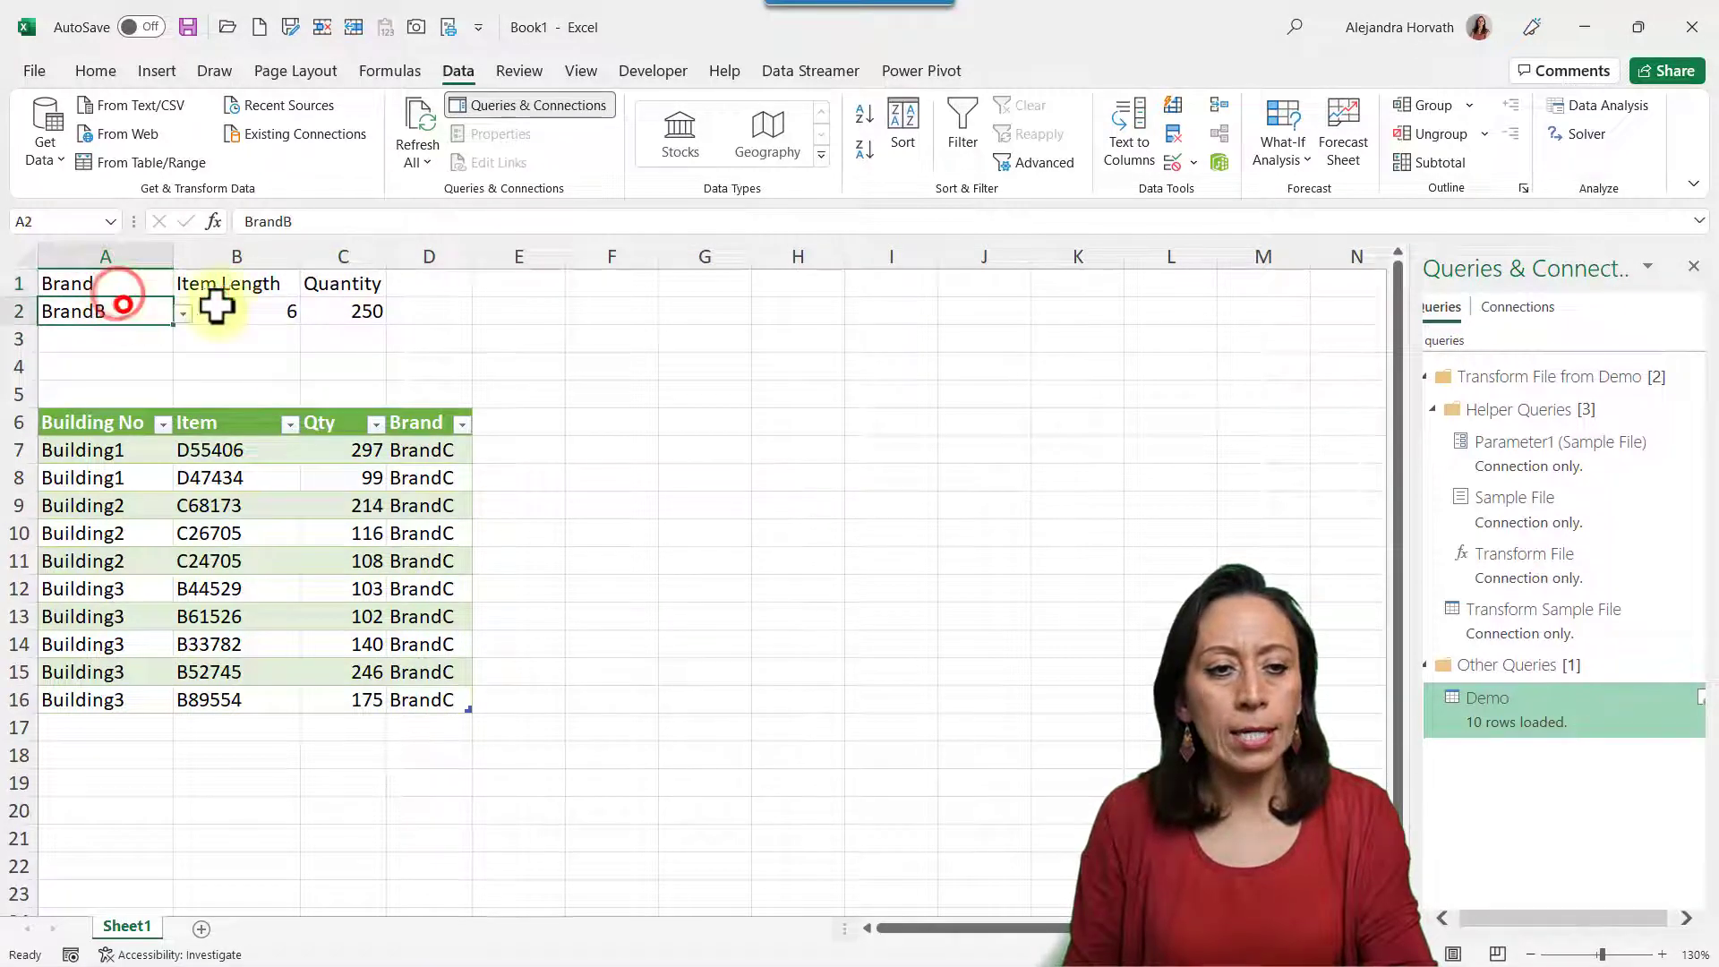
left_click(224, 309)
left_click(258, 289)
left_click(459, 72)
left_click(170, 163)
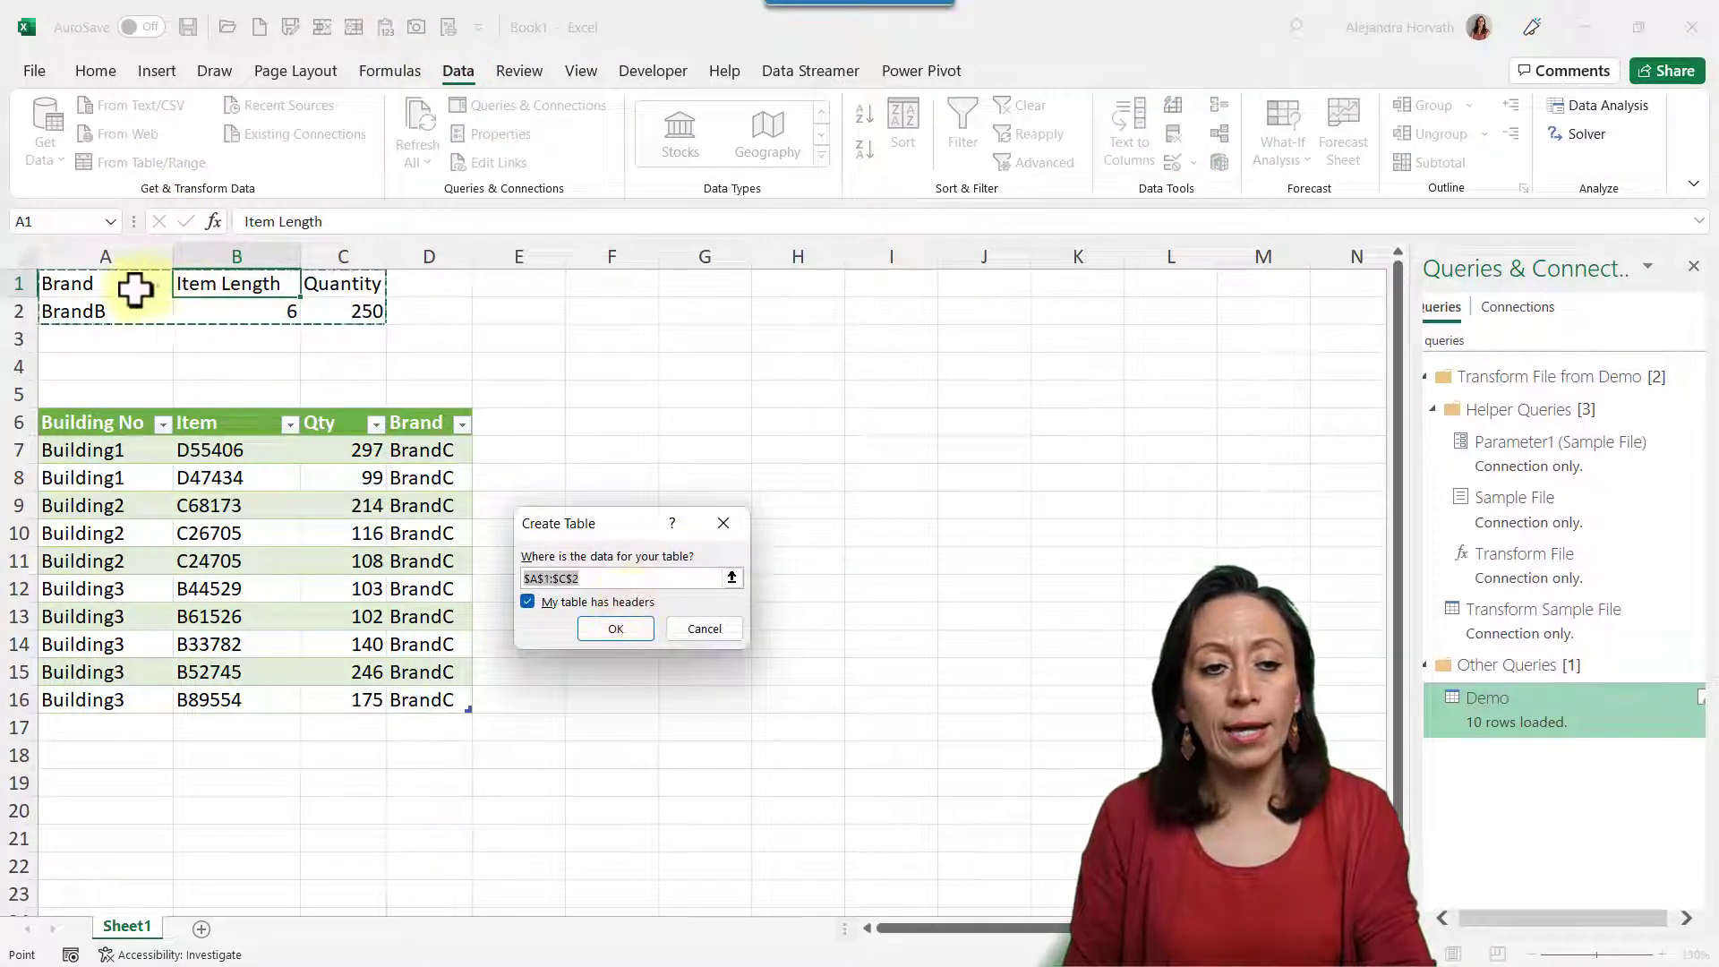
left_click(626, 628)
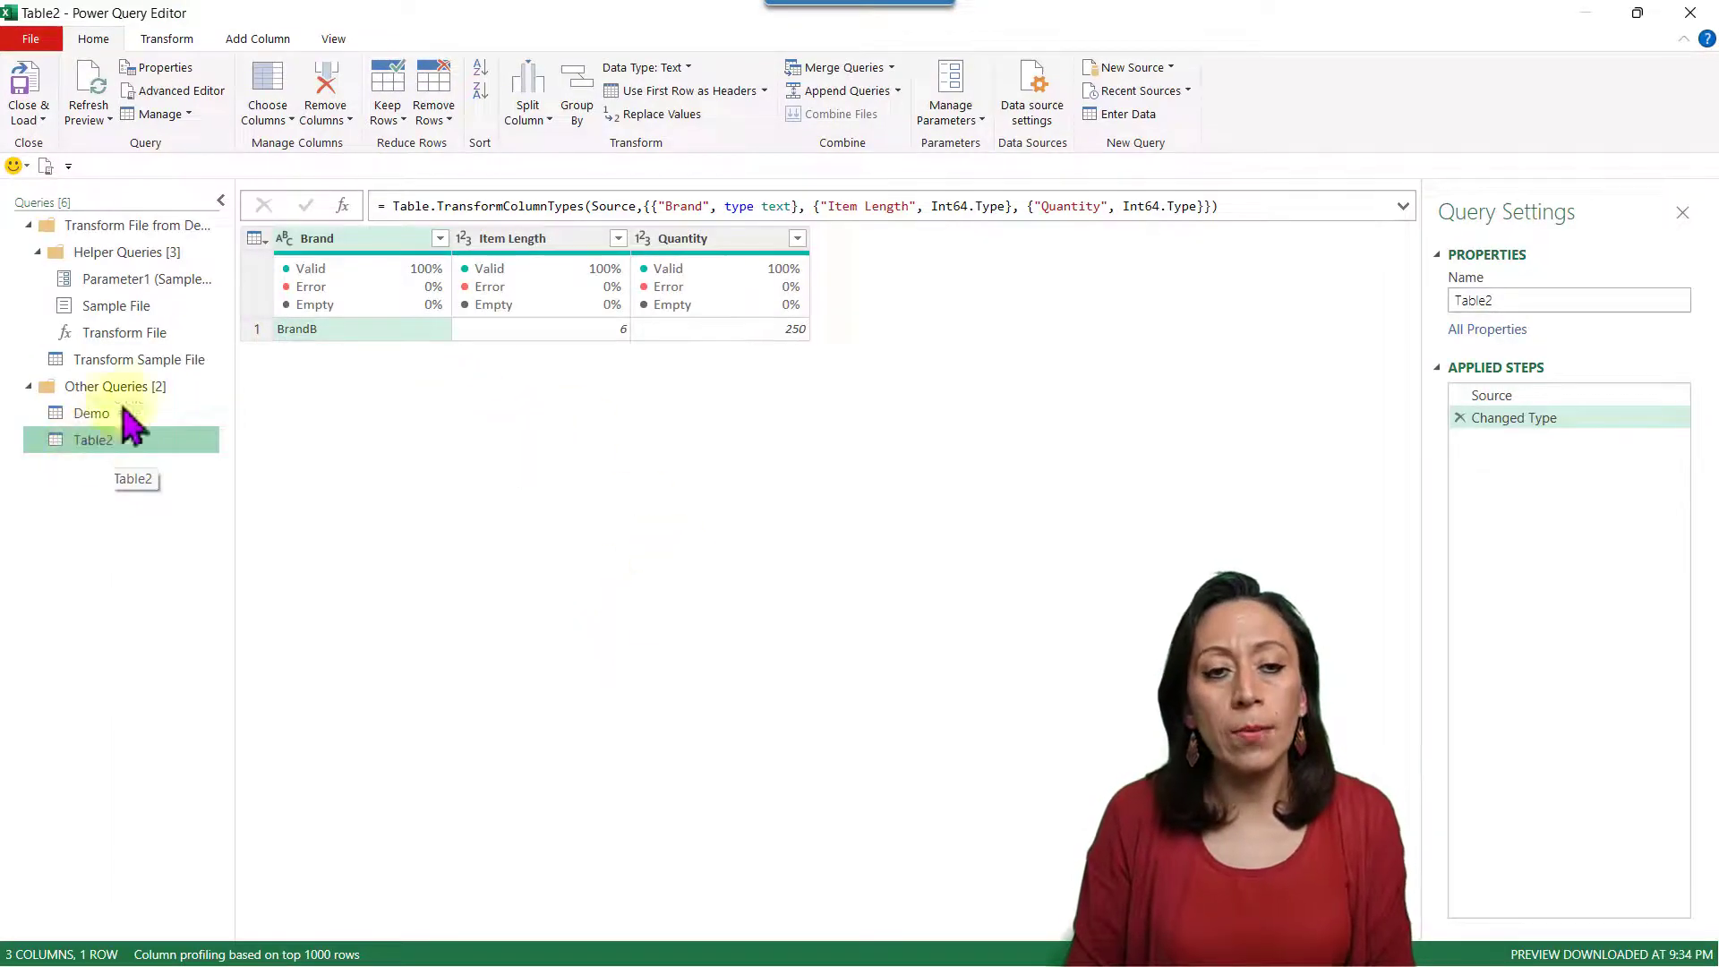
- Check the Brand, Item Length and Quantity values in the Table2 query and duplicate the query twice
left_click(367, 331)
left_click(538, 328)
left_click(712, 331)
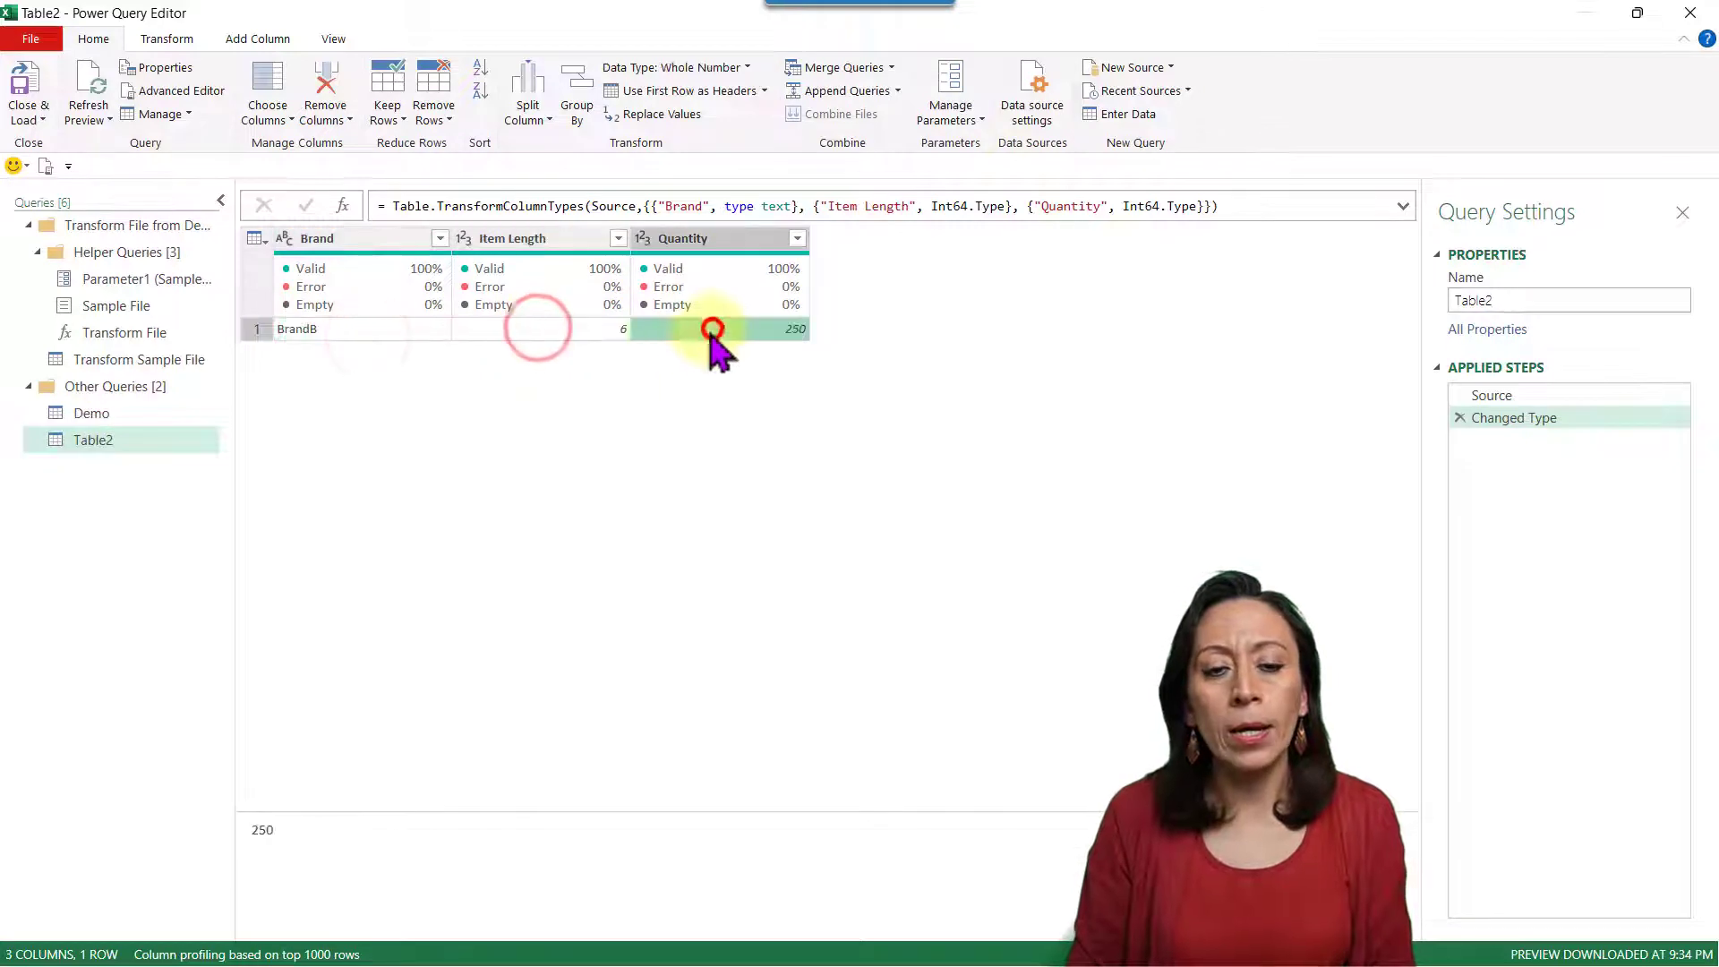
left_click(426, 329)
left_click(494, 329)
right_click(128, 445)
left_click(193, 561)
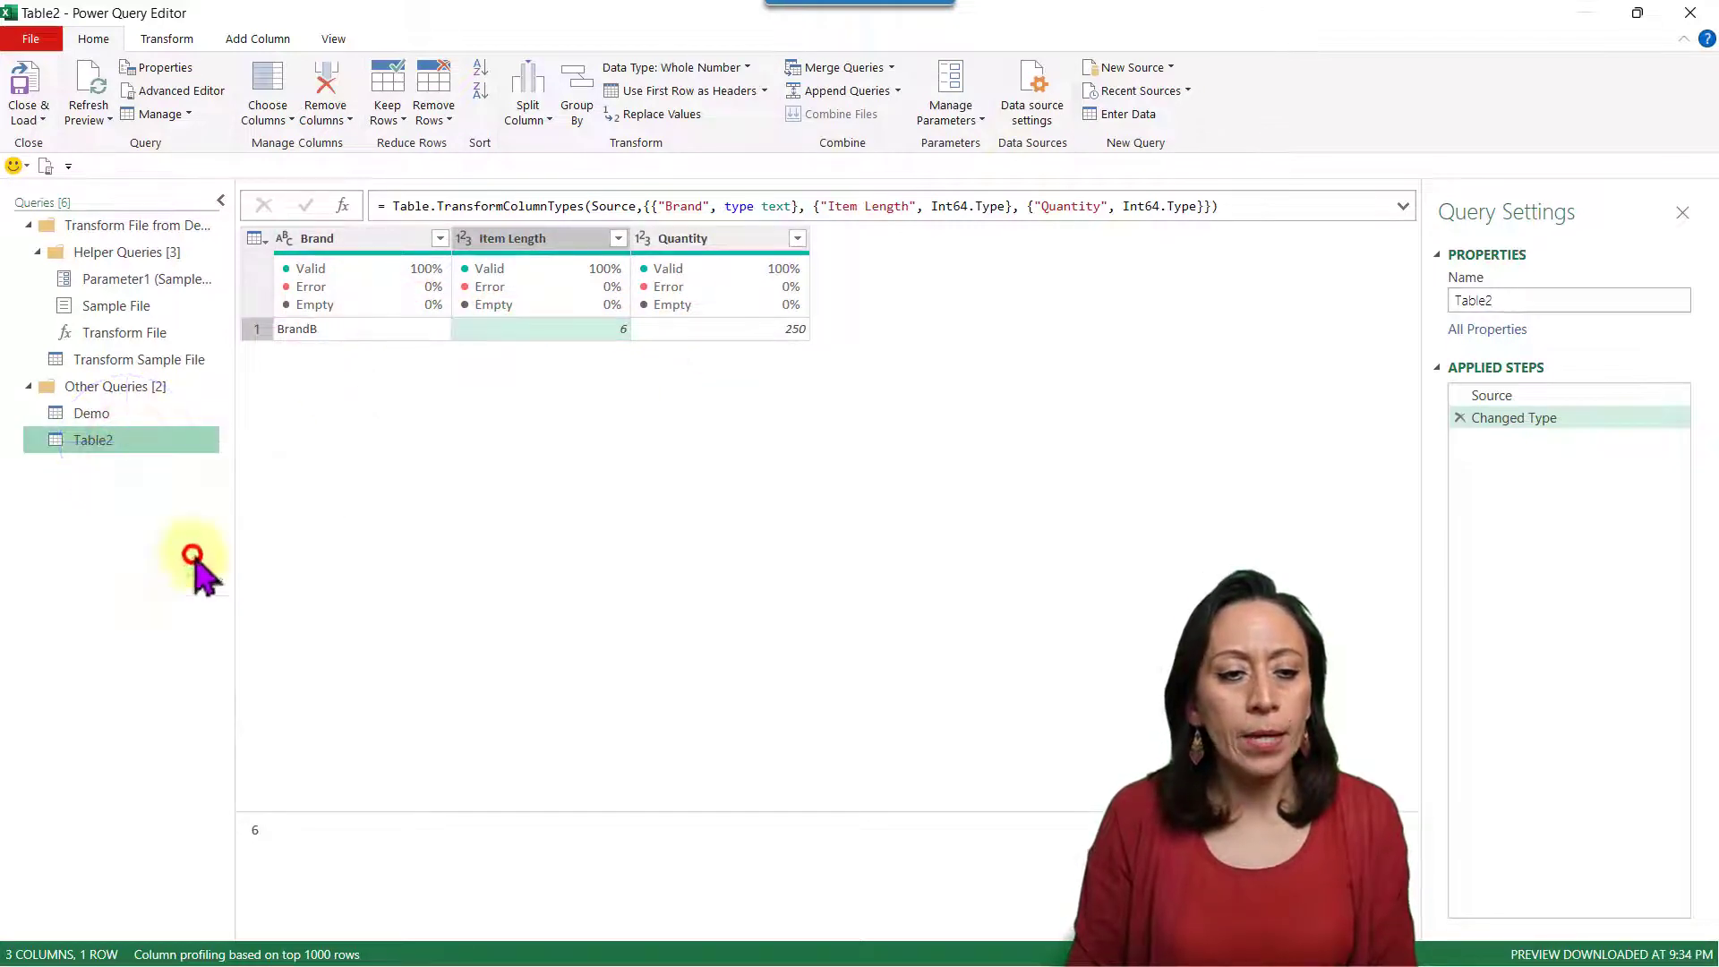
right_click(150, 470)
left_click(215, 588)
- Rename Table2 as BrandName, Table2 (2) as ItemLength and Table2 (3) as Quantity
double_click(170, 440)
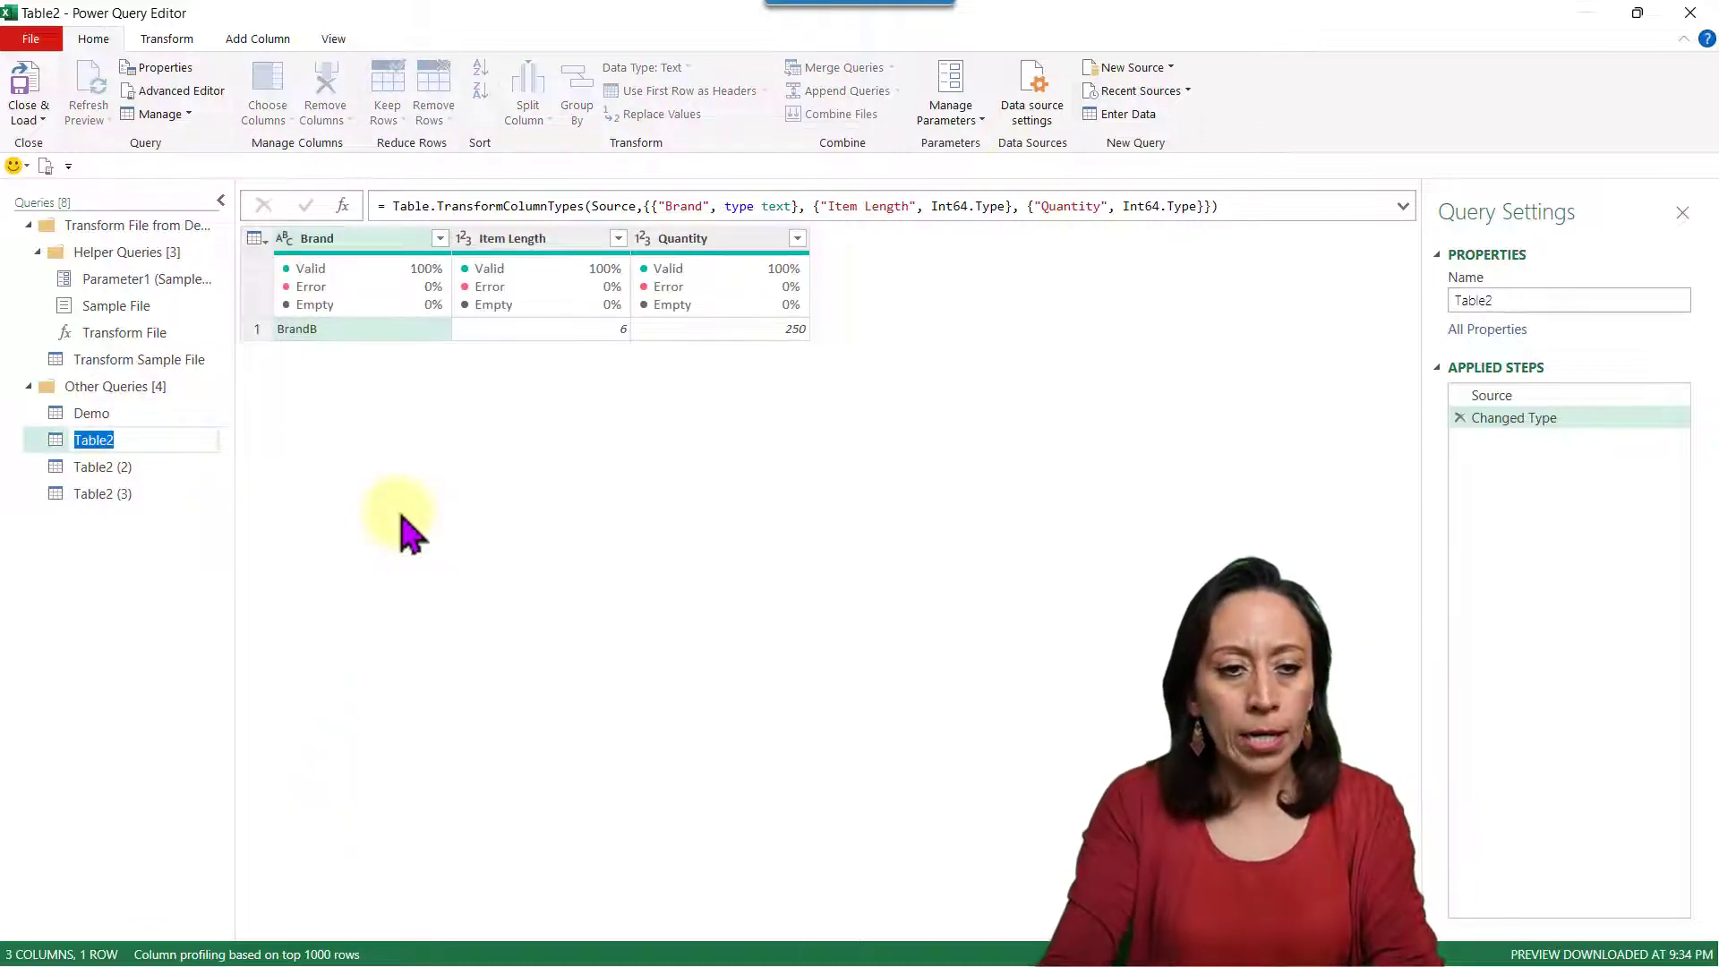
type("BrandN")
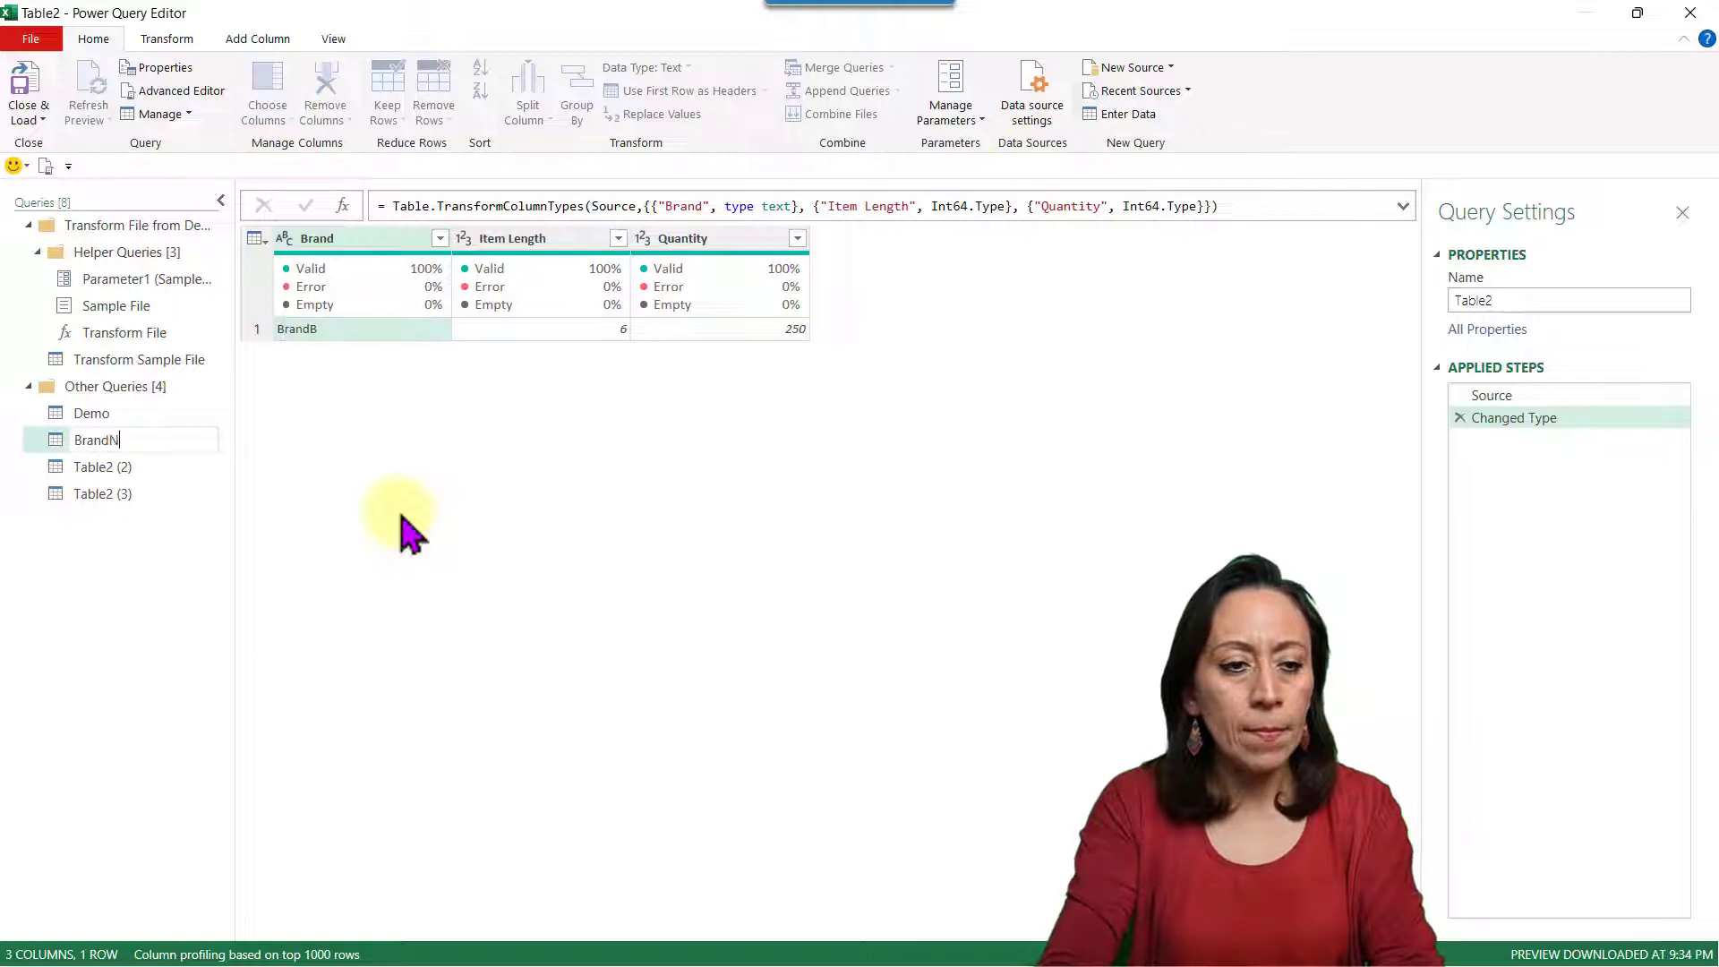
type("ame")
key("Return")
left_click(110, 464)
double_click(111, 464)
type("ItemLength")
key("Return")
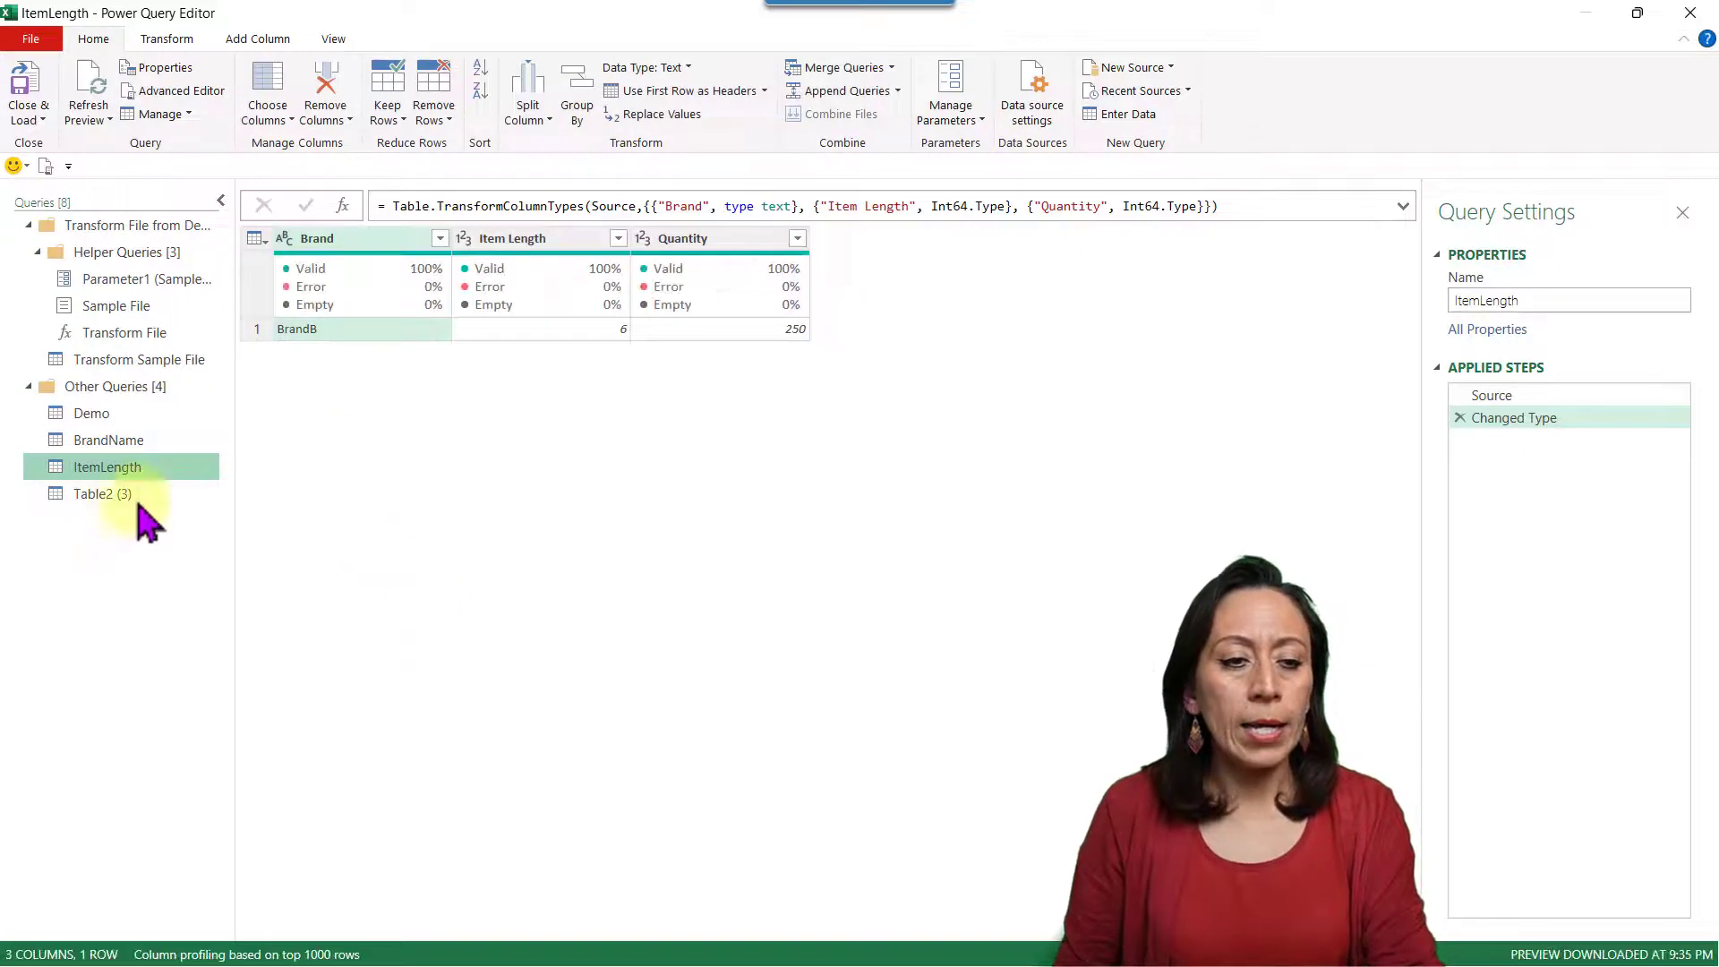
left_click(134, 500)
double_click(134, 499)
type("Quantity")
key("Return")
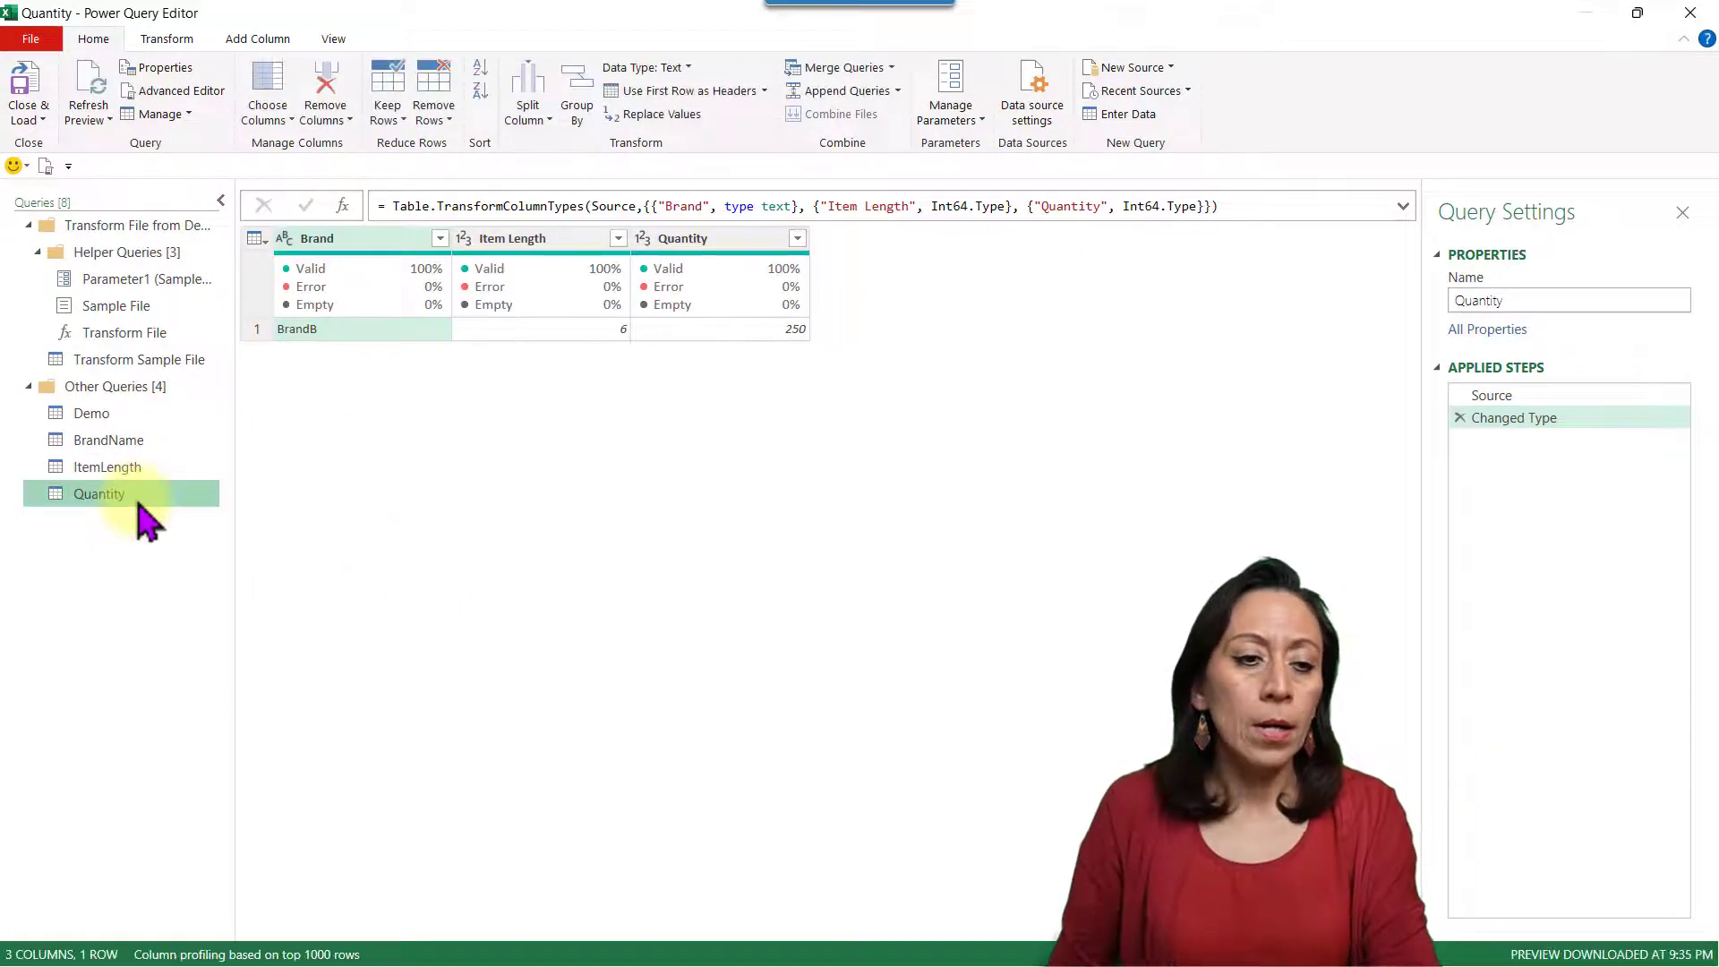
- Drill down to the Brand value in the BrandName query
left_click(134, 440)
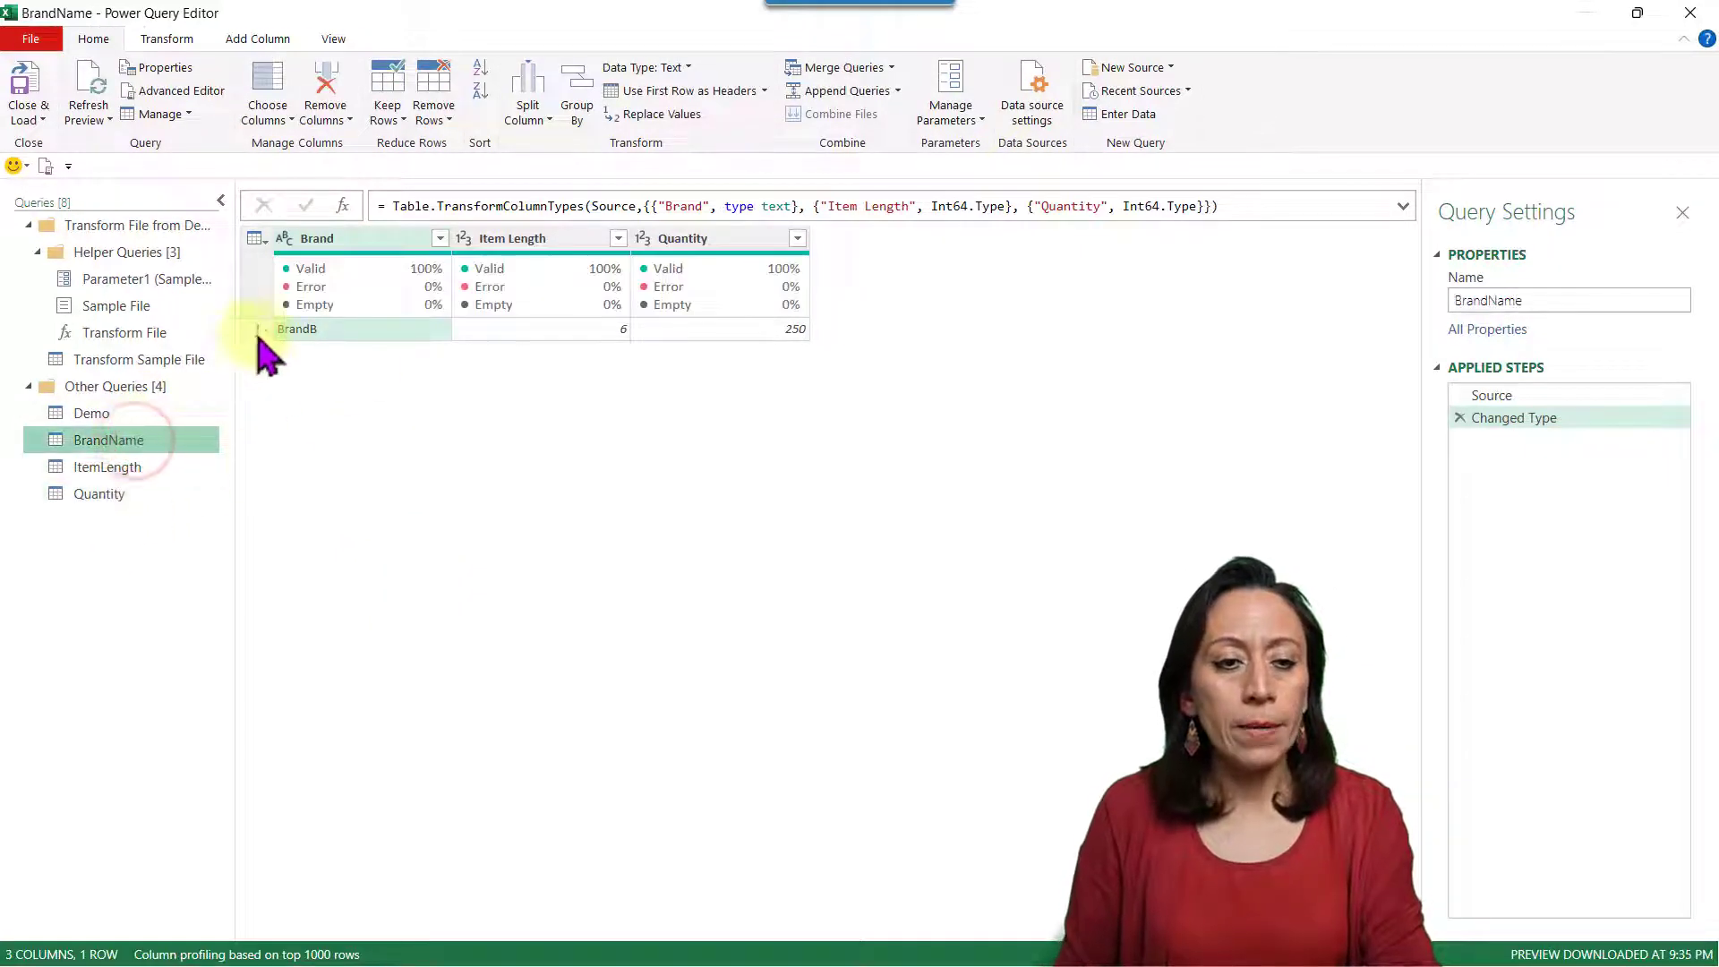
left_click(373, 331)
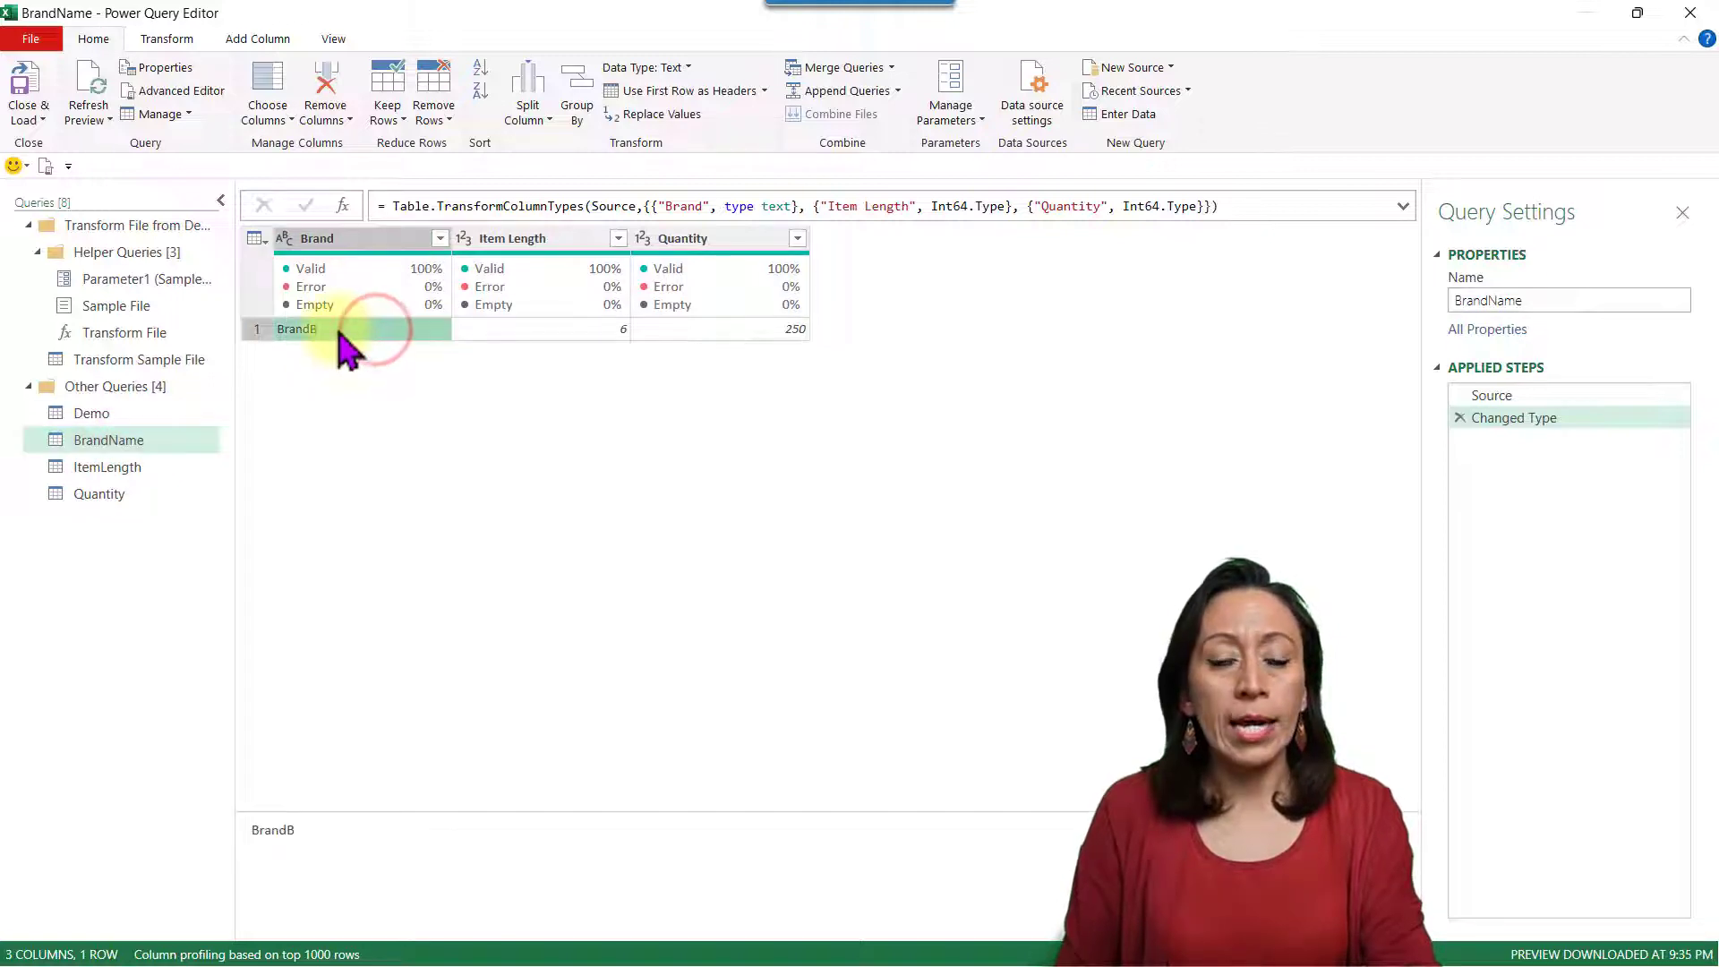
right_click(373, 329)
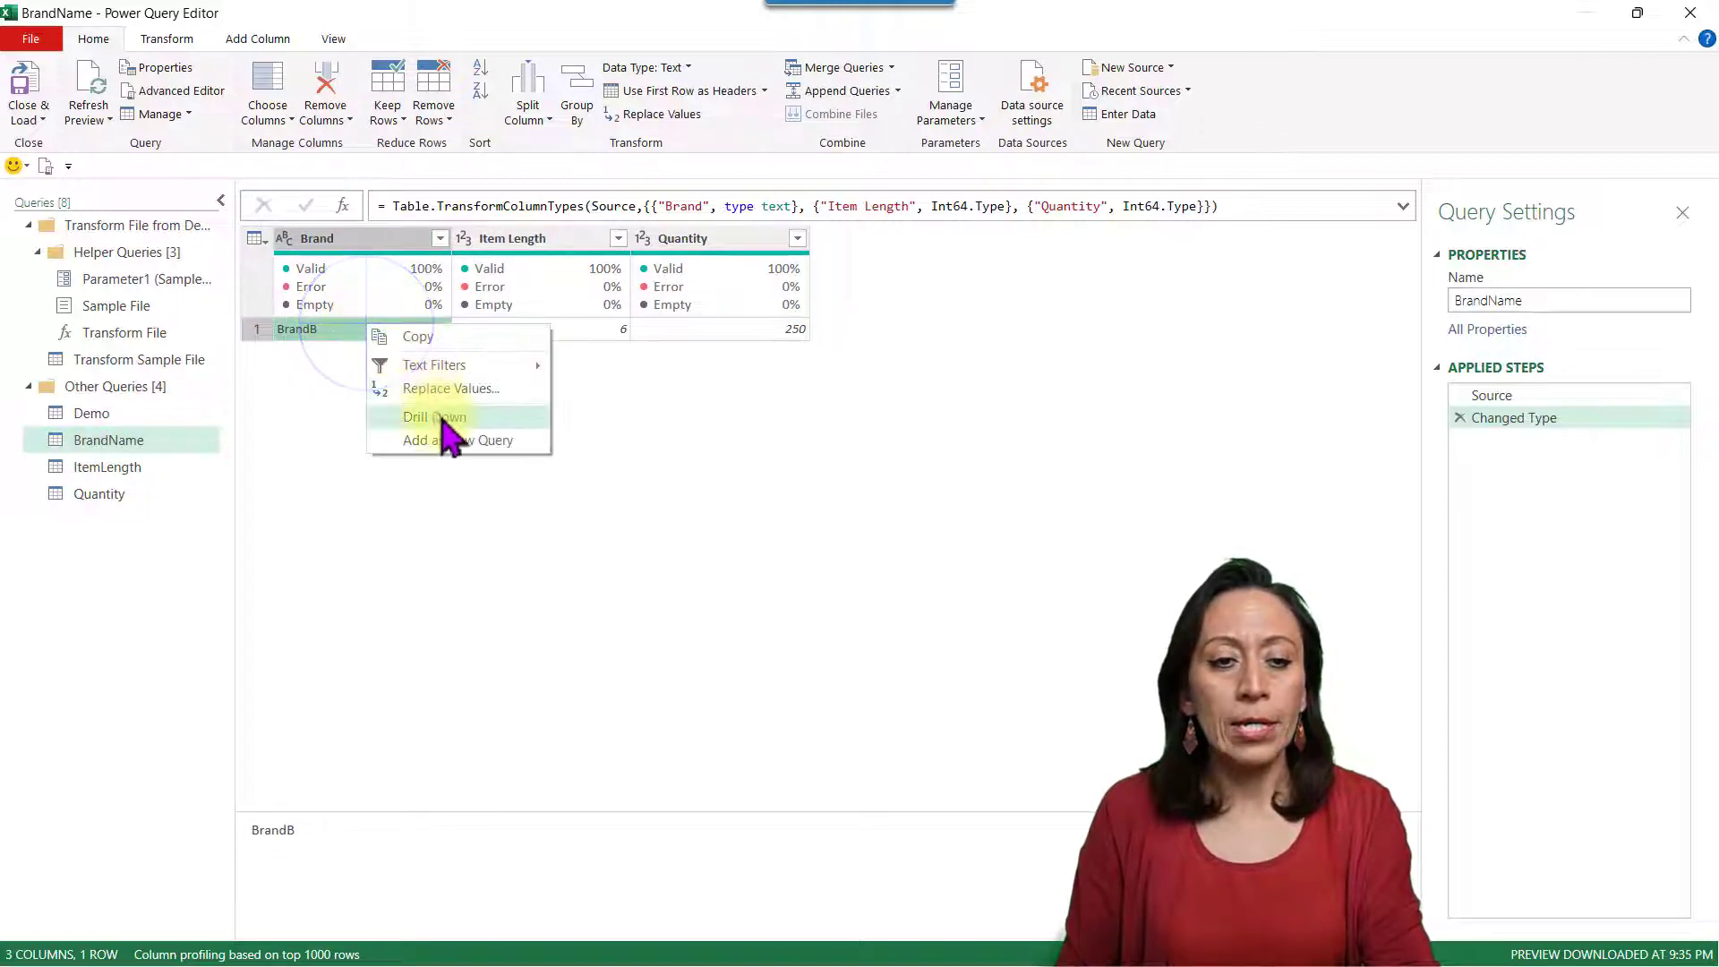
left_click(448, 391)
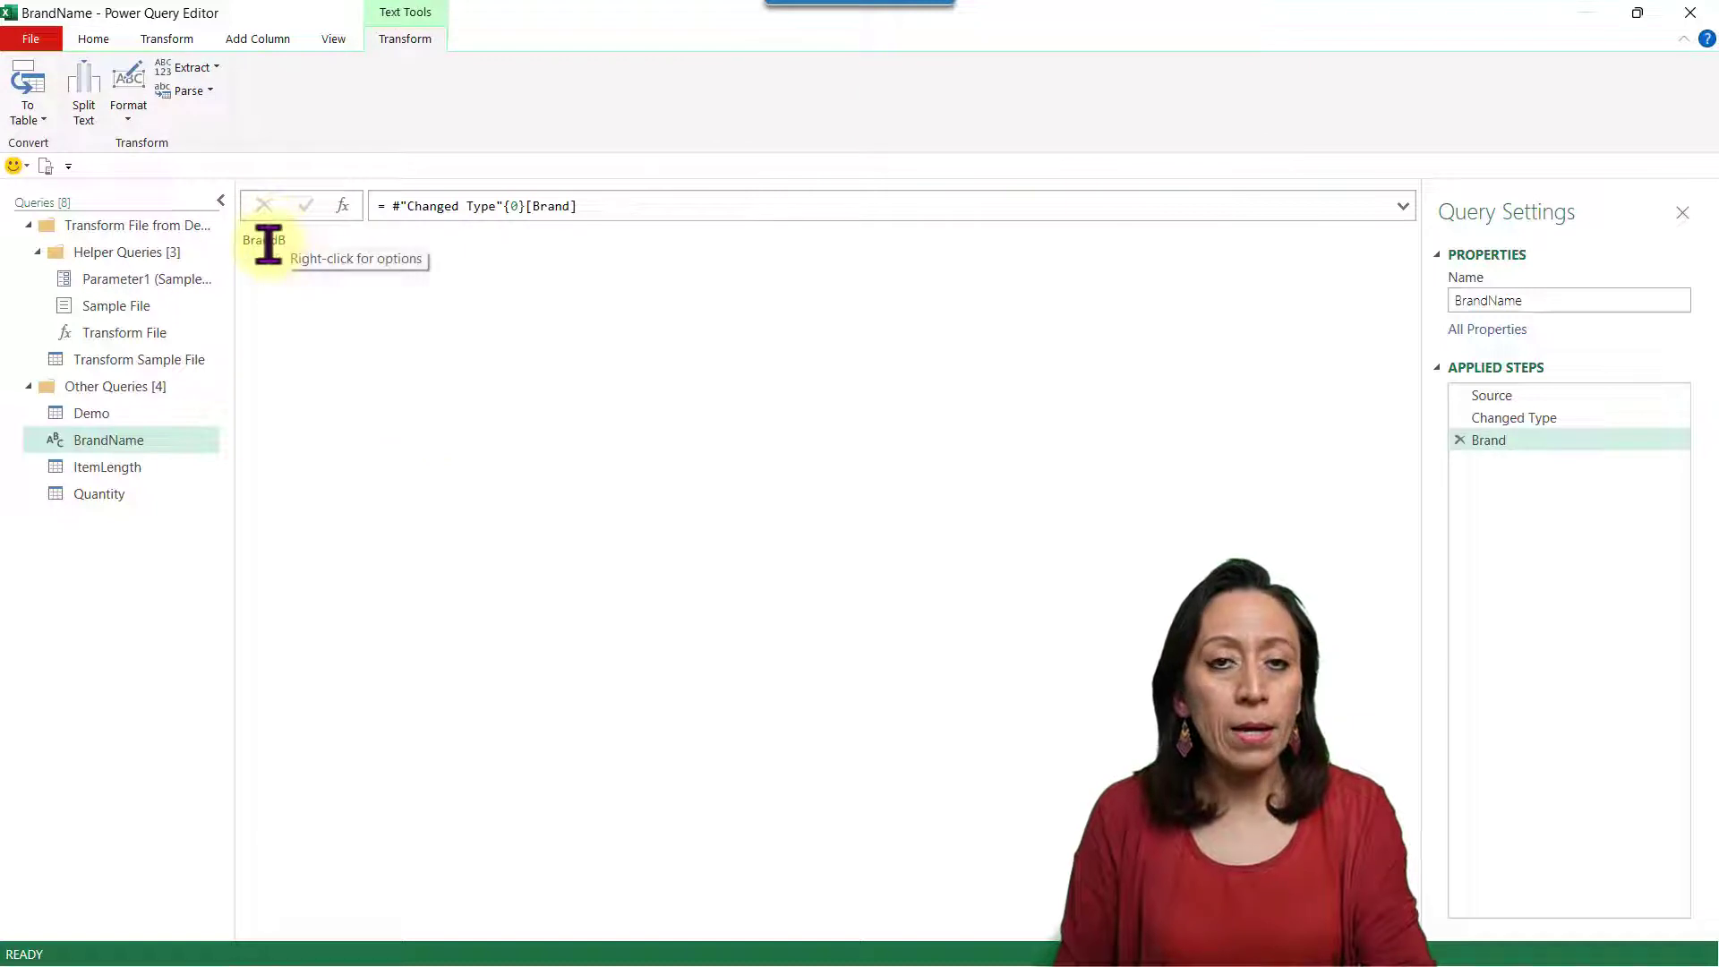
- Drill down to the Item Length value in the ItemLength query
left_click(154, 466)
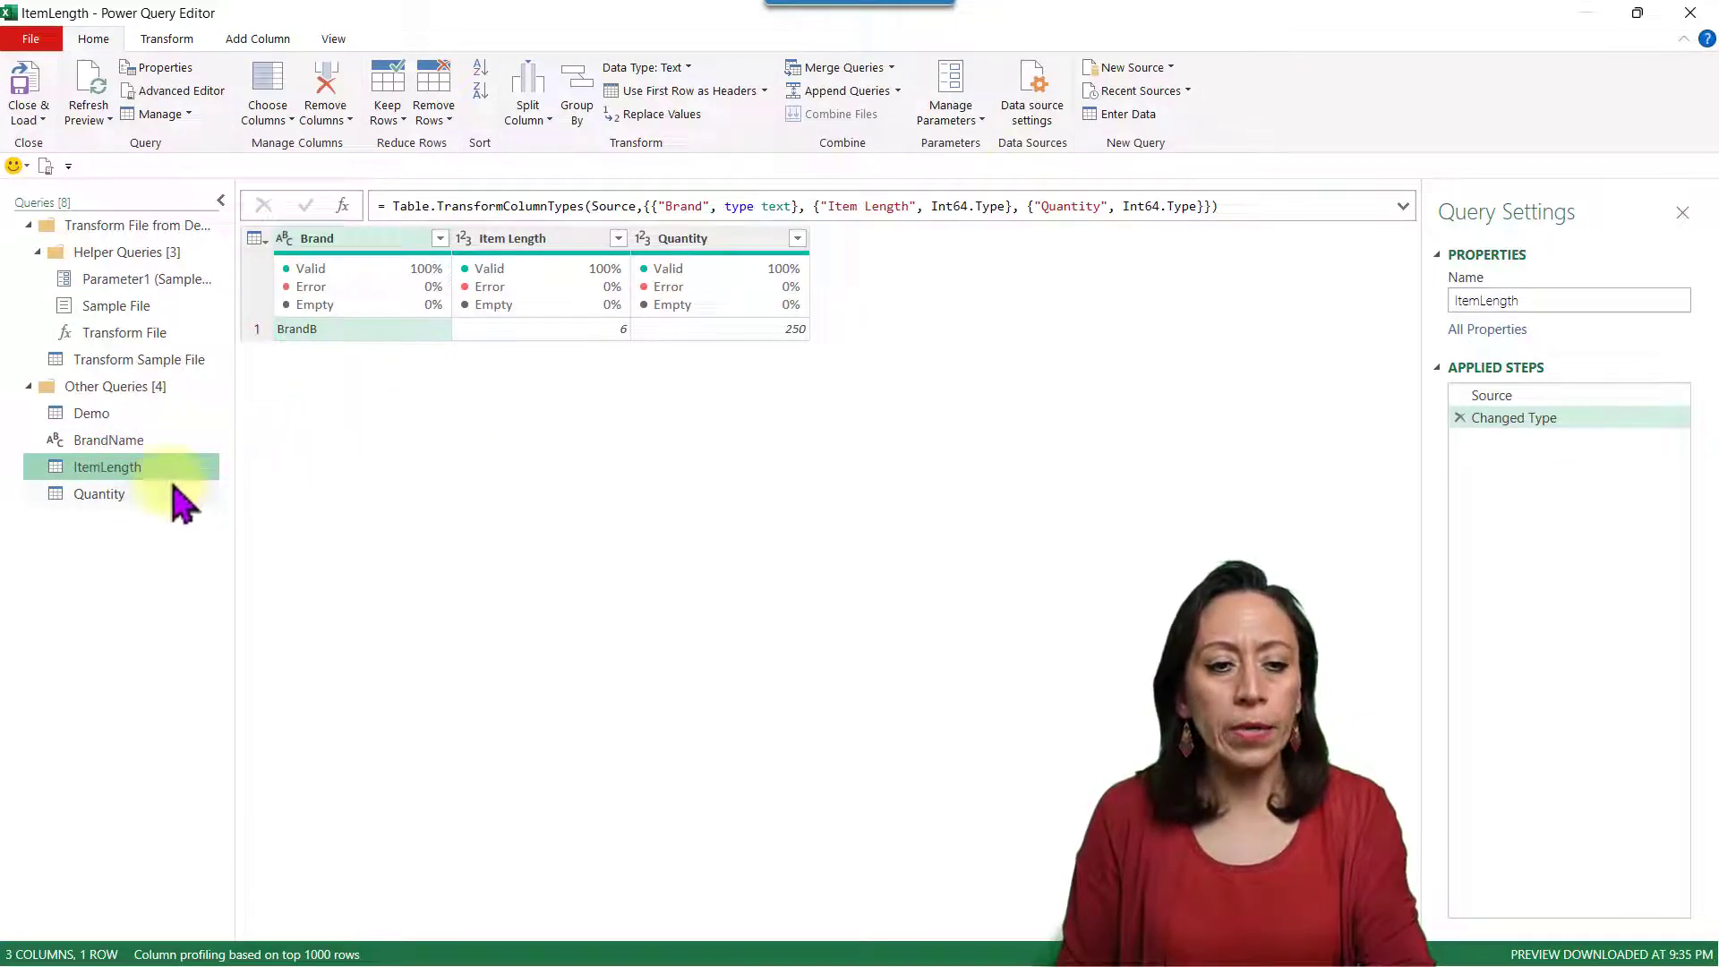
left_click(574, 331)
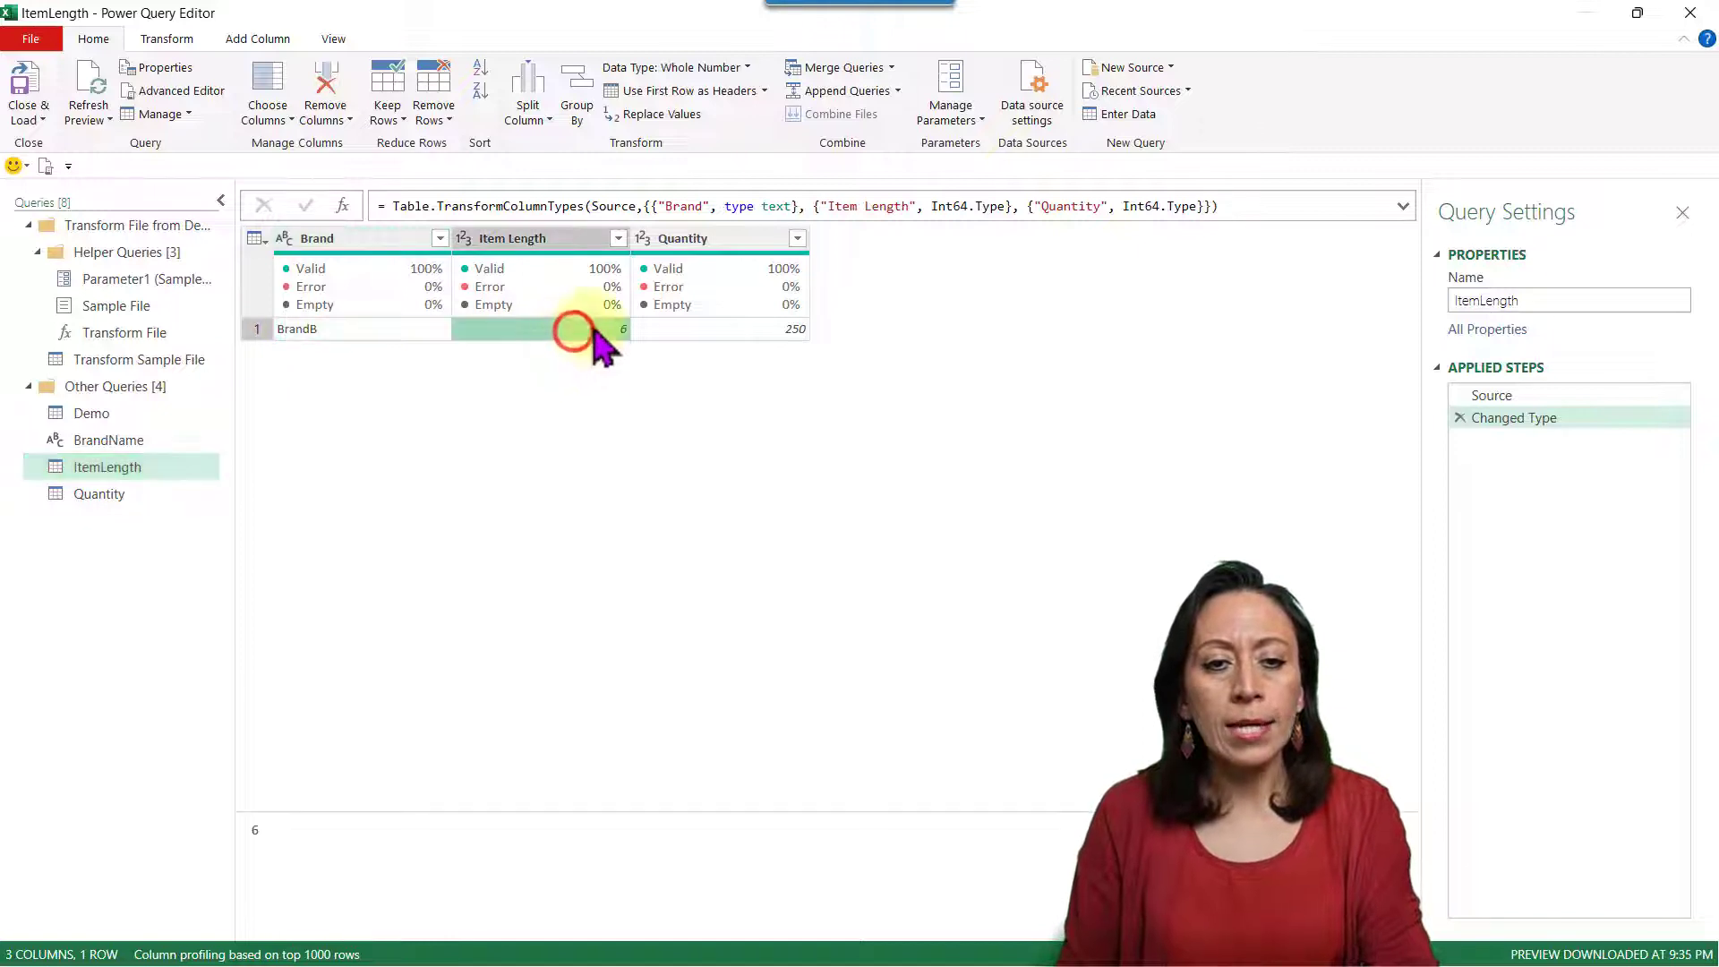
right_click(557, 329)
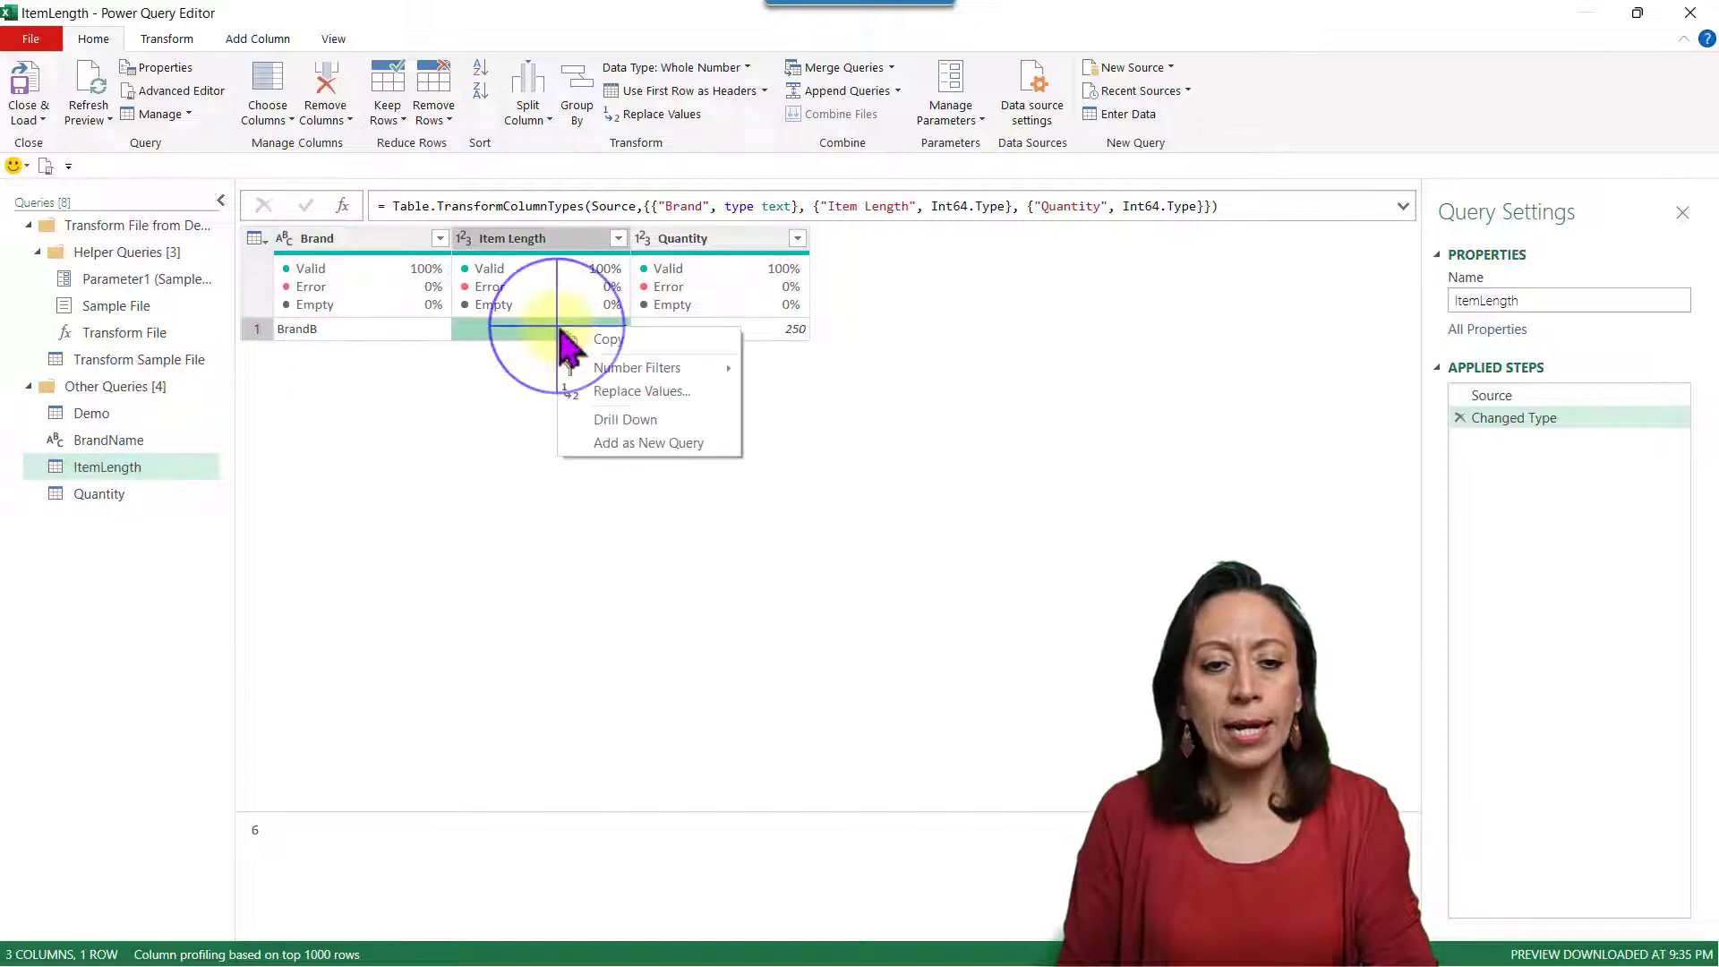
left_click(637, 421)
- Drill down to the Quantity value in the Quantity query
left_click(114, 507)
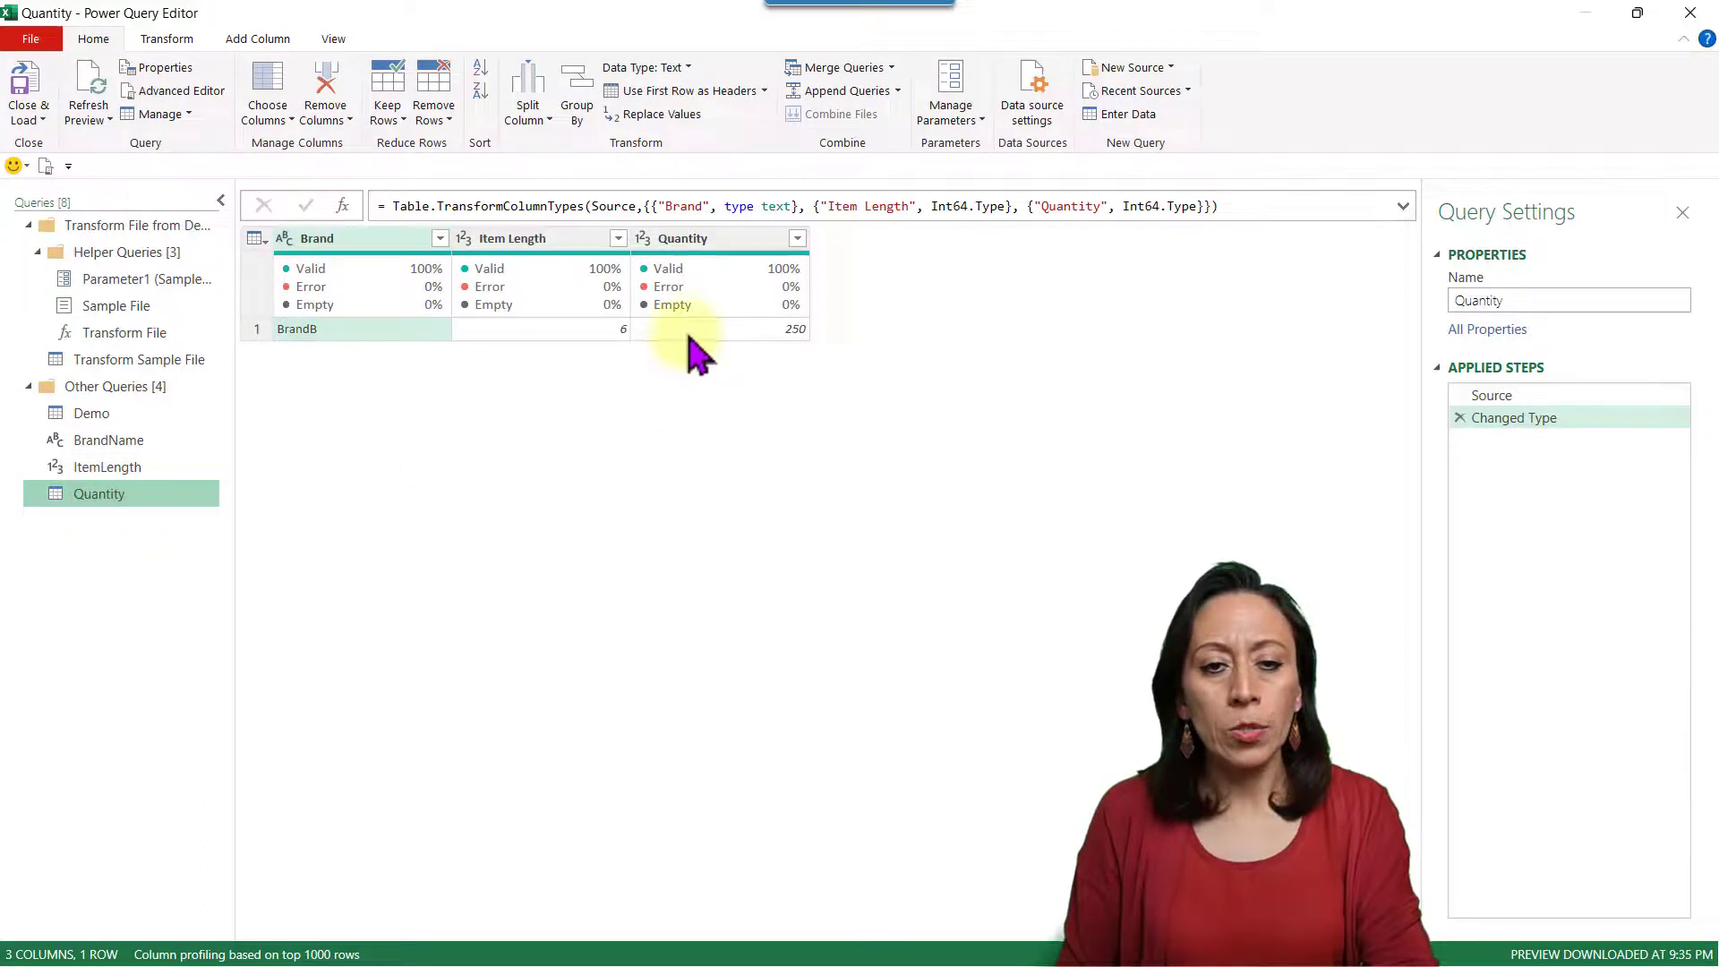
left_click(695, 329)
right_click(734, 328)
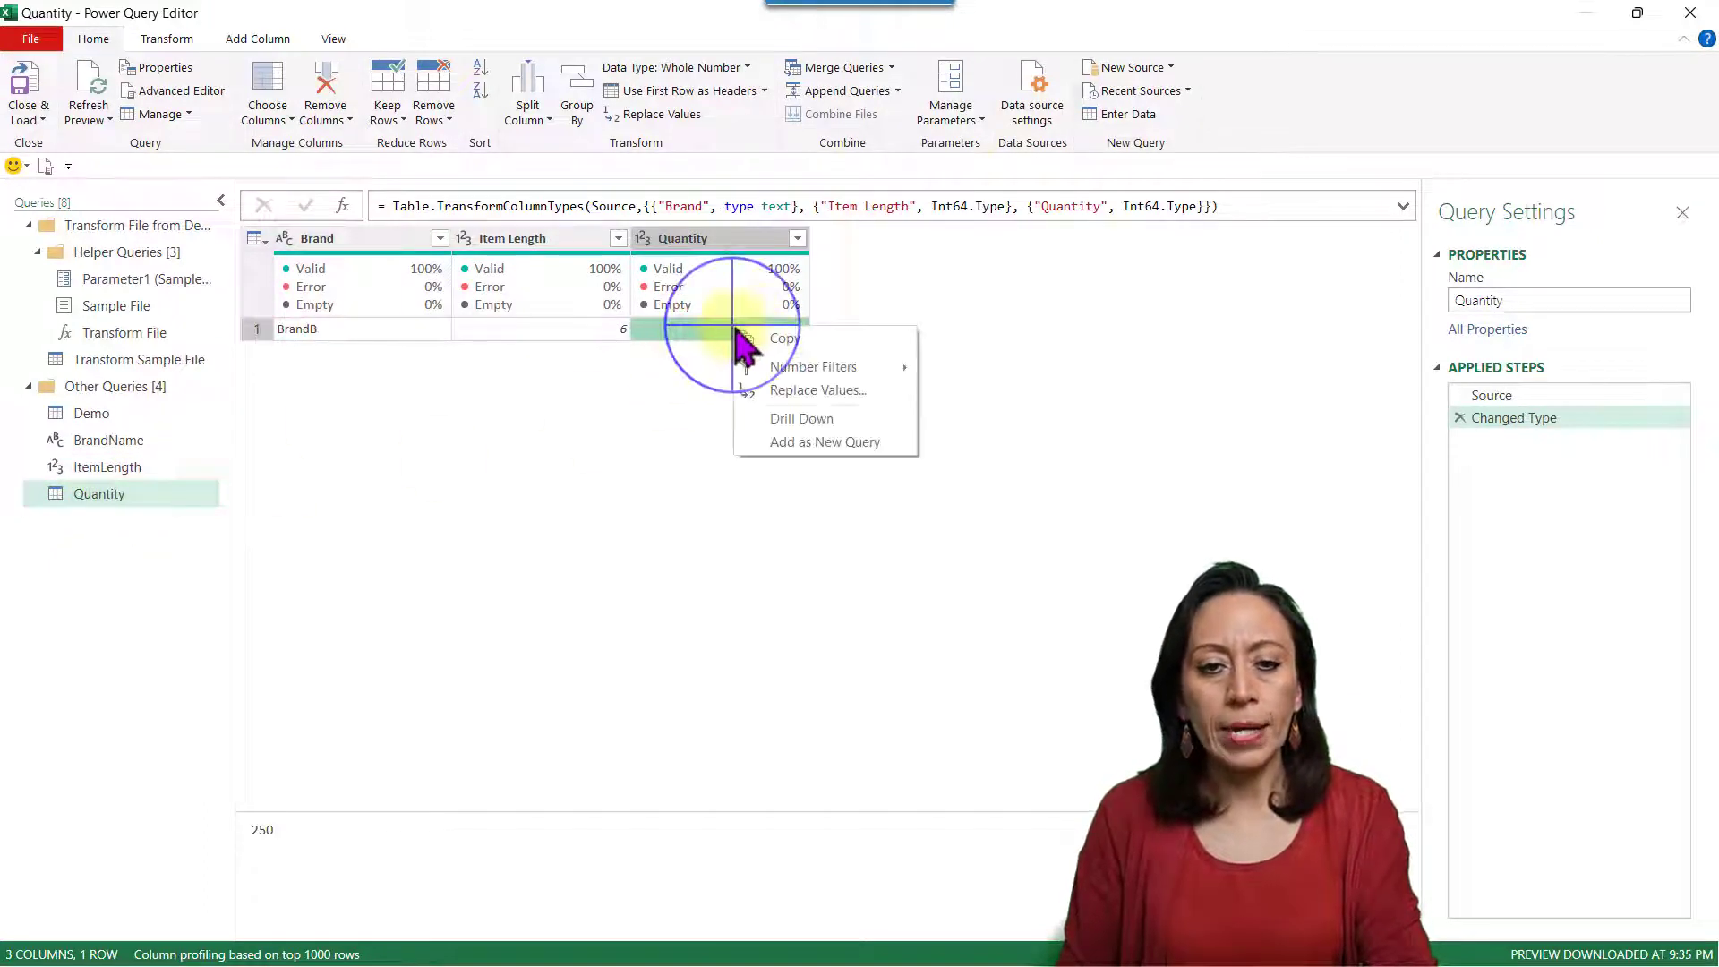
left_click(802, 419)
- In the Transform Sample File query's Filtered Rows formula, replace the fixed item text length with the ItemLength query
left_click(98, 413)
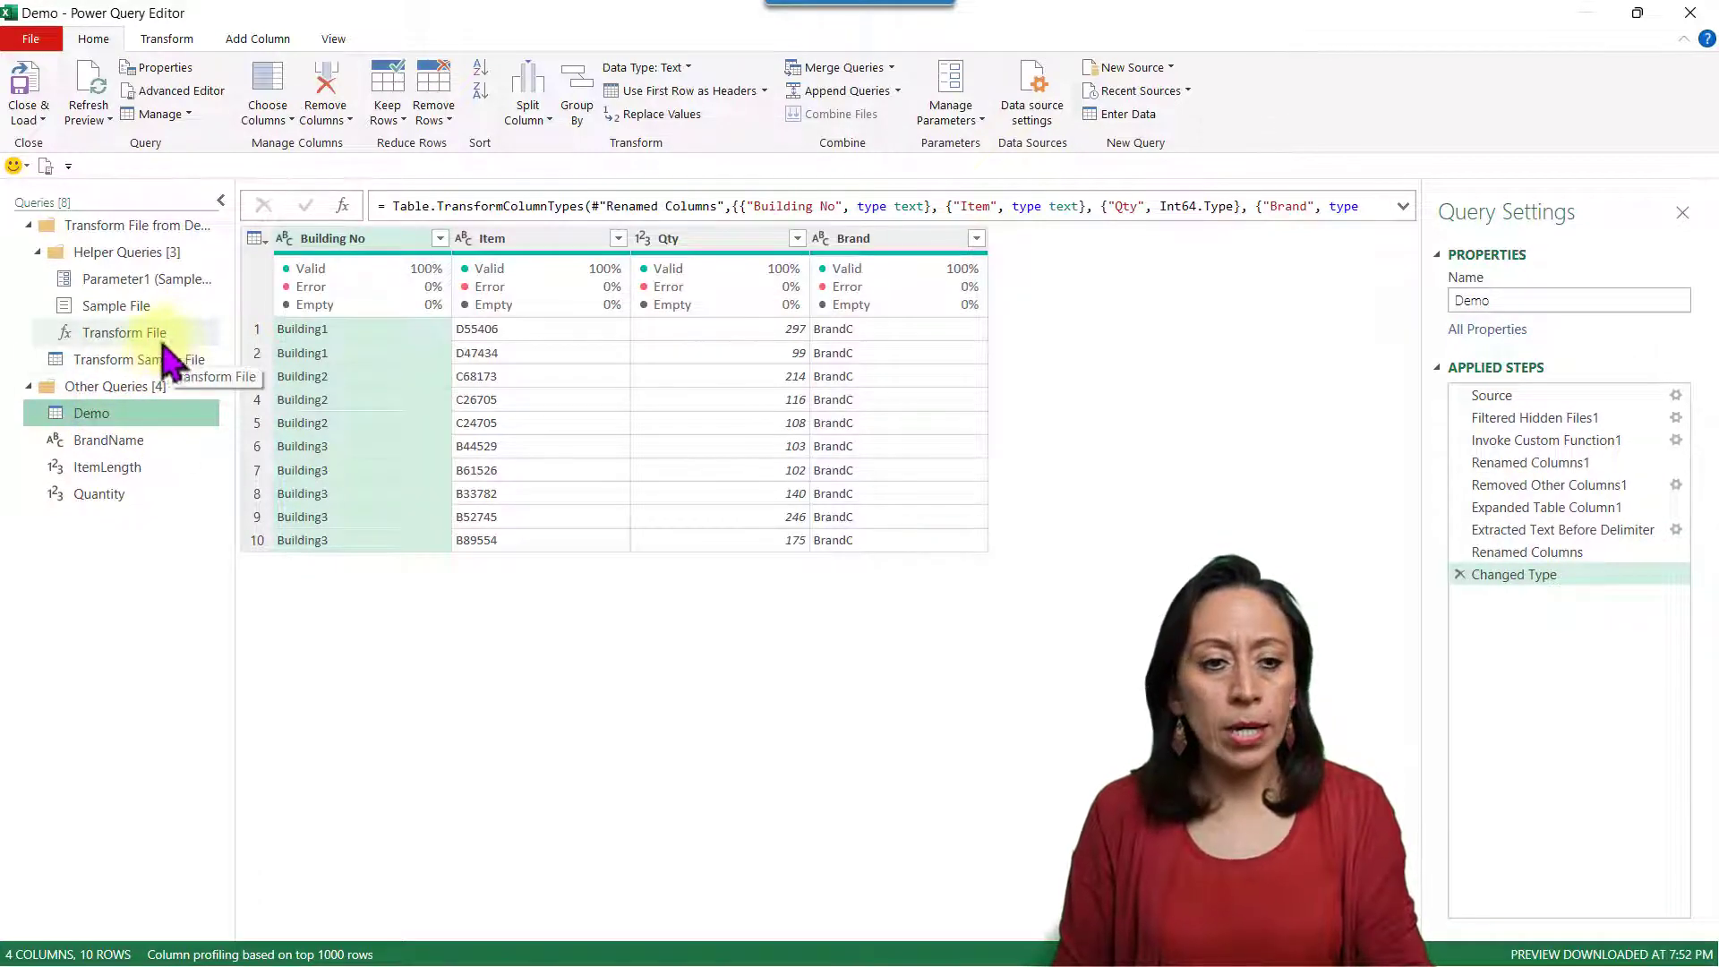
left_click(166, 359)
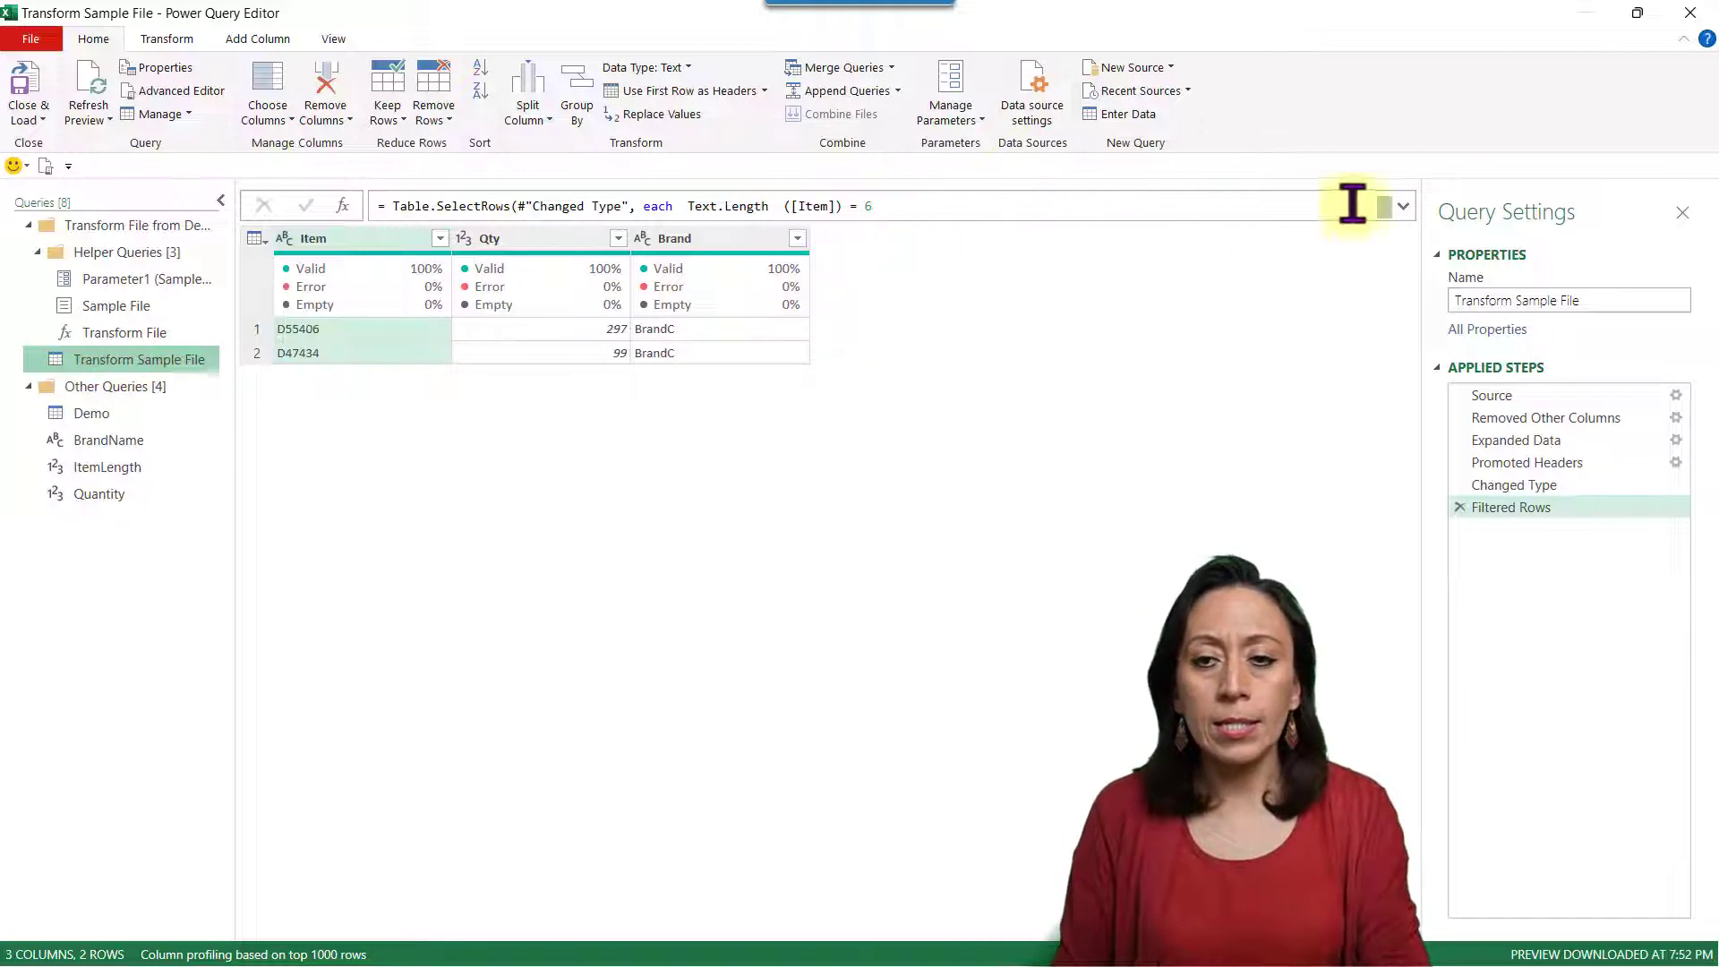
left_click(1403, 206)
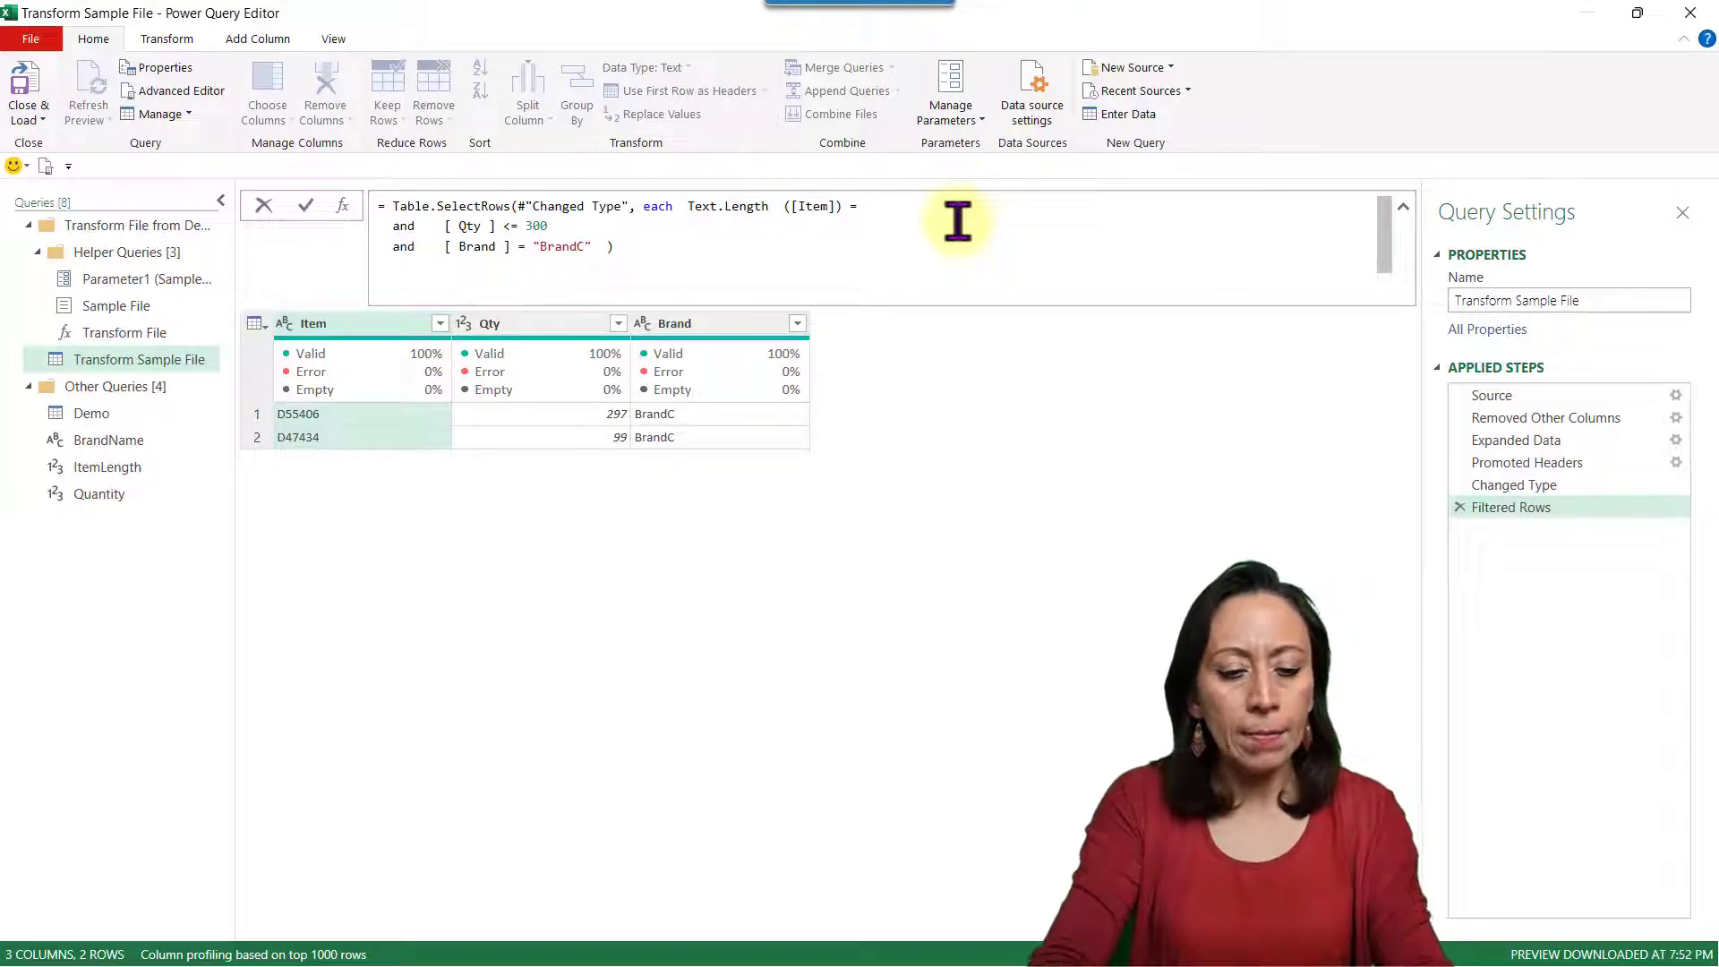
type("Item")
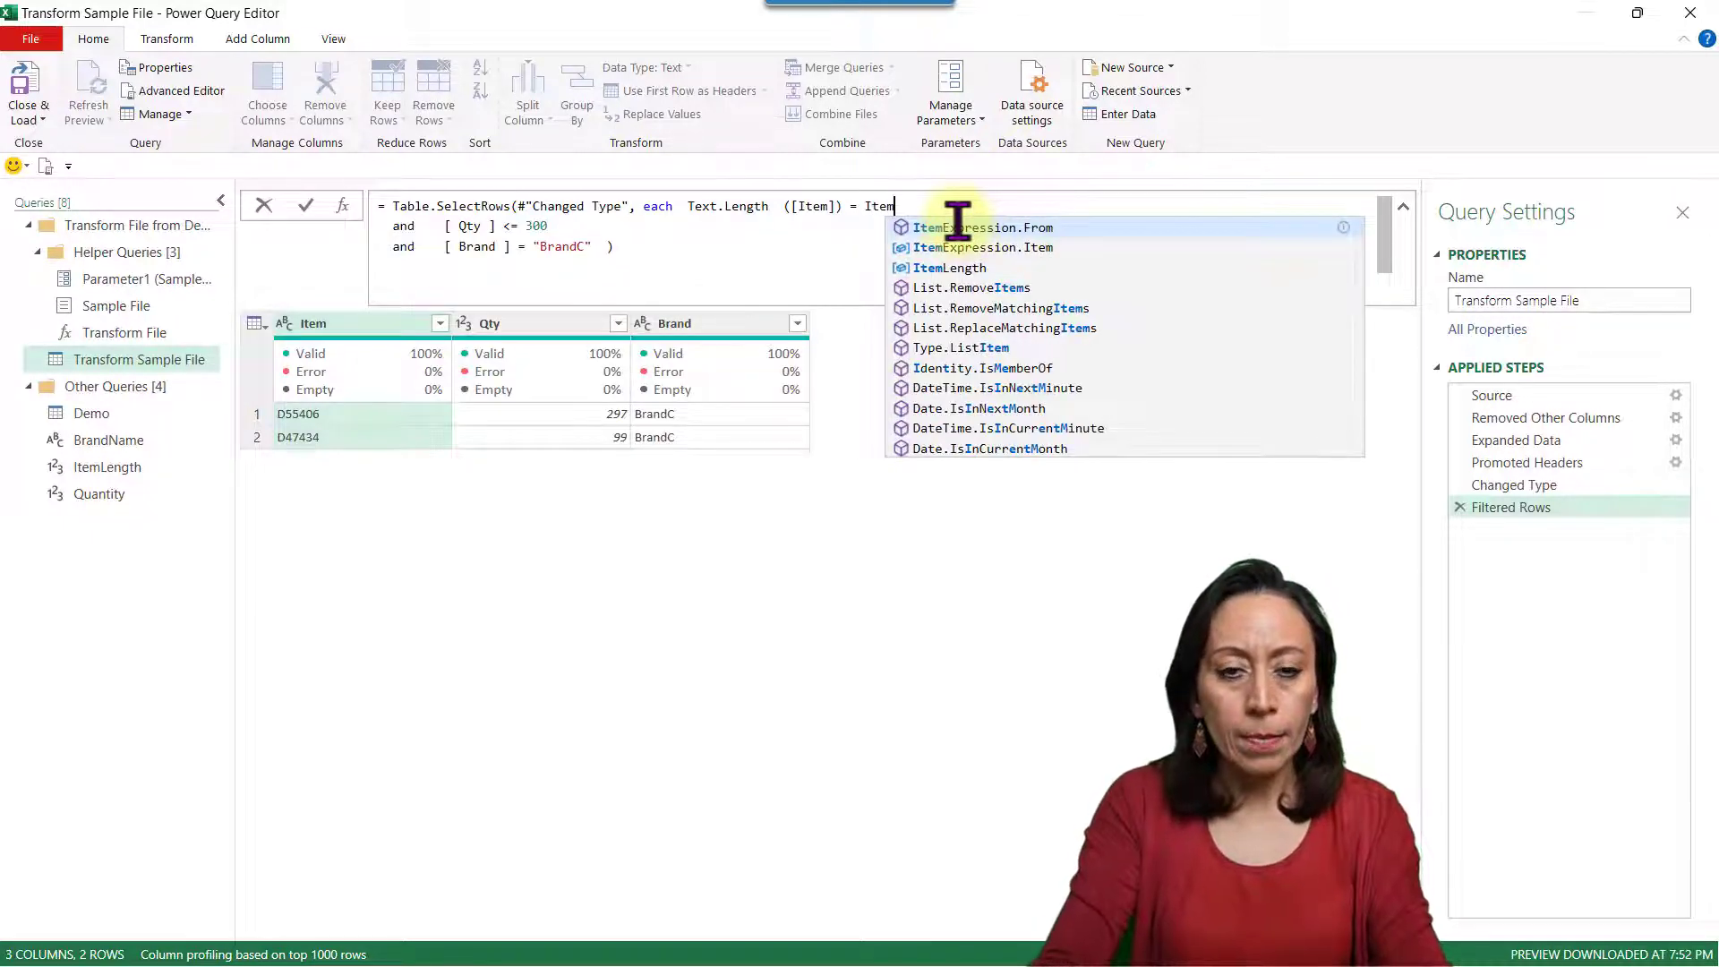
type("L")
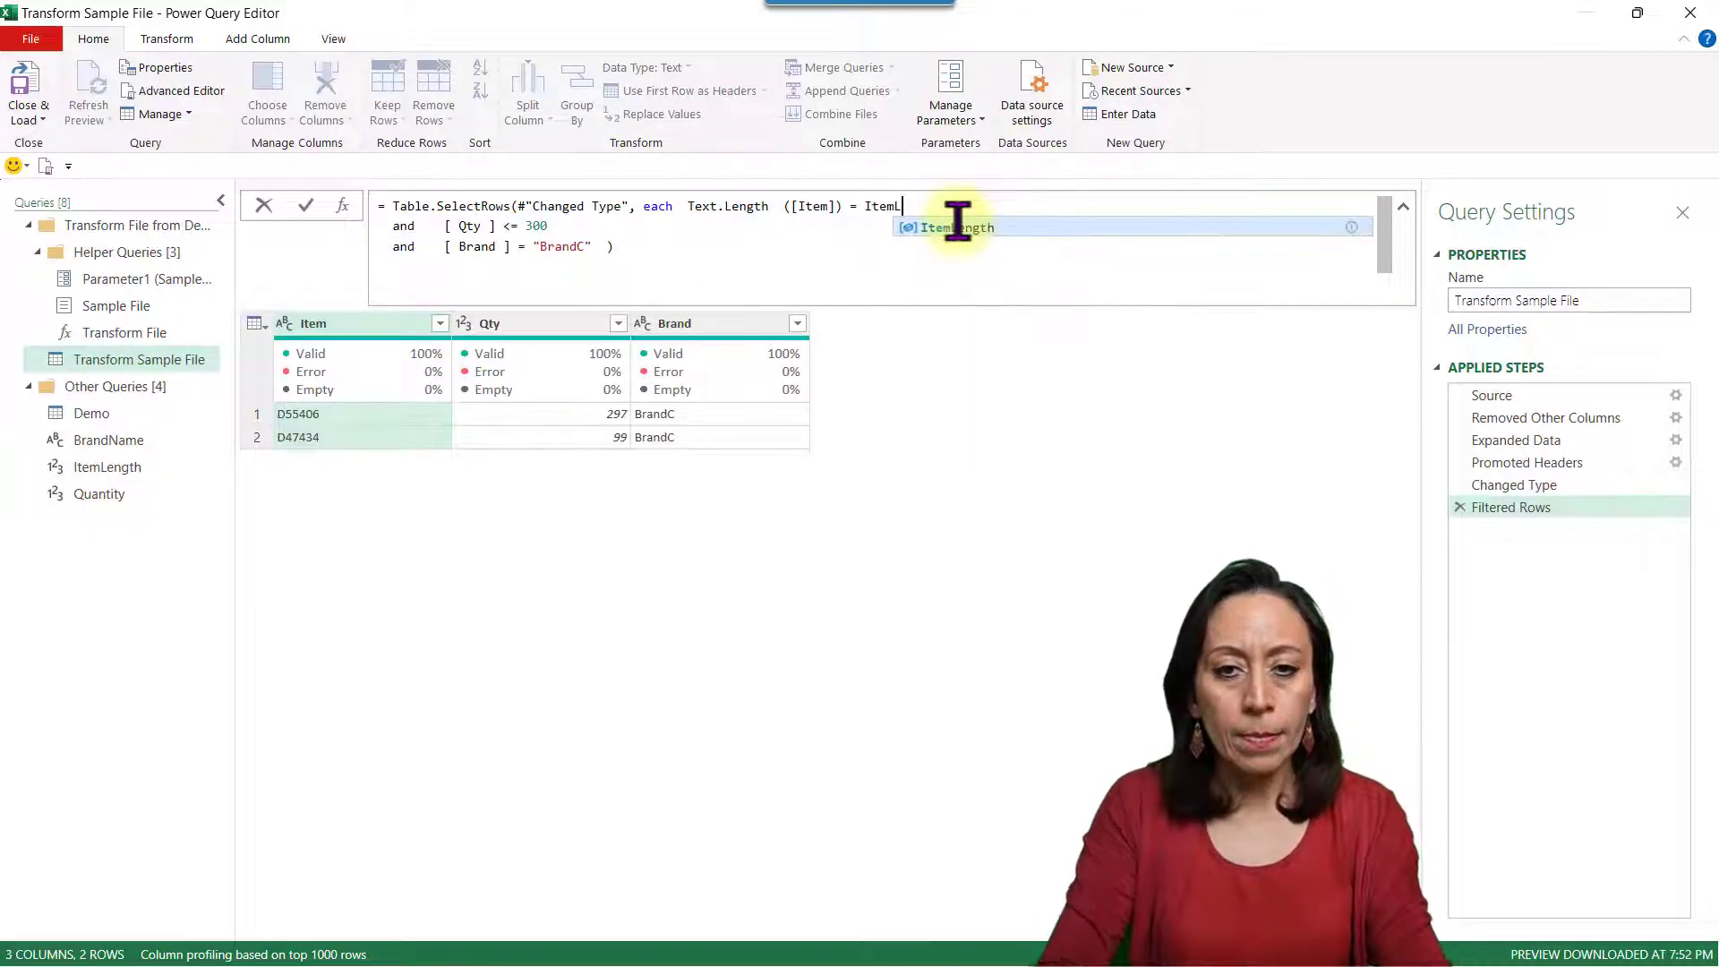
left_click(1029, 228)
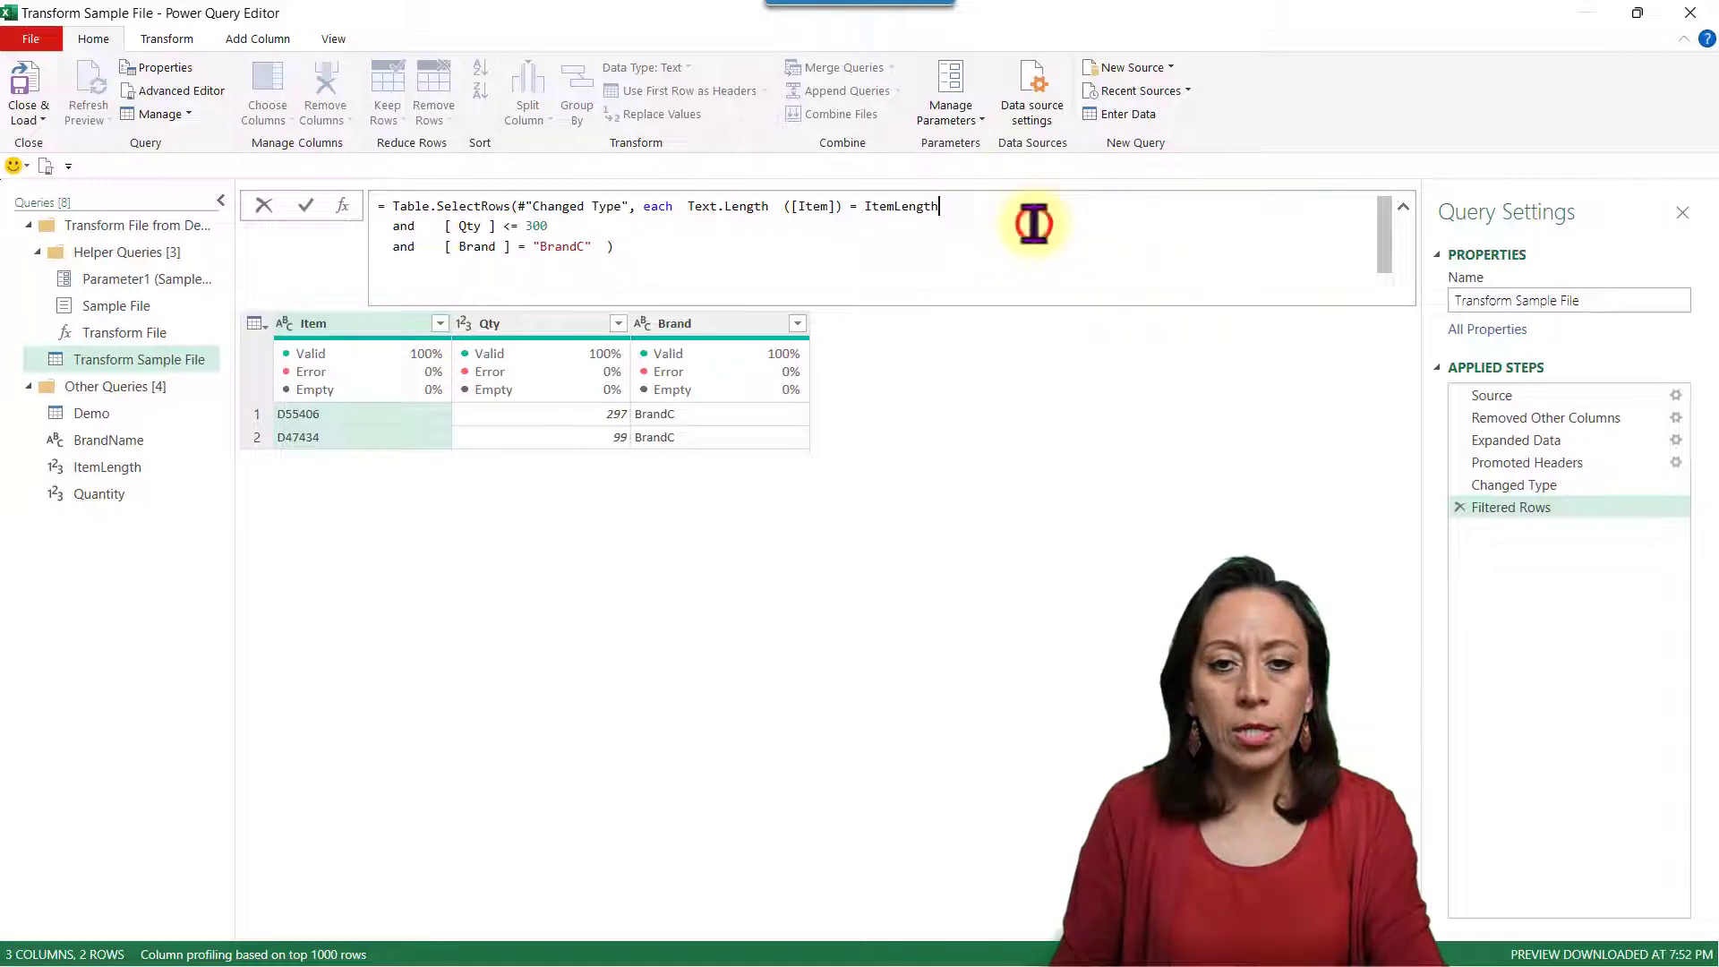
- Replace the fixed Qty limit in the Filtered Rows formula with the Quantity query
double_click(541, 225)
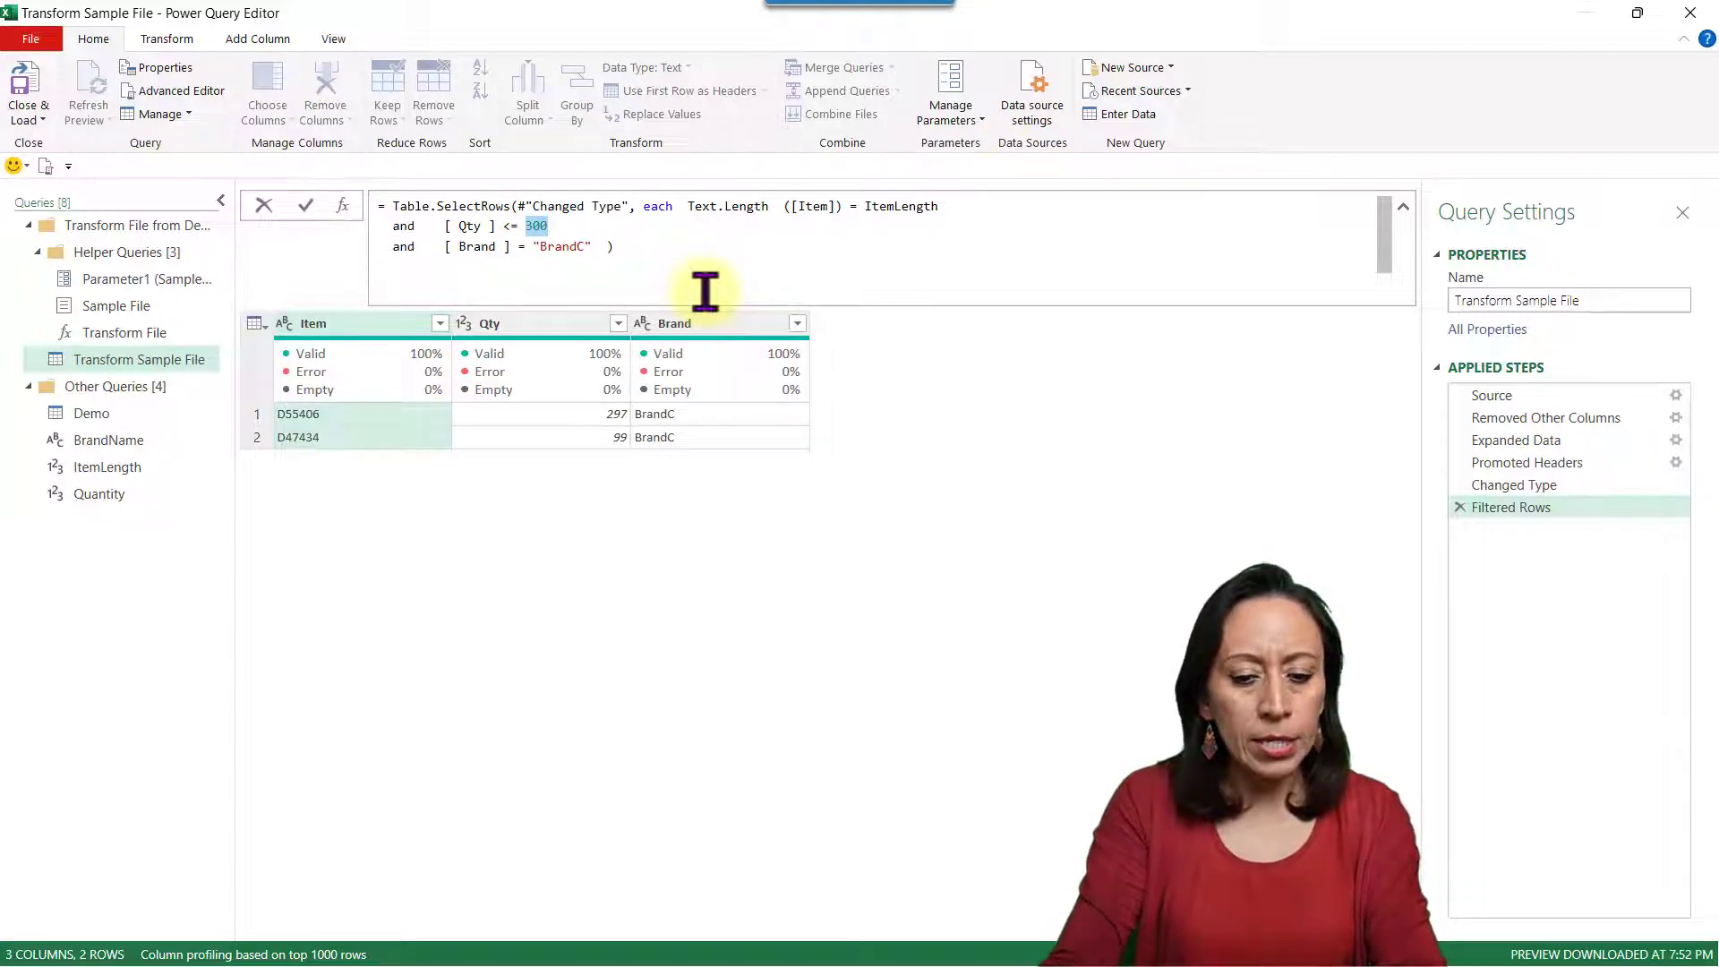
type("Qua")
key("Tab")
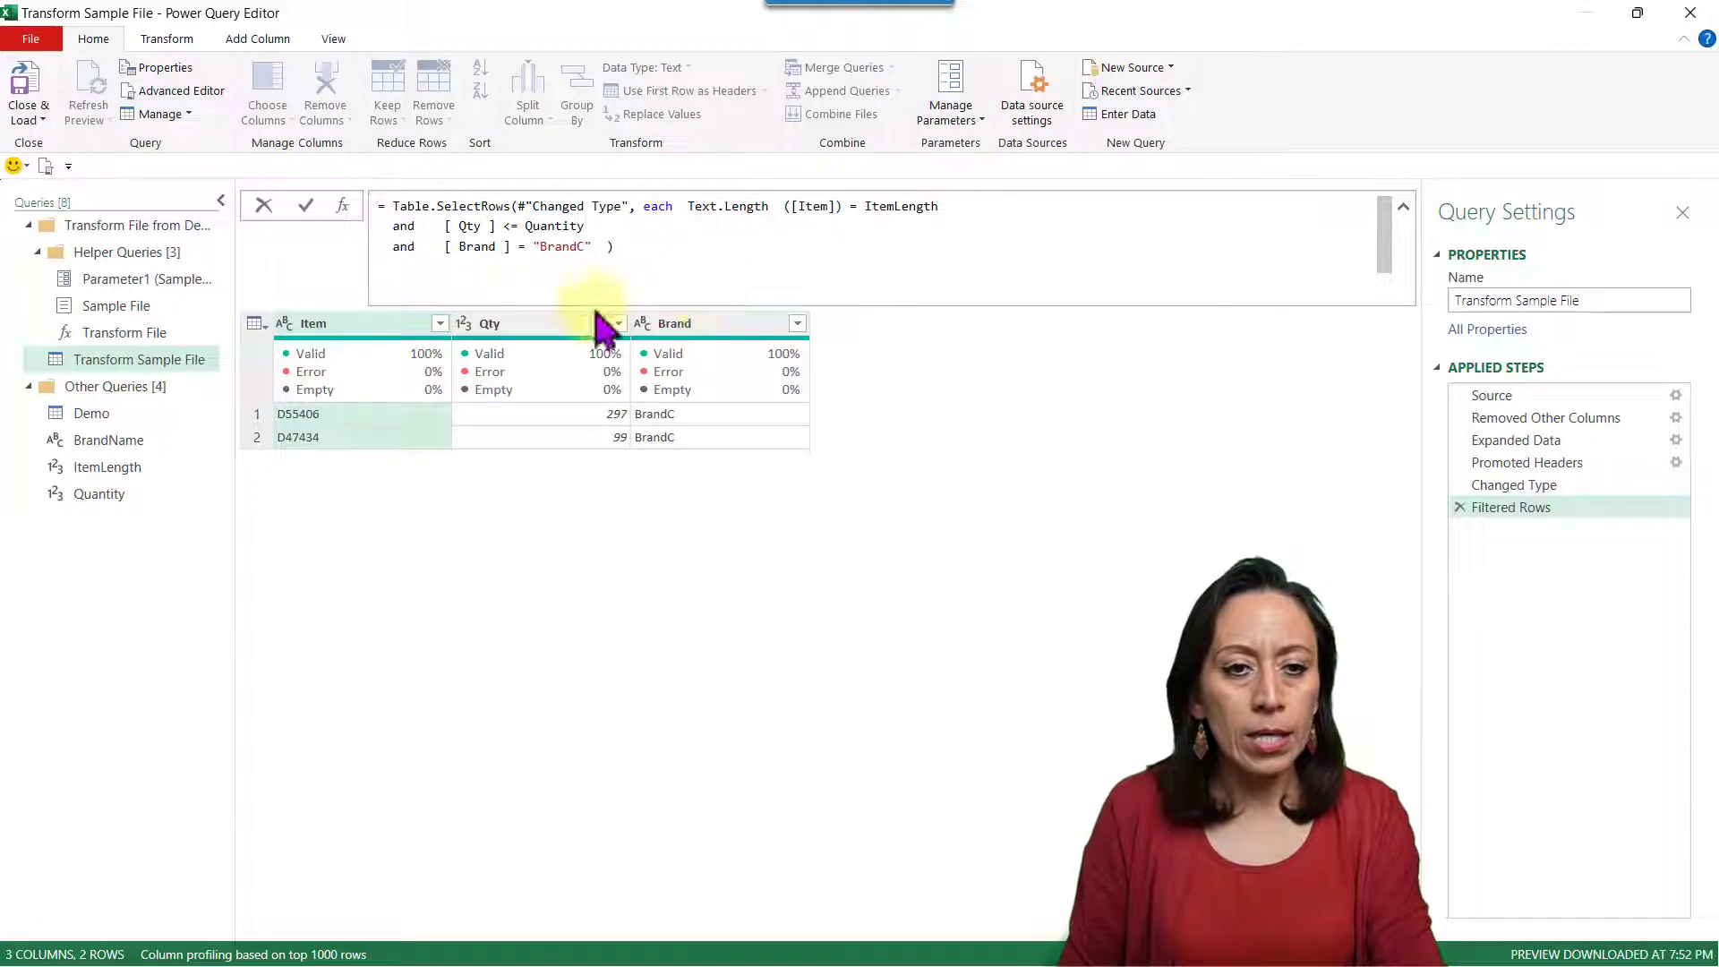
- Replace the fixed brand text in the Filtered Rows formula with the BrandName query and apply the formula
left_click_drag(535, 247, 591, 247)
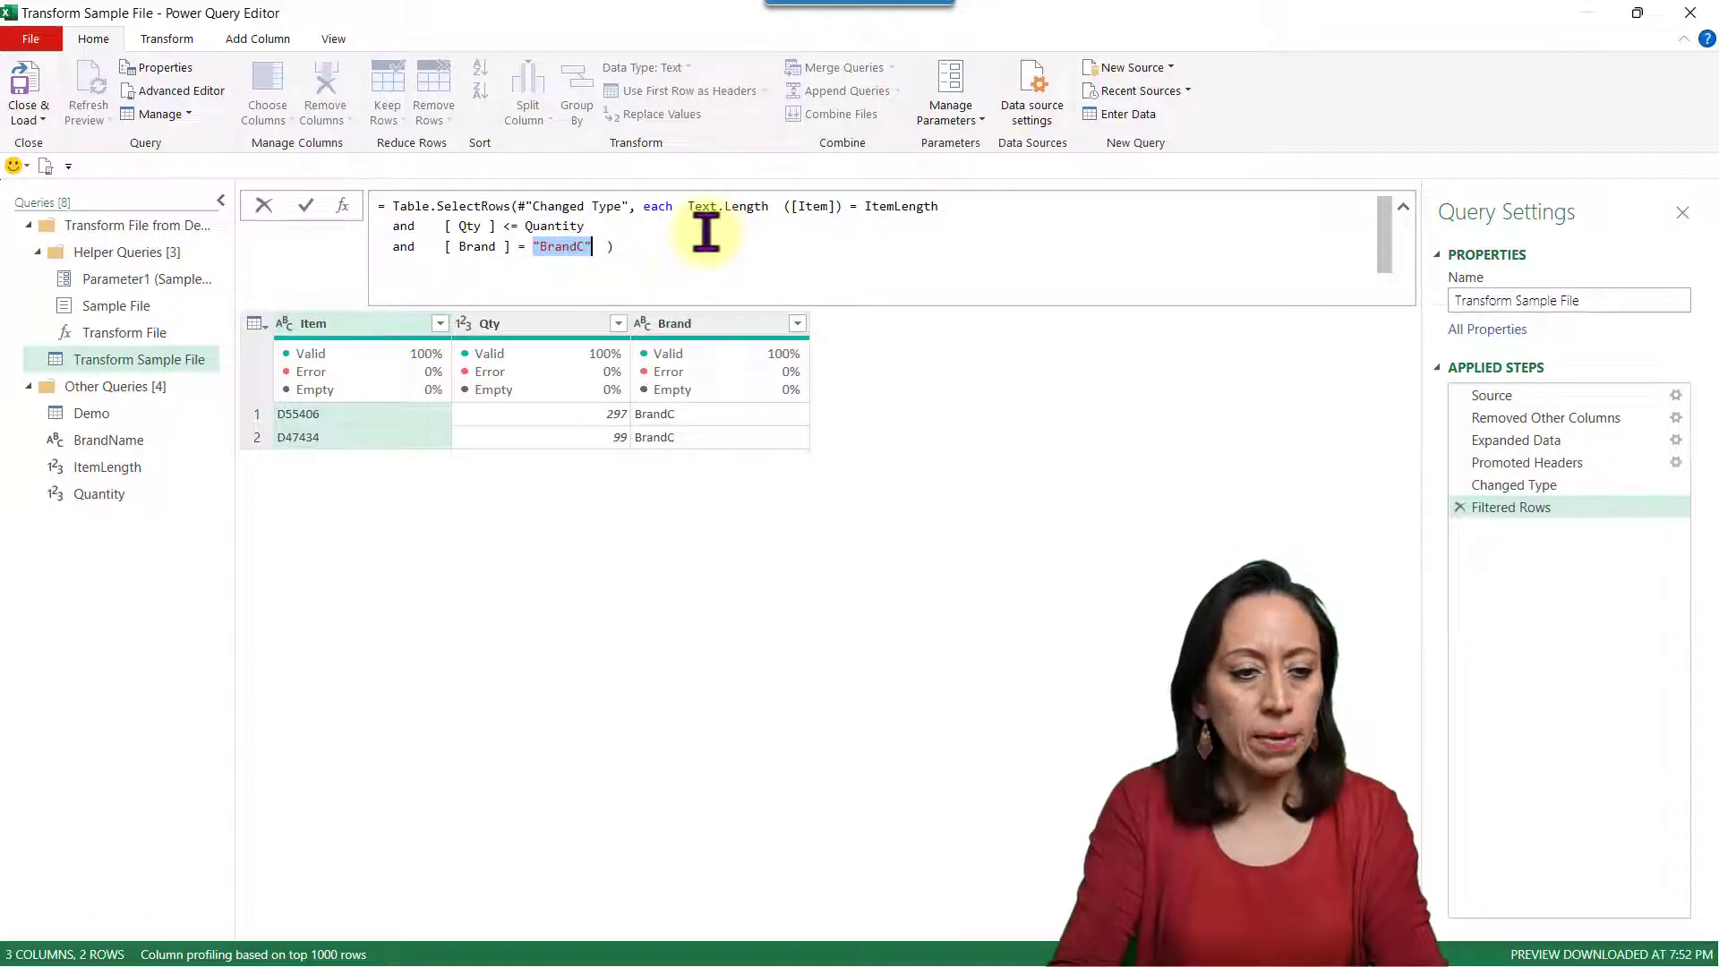
type("BrandNa")
type("e")
key("BackSpace")
type("me")
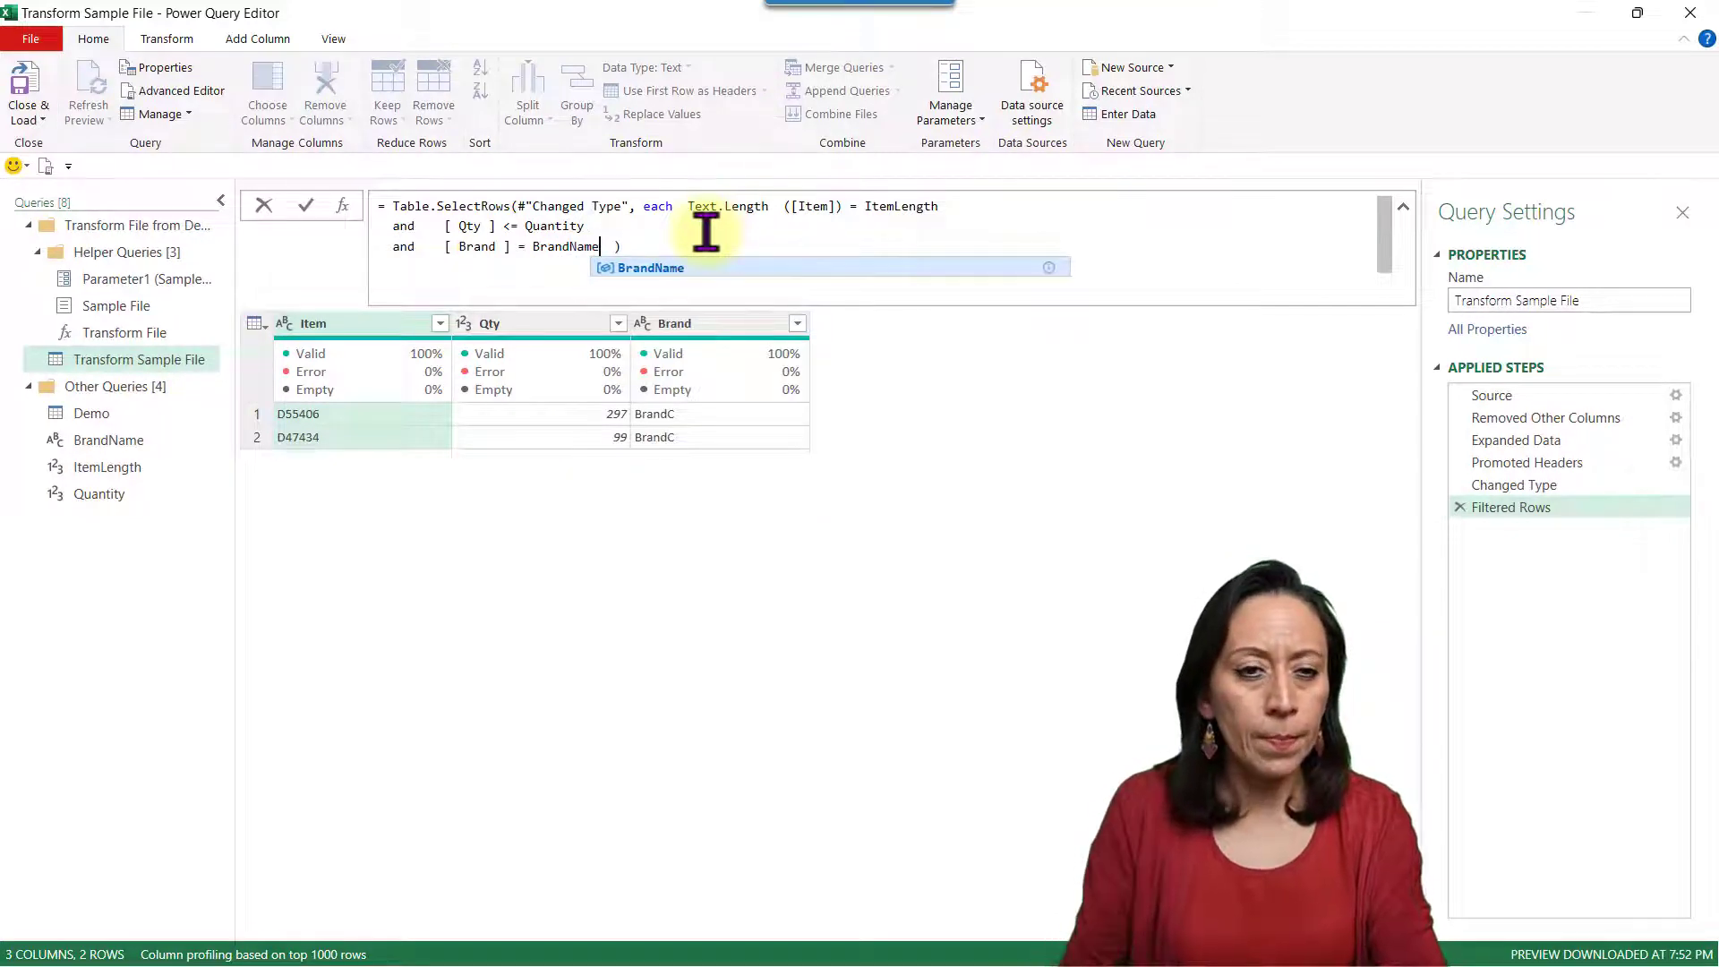
key("Return")
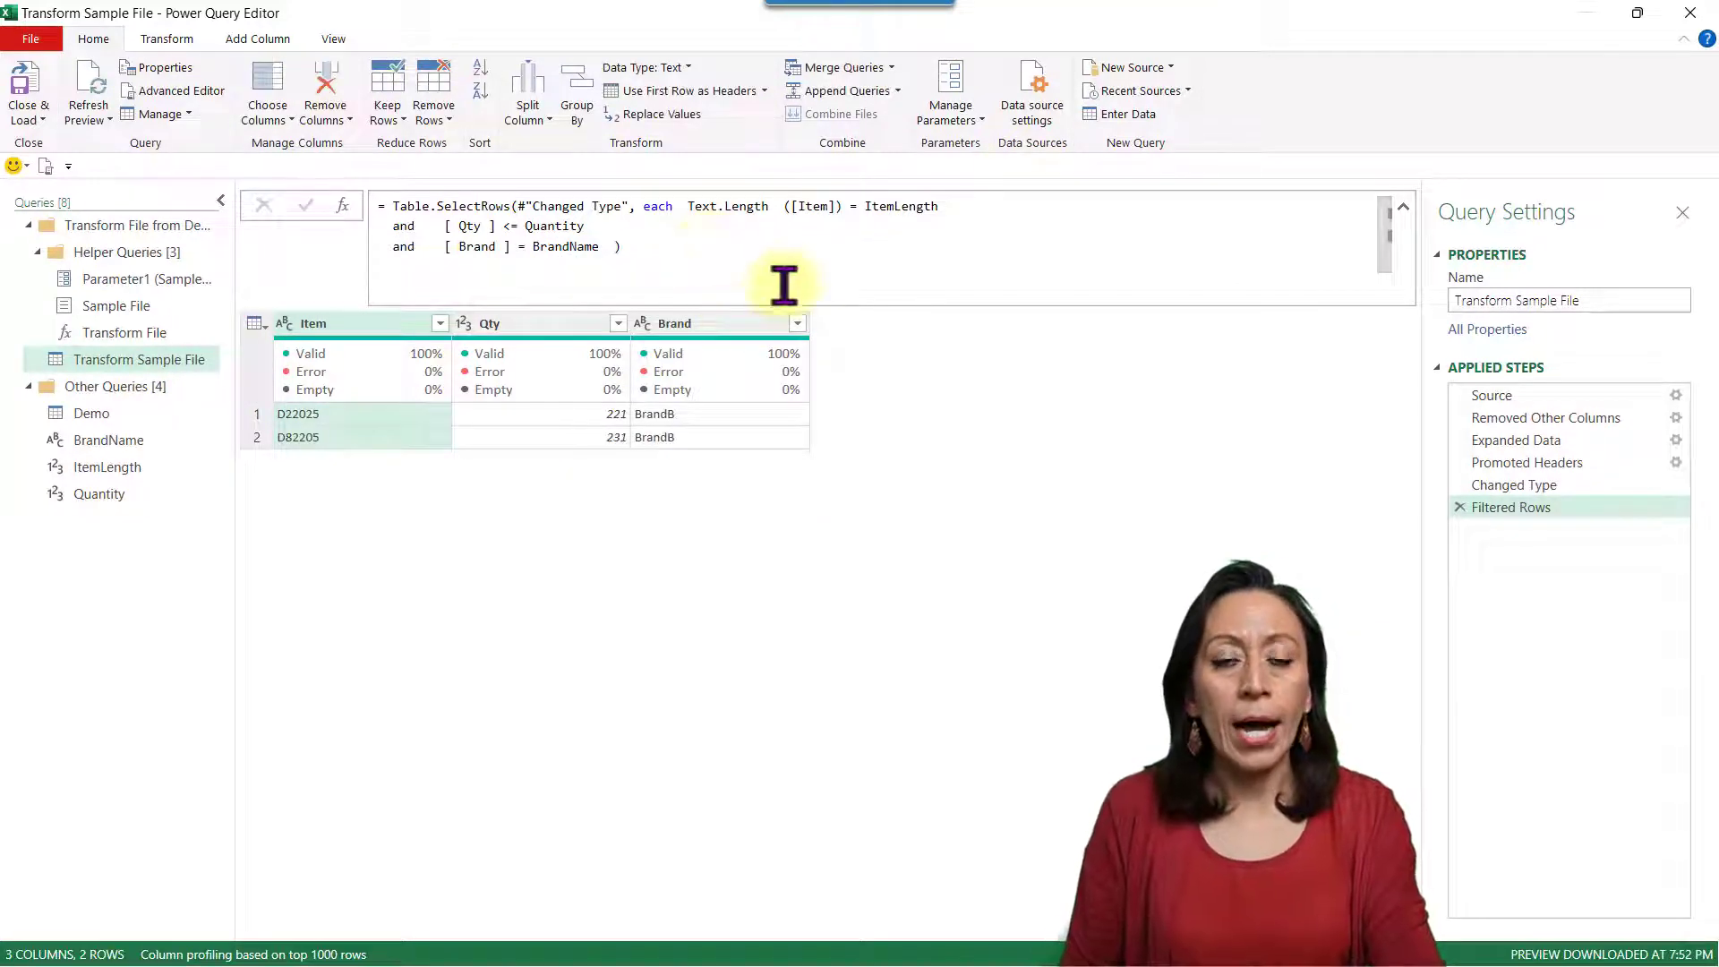
- Check the Brand, Qty and Item values in Transform Sample File, then review the BrandName and Demo queries
left_click(708, 415)
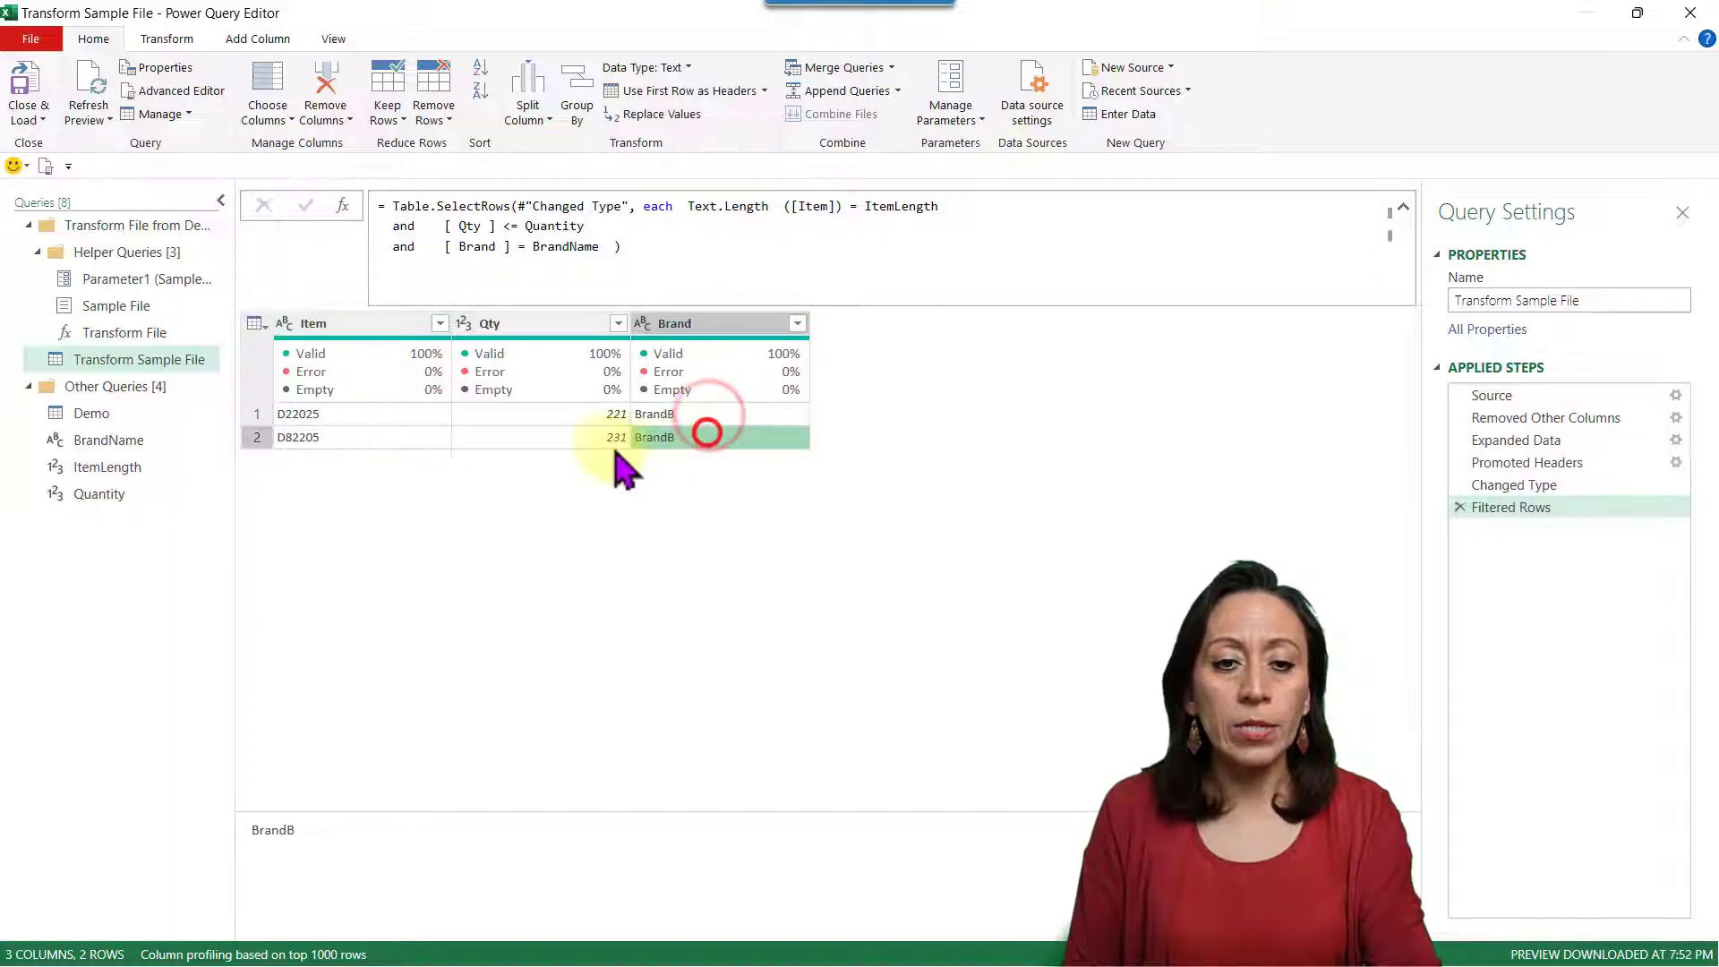
left_click(584, 437)
left_click(578, 415)
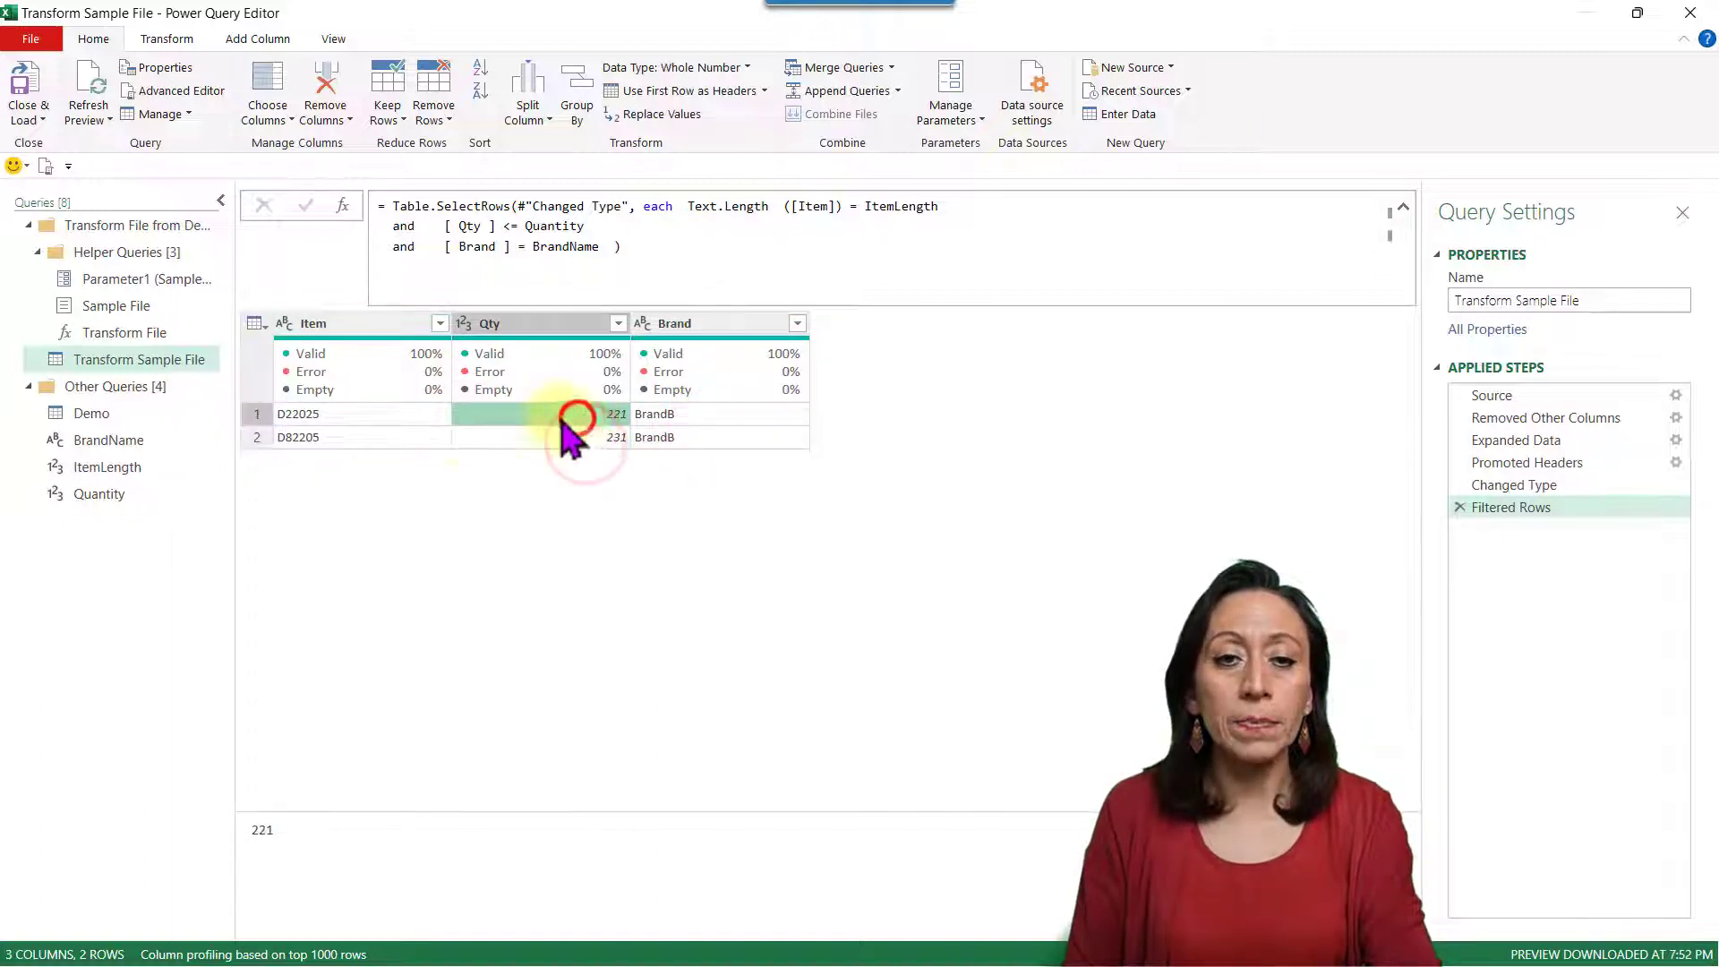
left_click(414, 437)
left_click(415, 414)
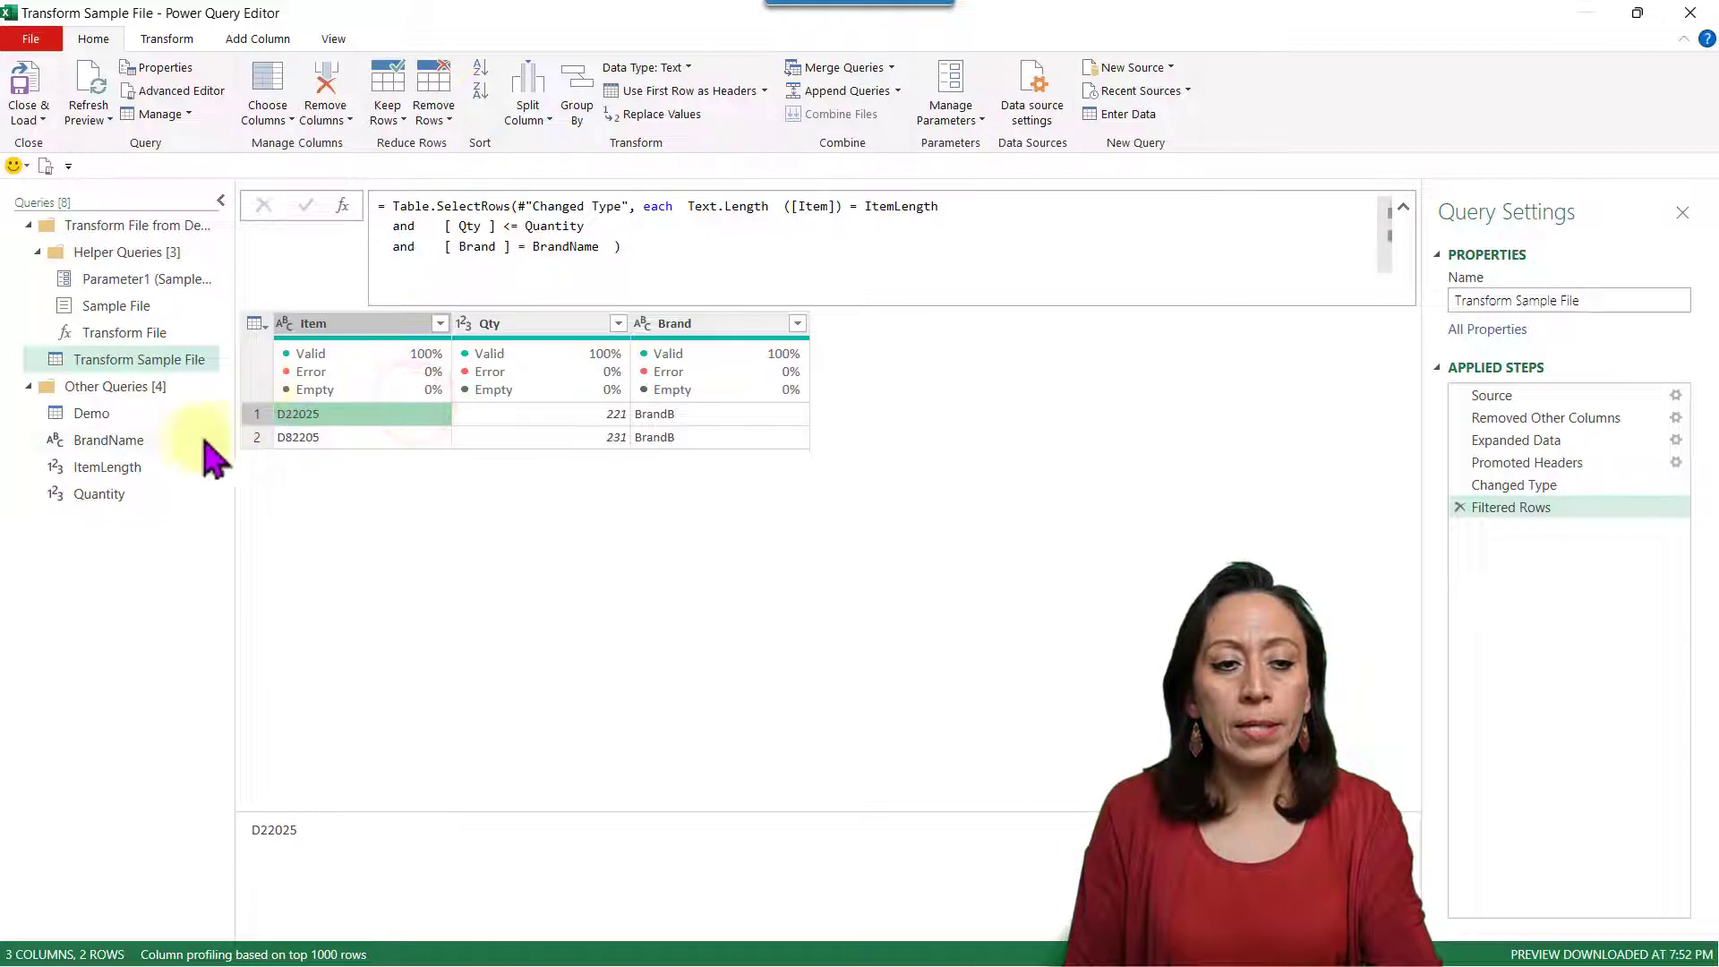
left_click(165, 445)
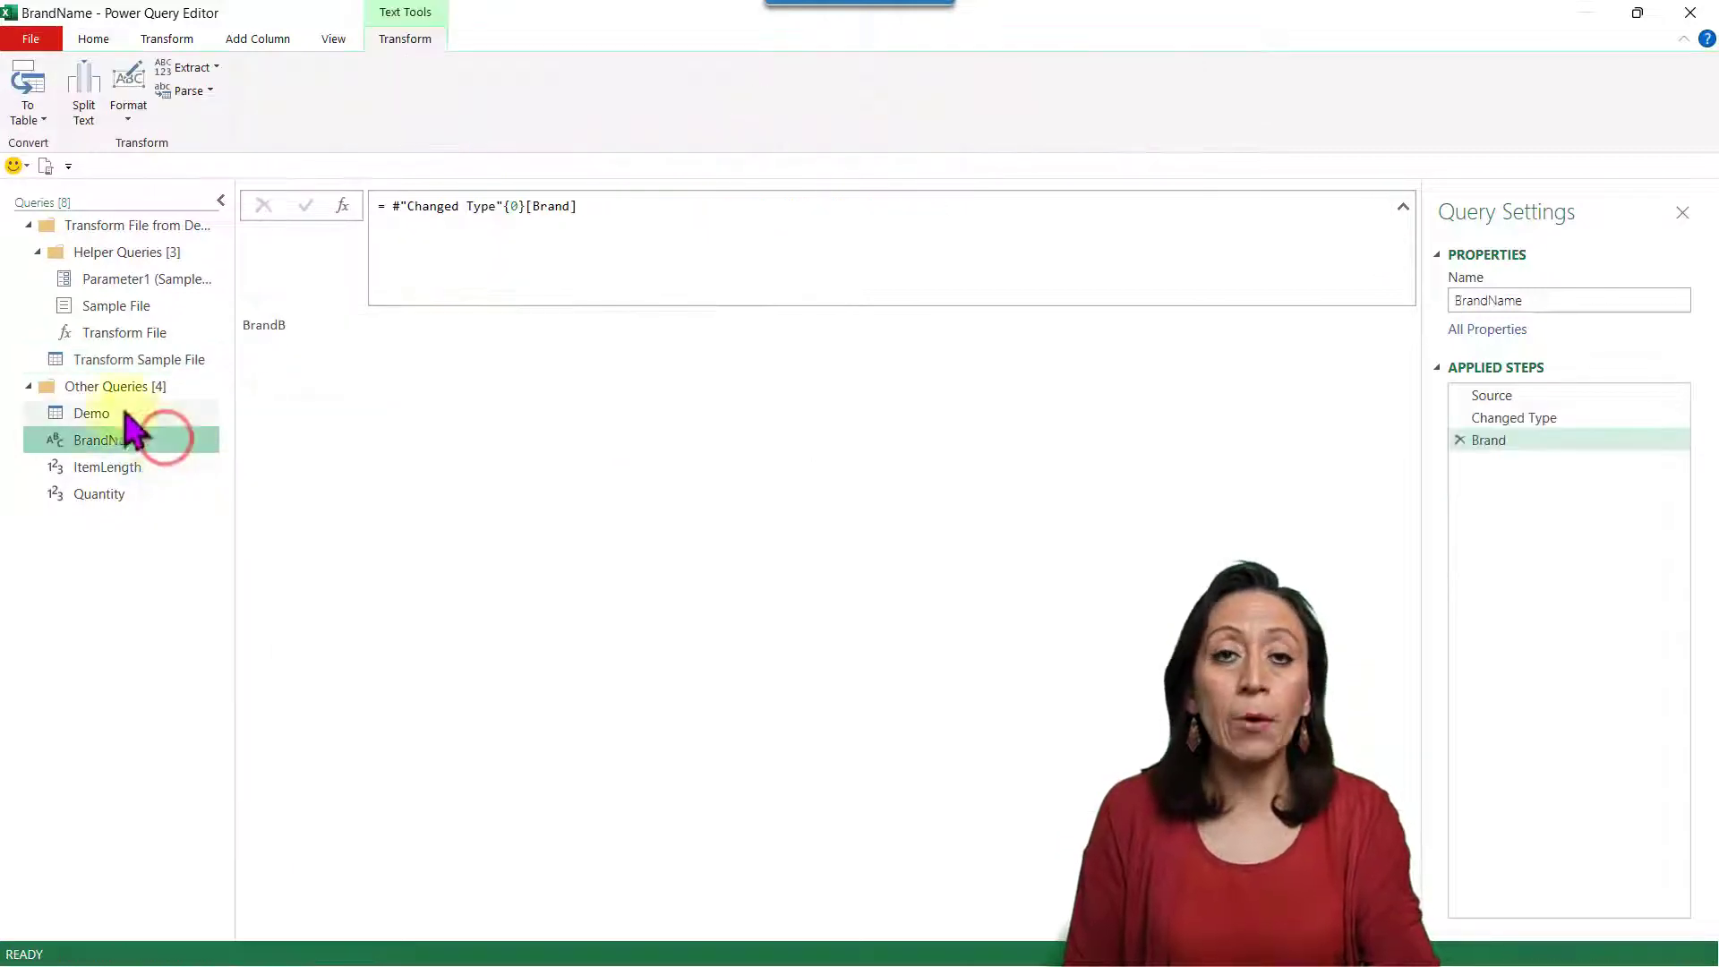
left_click(91, 414)
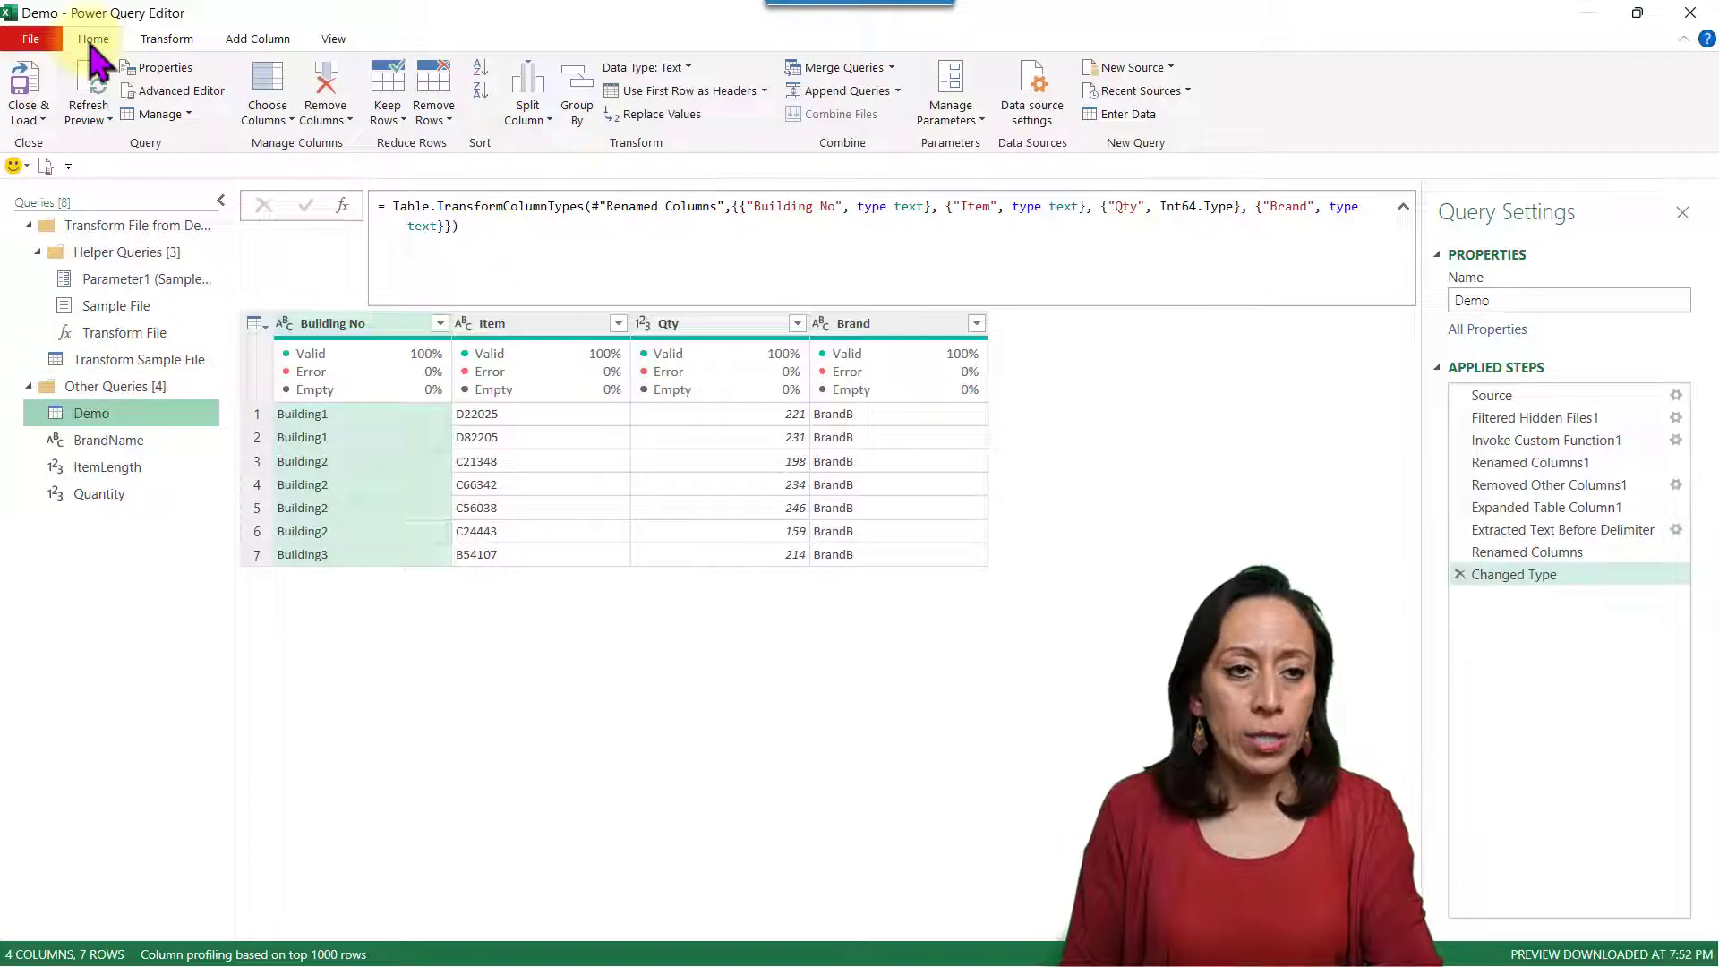
- Close the Power Query Editor and load the new parameter queries to Excel as Only Create Connection
left_click(38, 121)
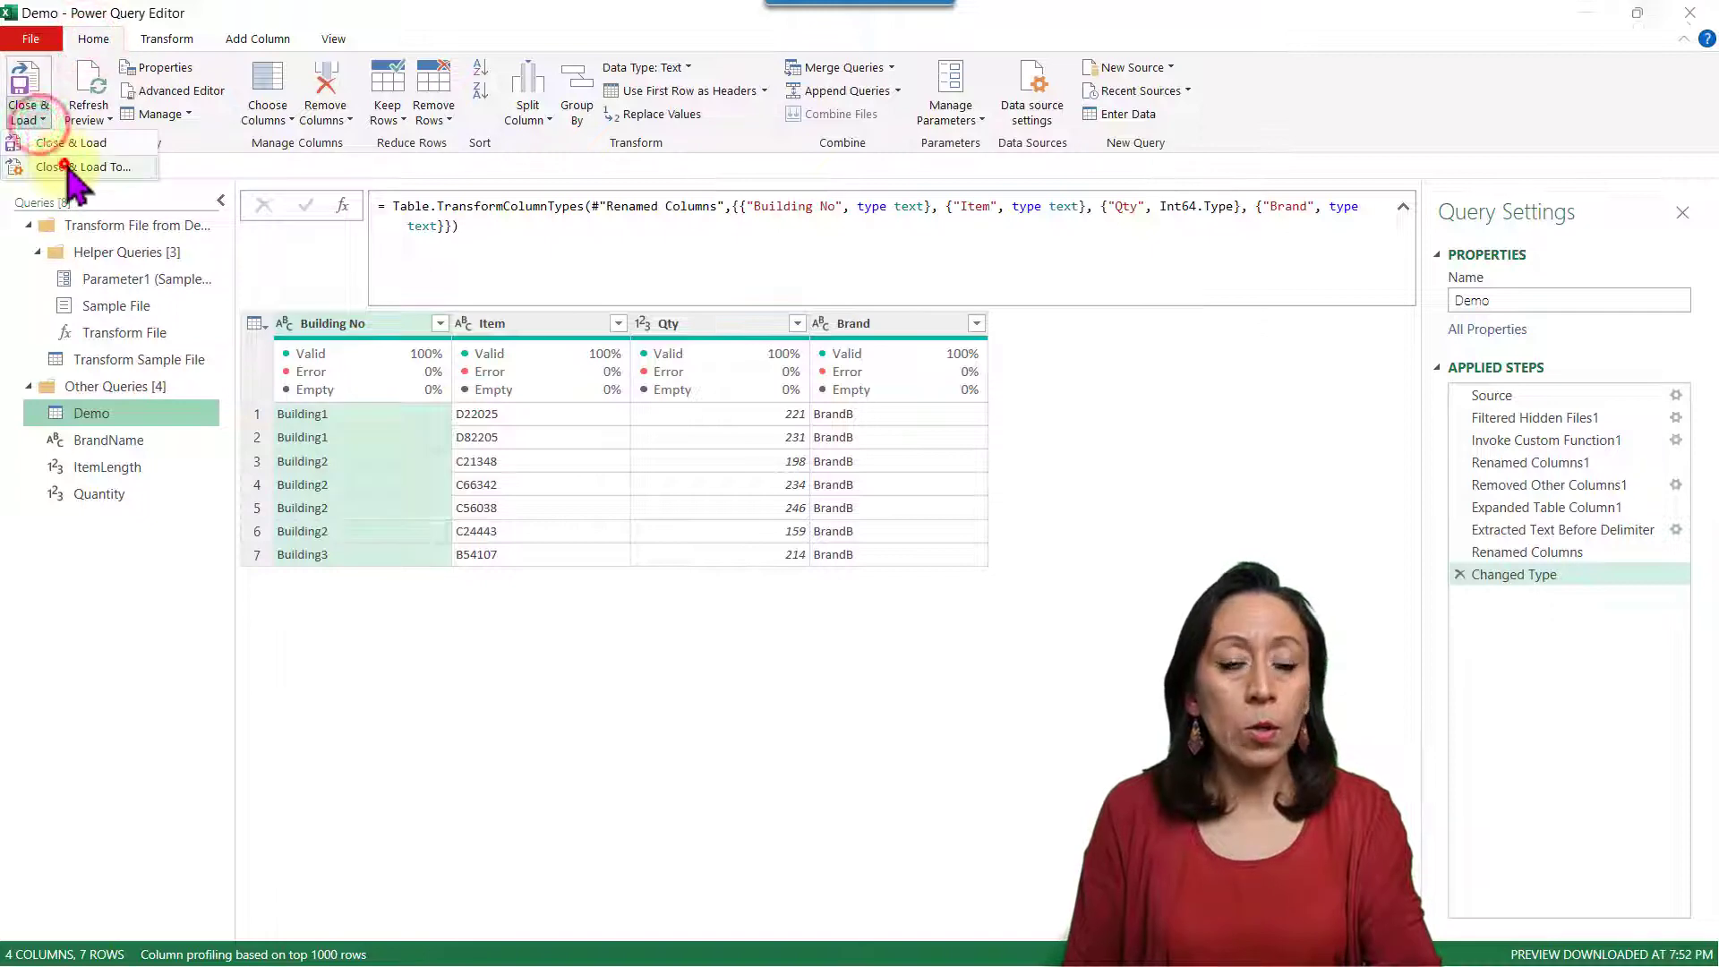
left_click(68, 168)
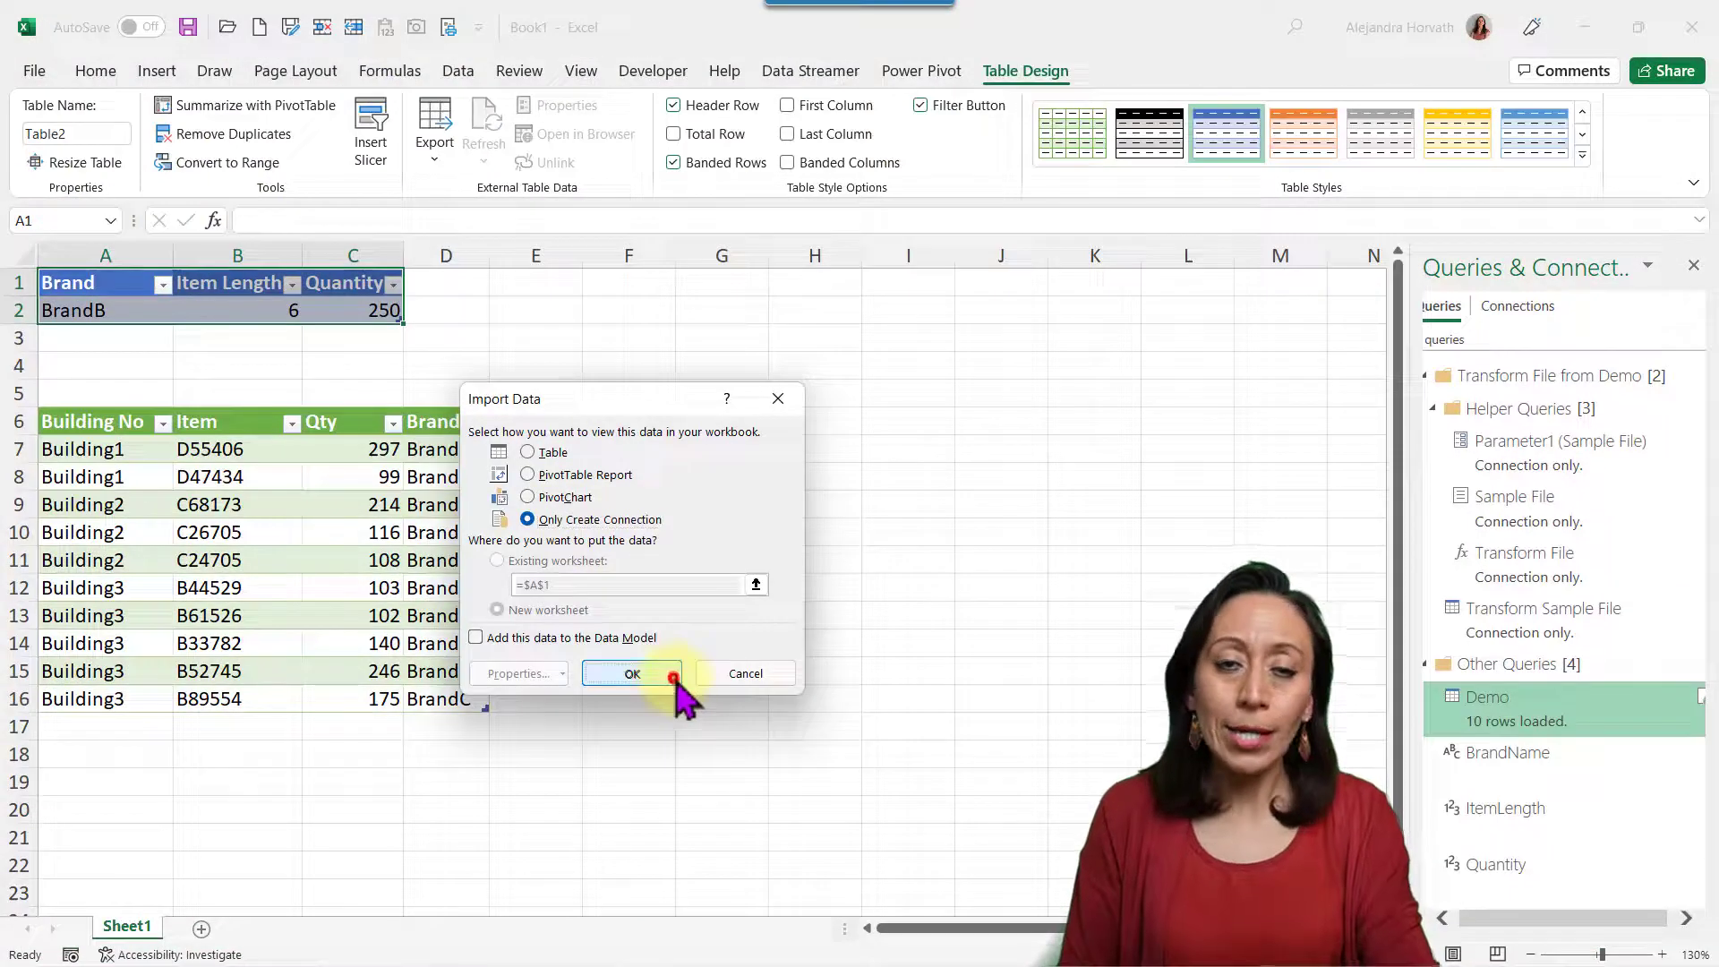
left_click(676, 677)
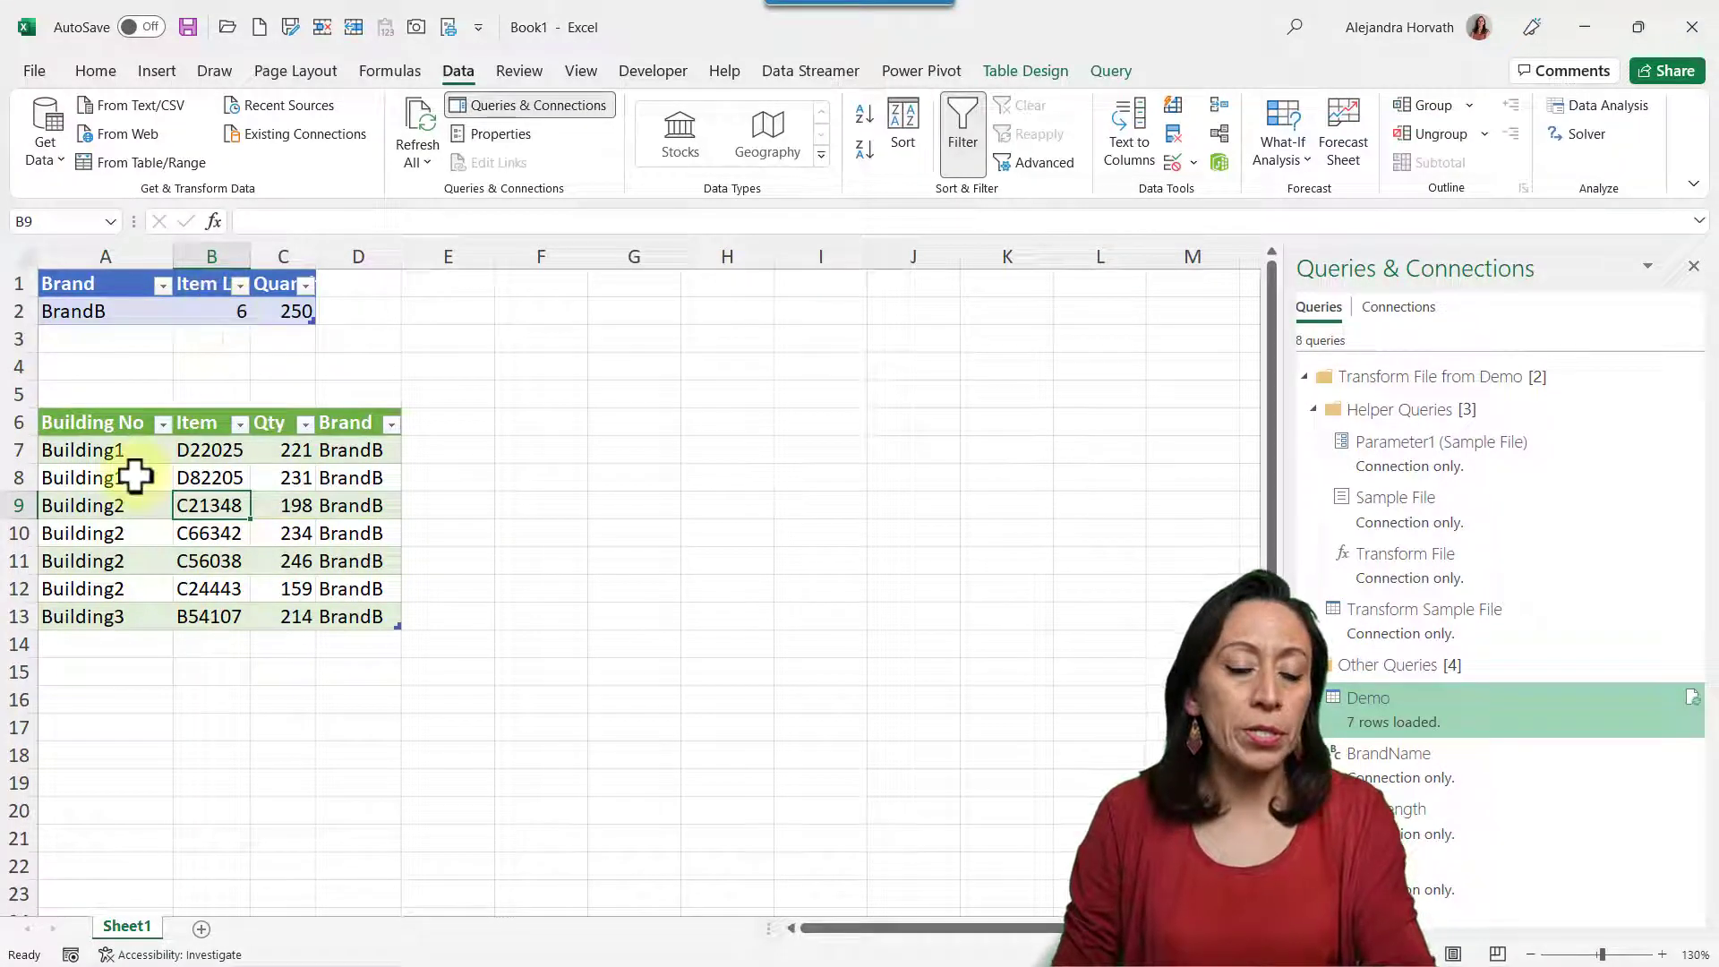
- Set the parameter table's Brand to BrandC and its Item Length to 8
left_click(159, 313)
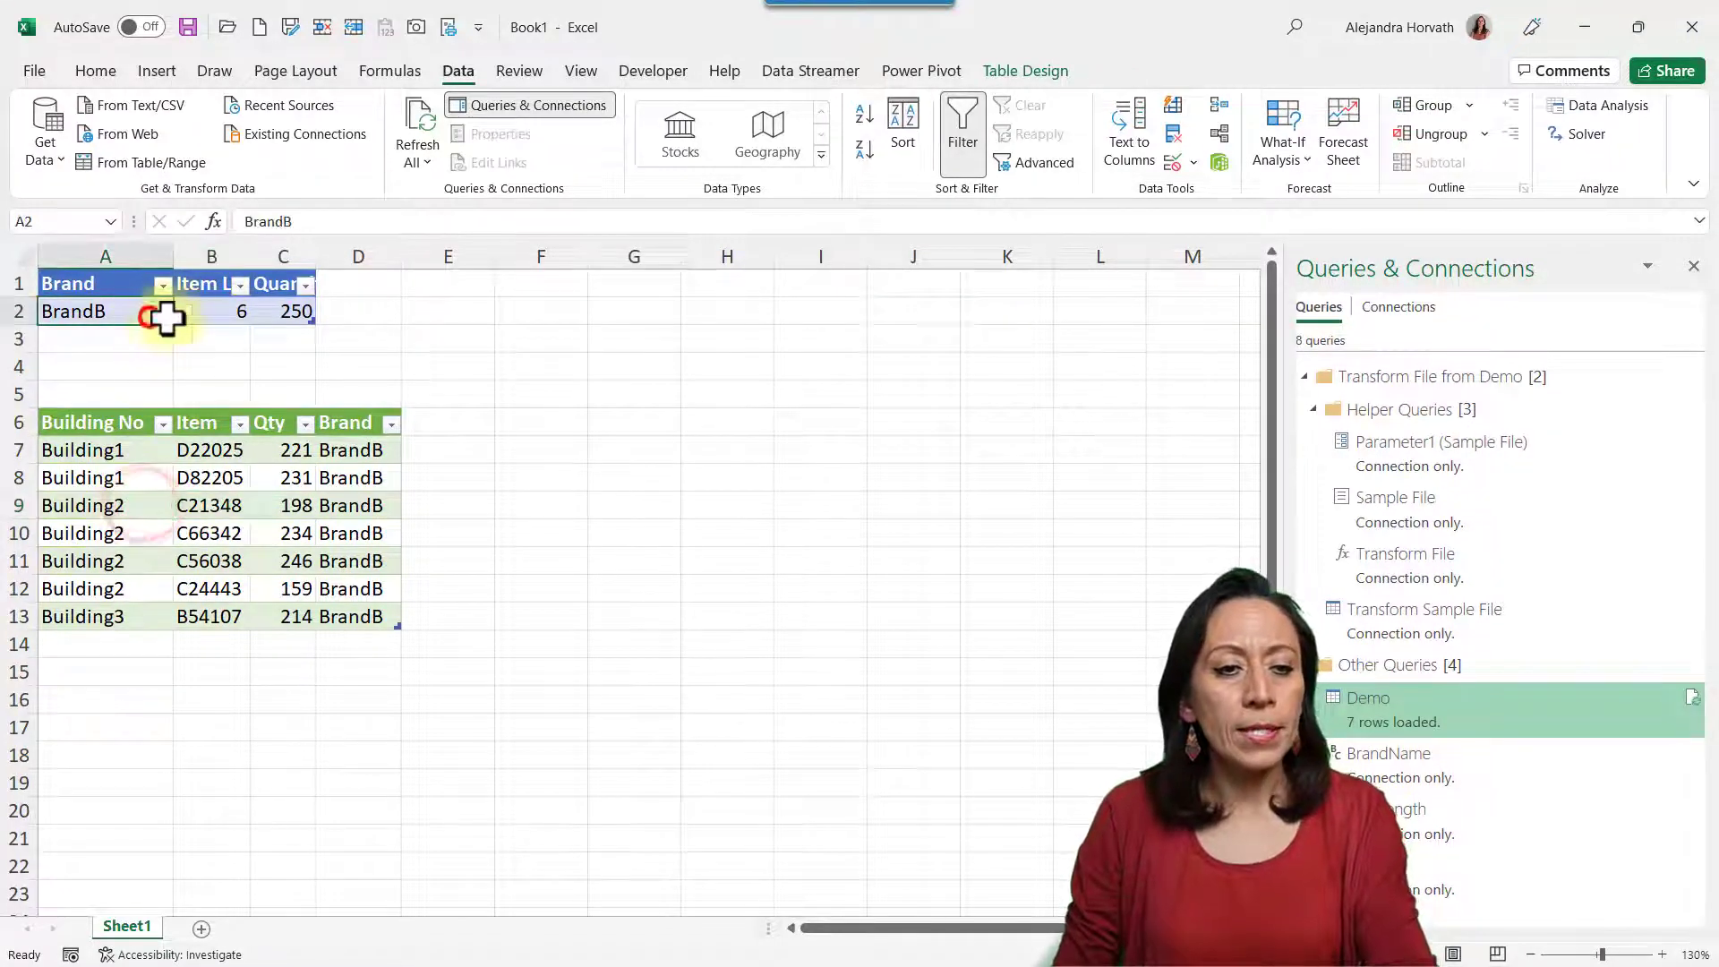
left_click(183, 313)
left_click(154, 368)
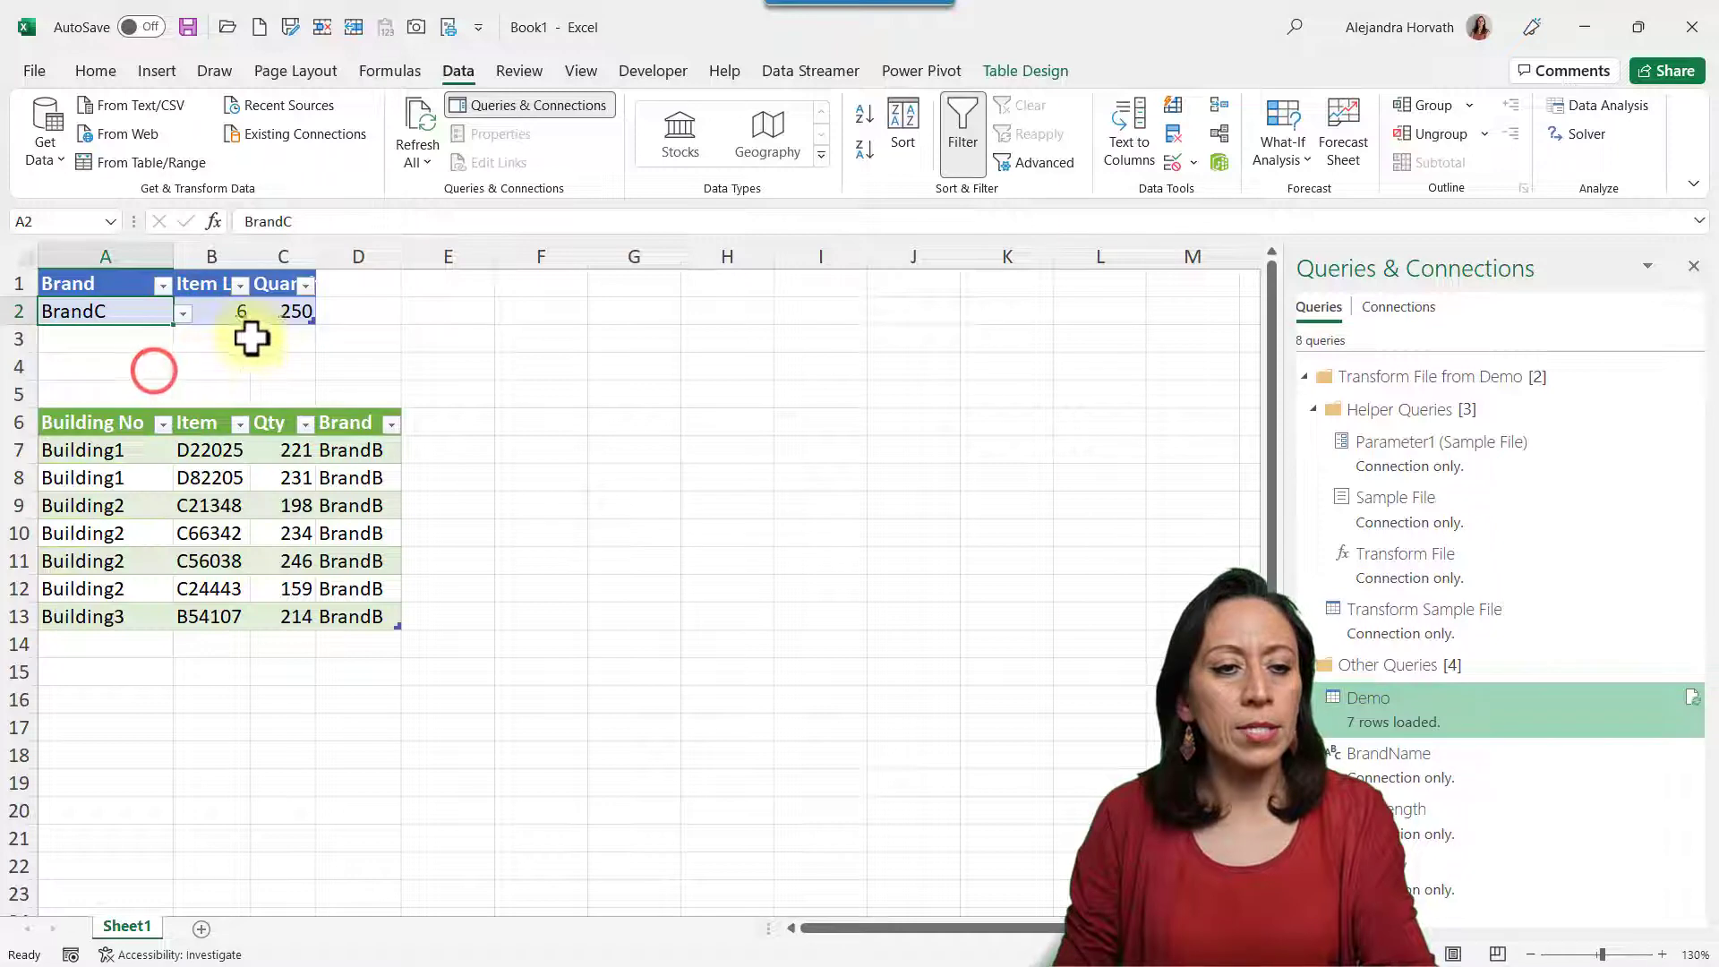
left_click(231, 313)
left_click(261, 312)
left_click(251, 358)
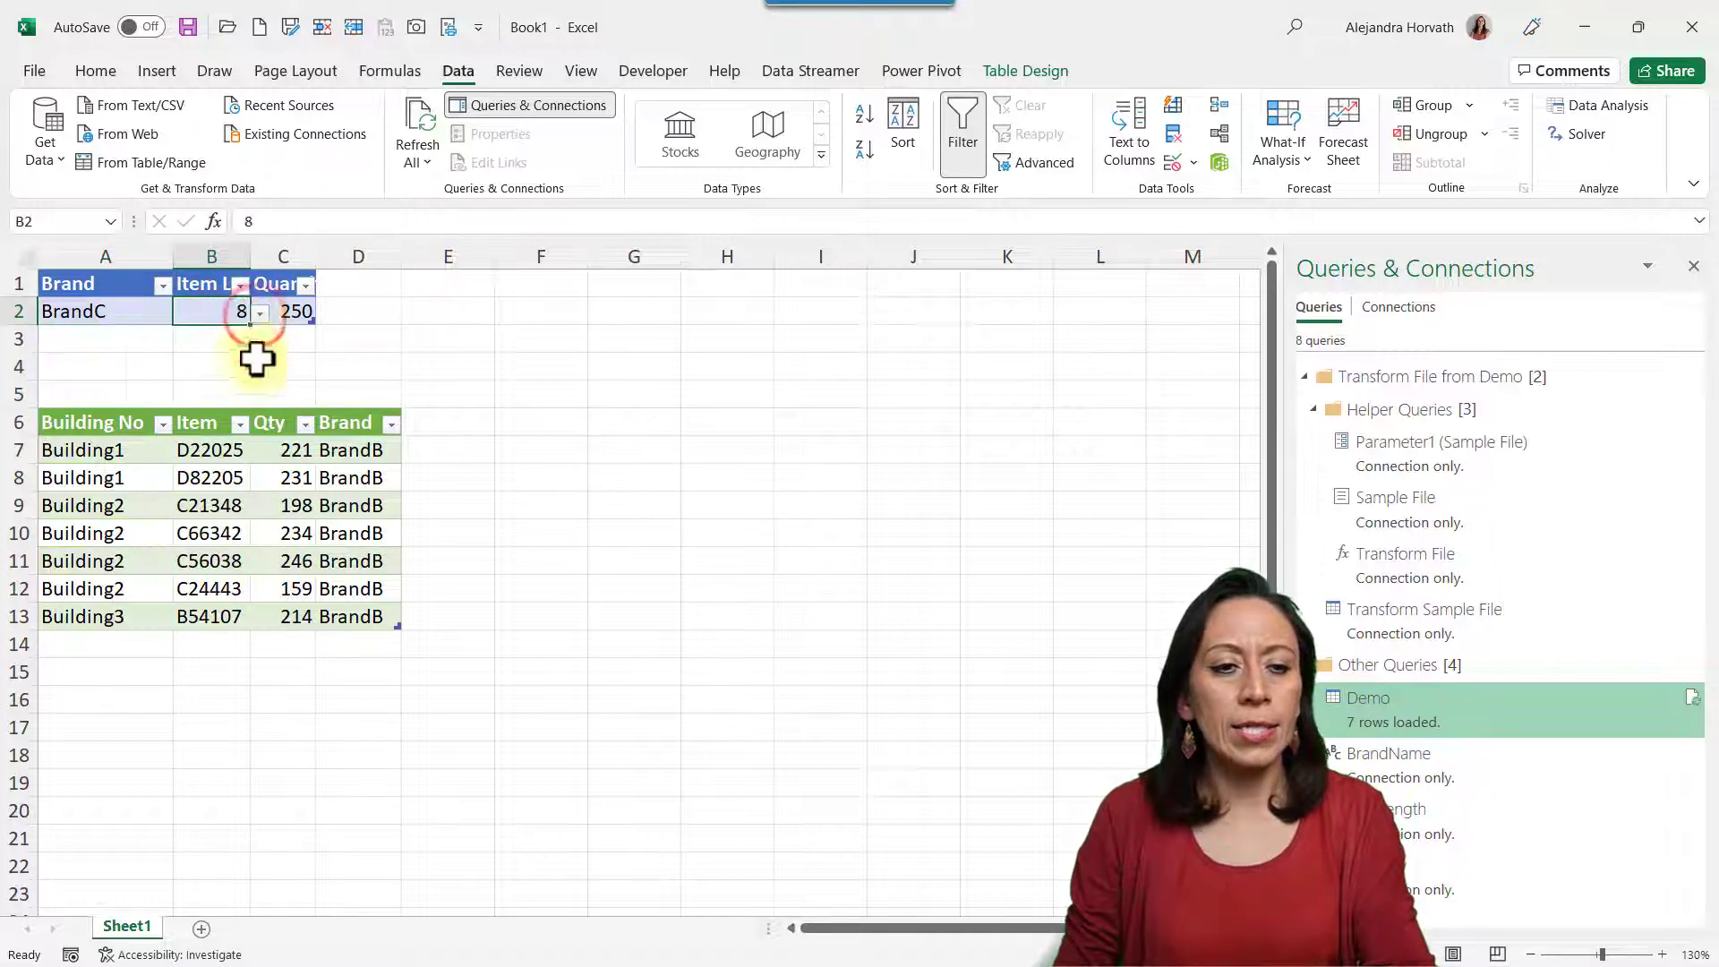
- Set the Quantity parameter to 300 and refresh the green Demo output table
left_click(295, 311)
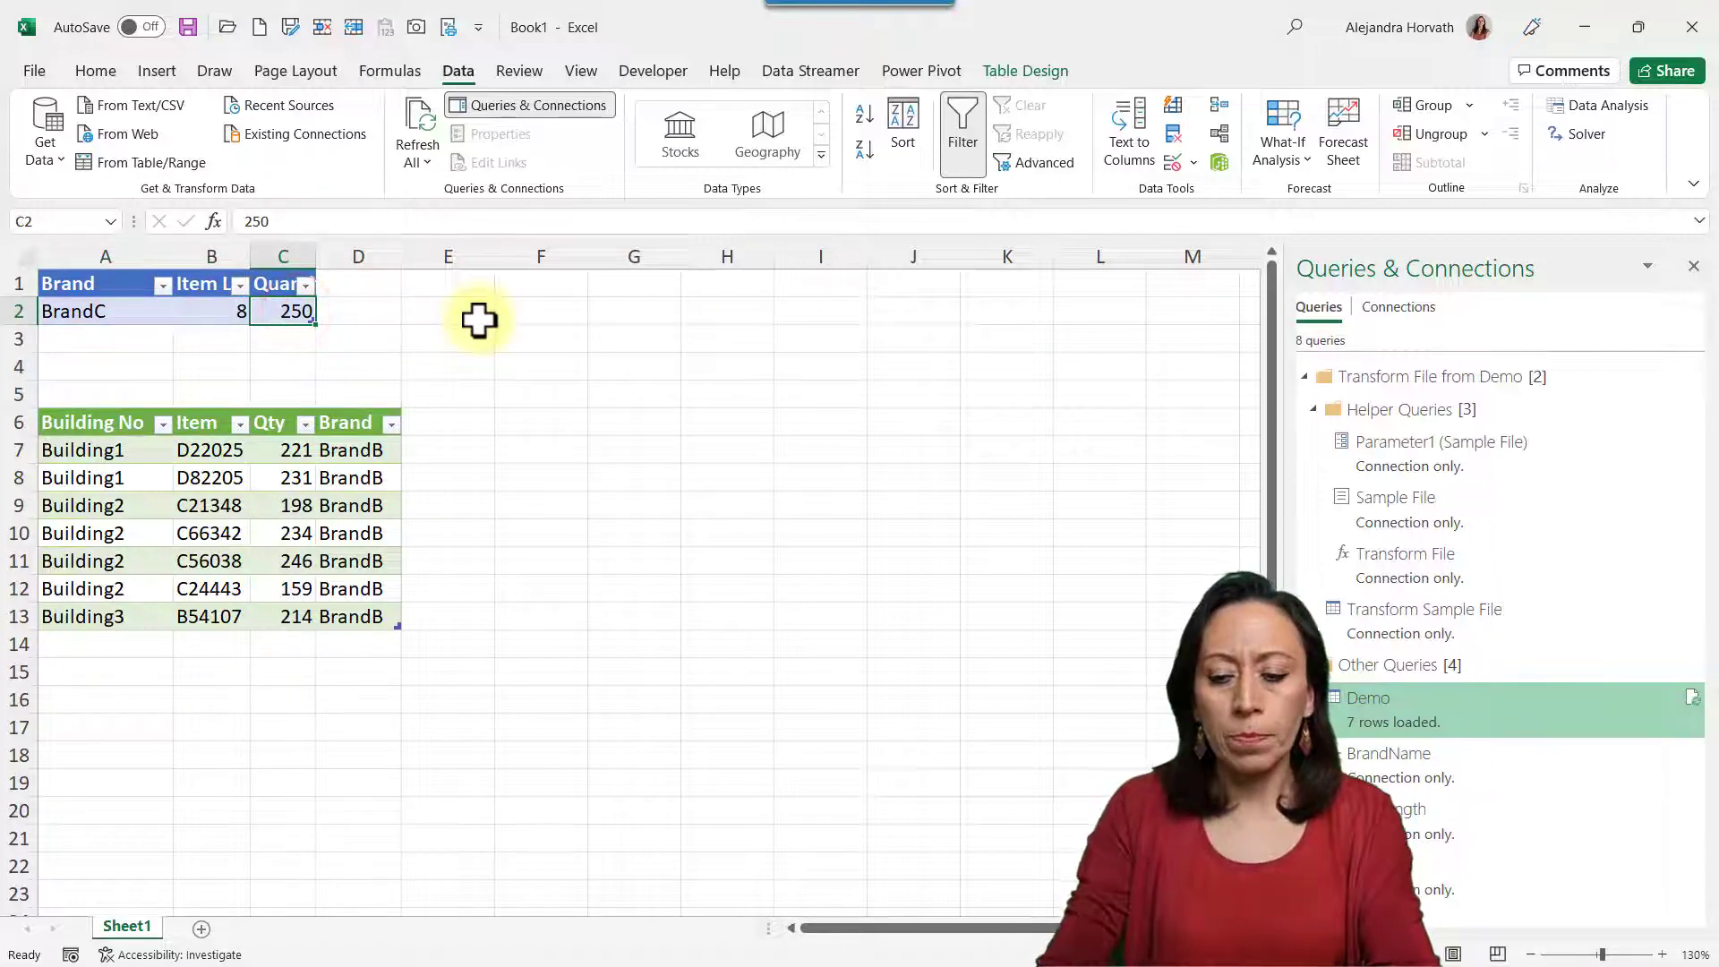
type("300")
key("Return")
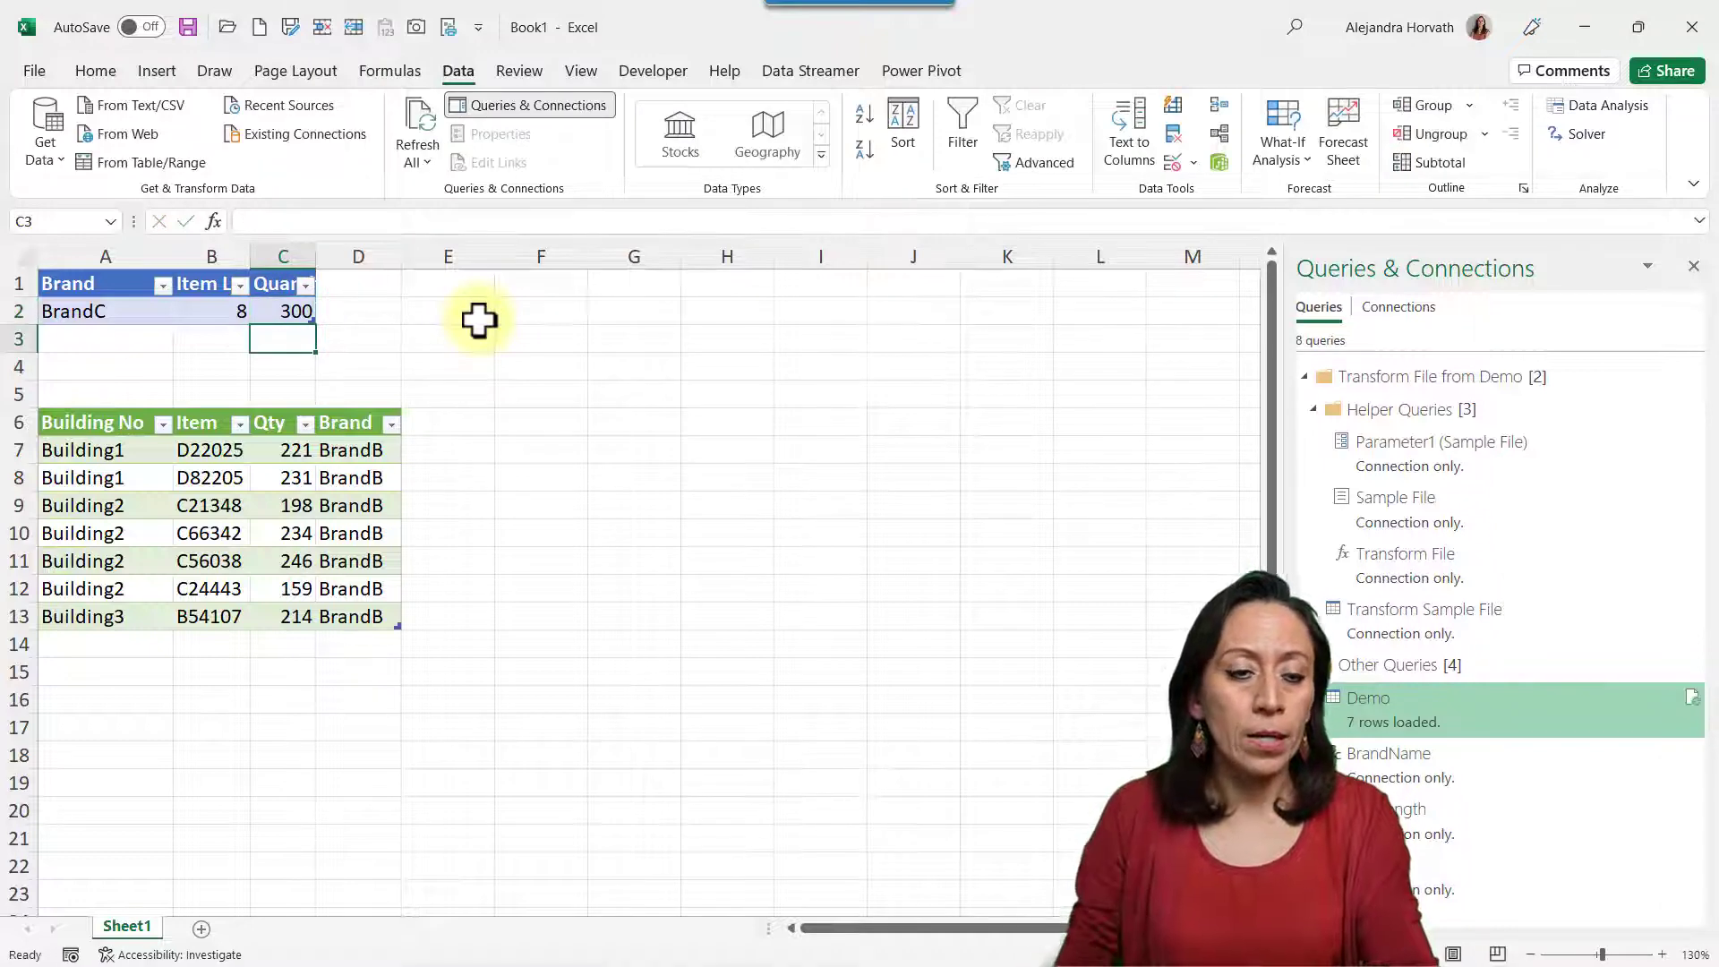
right_click(311, 537)
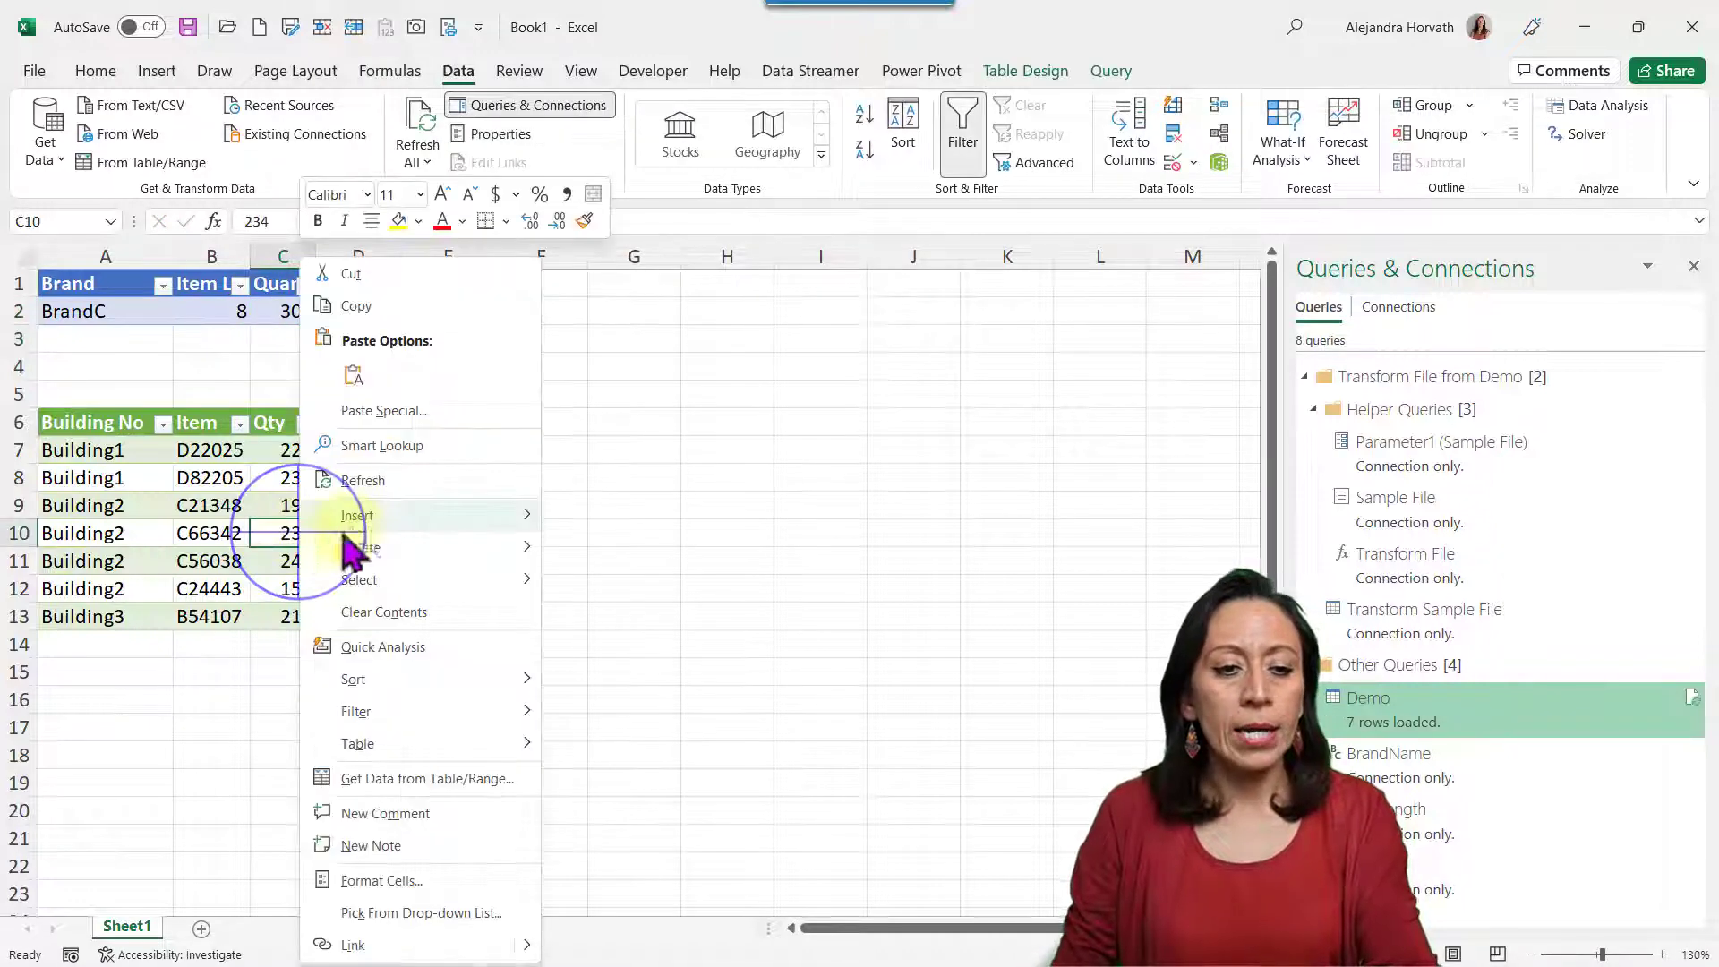
left_click(395, 474)
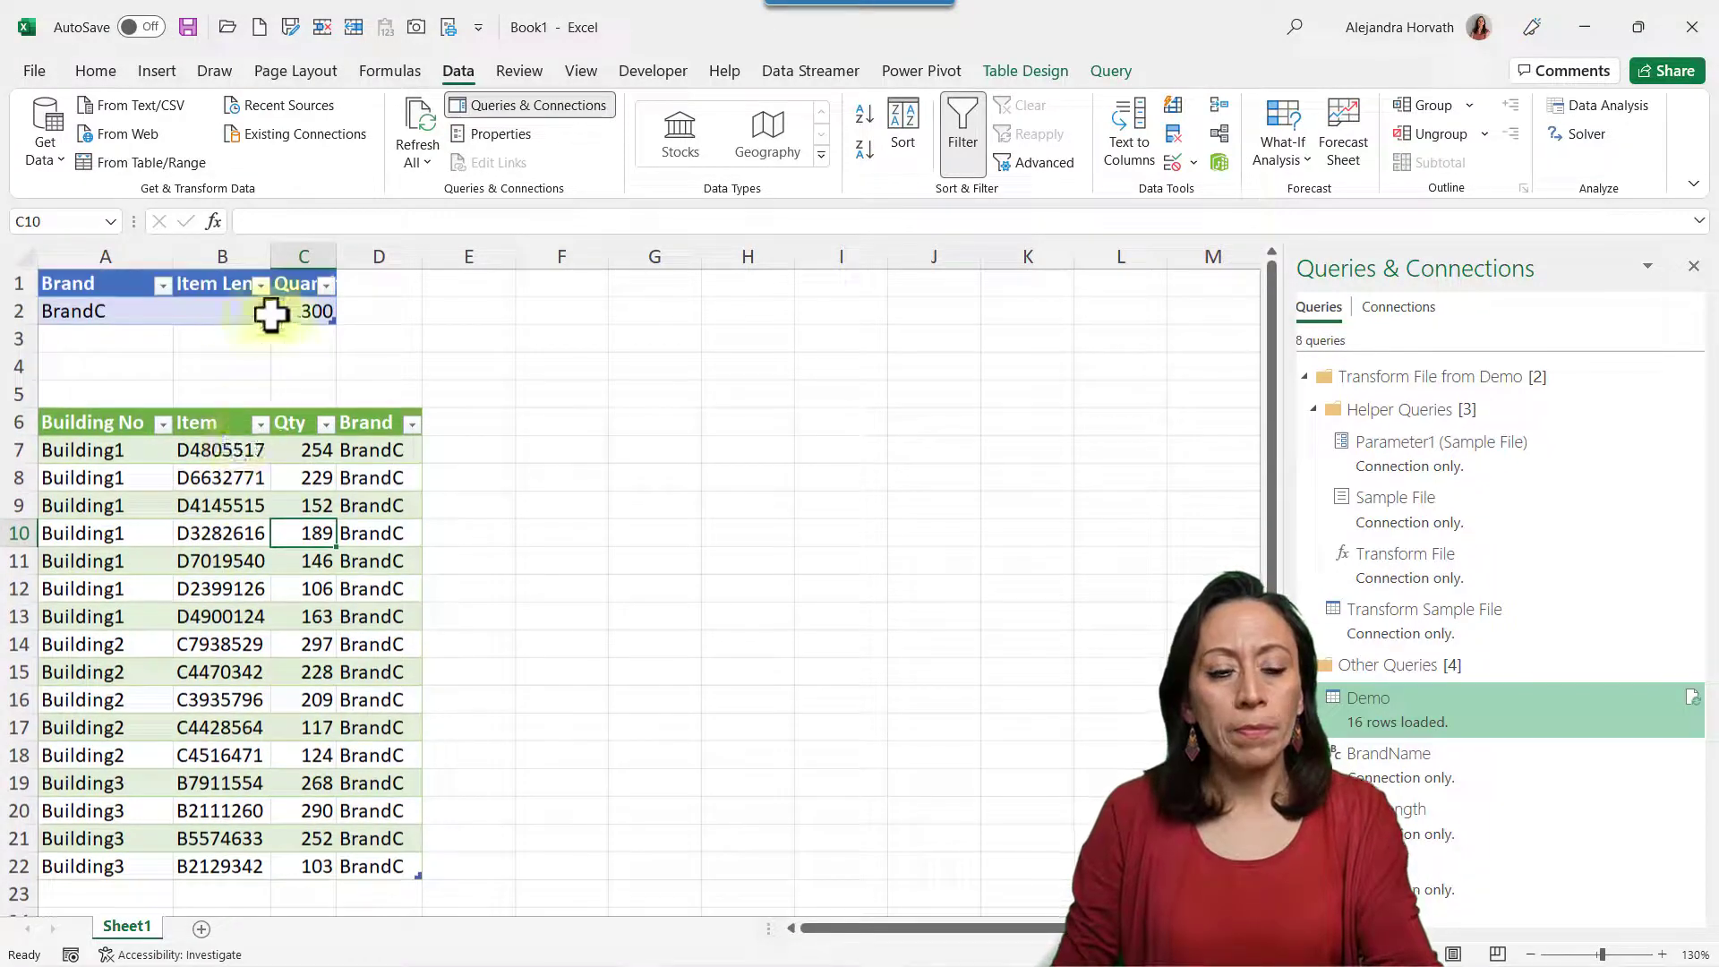
left_click(551, 451)
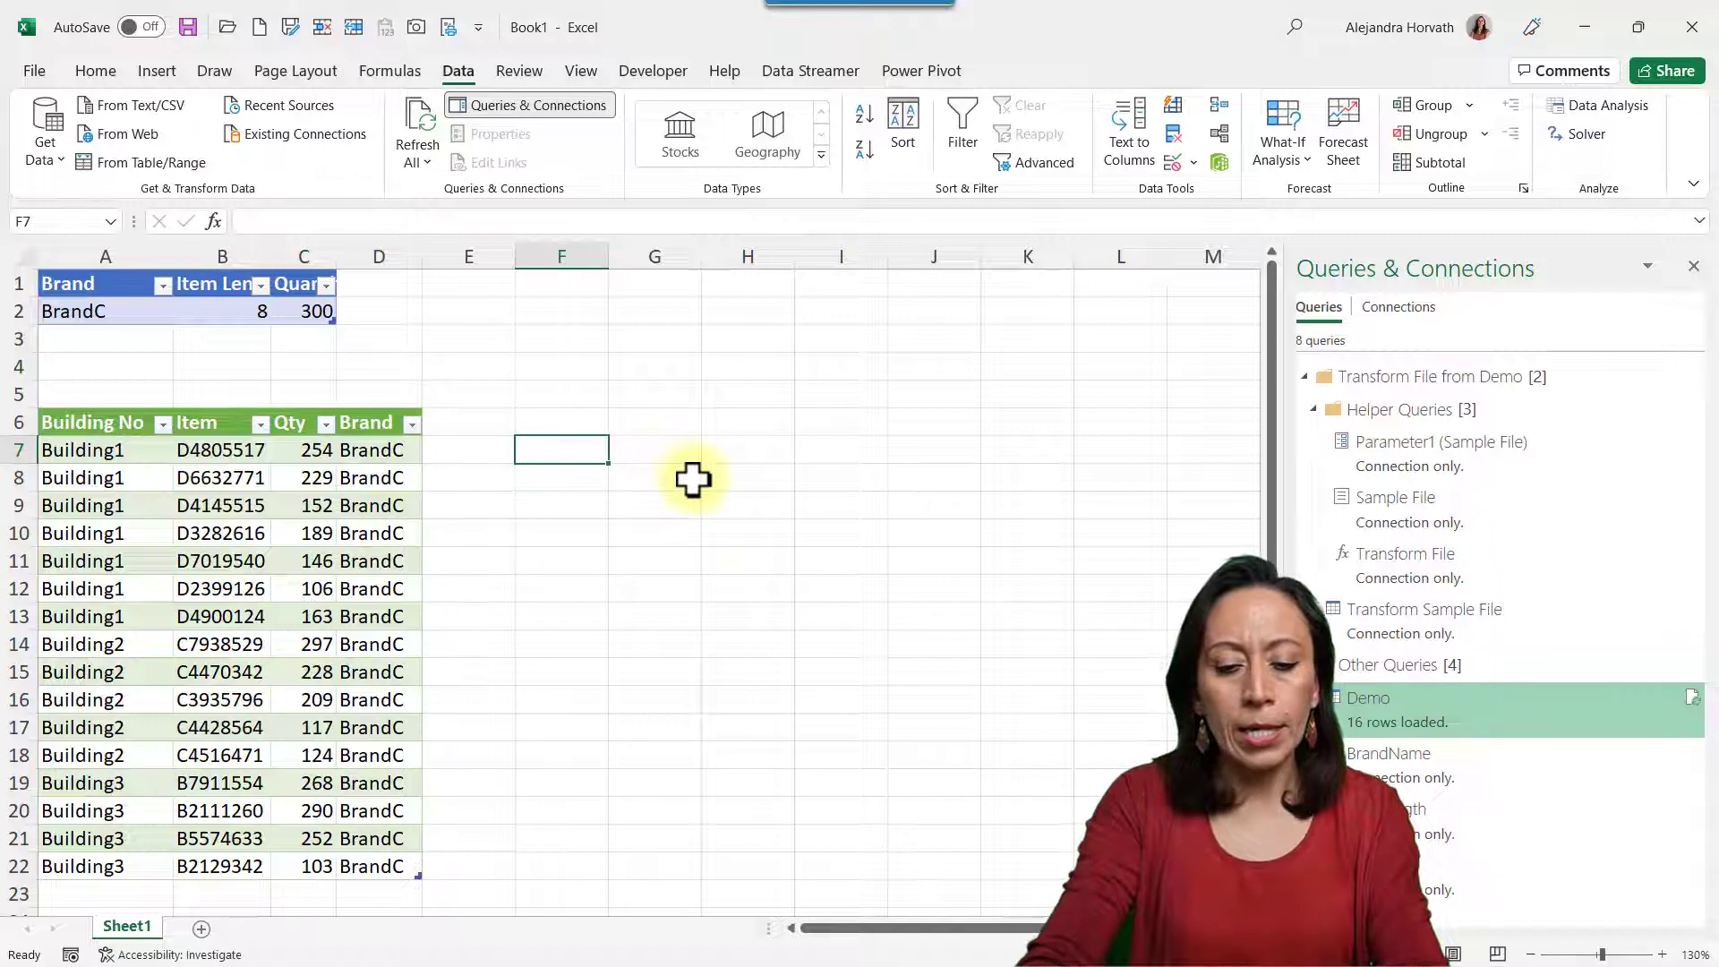
type("=len(")
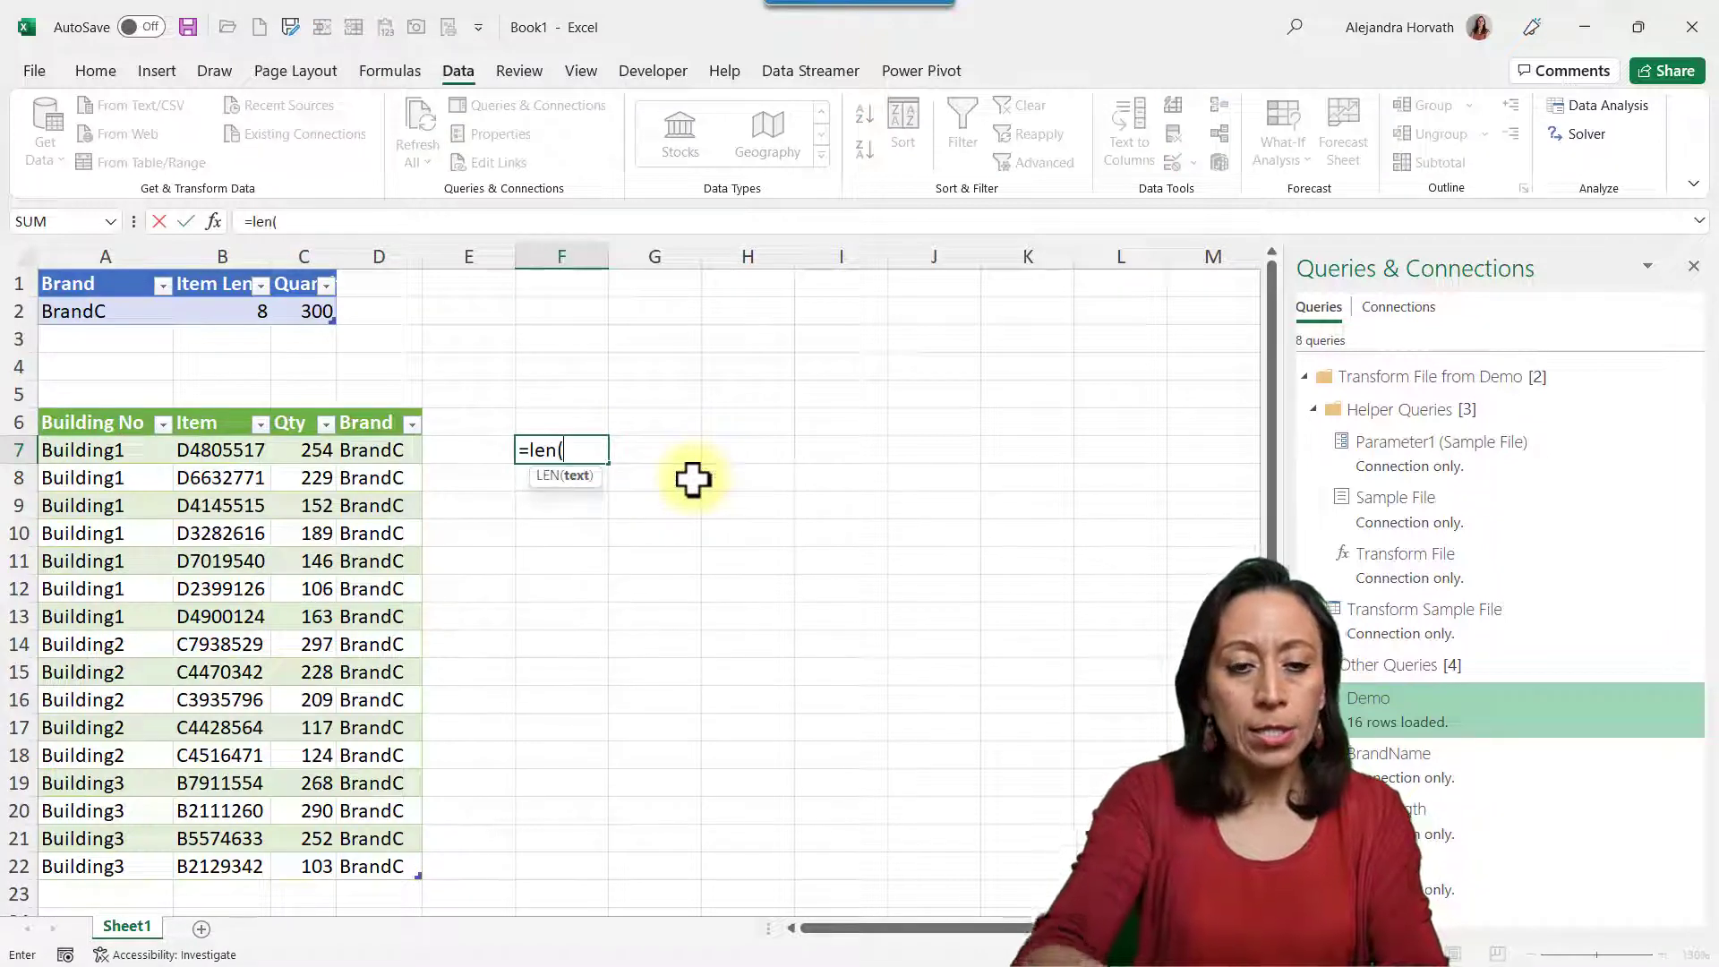
key("Left")
key("Left")
key("Left")
key("Left")
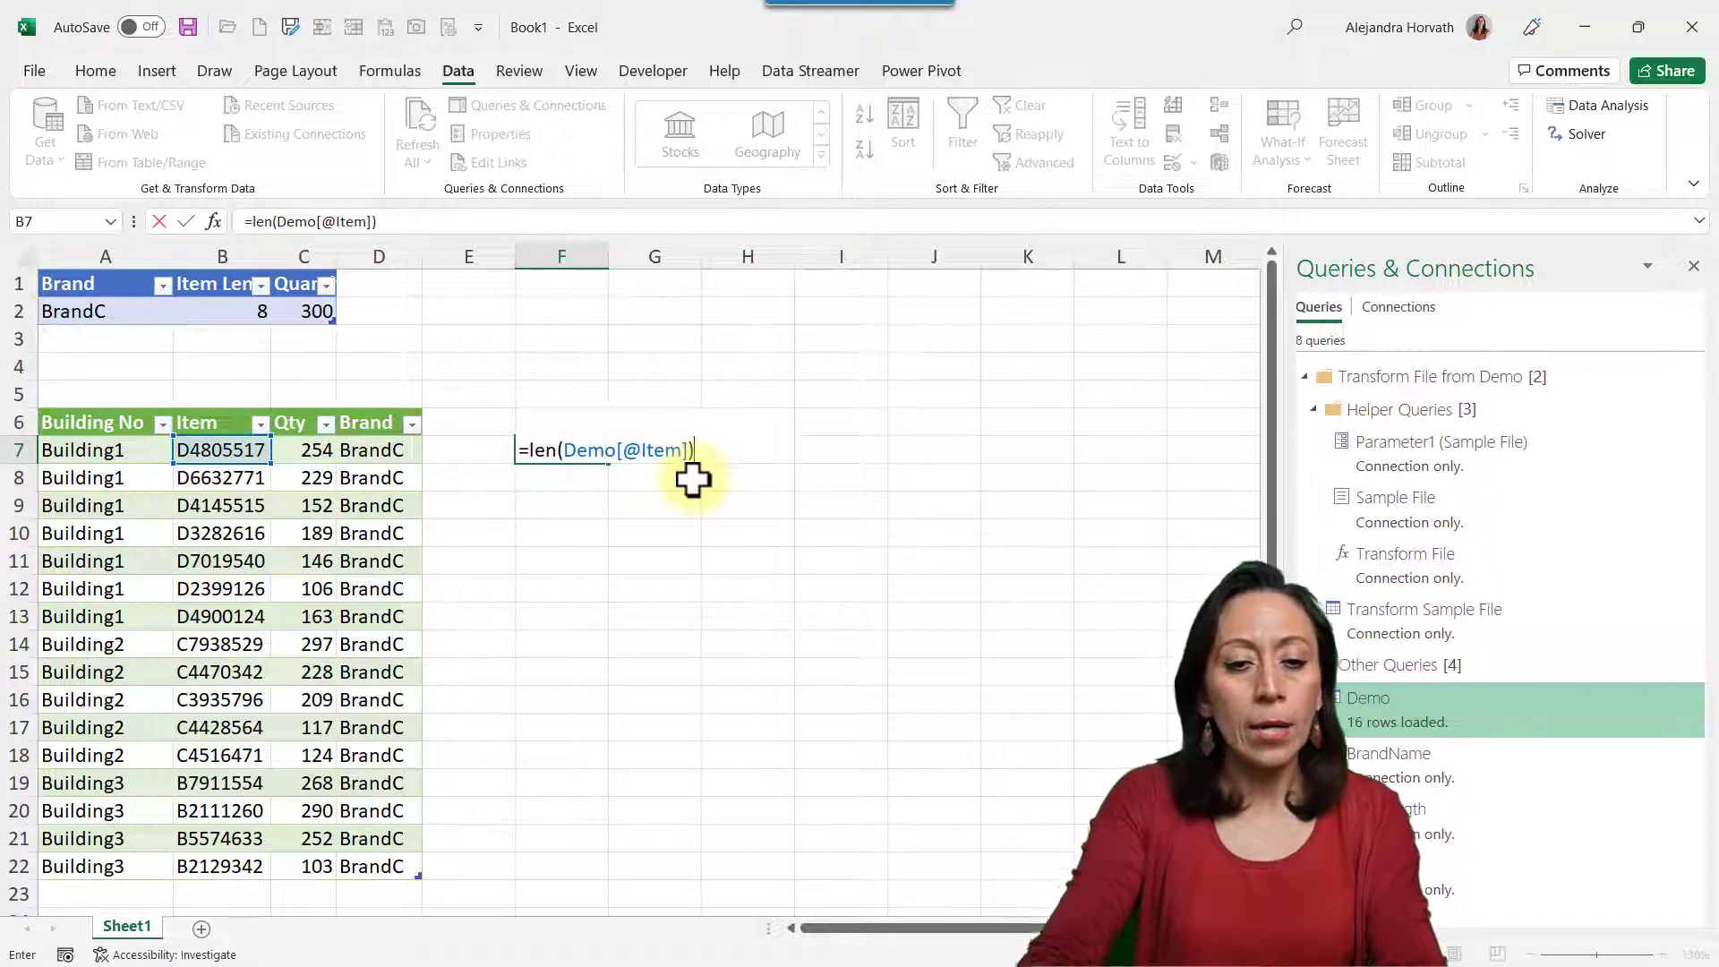
type(")")
key("Return")
key("Up")
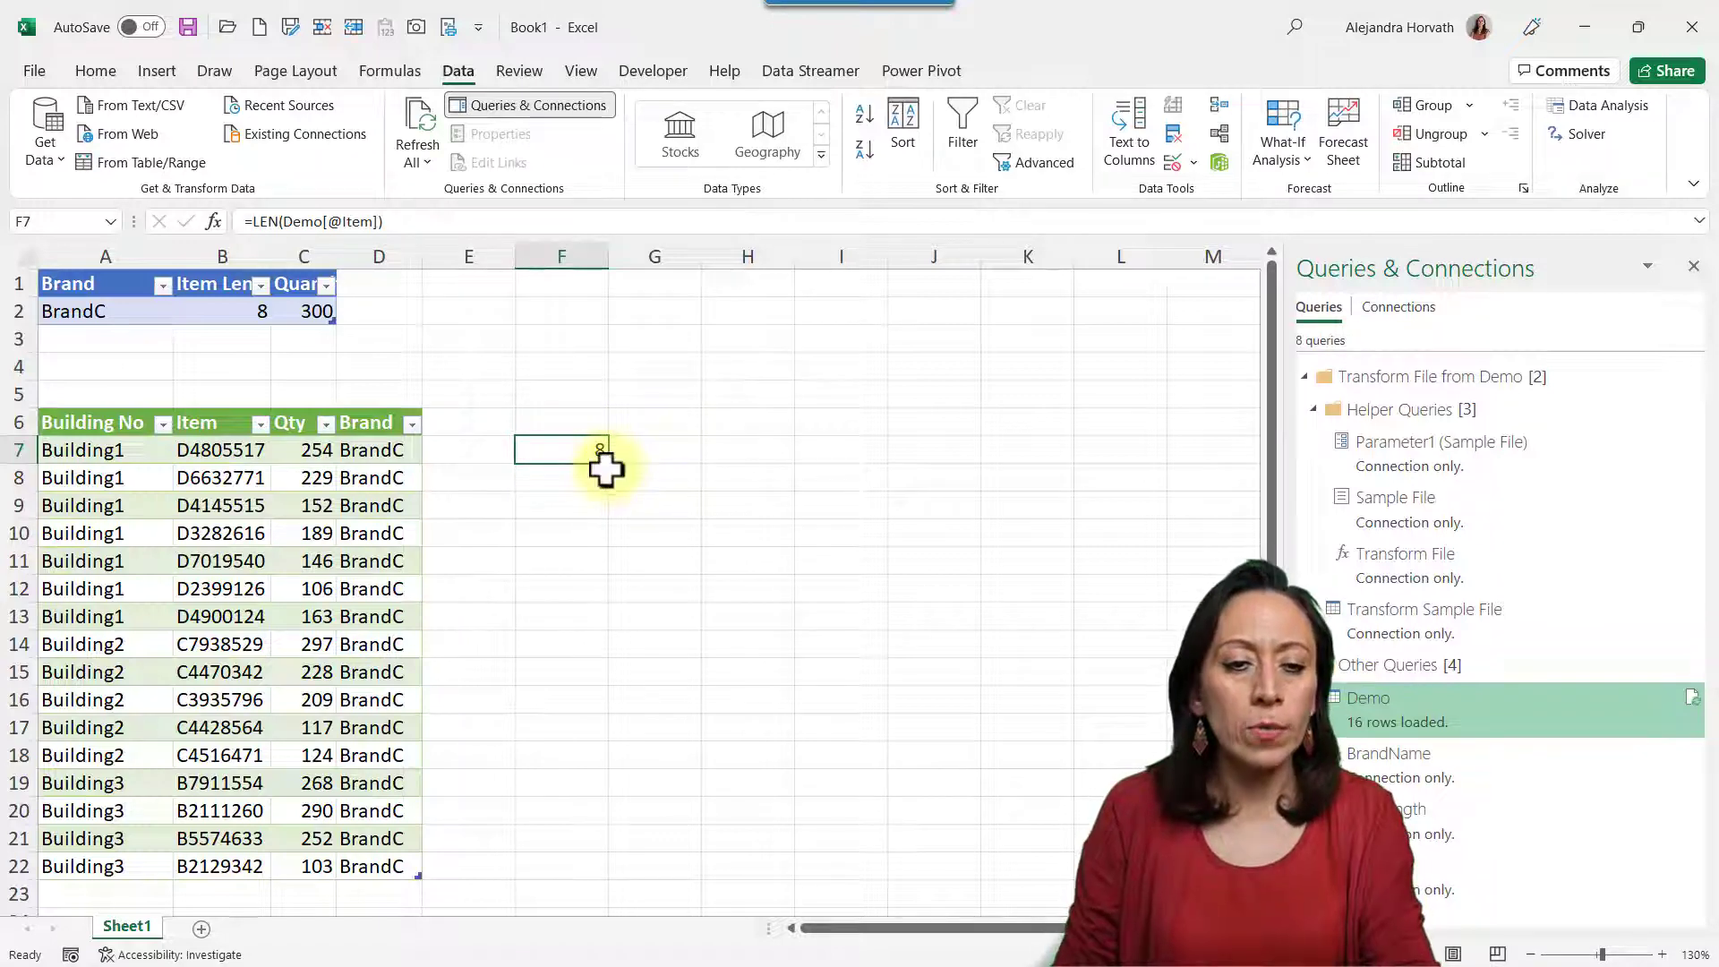
left_click_drag(609, 459, 618, 865)
- Check the Item Length parameter and the values listed in the Demo table's Qty and Brand filters
left_click(255, 313)
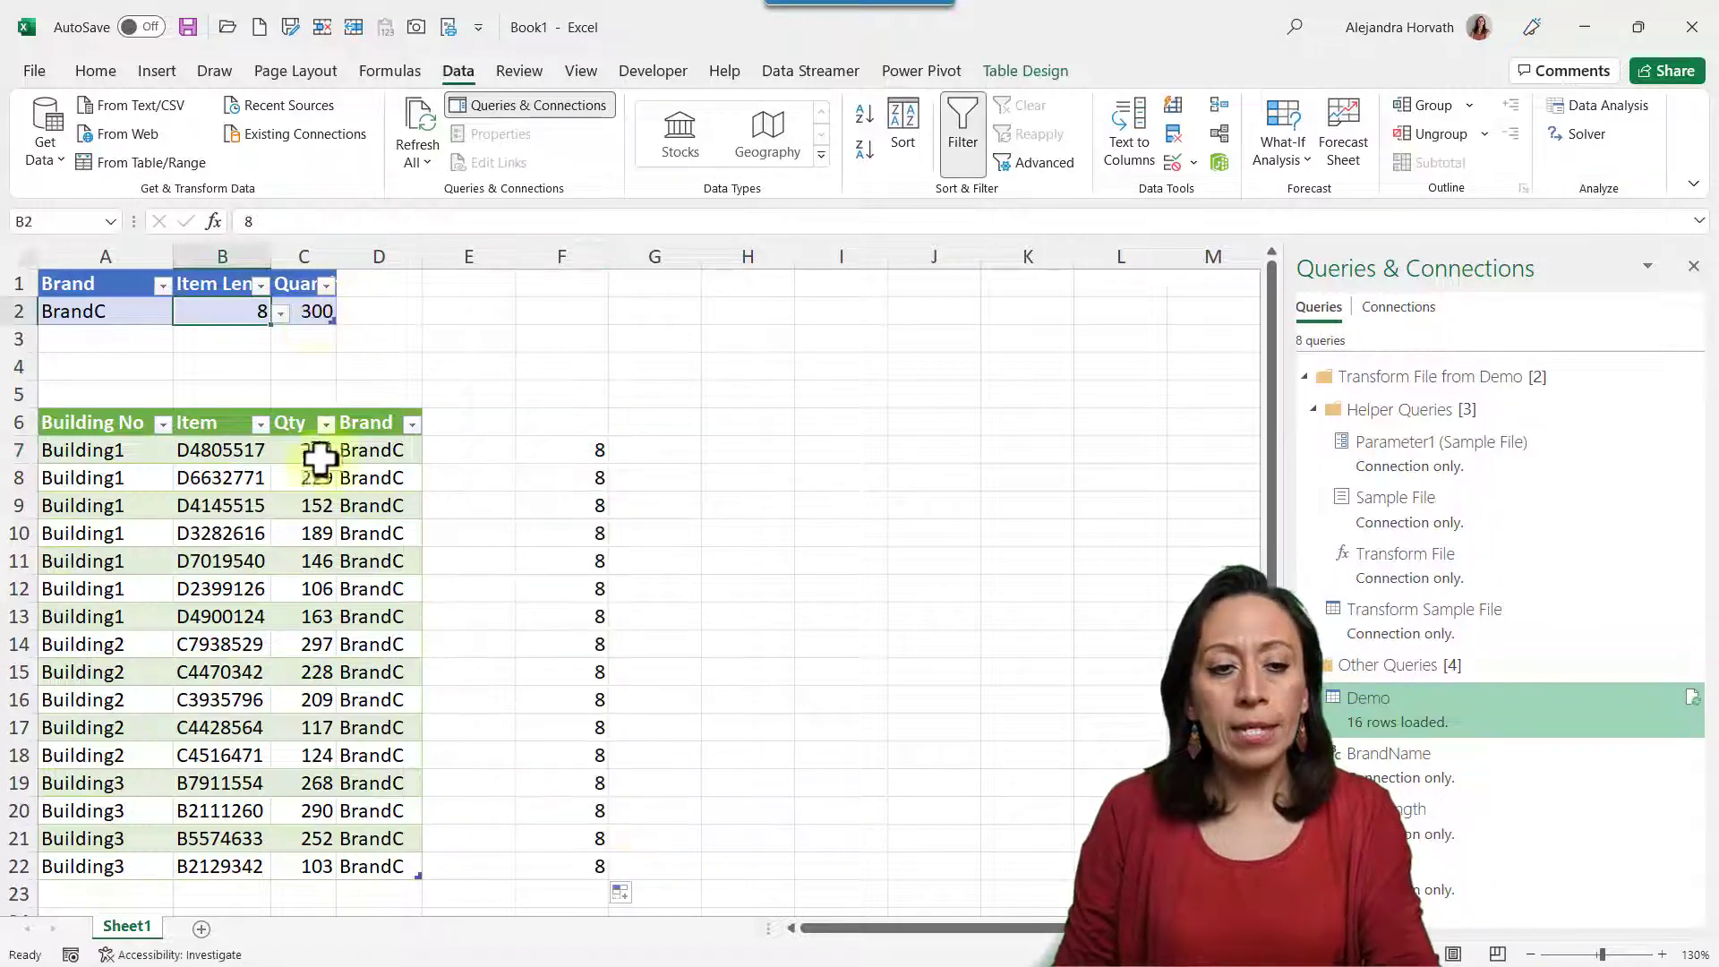
left_click(326, 424)
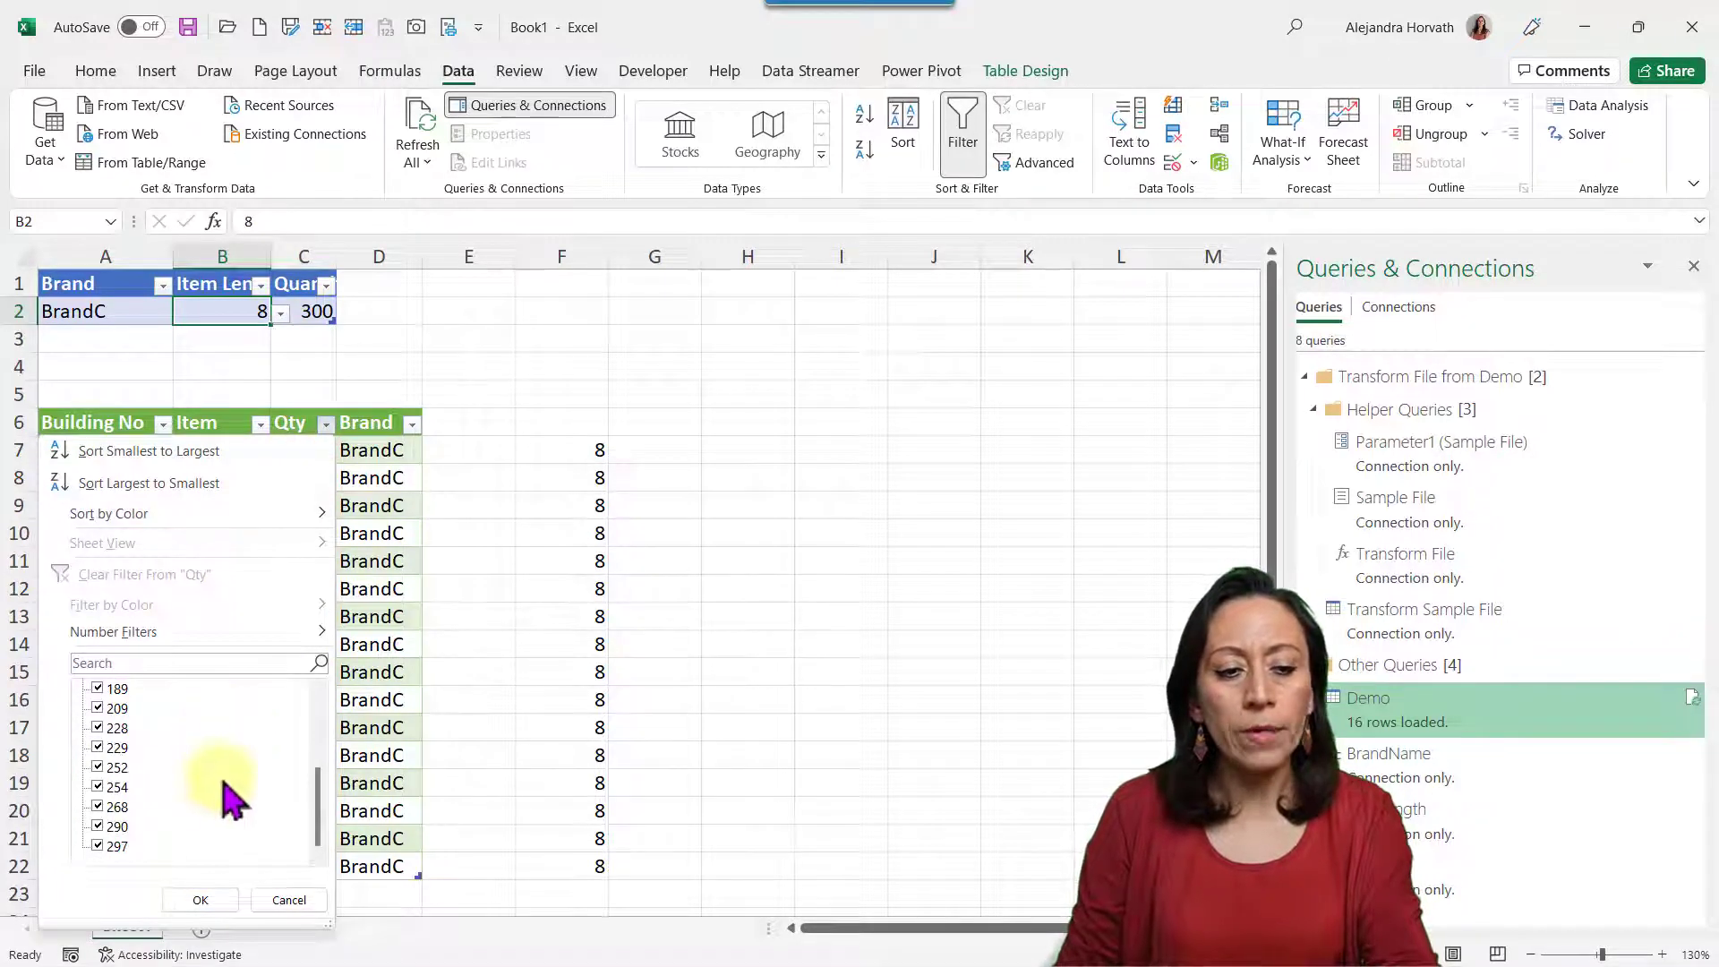
left_click(300, 900)
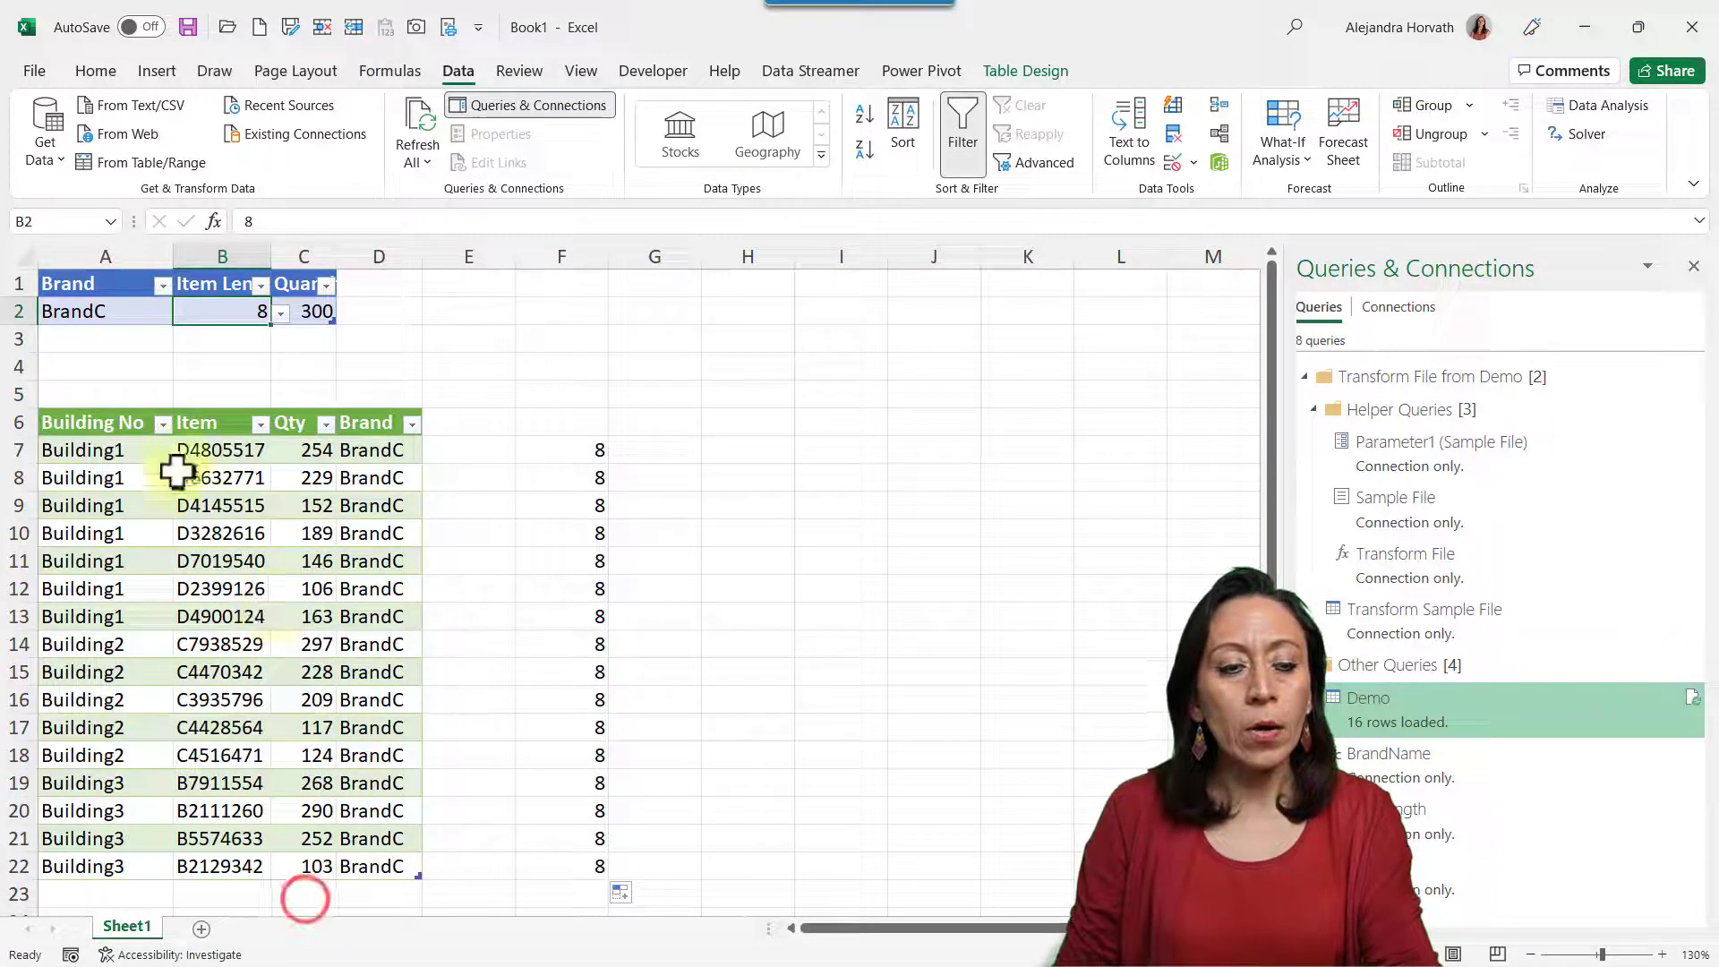
left_click(413, 425)
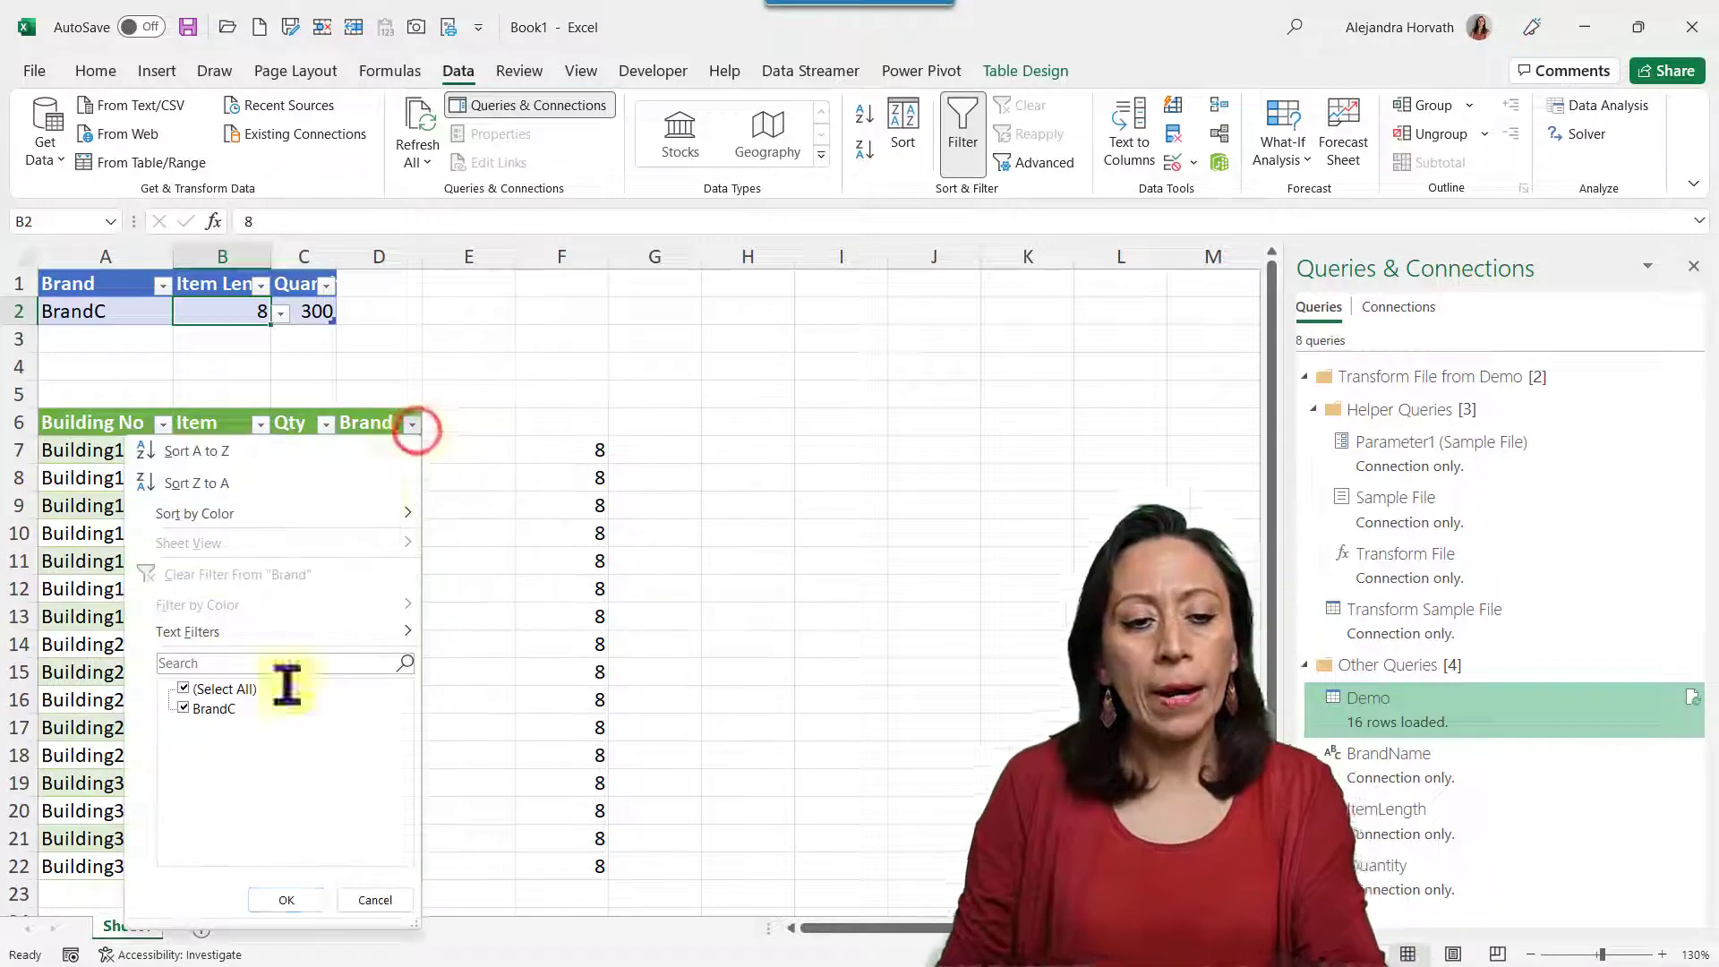
left_click(581, 755)
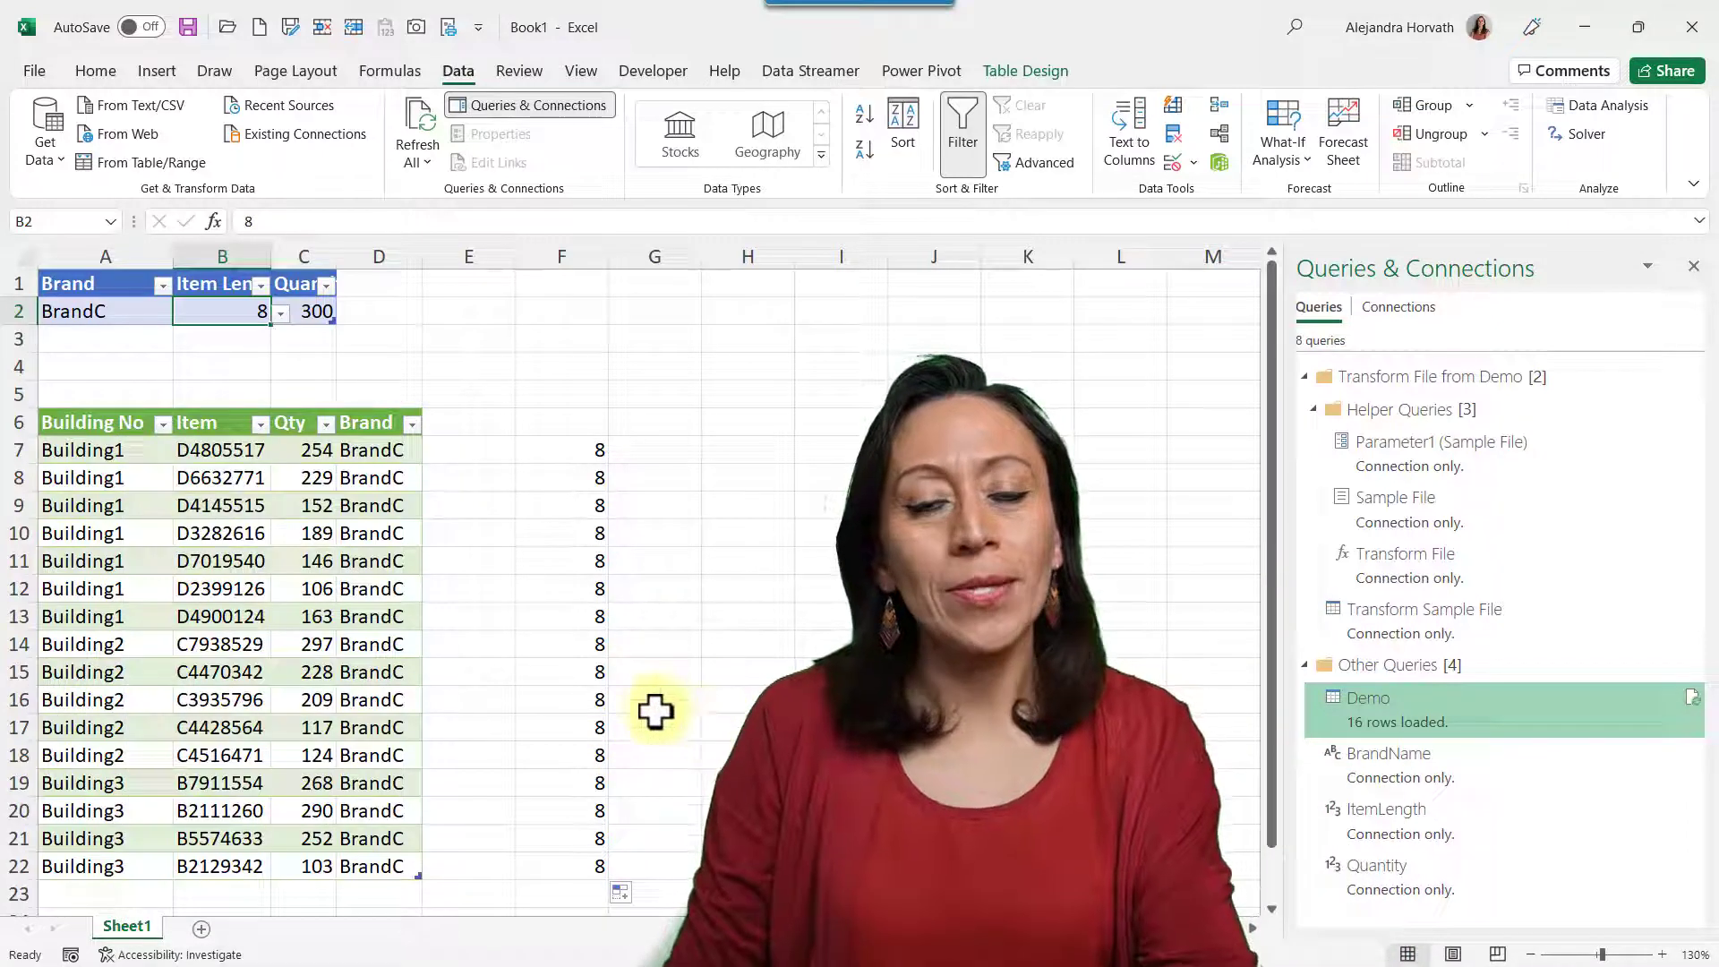